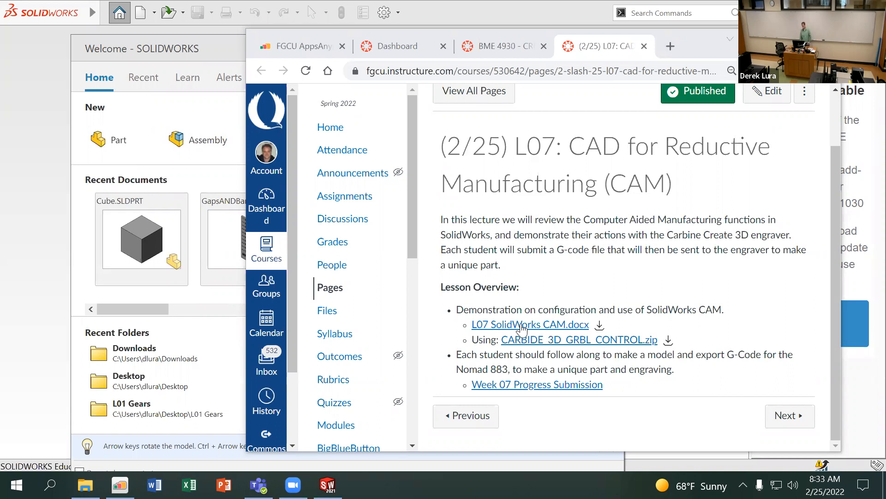
Download L07 SolidWorks CAM.docx and CARBIDE_3D_GRBL_CONTROL.zip from the Canvas L07 page, then open the zip
click(599, 326)
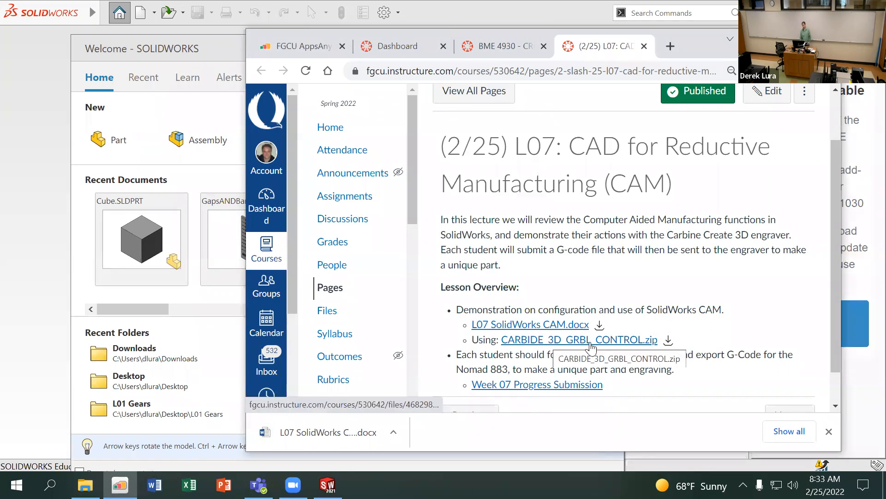
click(665, 341)
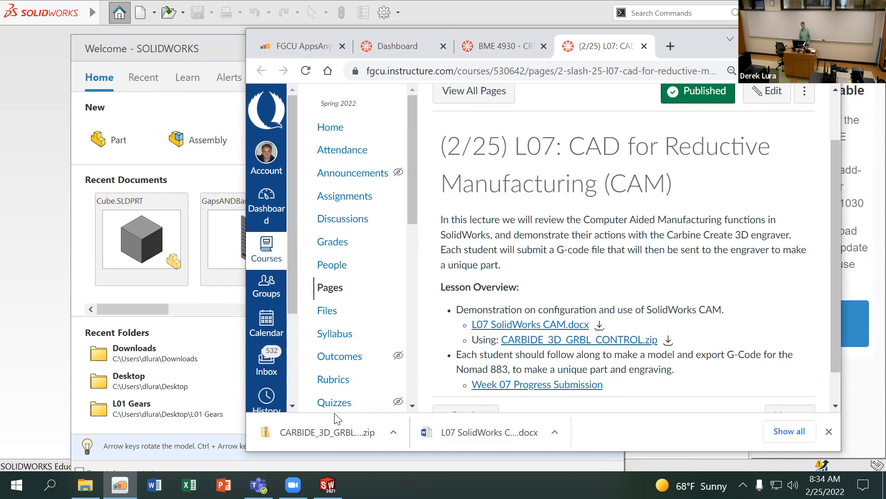
click(330, 438)
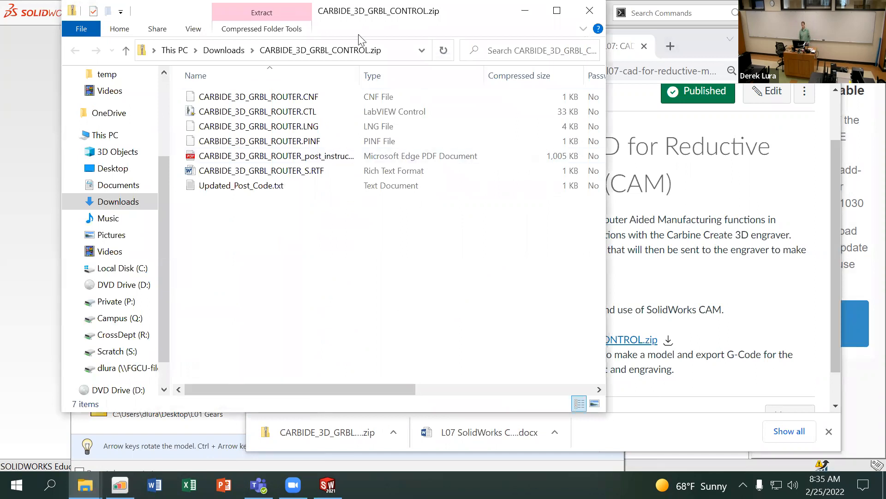
Look over the seven files inside CARBIDE_3D_GRBL_CONTROL.zip, then open L07 SolidWorks CAM.docx
drag(358, 22, 605, 72)
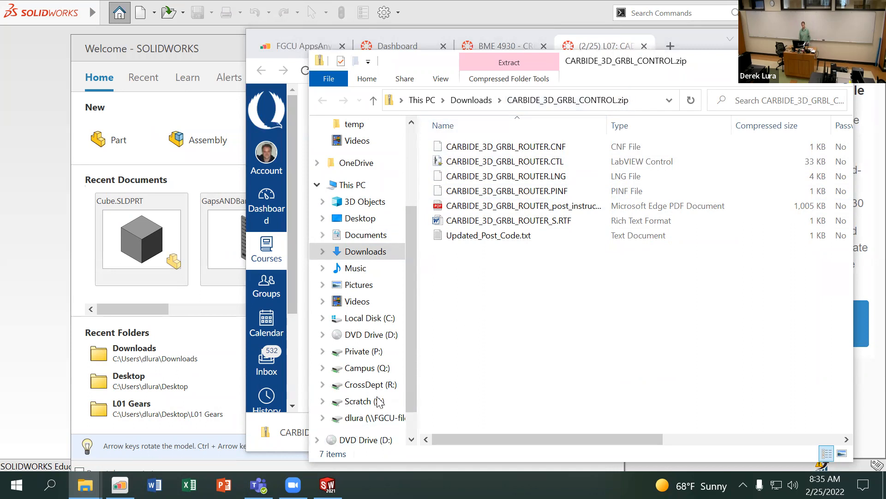
drag(515, 279, 462, 137)
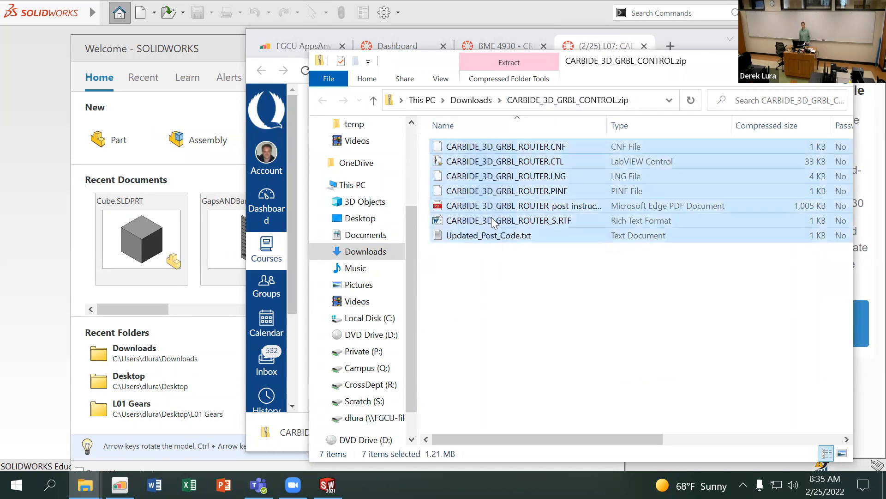
click(500, 286)
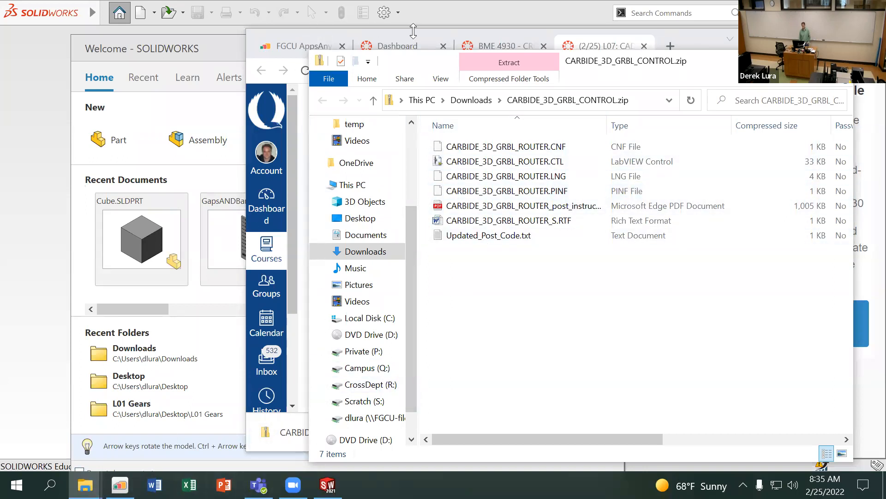
click(704, 47)
click(495, 444)
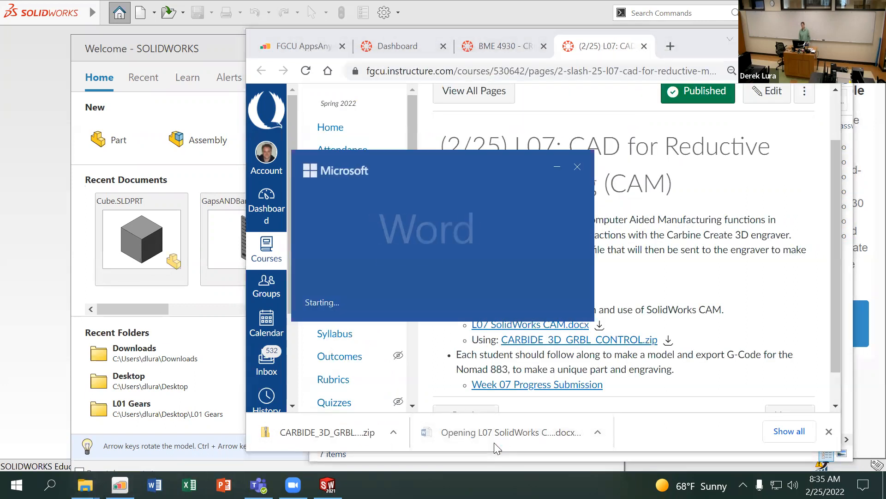
Highlight the C:\ProgramData\SOLIDWORKS\SOLIDWORKS CAM 2021\Posts\Mill path in the instructions, then minimise Word
mouse_move(85, 485)
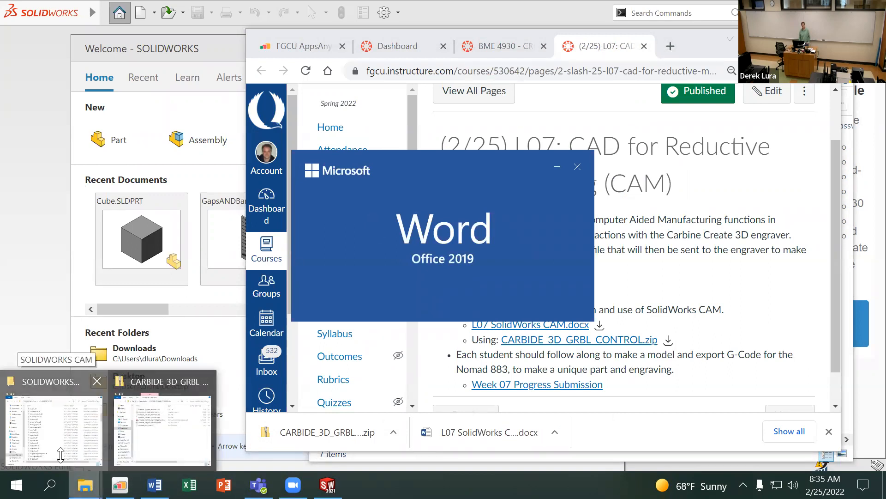
click(60, 454)
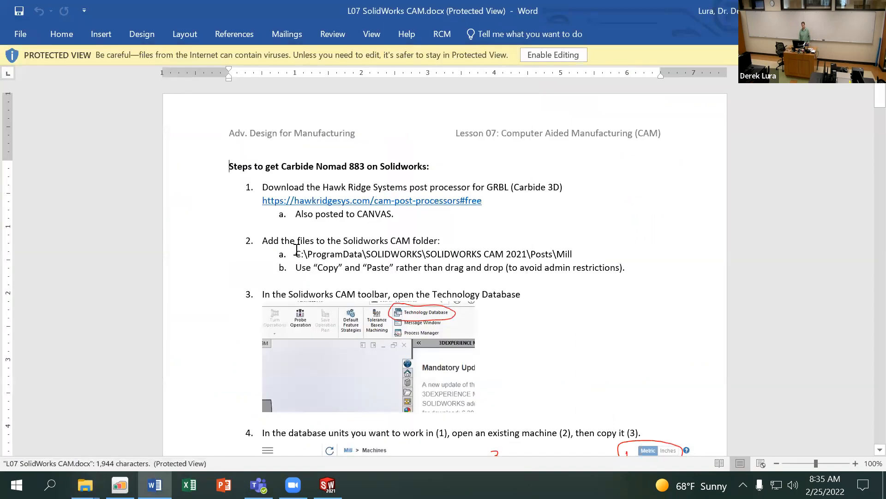
drag(296, 254, 577, 254)
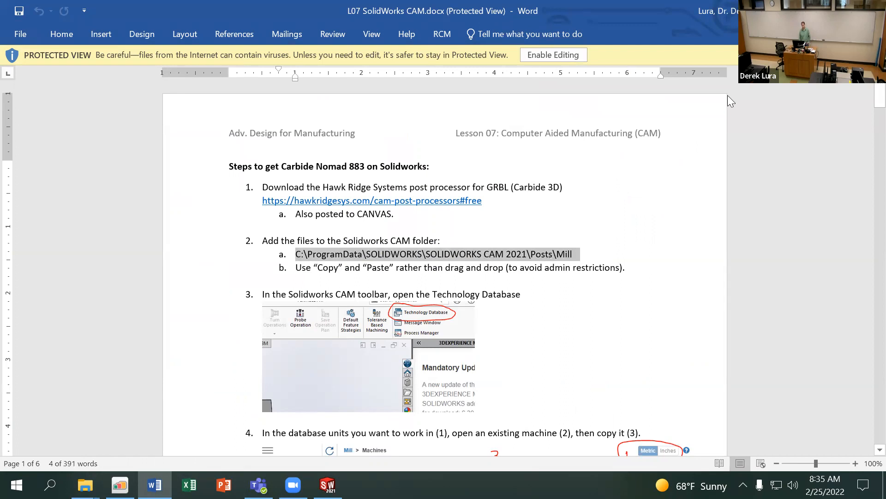
click(809, 10)
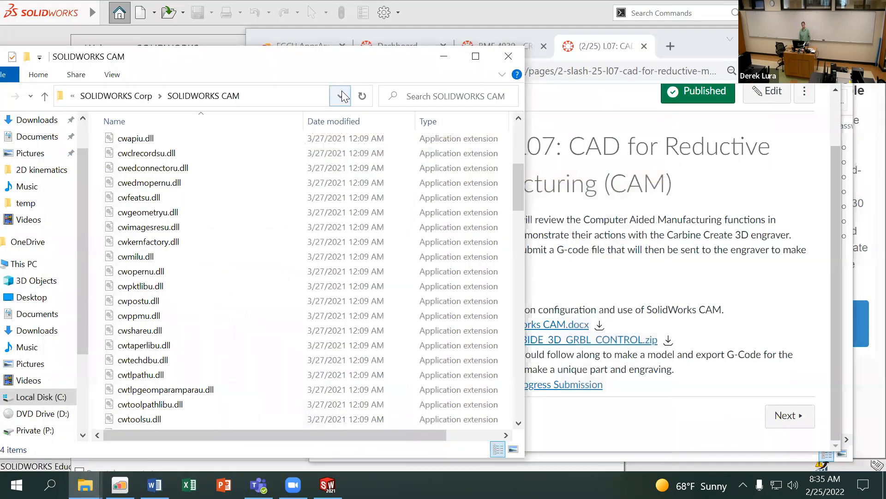
Go to Local Disk (C:) in File Explorer while keeping the Word instructions at hand
click(341, 92)
click(313, 72)
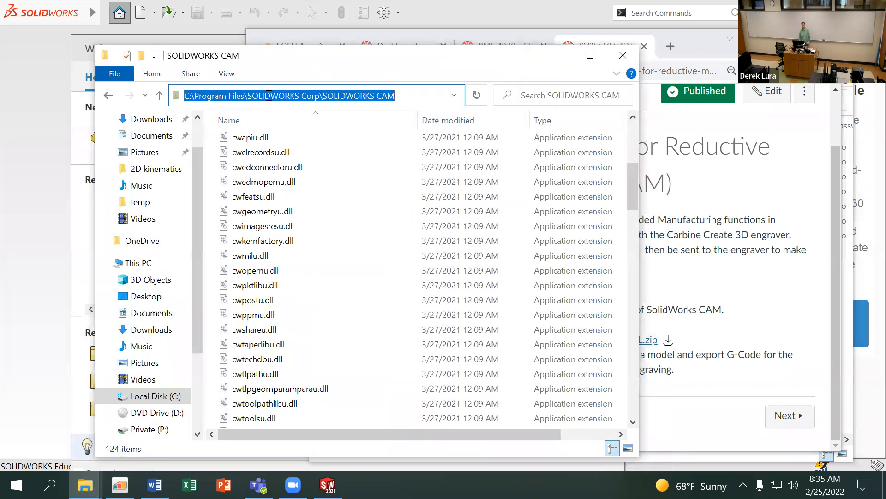
scroll(321, 152, up, 6)
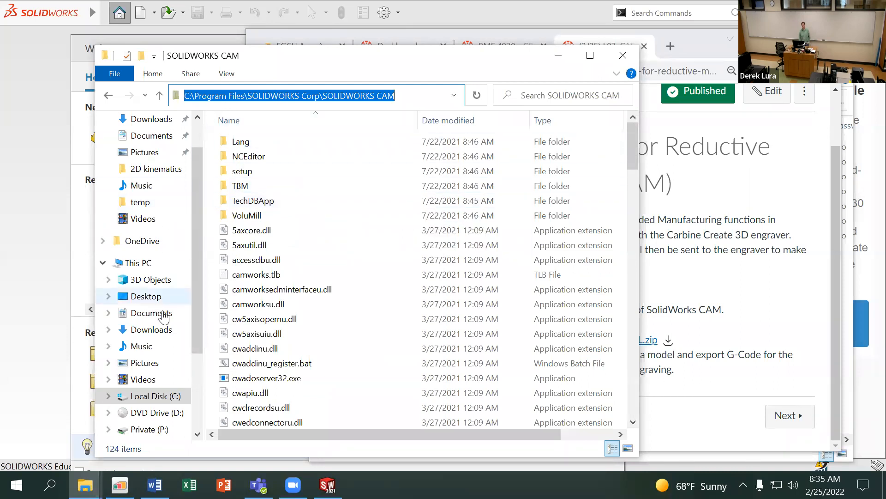
click(156, 396)
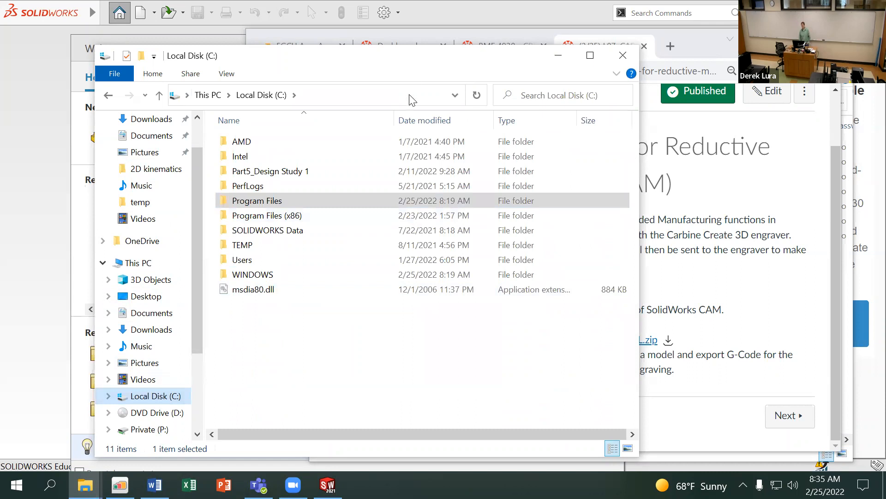
click(154, 485)
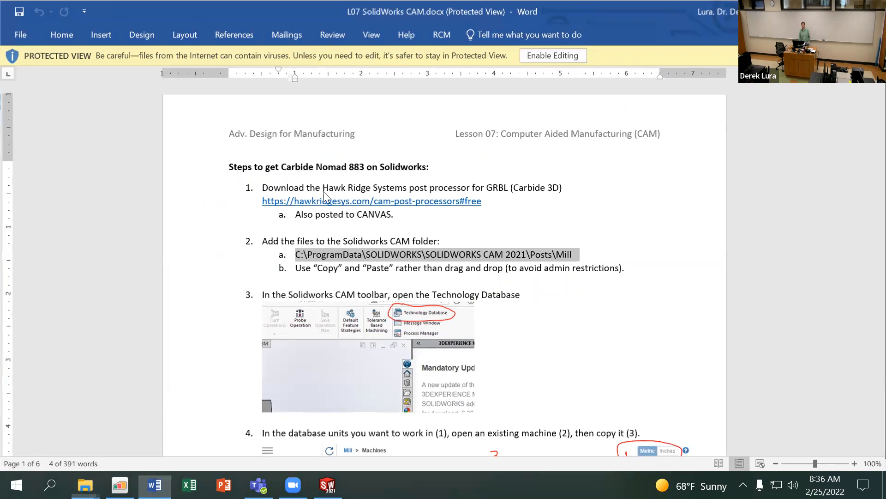
key(alt+Tab)
click(154, 258)
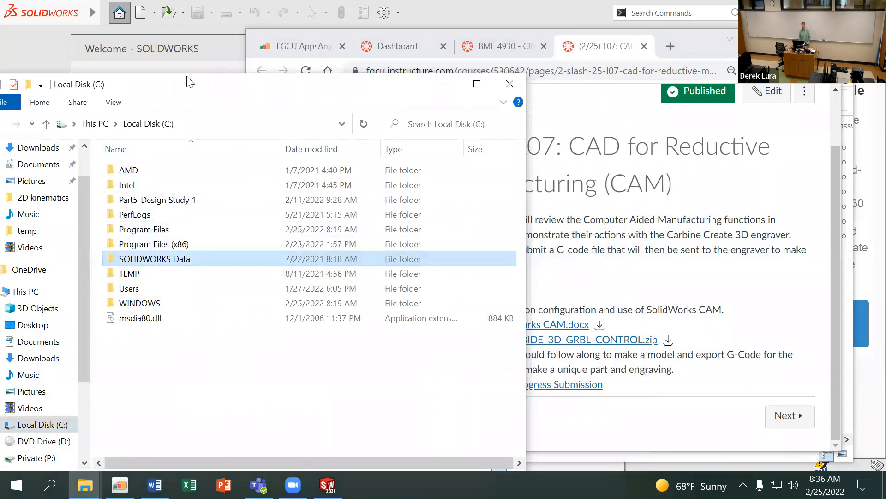
drag(201, 100, 329, 68)
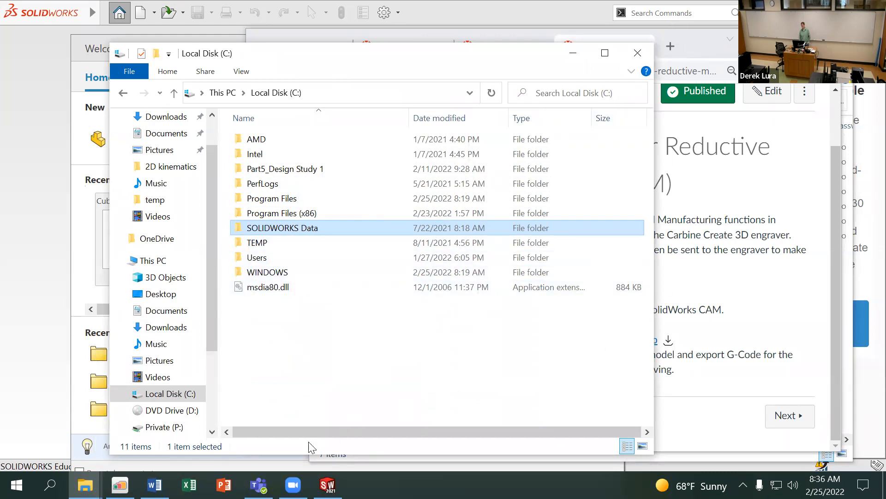
click(155, 485)
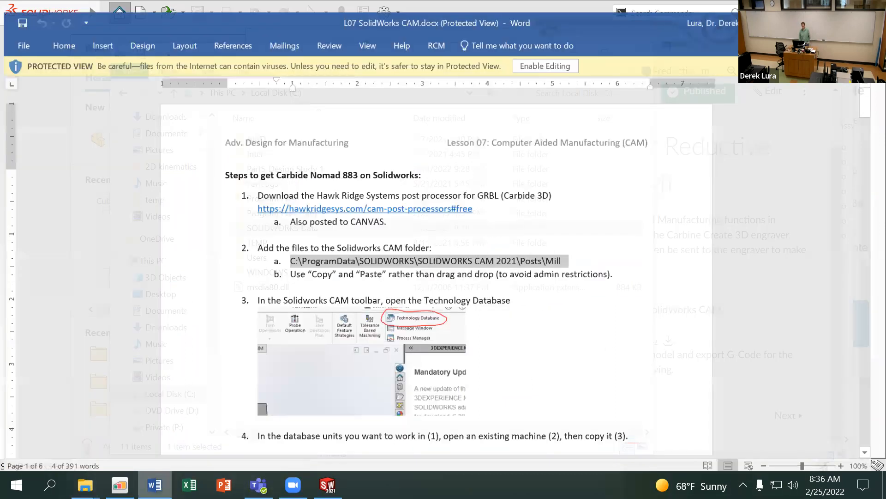
click(155, 484)
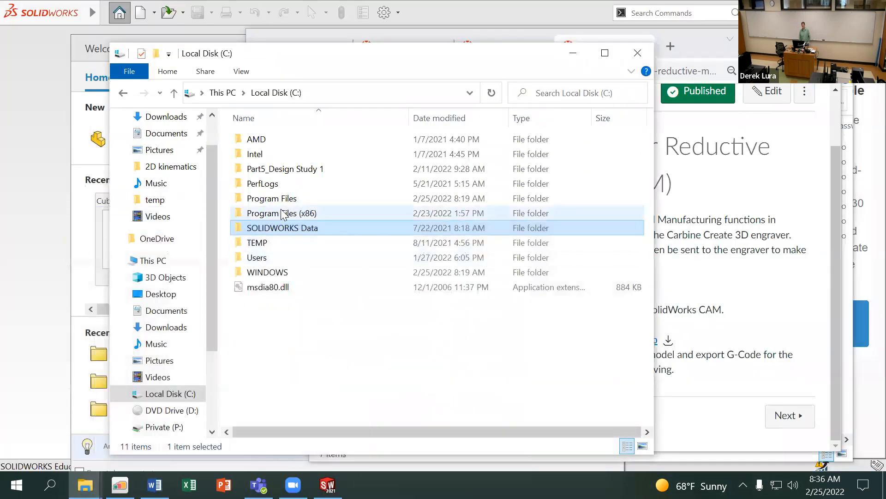
Look inside SOLIDWORKS Data, then open Program Files and scroll its folder list
double_click(286, 228)
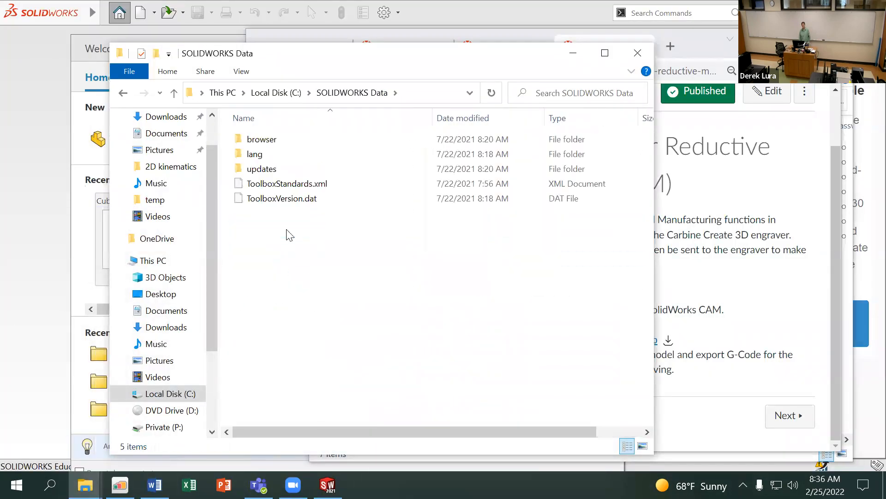
click(280, 94)
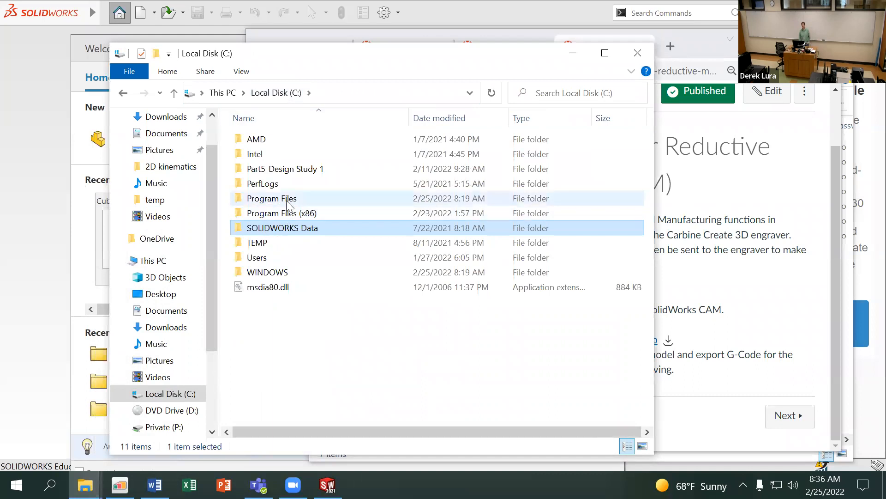
double_click(282, 198)
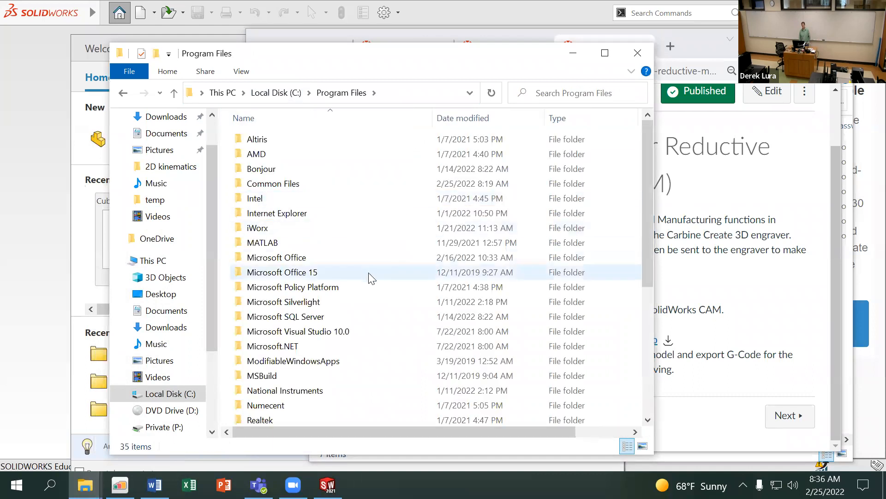
scroll(369, 280, down, 3)
scroll(308, 282, down, 2)
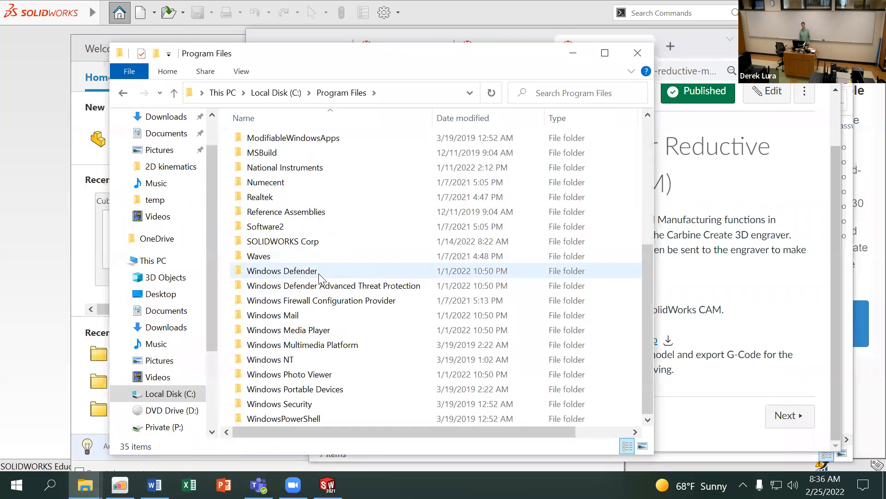
Close the SOLIDWORKS welcome screen and create a new blank part, Part1
click(39, 231)
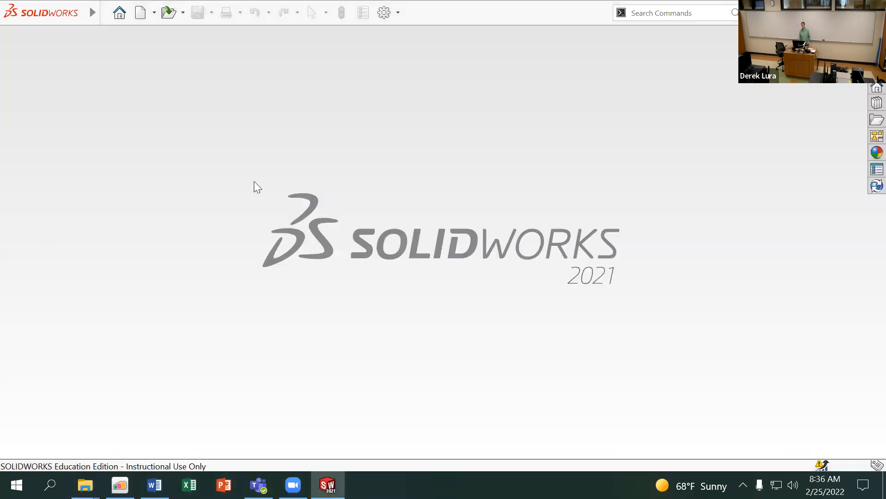
click(105, 15)
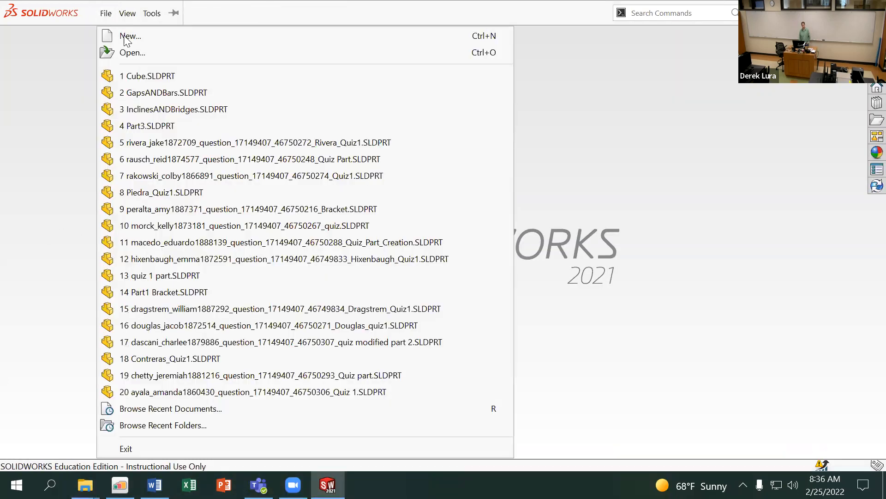
click(129, 37)
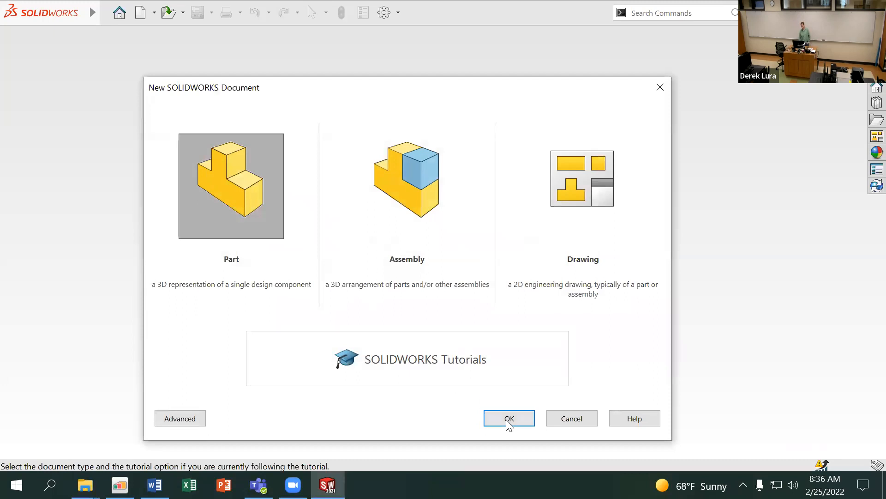
click(505, 418)
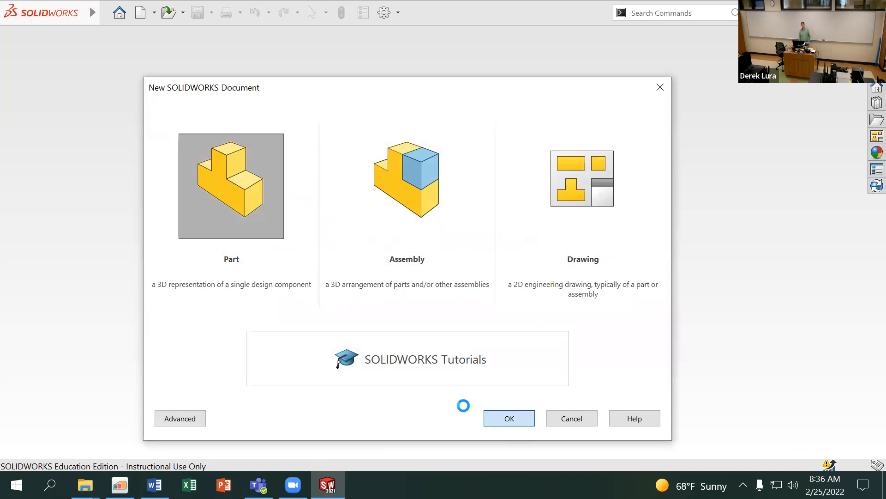
Recheck the SOLIDWORKS Data folder on C:, then hide File Explorer to show Part1
click(50, 485)
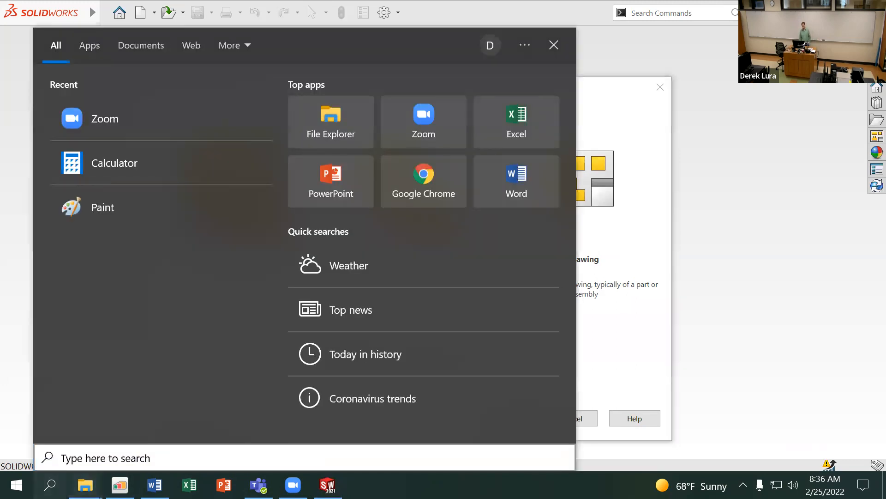
click(85, 485)
click(54, 427)
click(276, 92)
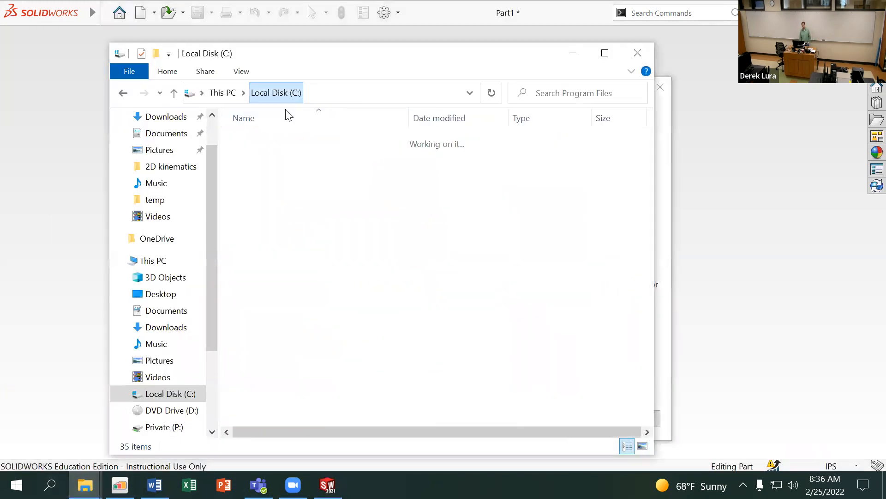
click(277, 233)
double_click(277, 234)
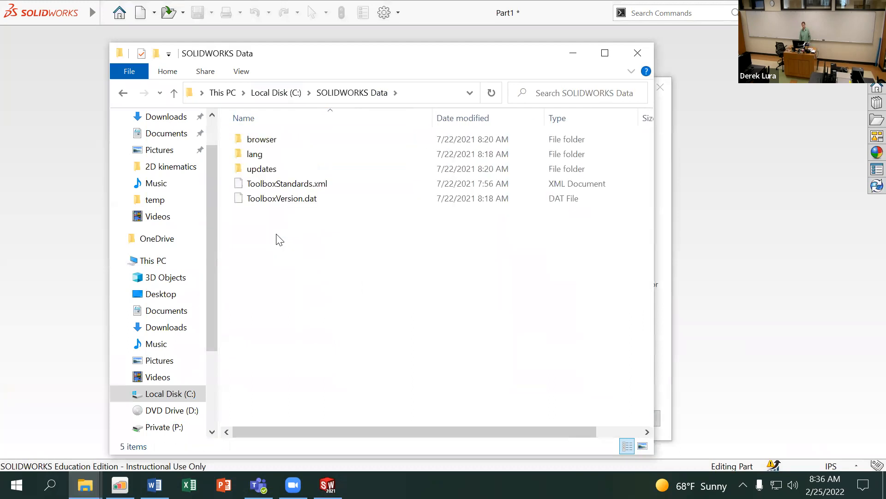
click(270, 93)
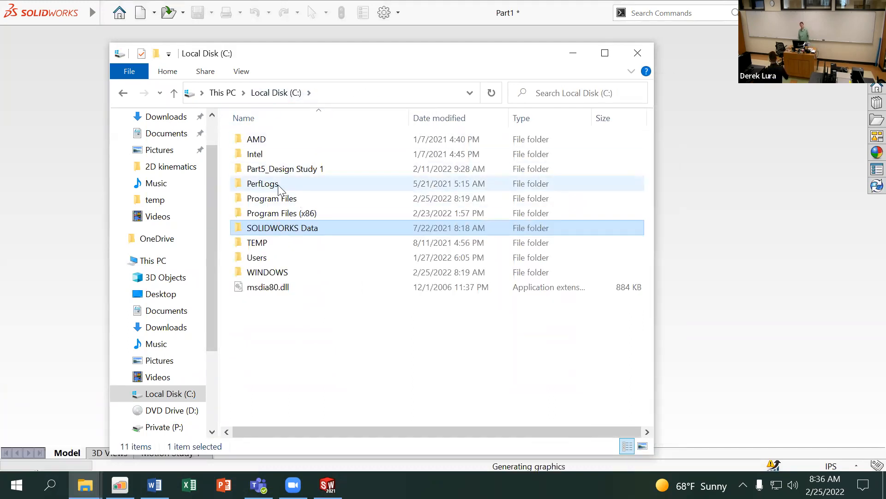
click(32, 154)
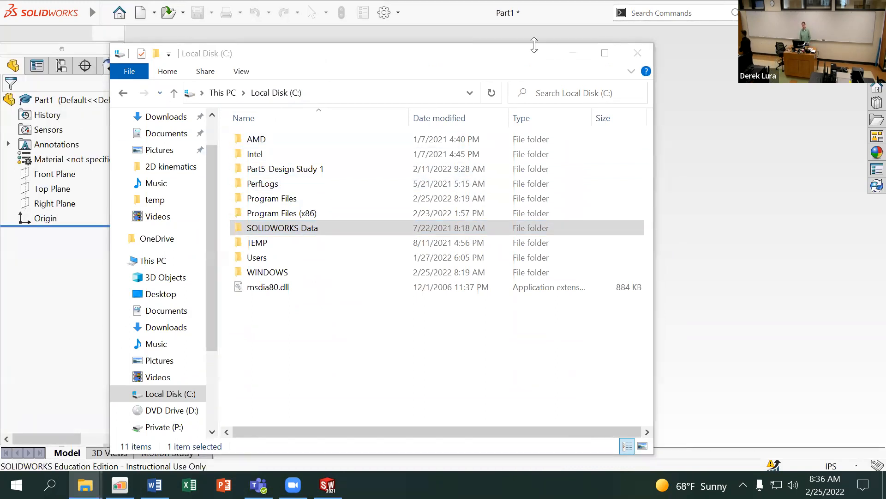
click(571, 52)
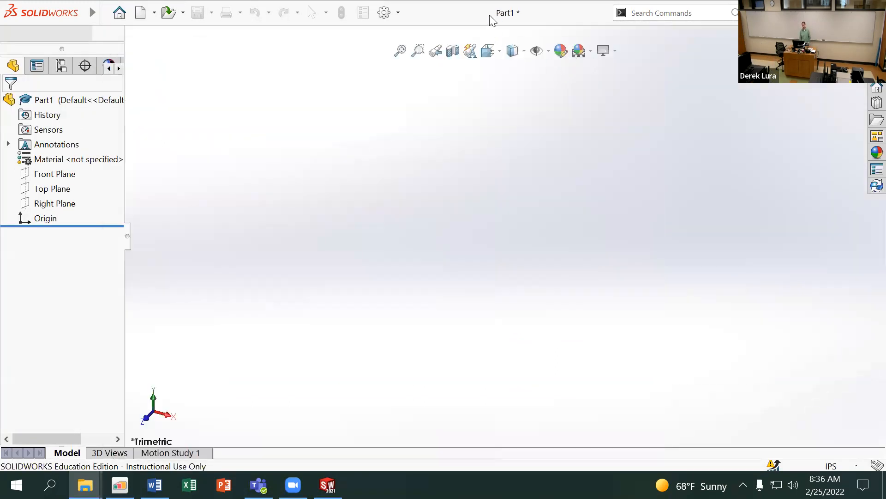
Browse Program Files > SOLIDWORKS Corp > SOLIDWORKS CAM in File Explorer
mouse_move(85, 485)
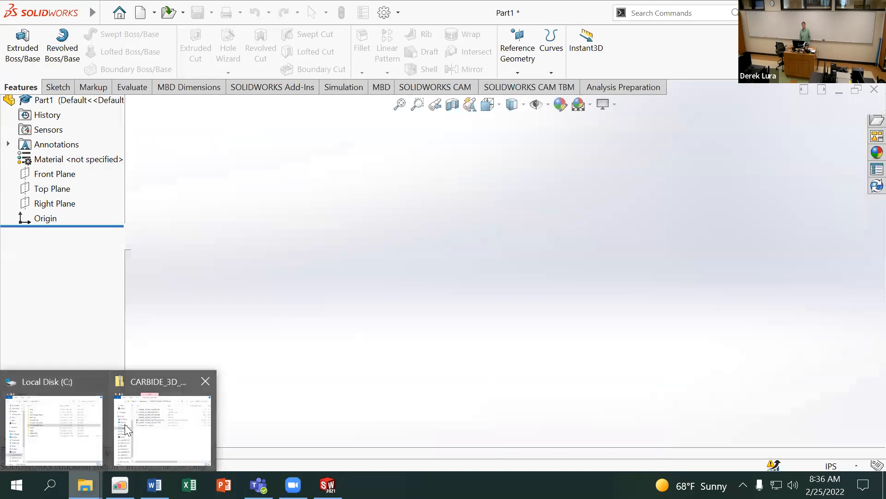
click(80, 422)
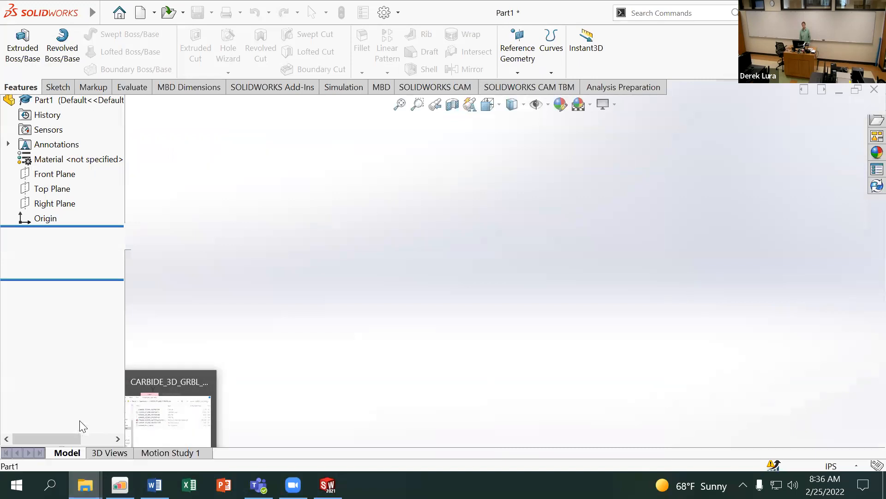
double_click(272, 206)
scroll(303, 295, down, 5)
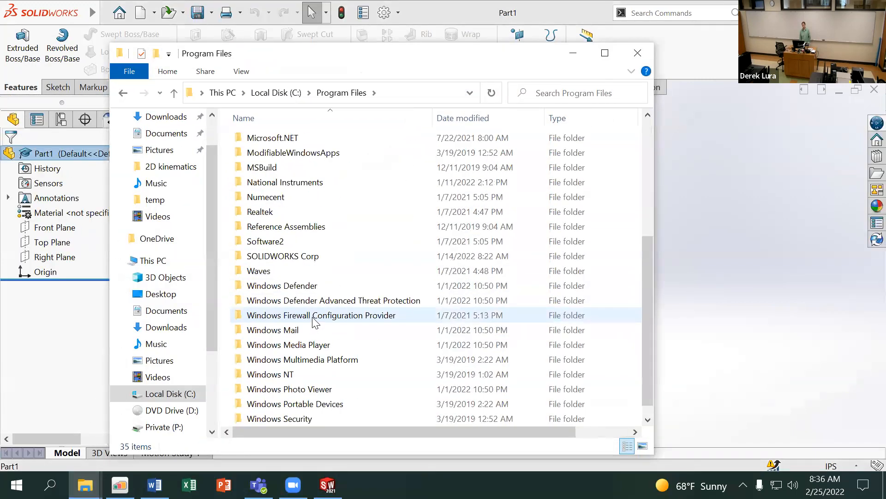
double_click(301, 256)
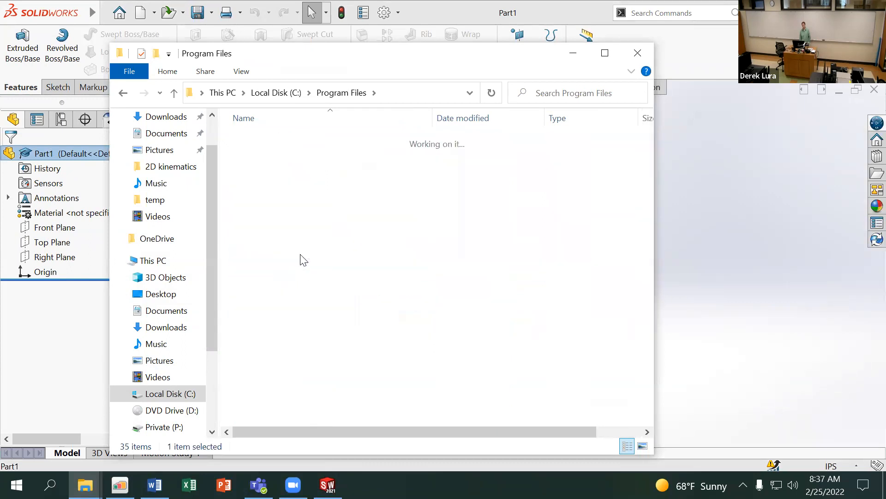
double_click(310, 184)
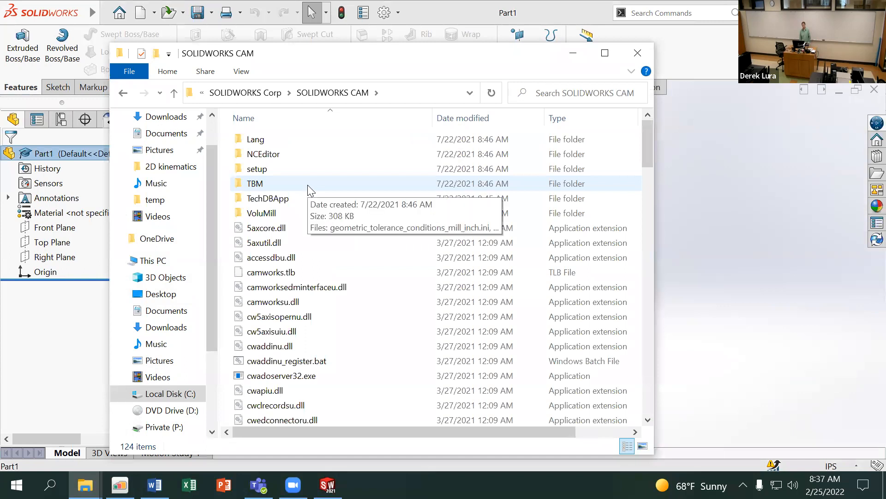
Check the Word instructions, peek into the setup folder, then return to SOLIDWORKS Corp and hide Explorer
click(155, 485)
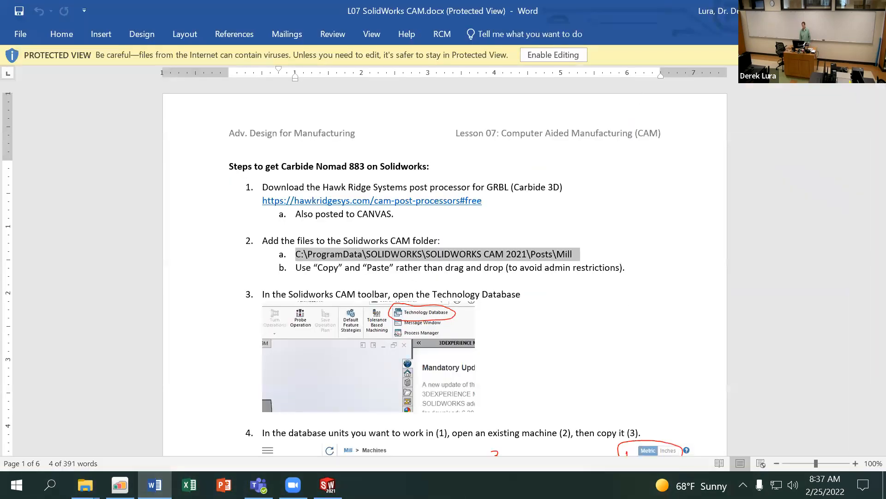
click(808, 11)
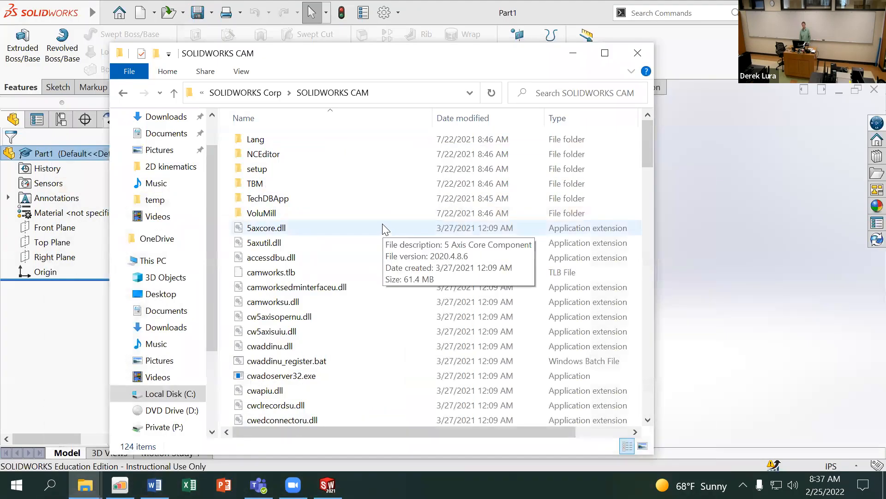
double_click(320, 169)
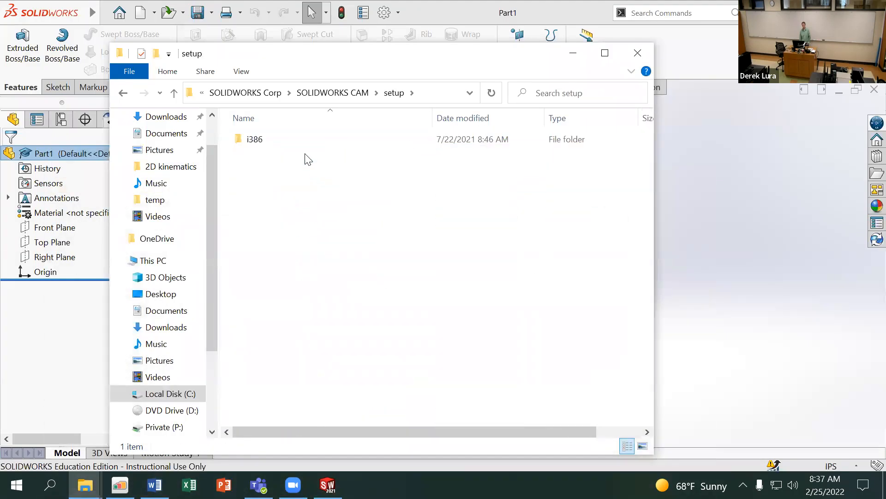
click(325, 93)
click(273, 93)
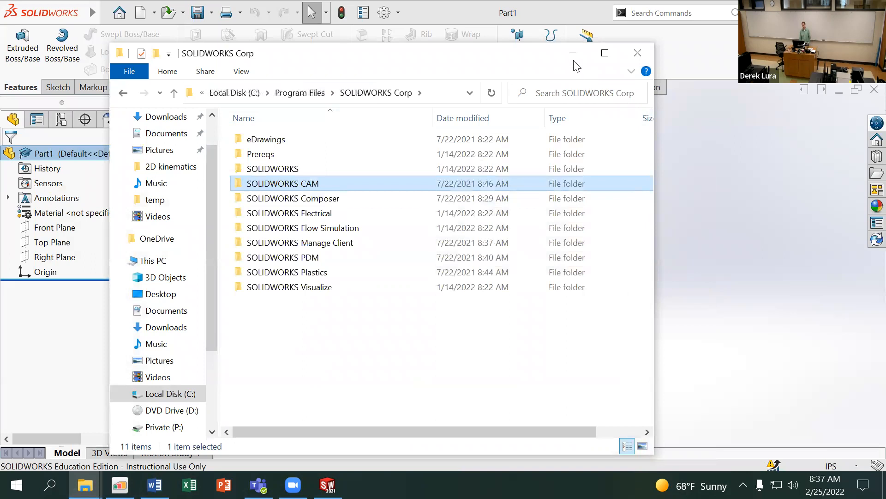
click(601, 53)
Open the SOLIDWORKS CAM Technology Database Mill page, then move Explorer back up toward Program Files
click(423, 88)
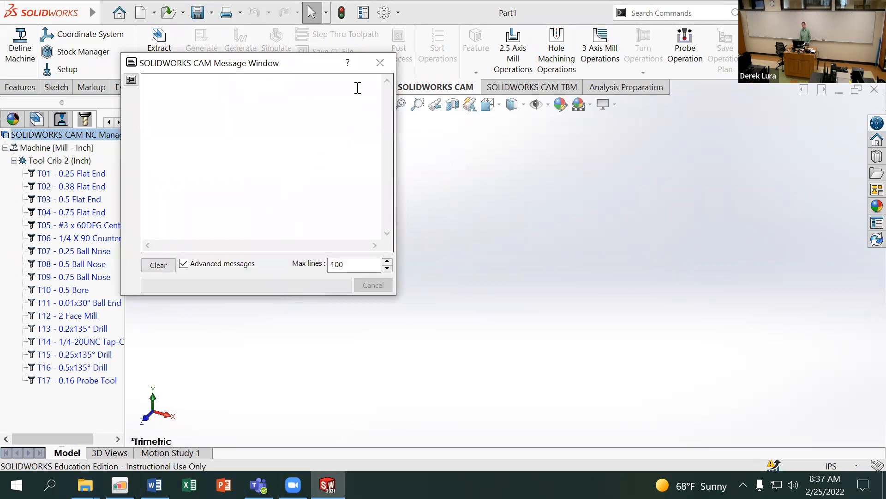
click(380, 62)
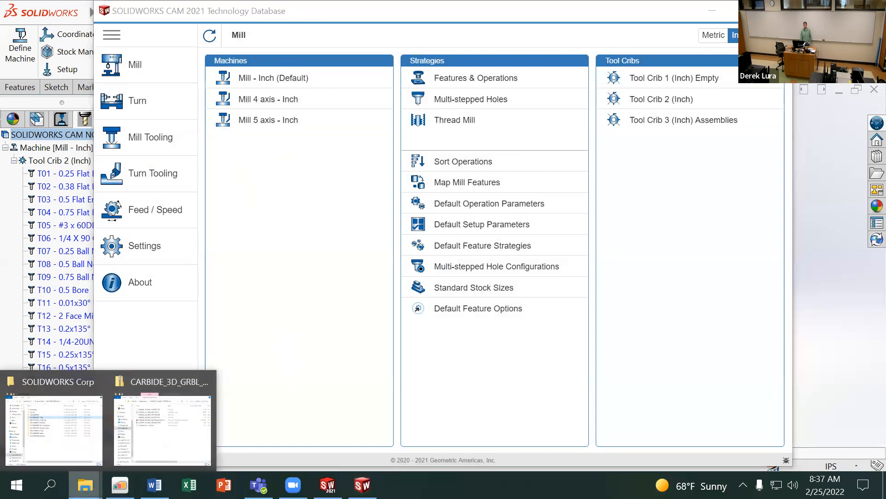
click(76, 455)
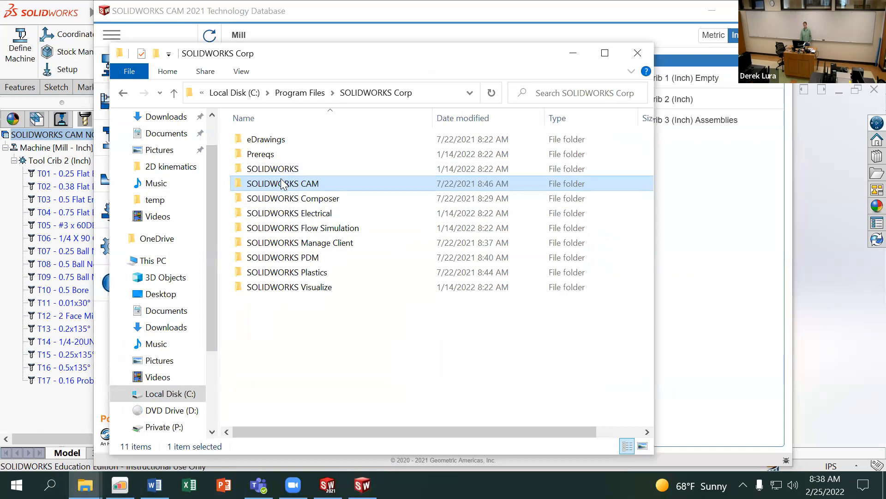
double_click(279, 184)
click(252, 93)
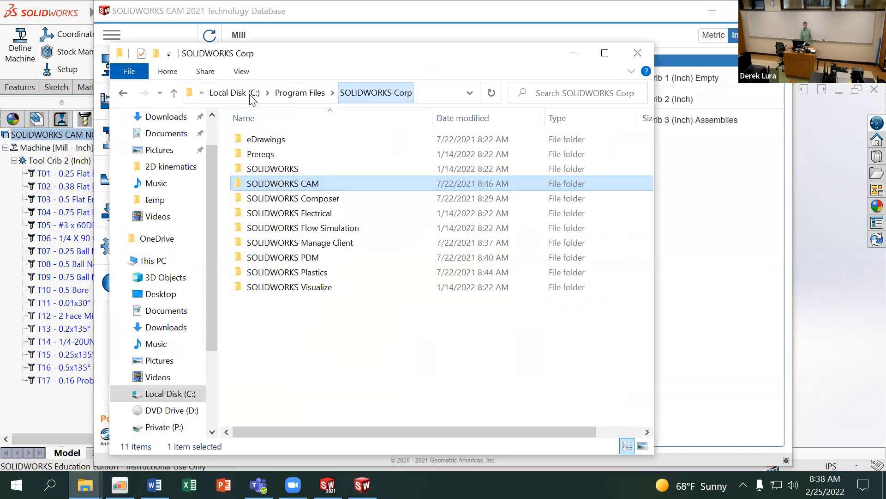
click(279, 95)
Go to the top of the C: drive and try the path 'Program Data', dismissing the not-found error
click(258, 94)
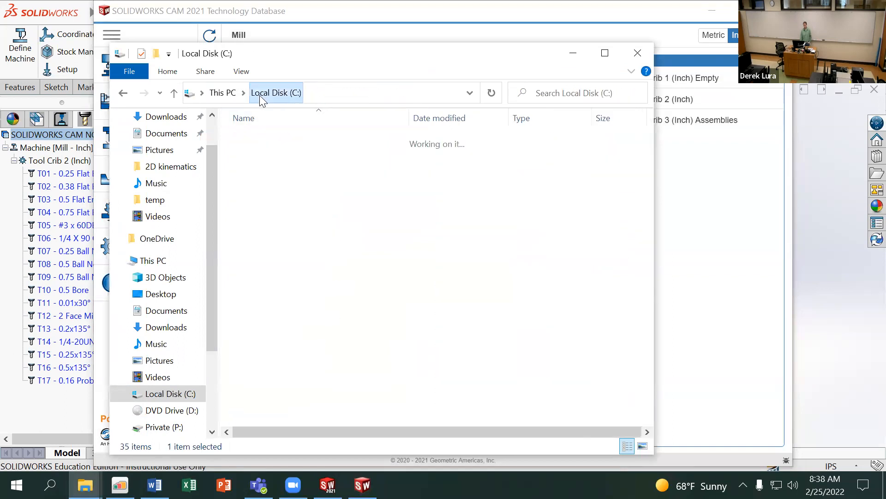
right_click(277, 320)
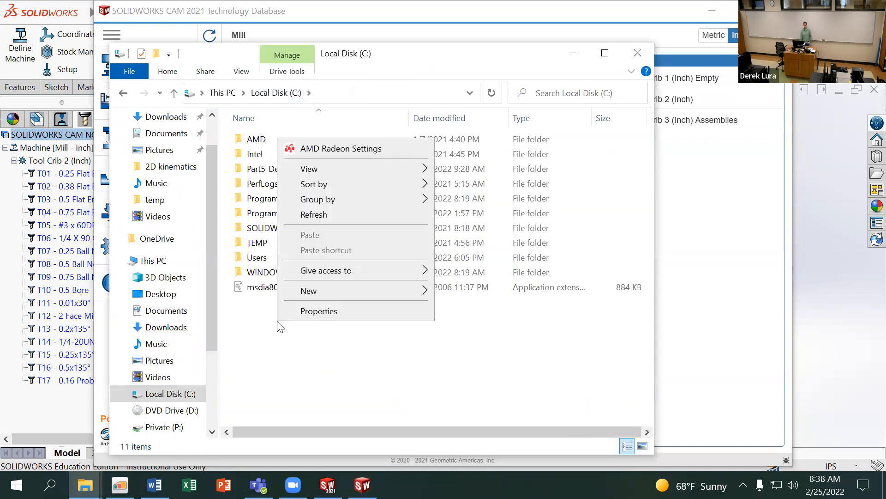
mouse_move(346, 169)
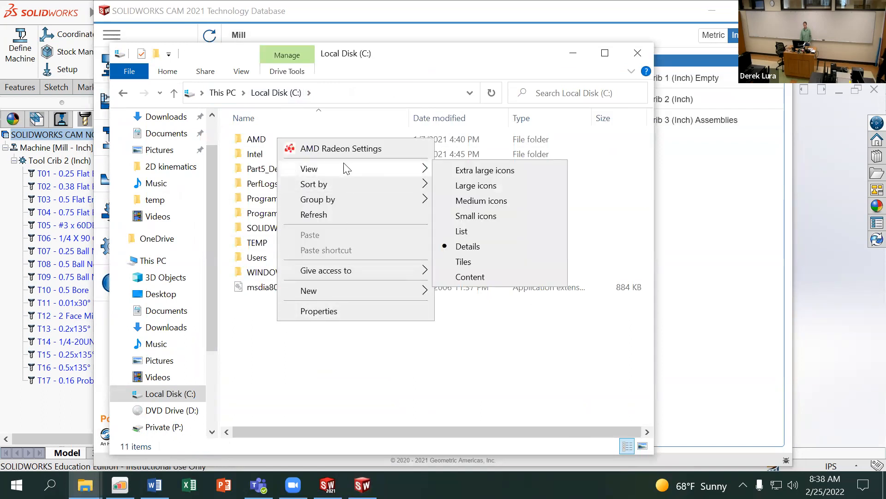
click(248, 338)
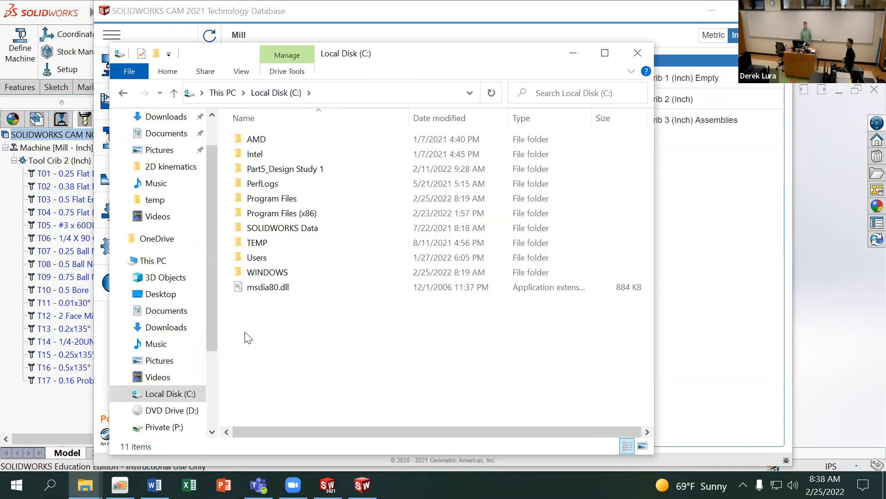
click(355, 92)
click(353, 92)
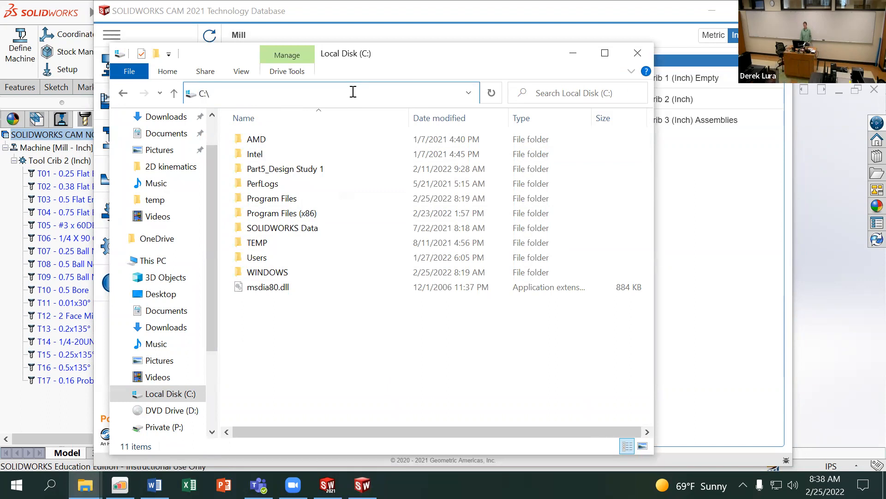
text(Program Data)
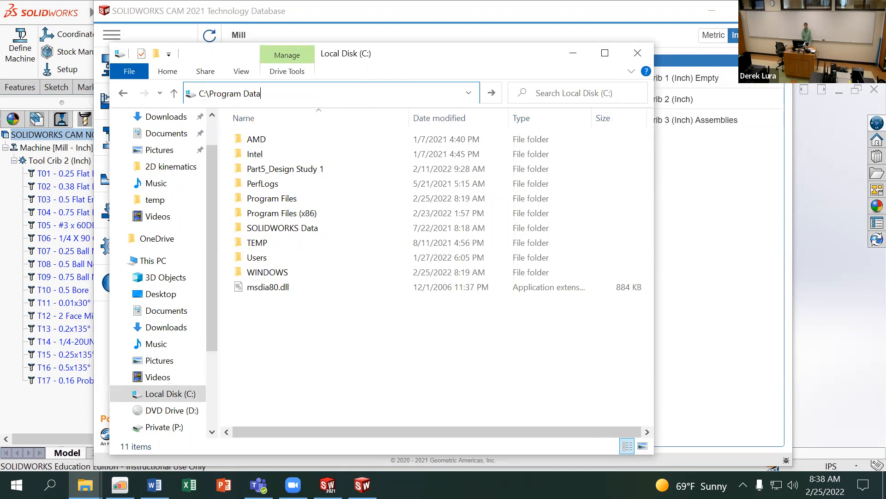
key(Return)
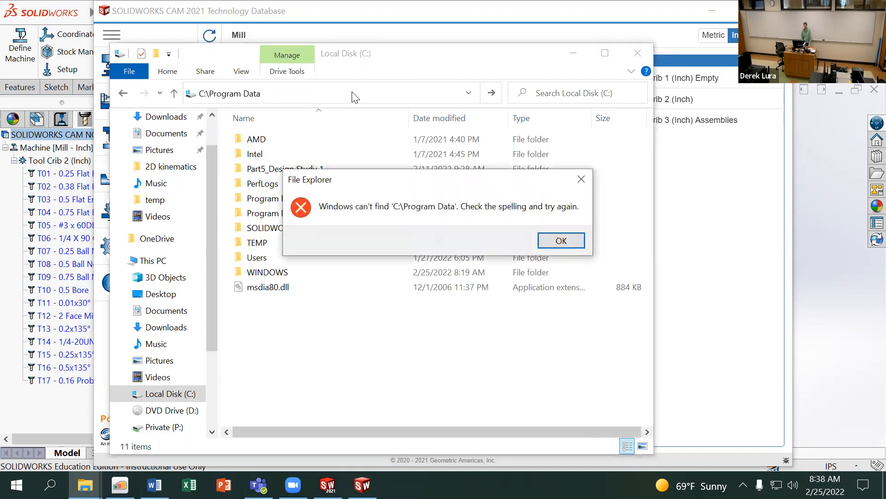
key(Return)
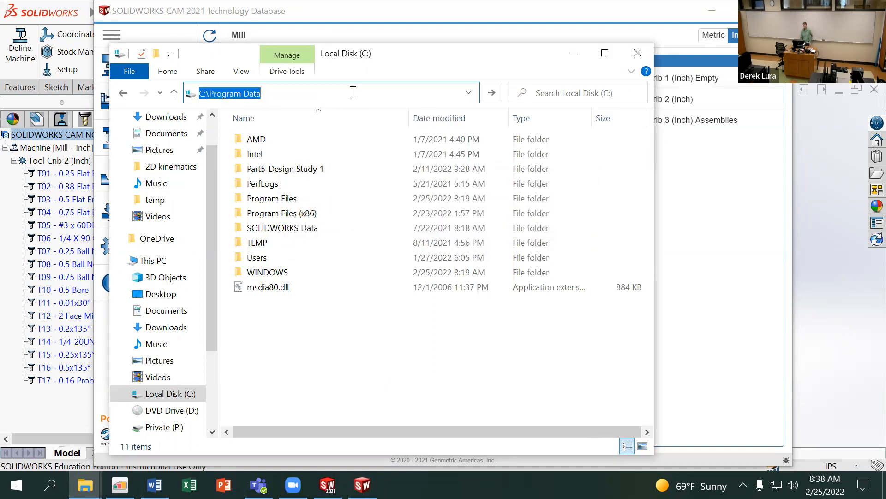
Open Users and the user's profile folder, then close Explorer and reposition the Technology Database window
double_click(271, 260)
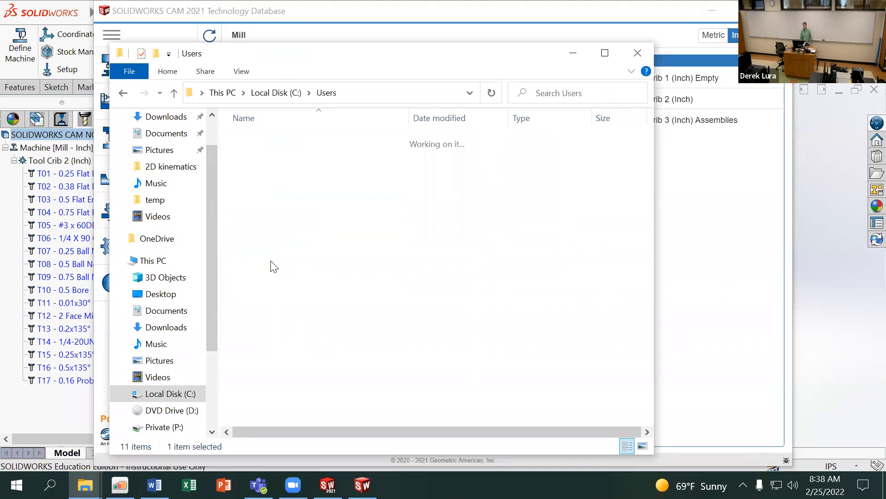
click(253, 245)
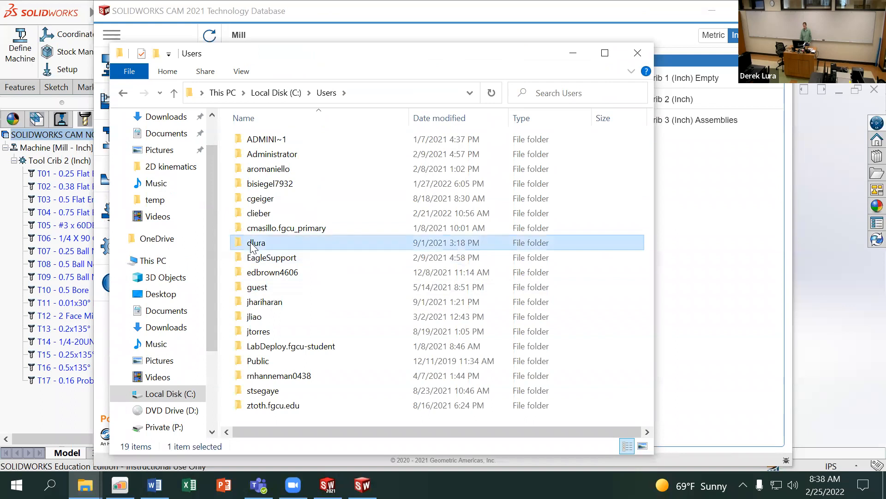
double_click(253, 244)
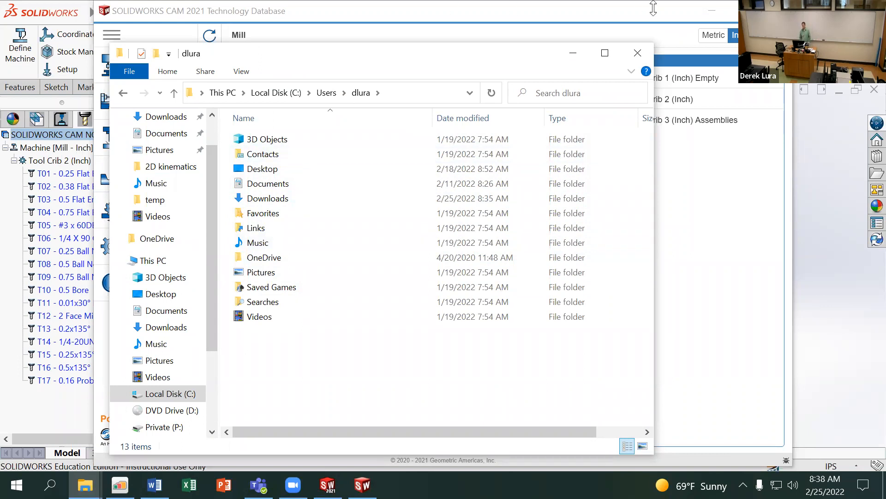
click(638, 53)
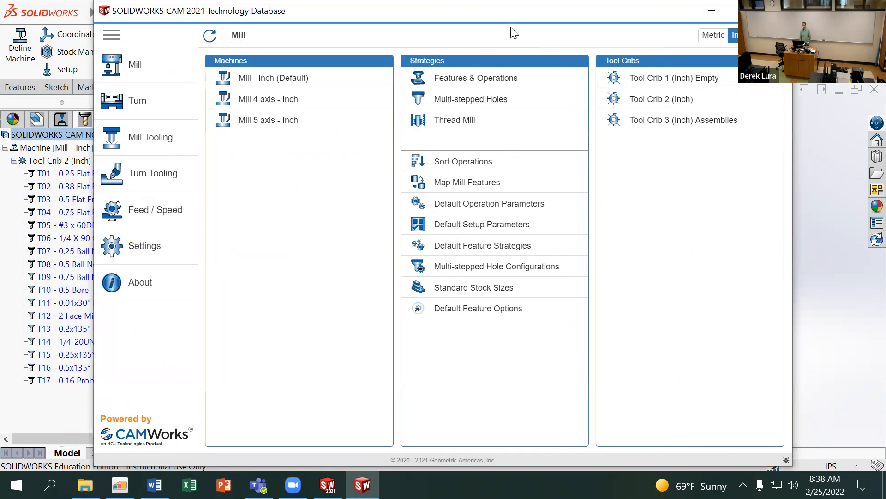
drag(511, 28, 495, 73)
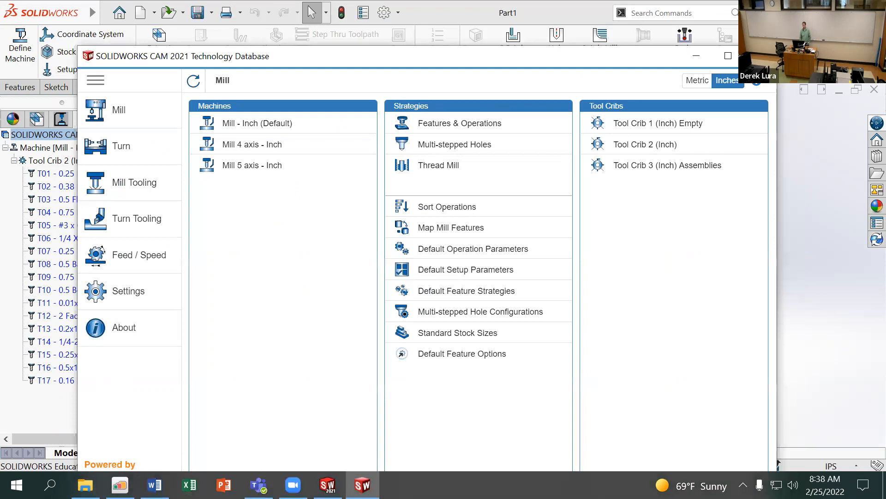
Browse from the C: drive, via Program Files (x86), to Program Files > SOLIDWORKS Corp > SOLIDWORKS CAM
click(85, 485)
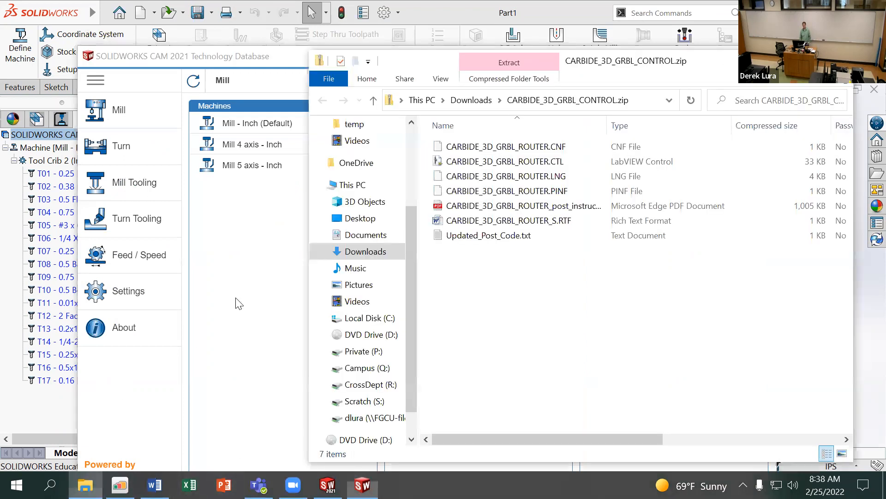
click(376, 317)
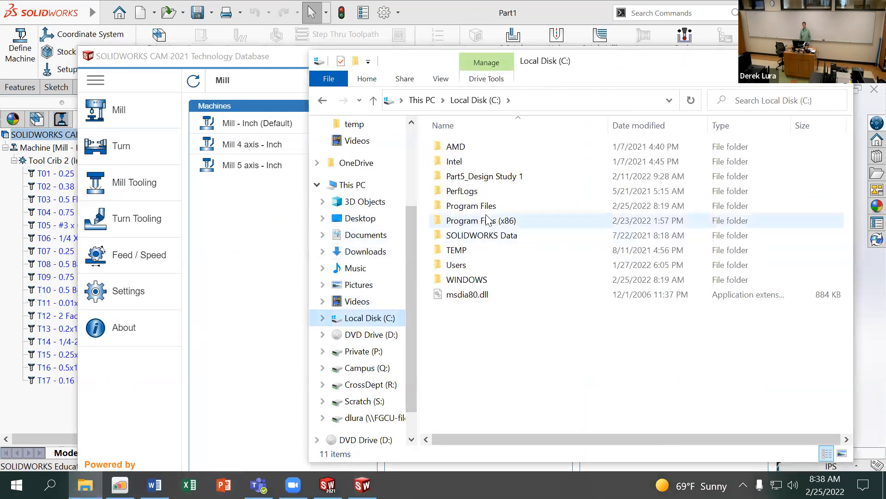
double_click(496, 220)
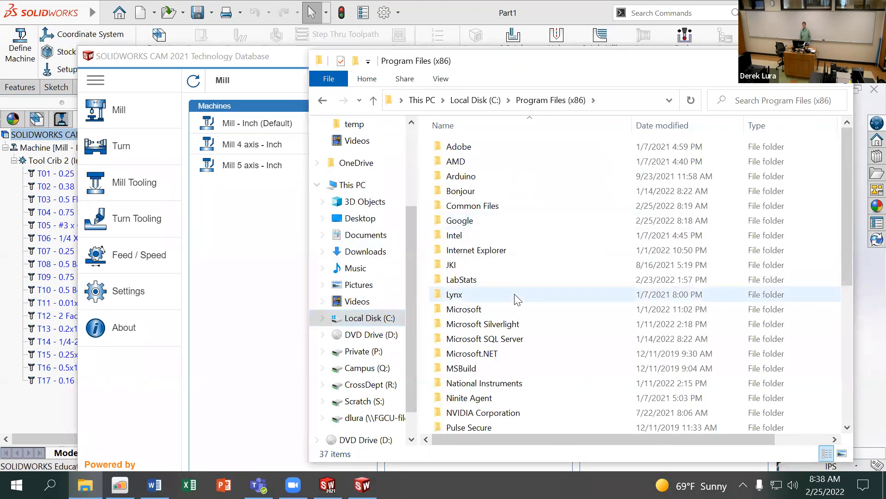
scroll(517, 312, down, 4)
scroll(517, 312, down, 2)
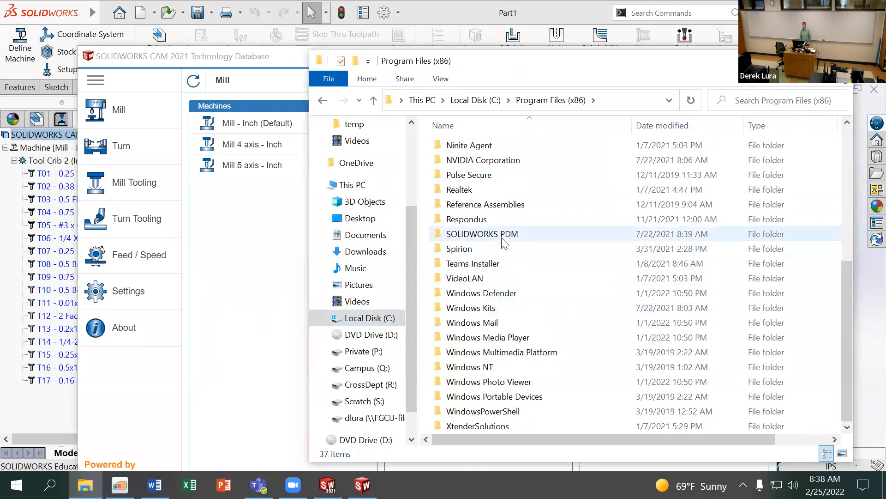
double_click(480, 234)
click(456, 101)
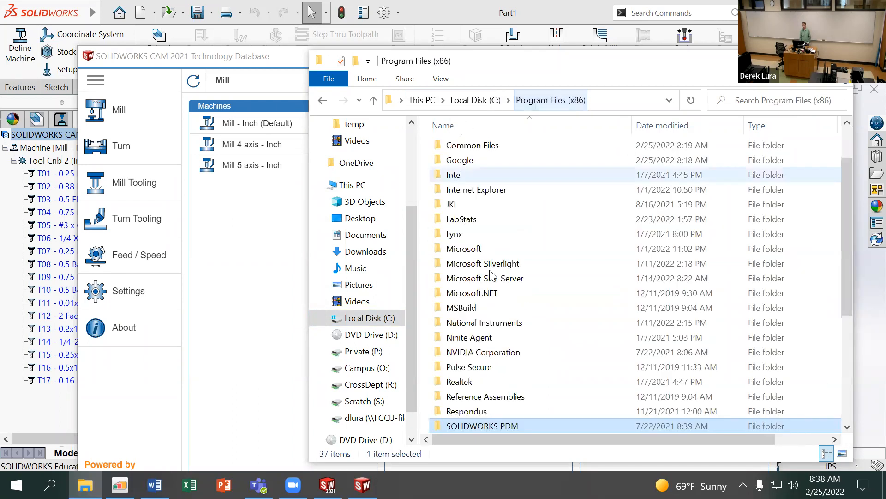
click(459, 102)
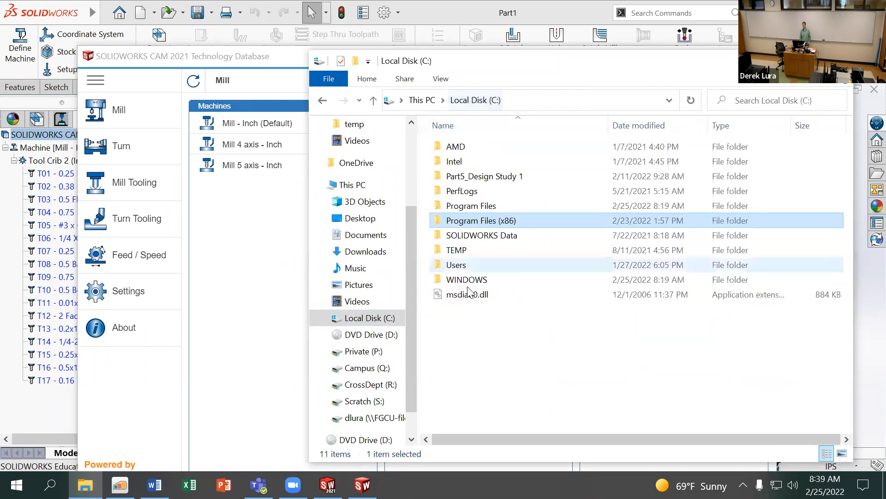
double_click(473, 208)
scroll(508, 288, down, 5)
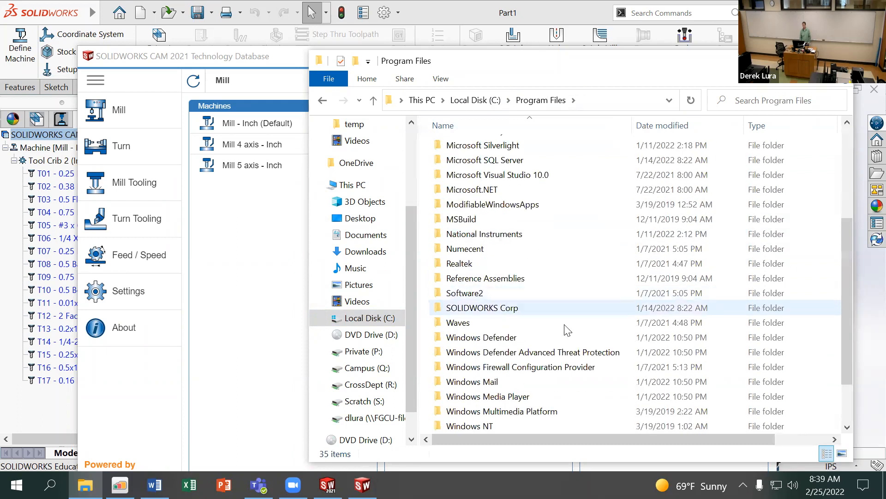
scroll(542, 338, up, 2)
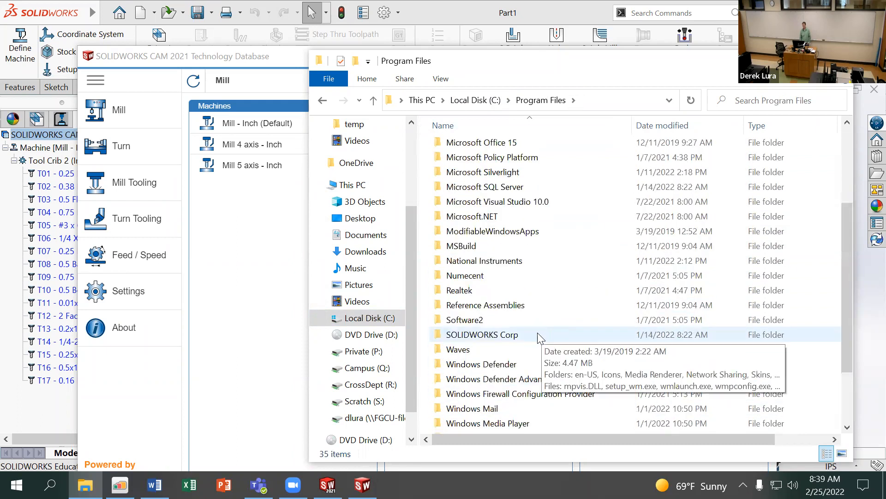
double_click(541, 333)
click(508, 205)
double_click(510, 191)
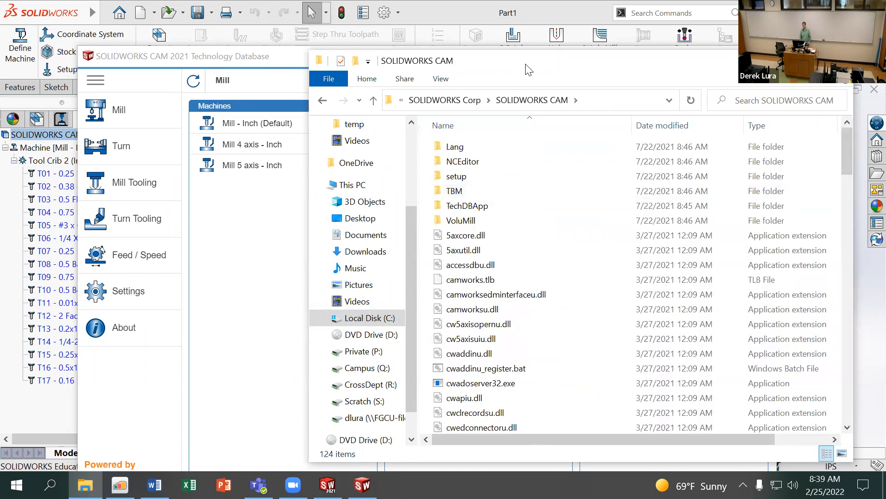
Try creating a new folder inside SOLIDWORKS CAM, then reposition and hide that window
drag(528, 69, 344, 58)
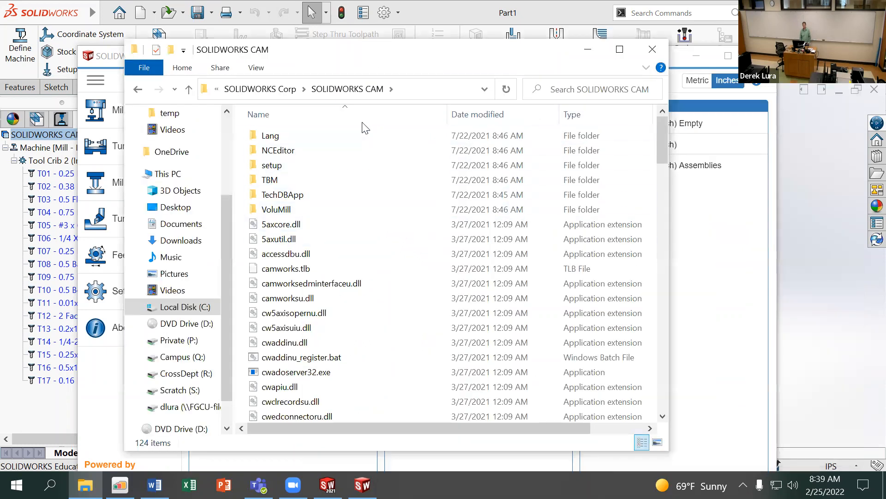
scroll(374, 177, down, 18)
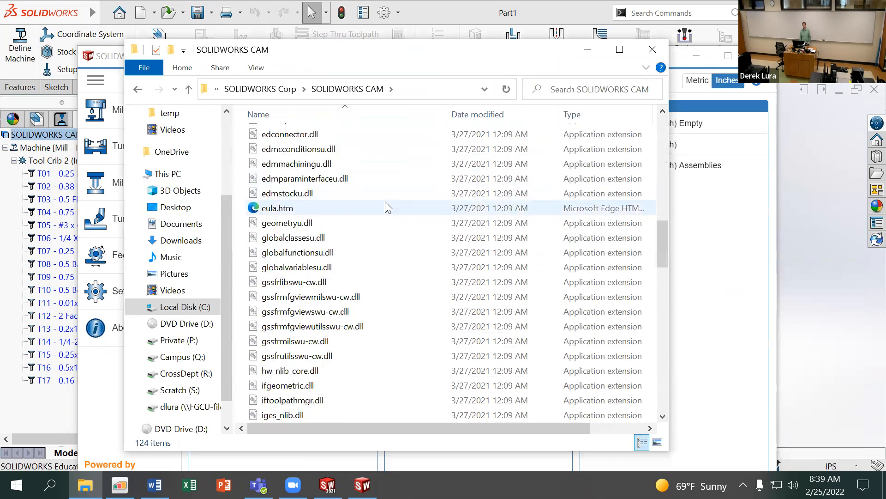
scroll(400, 240, down, 12)
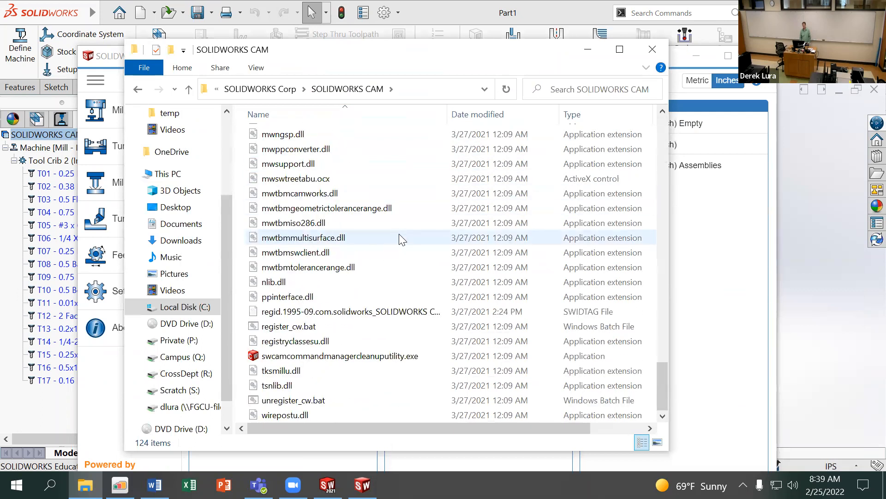
scroll(400, 235, up, 20)
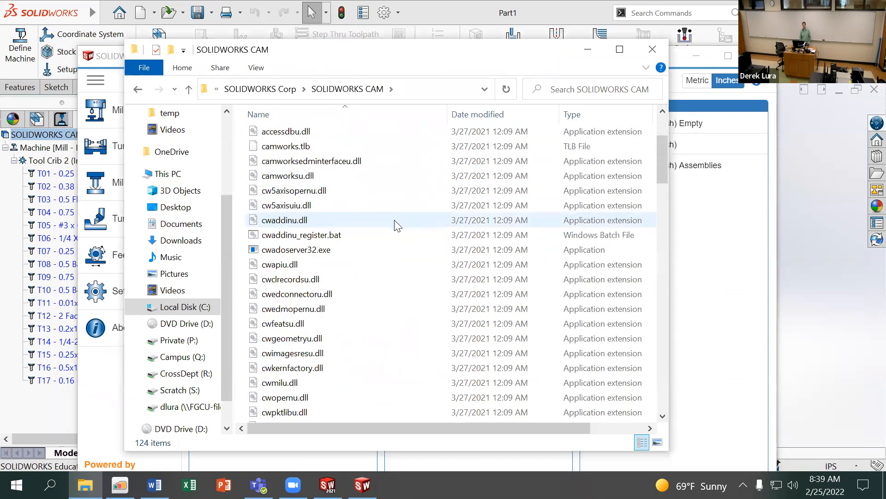
scroll(394, 220, up, 3)
right_click(364, 170)
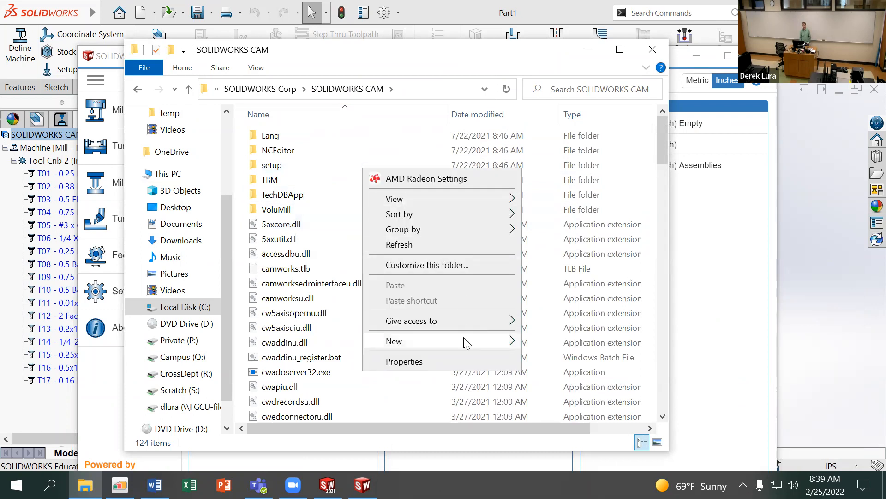
mouse_move(517, 341)
click(546, 340)
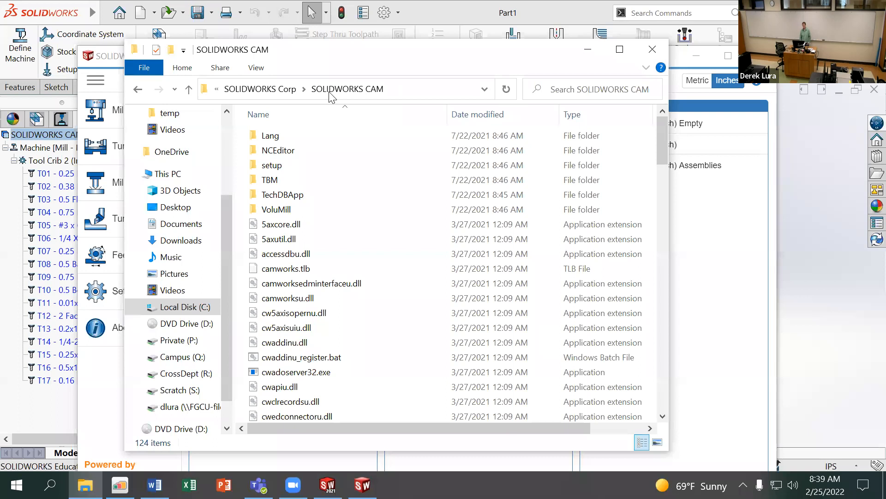
drag(297, 48, 237, 34)
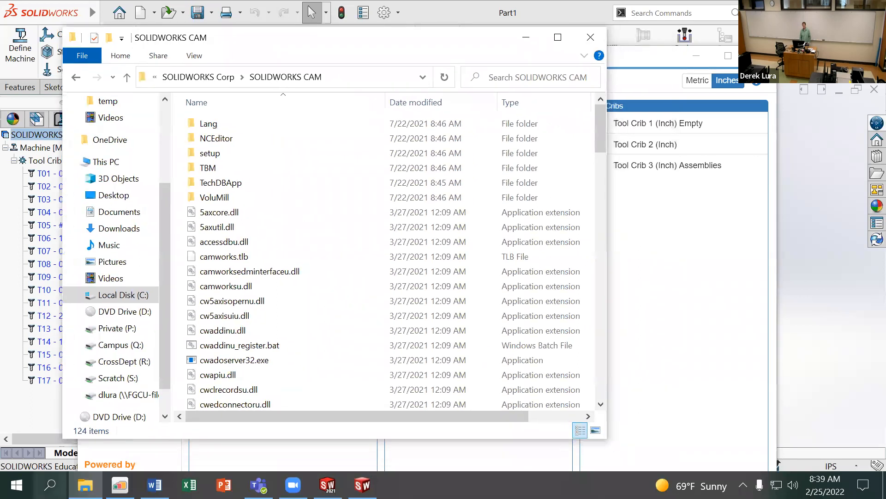
click(85, 483)
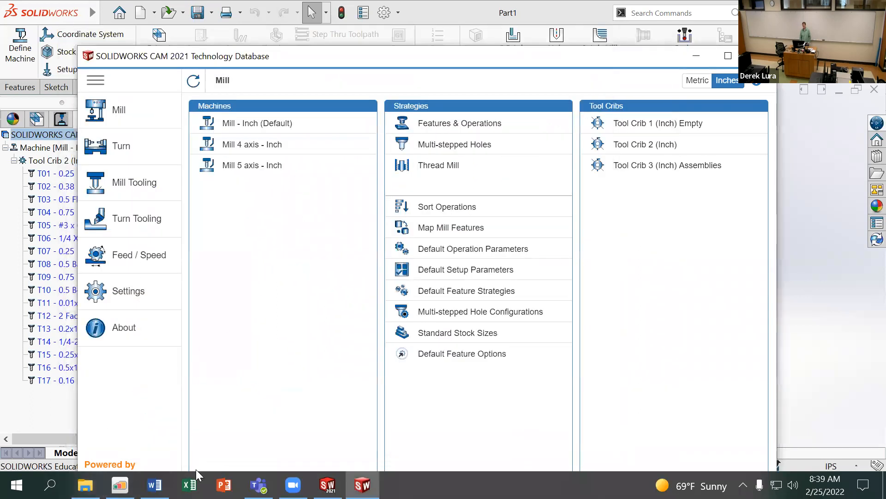
Open Downloads in a second window, open CARBIDE_3D_GRBL_CONTROL.zip and select all seven files
click(85, 484)
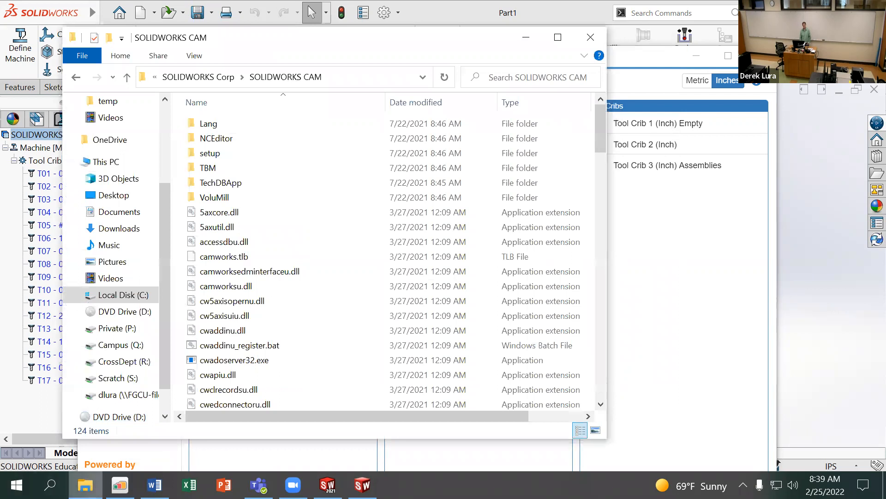
right_click(85, 484)
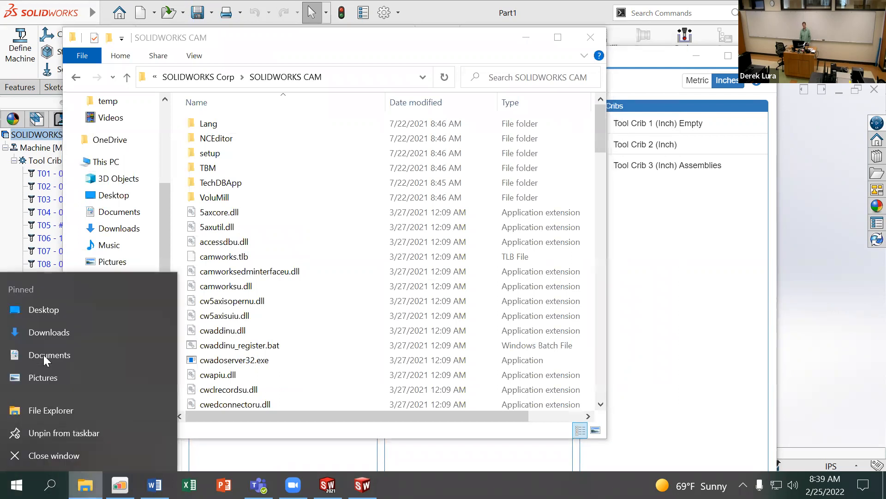
click(47, 334)
drag(248, 65, 545, 96)
click(555, 193)
double_click(557, 196)
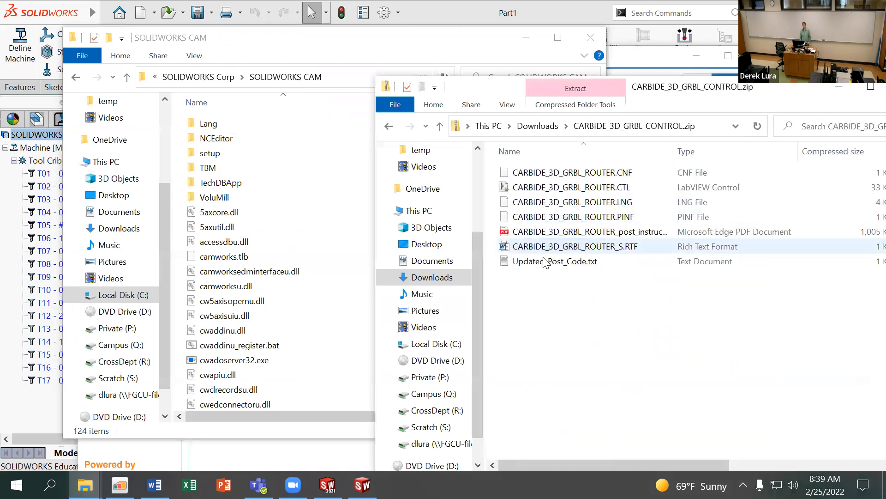
click(547, 233)
key(ctrl+a)
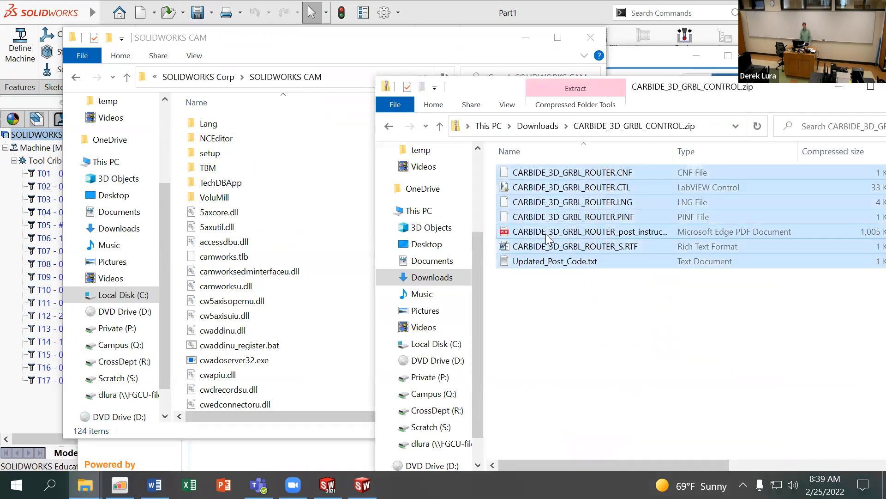
click(292, 239)
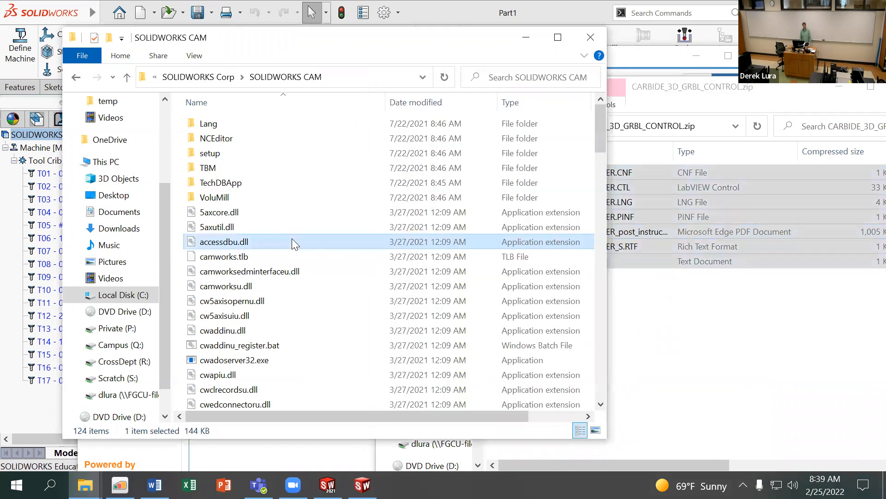
Try pasting the files into SOLIDWORKS CAM, cancel the administrator prompt, and go to Desktop
key(ctrl+v)
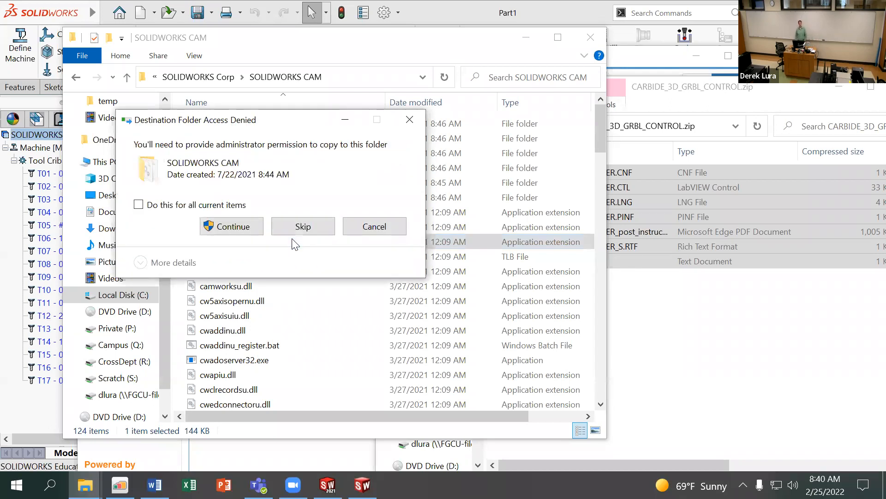
click(374, 226)
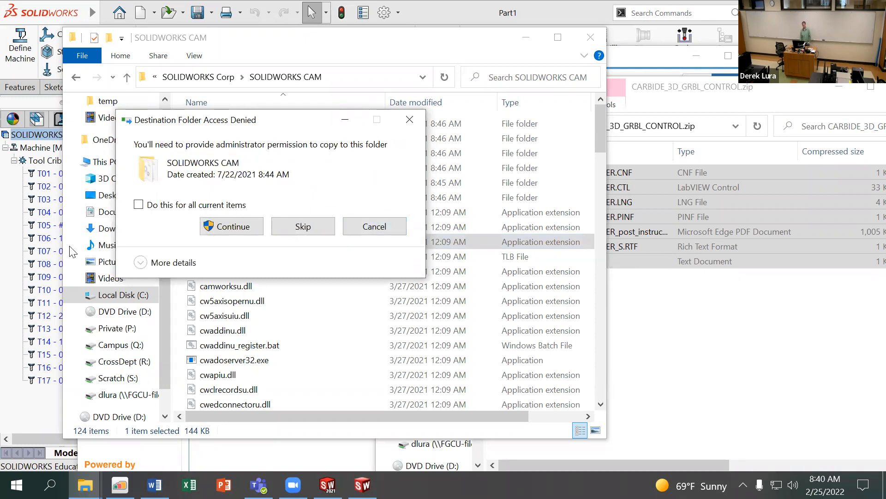
click(115, 196)
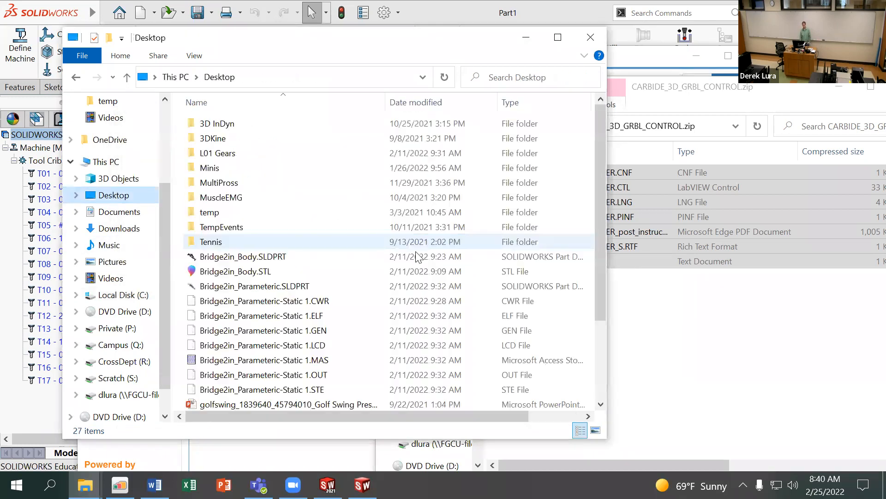
Create a Desktop folder named Nomad and copy the seven post-processor files into it
right_click(377, 223)
mouse_move(456, 374)
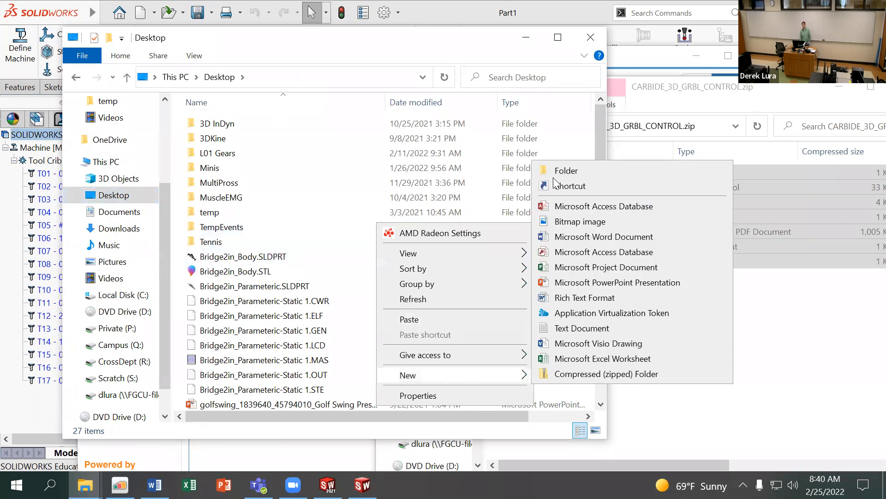
click(554, 170)
text(Nomad)
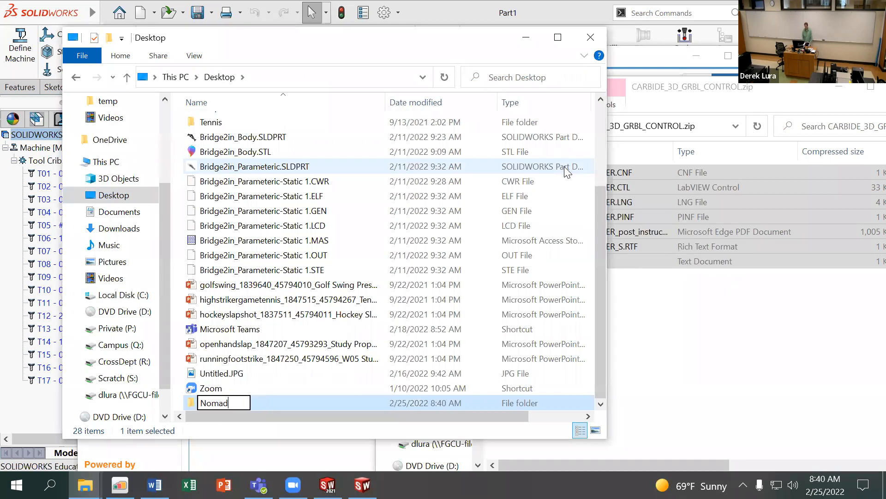
key(Return)
key(Return)
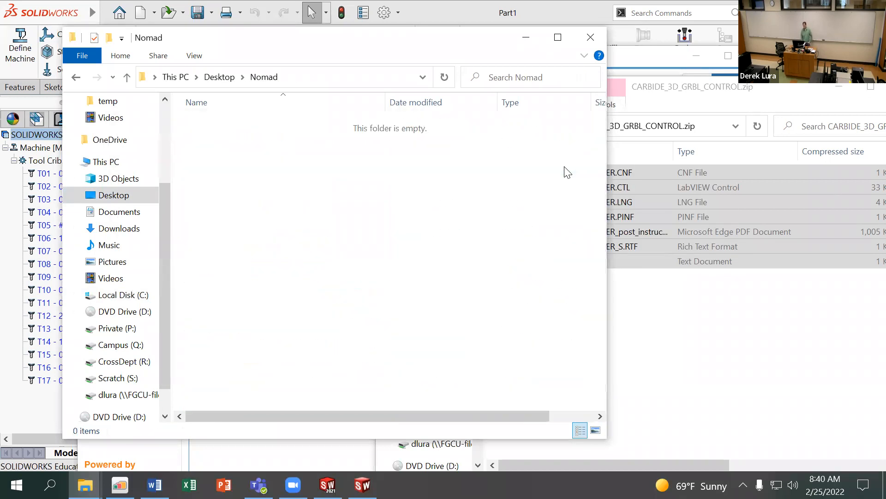
drag(617, 203, 203, 284)
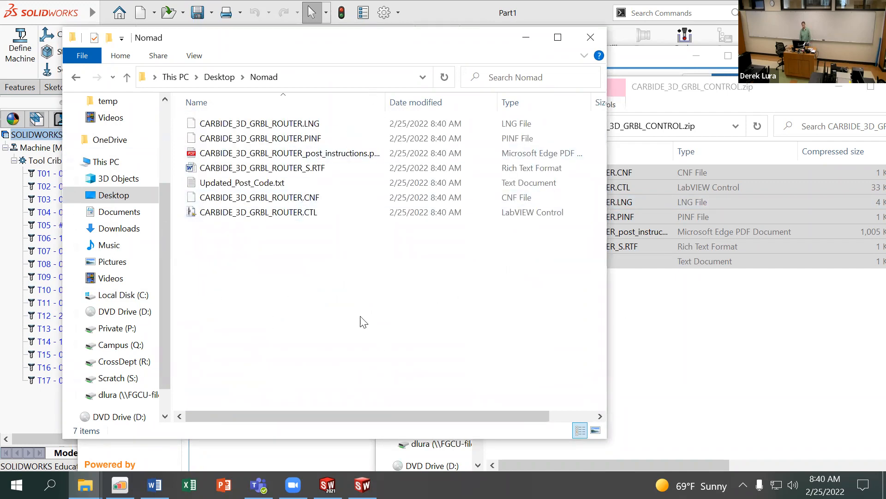
Bring SOLIDWORKS forward, then restore the L07 SolidWorks CAM.docx handout in Word
click(443, 10)
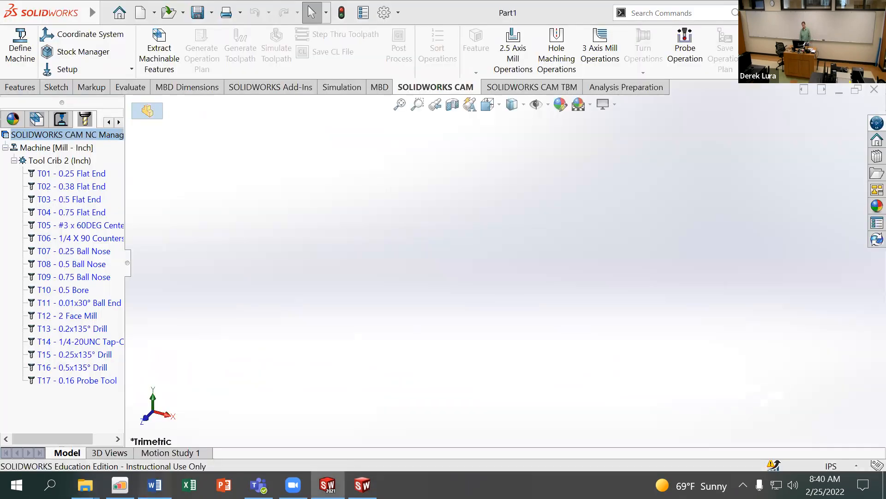
click(155, 485)
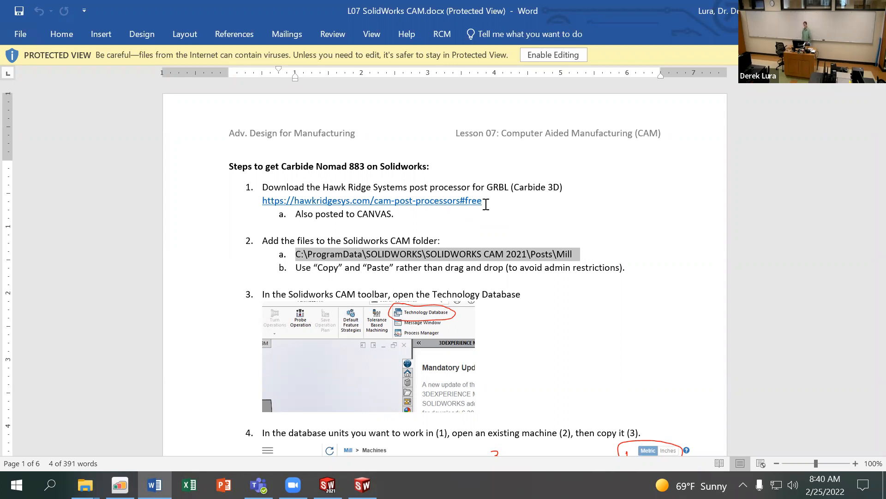
Select the Posts\Mill folder path in the handout, read further down, then return to SOLIDWORKS Part1
double_click(481, 251)
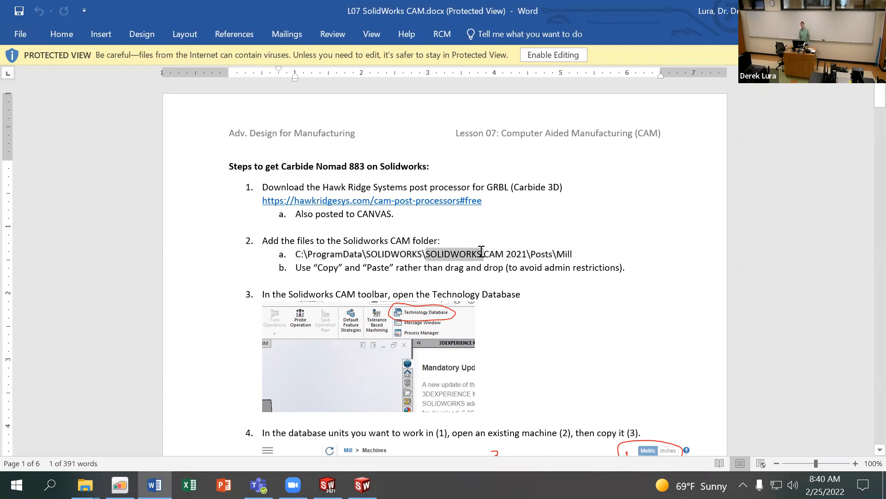
drag(575, 255, 294, 263)
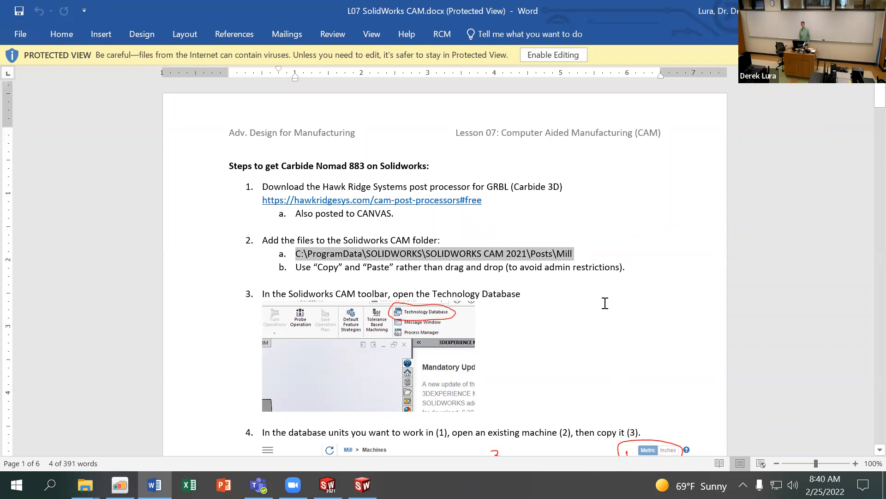
scroll(602, 302, down, 4)
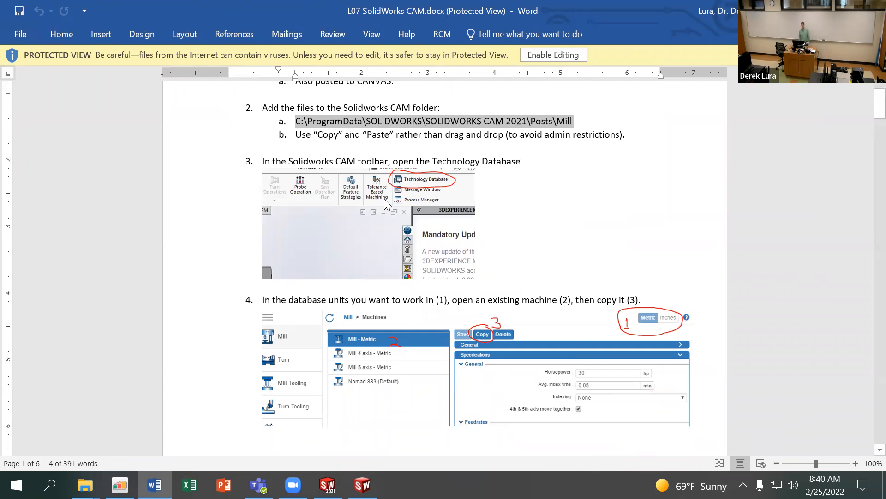
scroll(413, 283, down, 3)
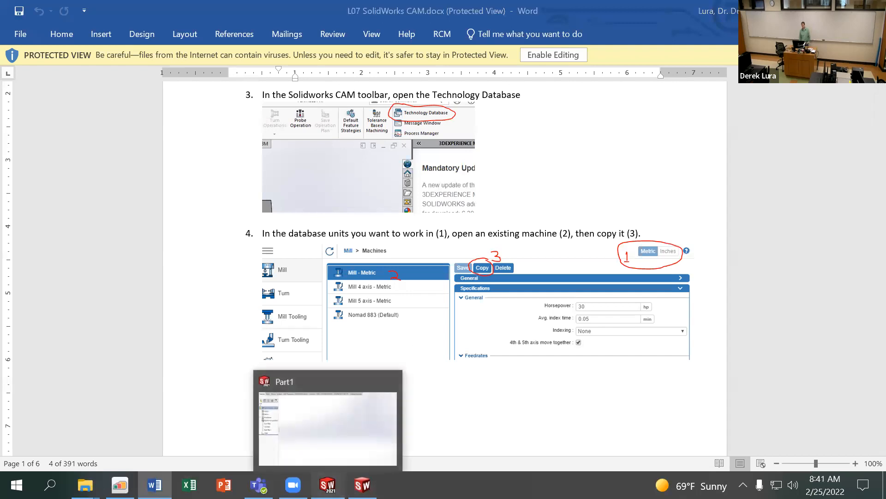
click(327, 484)
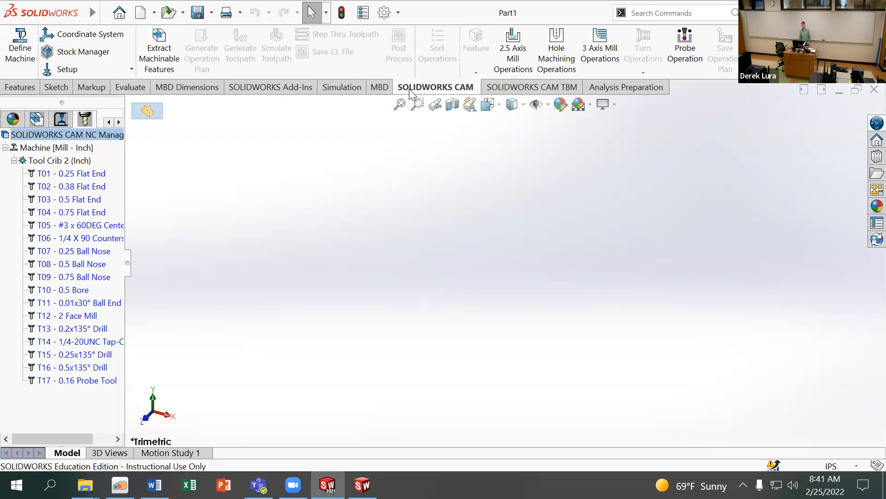
Switch the part's unit system to MMGS (millimetre, gram, second) from the status bar
click(831, 466)
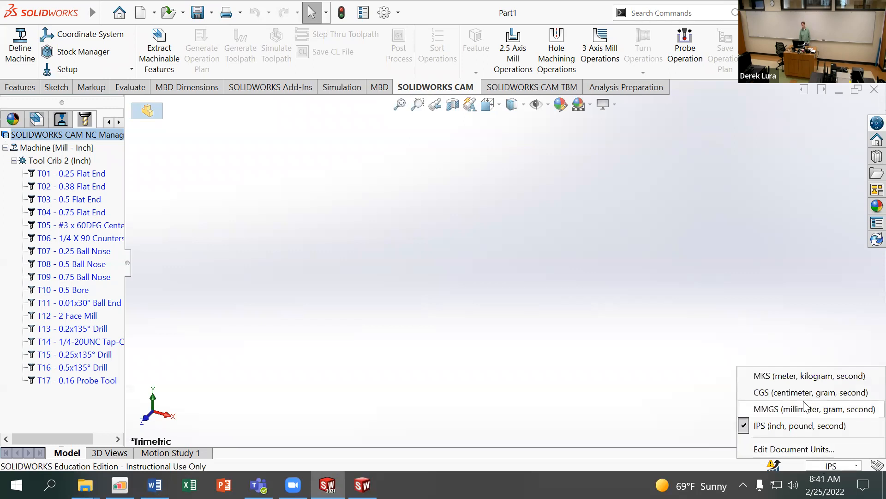
click(804, 410)
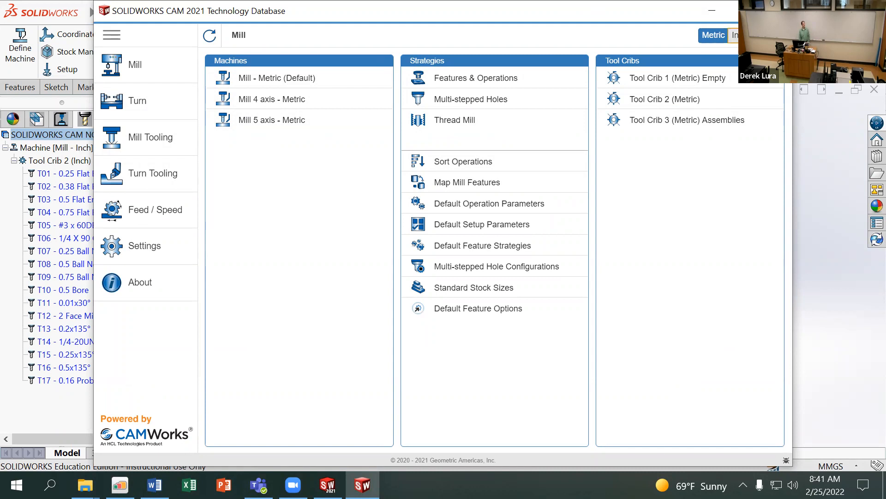
click(733, 37)
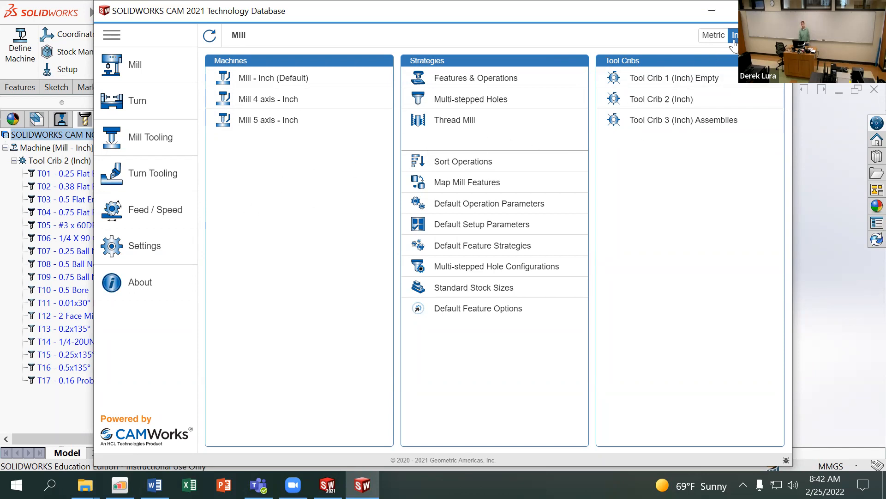
click(714, 35)
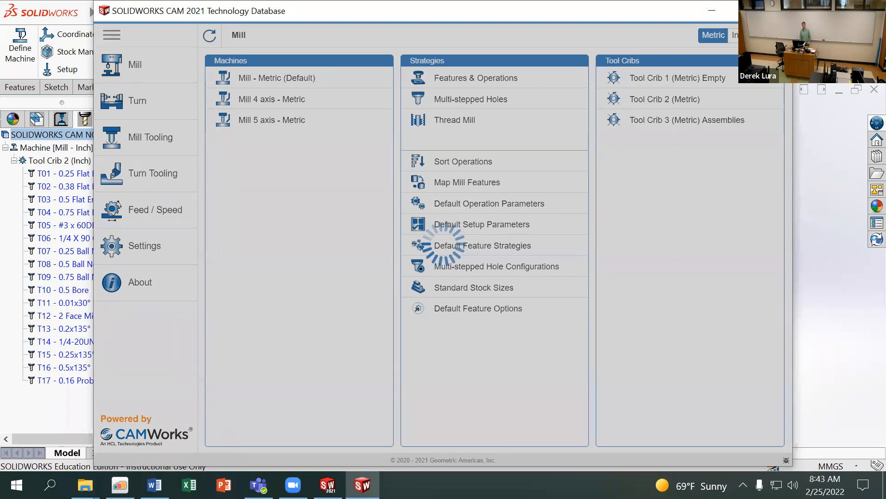
Snap the Word handout to the left half beside the Technology Database and narrow it
click(154, 485)
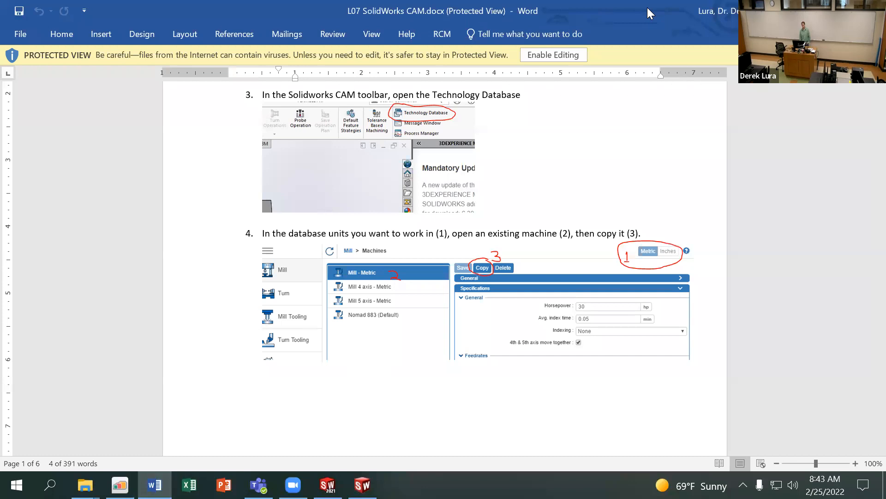
key(super+Left)
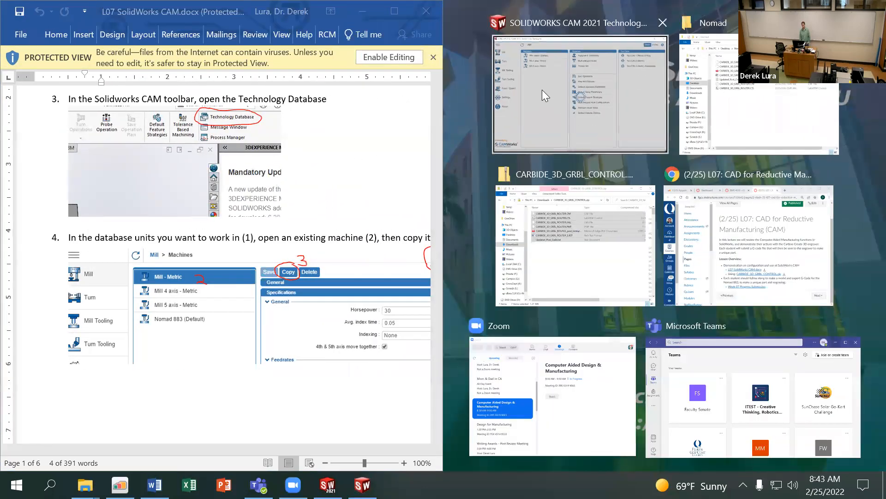
click(543, 90)
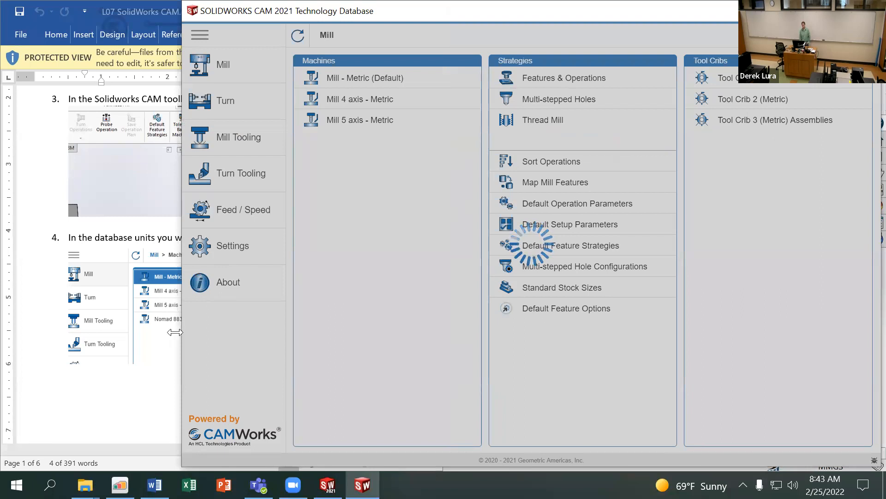
click(120, 374)
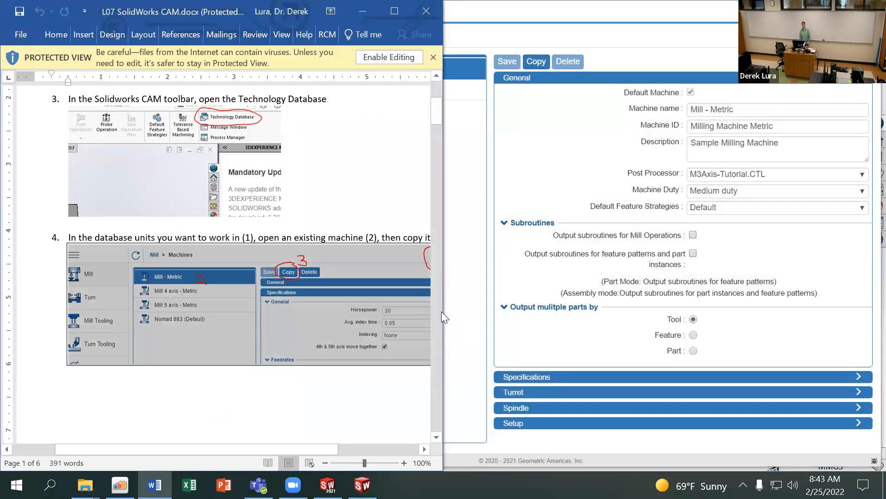
drag(442, 313, 304, 258)
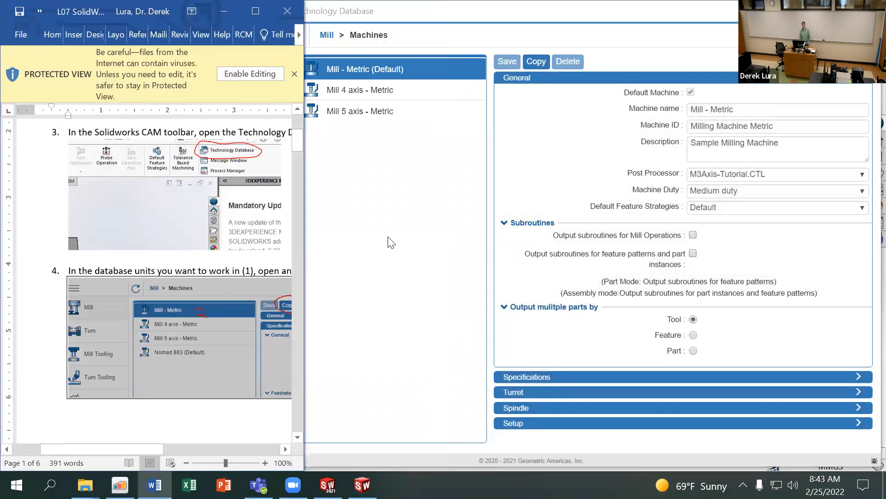
Duplicate the Mill - Metric machine and select the copy's name for renaming
click(387, 243)
click(535, 65)
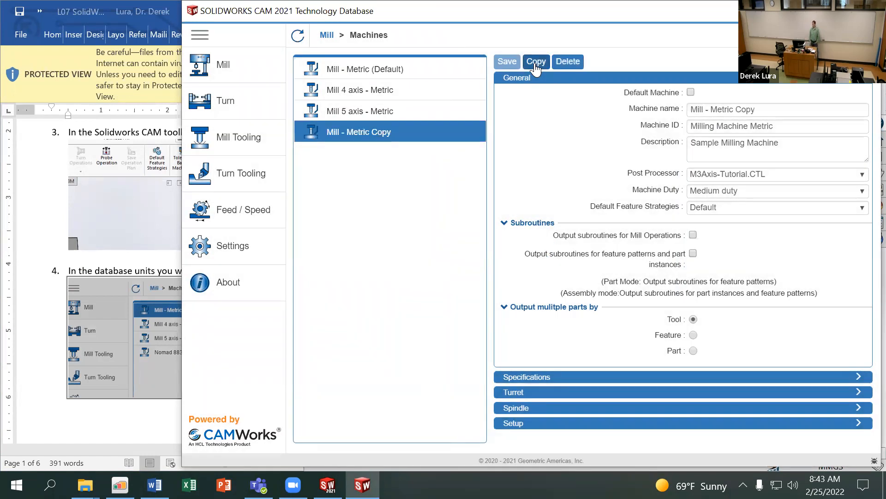
drag(778, 110, 655, 113)
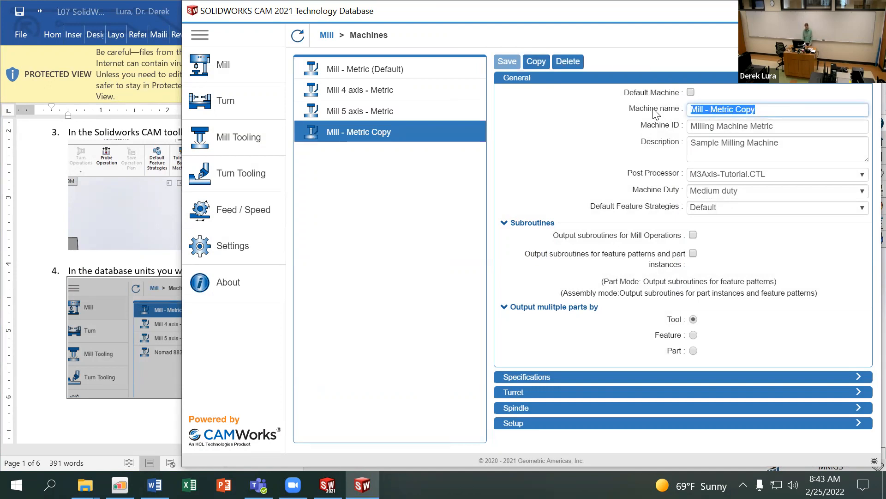
Name the copied machine Nomad 883 and check the handout for the next instruction
text(Nomad 883)
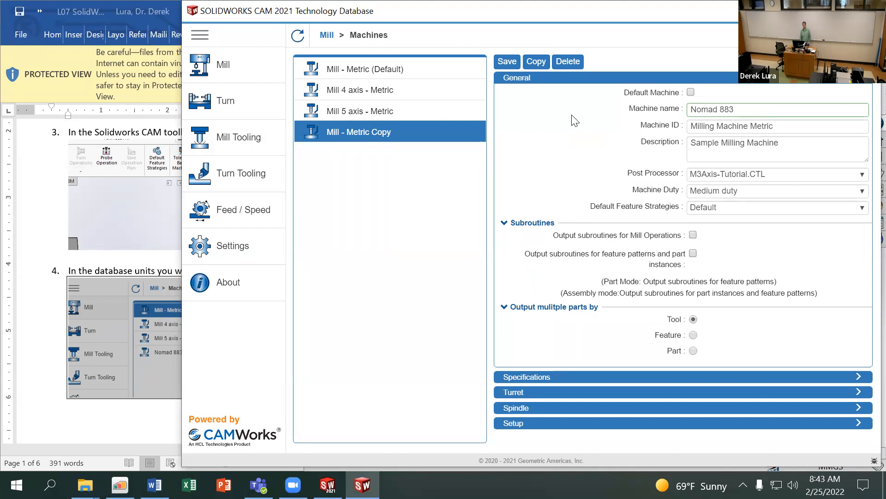
click(103, 431)
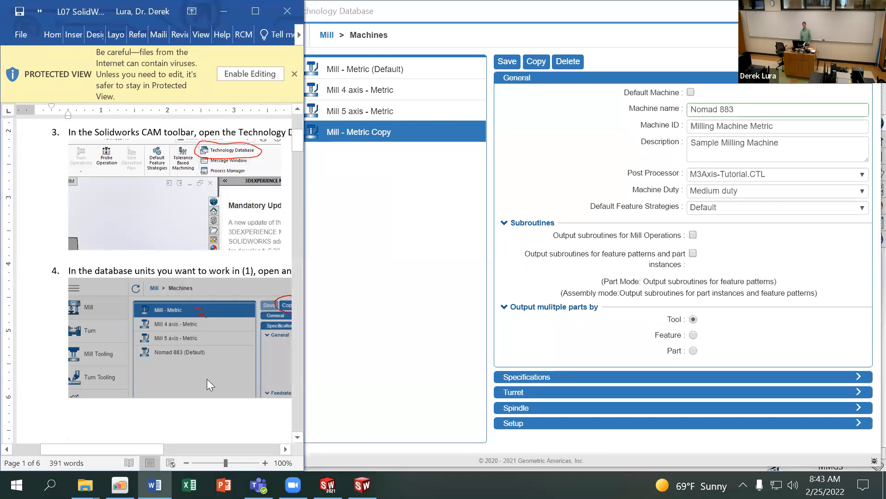
scroll(212, 392, down, 5)
drag(146, 449, 233, 447)
scroll(224, 393, up, 3)
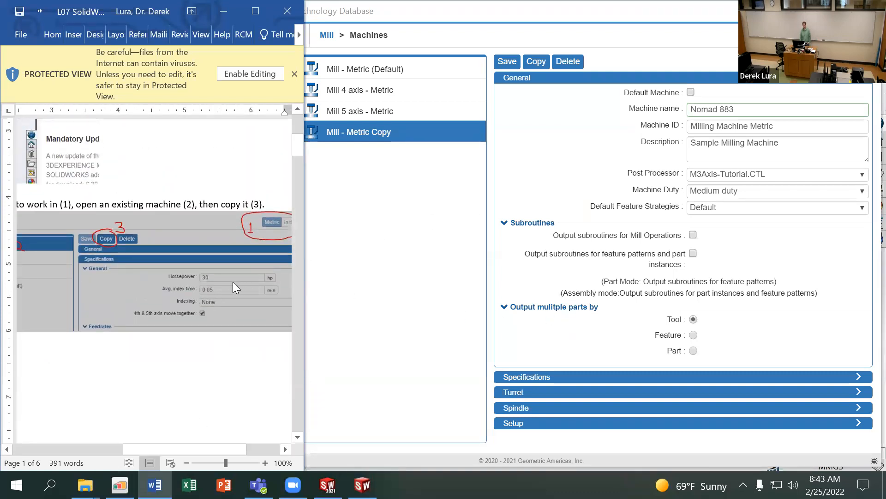
scroll(130, 330, down, 5)
scroll(130, 329, down, 7)
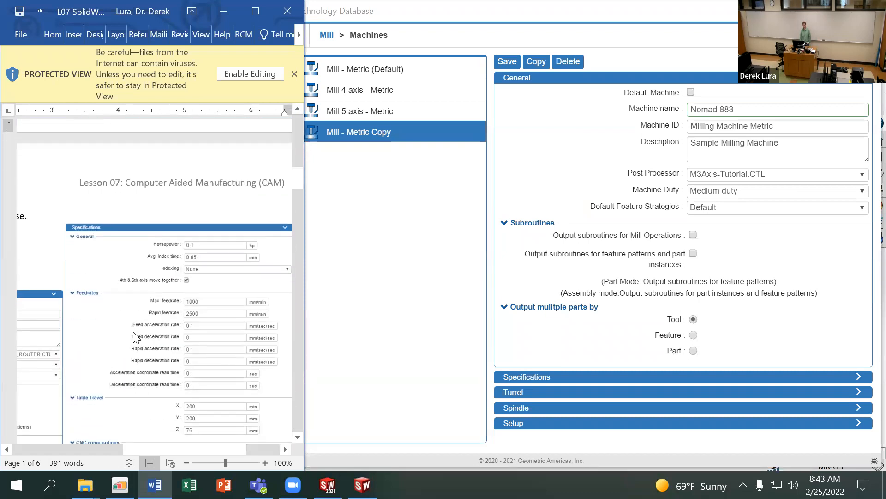
drag(188, 448, 129, 433)
scroll(129, 438, left, 4)
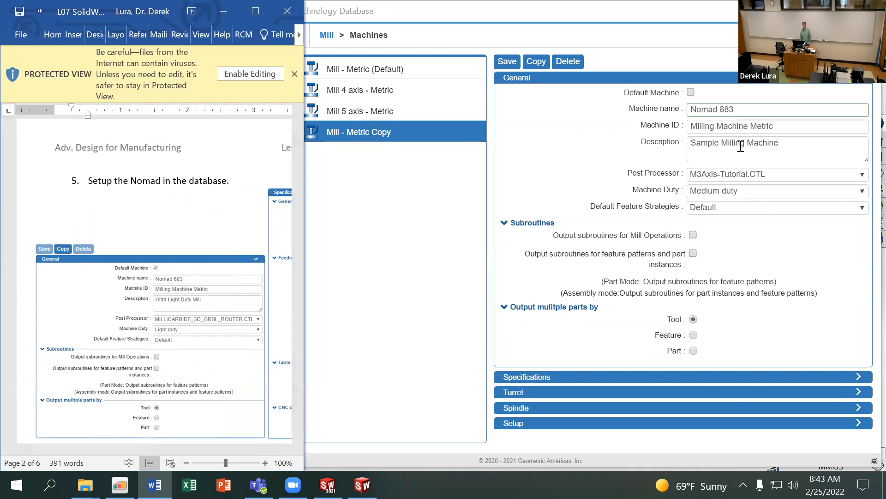
Enter the description Ultra Light Duty Mill and browse the post processor list without changing it
drag(780, 143, 692, 143)
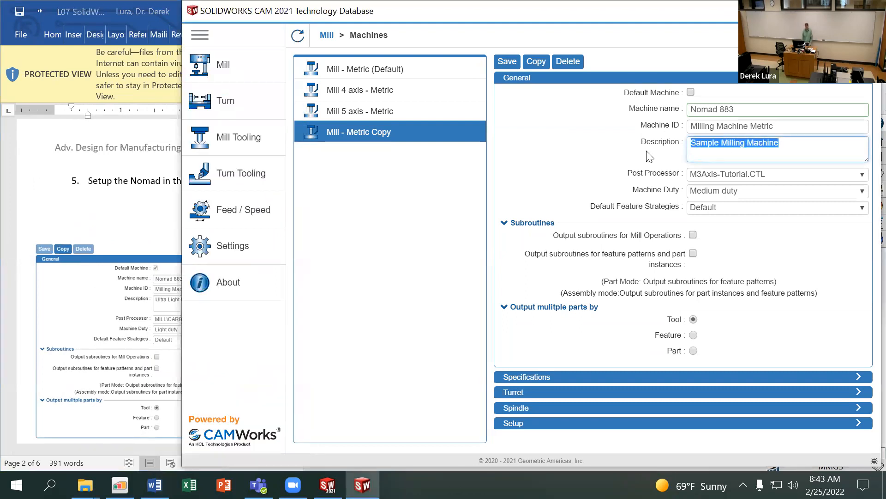
text(Ultra Light Duty Mill)
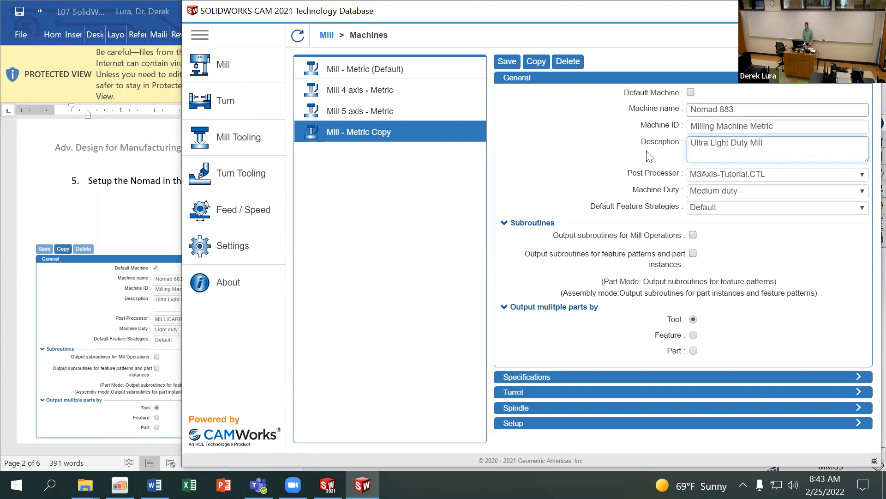
click(743, 175)
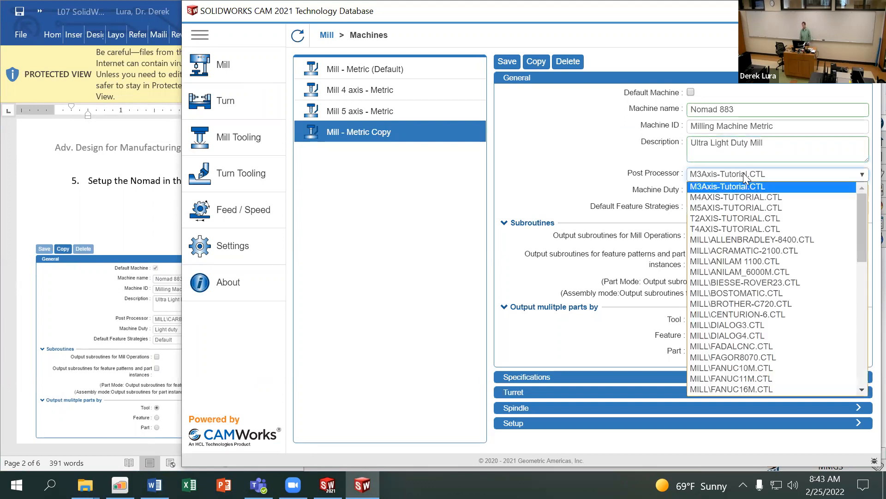
mouse_move(864, 205)
mouse_down()
mouse_move(864, 305)
mouse_move(852, 361)
mouse_move(857, 213)
mouse_move(864, 355)
mouse_move(862, 206)
mouse_up()
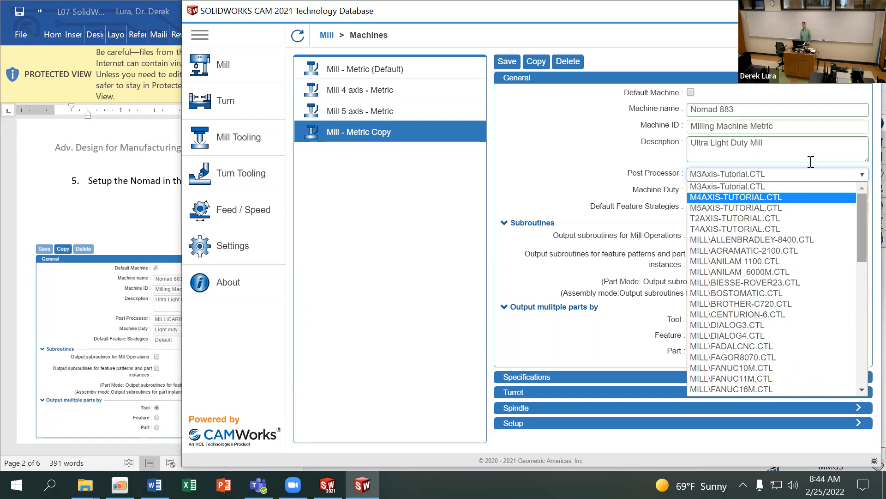
click(531, 198)
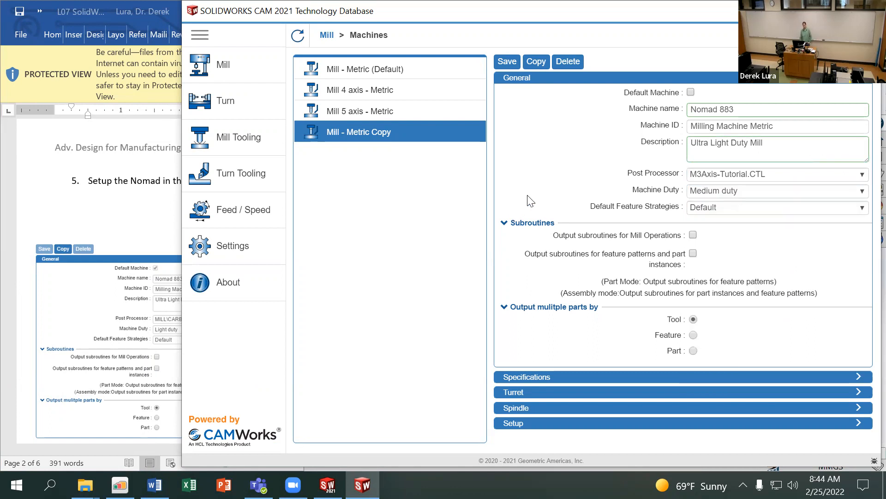
Browse Local Disk (C:) to Program Files\SOLIDWORKS Corp\SOLIDWORKS CAM in File Explorer
mouse_move(86, 485)
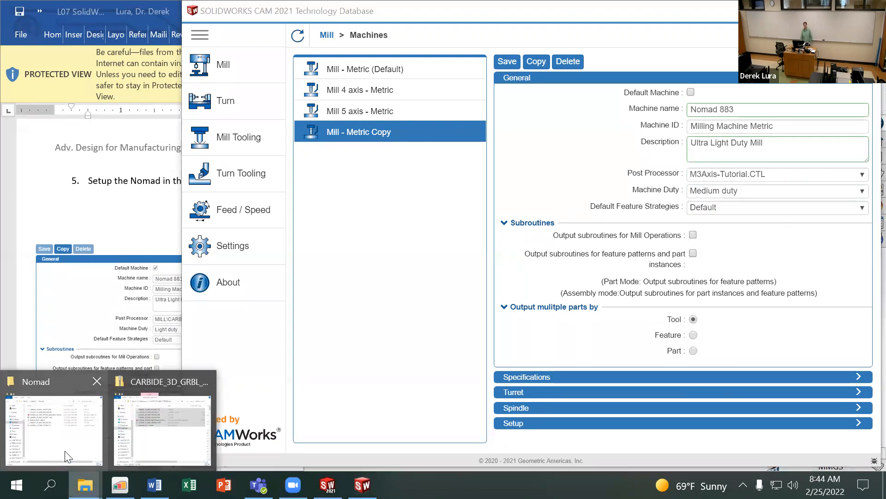
click(65, 452)
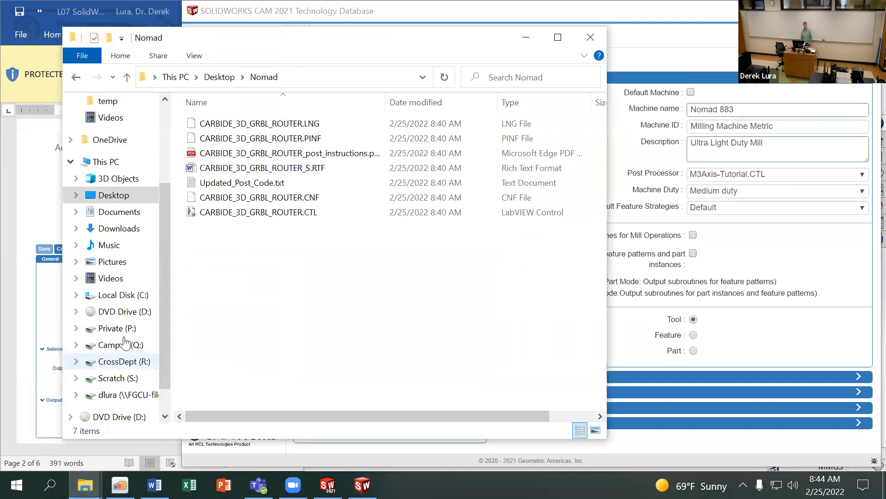
click(117, 296)
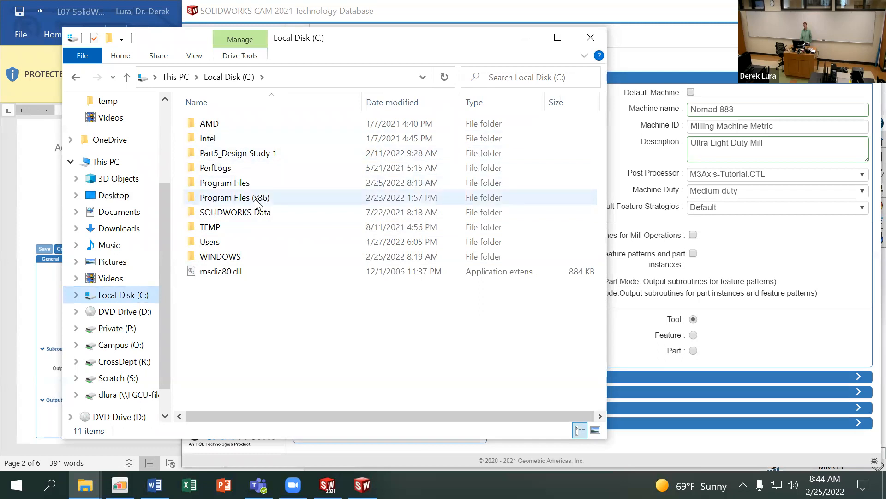
double_click(242, 212)
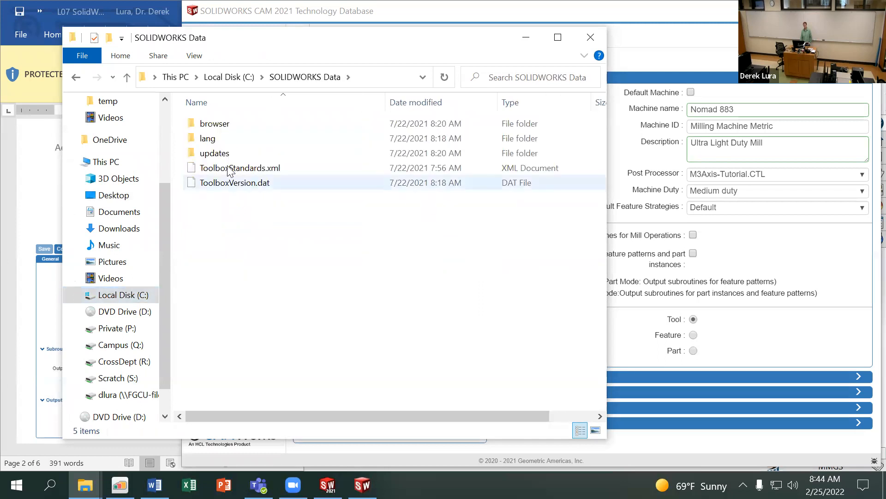
click(227, 81)
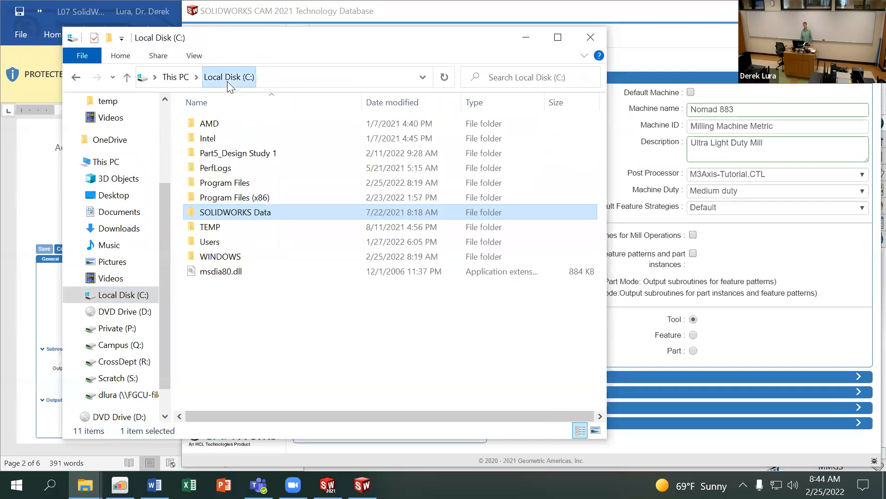
double_click(230, 183)
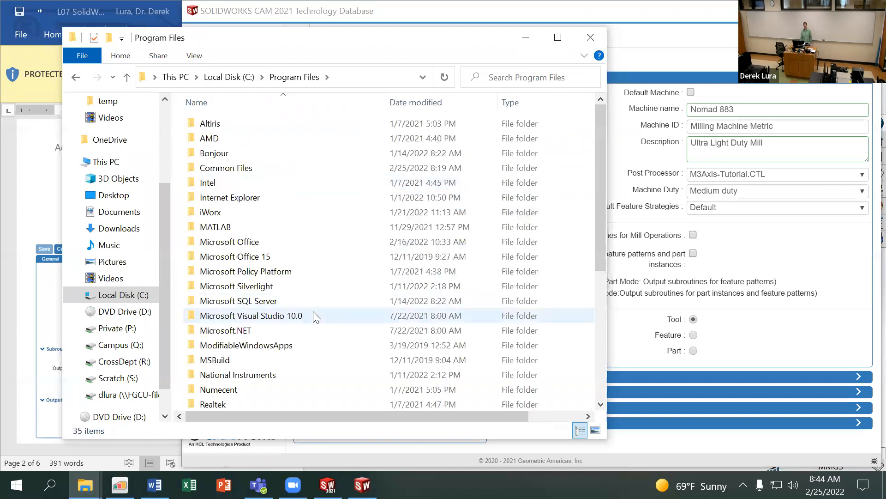
scroll(304, 298, down, 5)
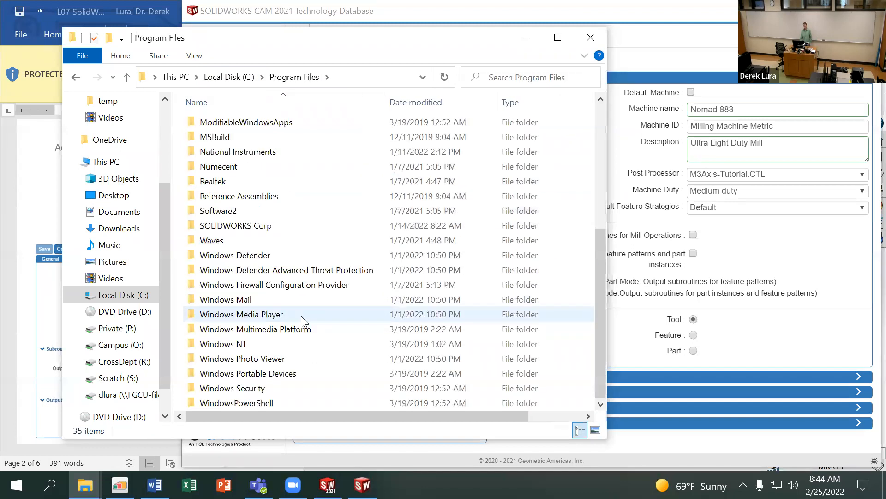
double_click(248, 228)
double_click(267, 171)
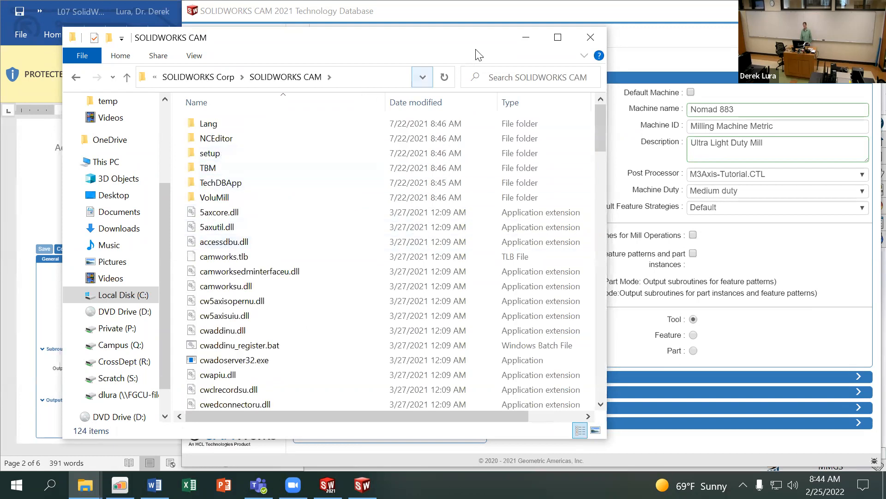
Set the machine's post processor to MILL\ACRAMATIC-2100.CTL
click(525, 37)
click(764, 176)
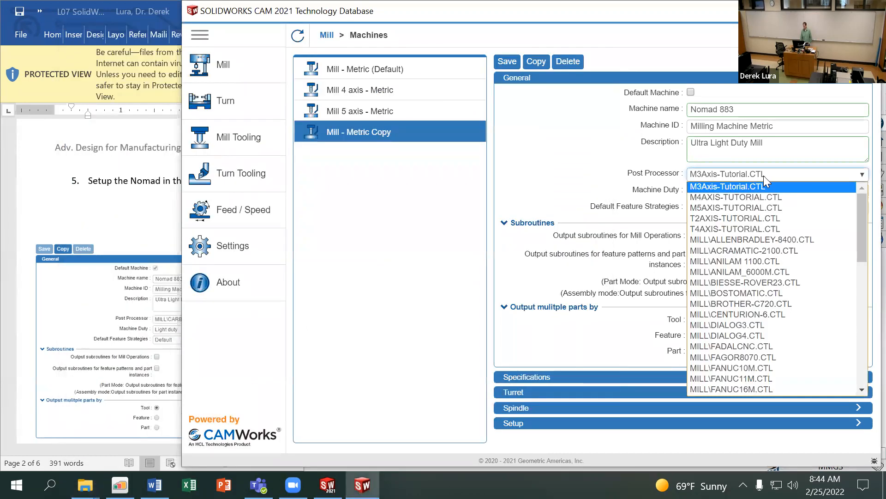
click(768, 252)
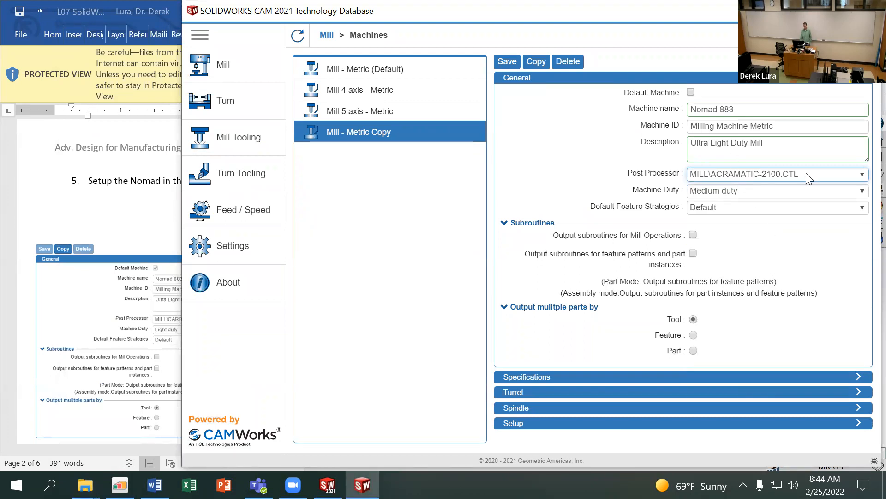
Search all of Local Disk (C:) for *.ctl post processor files
mouse_move(85, 485)
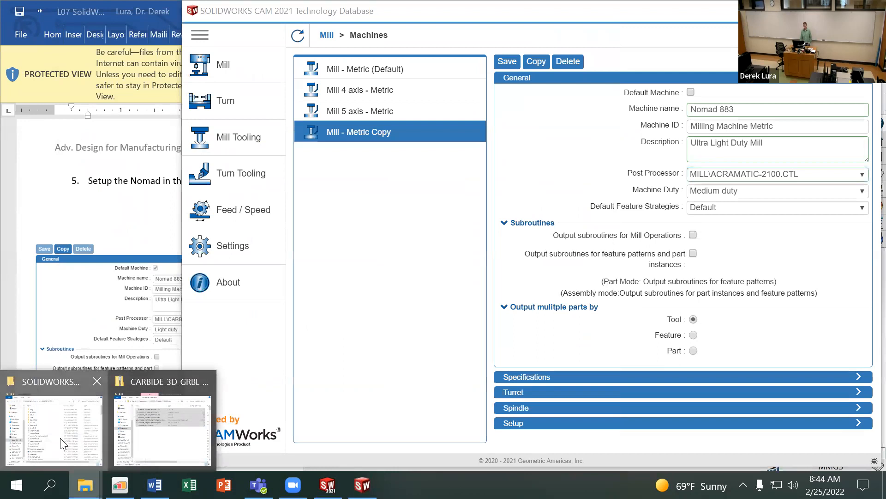
click(63, 444)
click(120, 294)
click(520, 80)
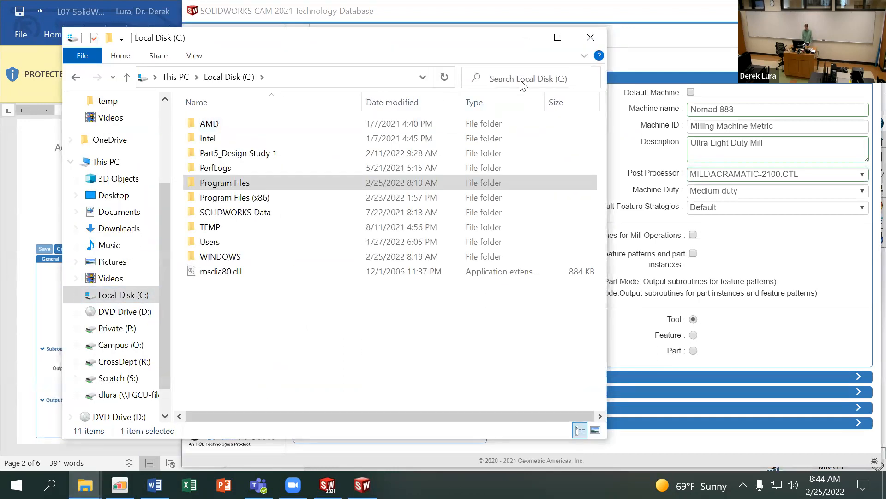
text(&)
text(.ctl)
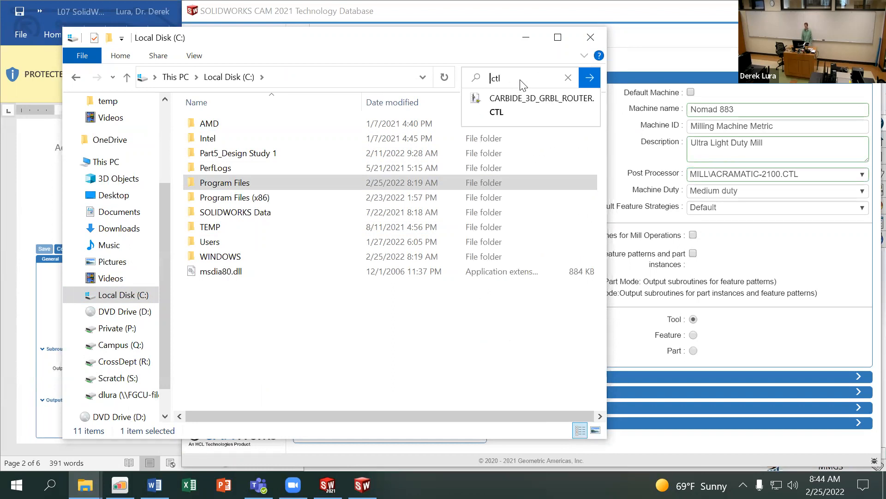
text(*)
key(Return)
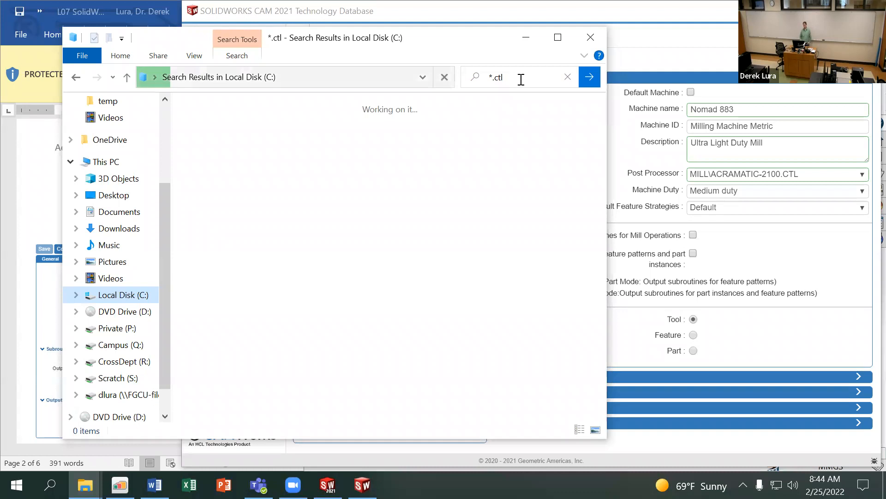
Set the post processor to M3Axis-Tutorial.CTL and the machine duty to Light
click(746, 185)
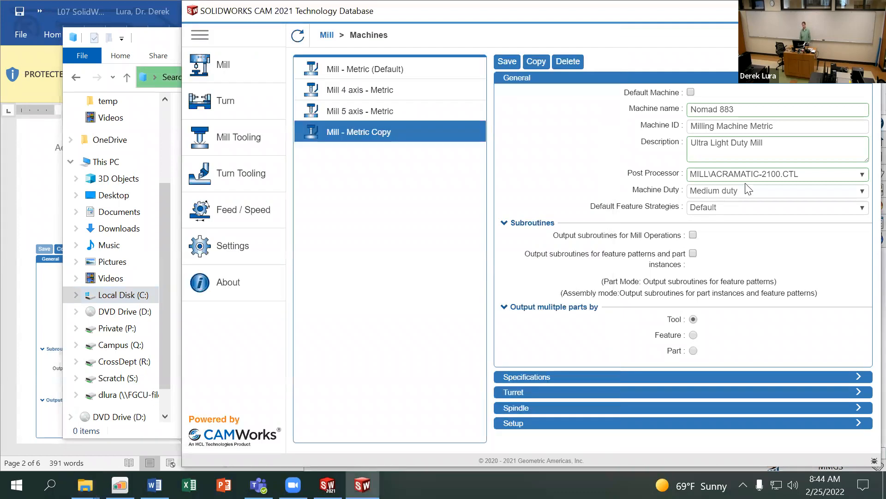
click(747, 173)
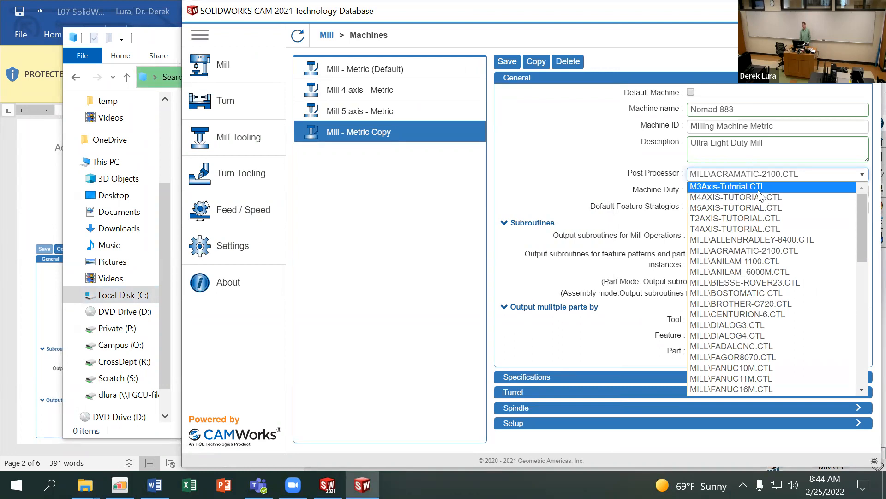
click(760, 187)
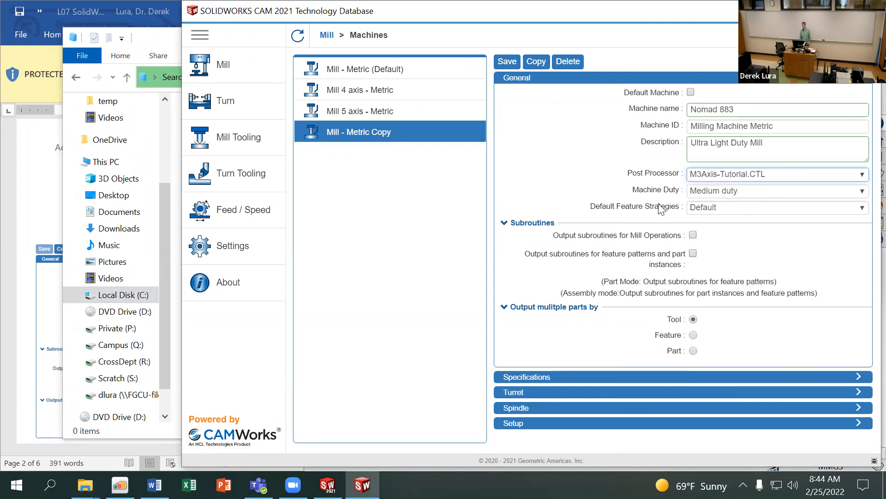
click(739, 191)
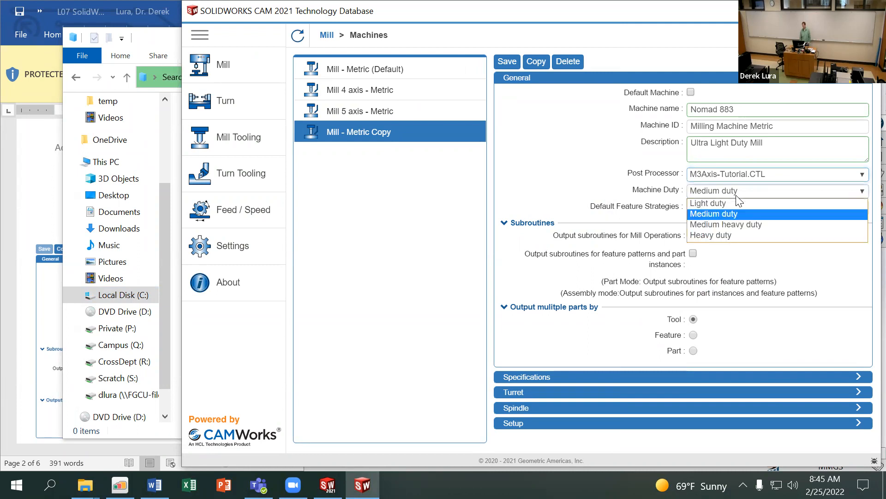
click(739, 206)
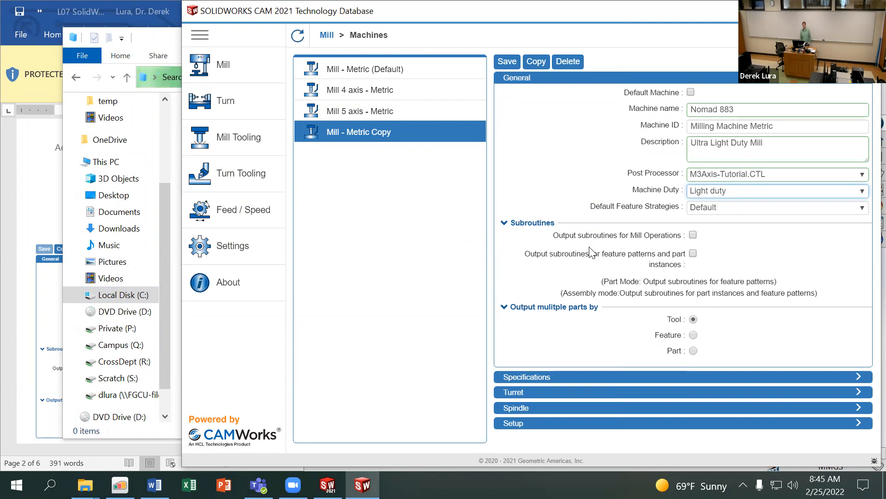
After checking the lesson screenshot, make Nomad 883 the default machine and collapse General
click(23, 166)
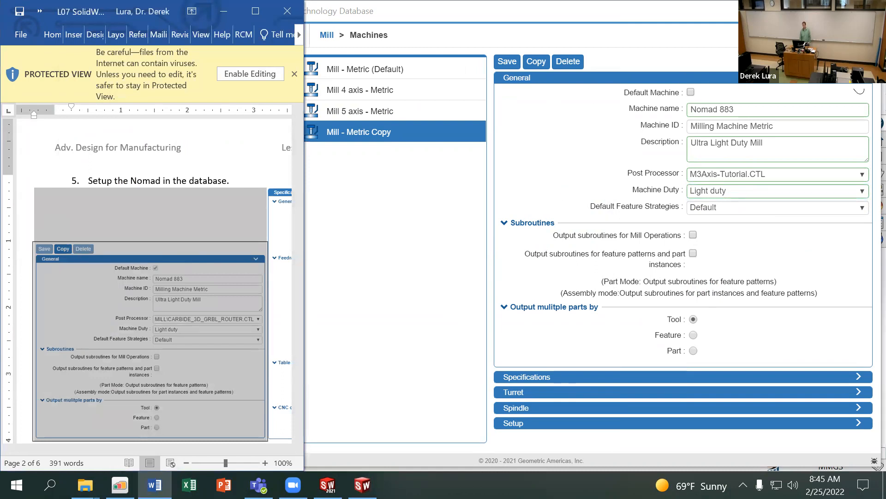
click(691, 91)
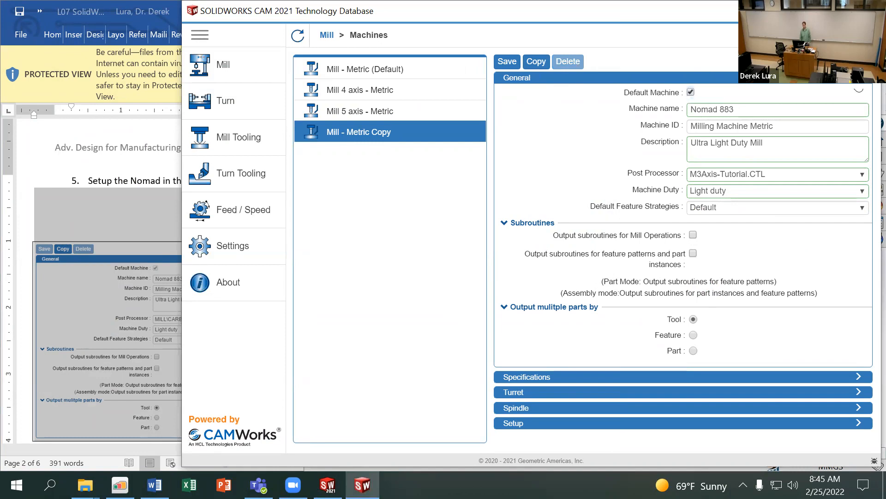
click(859, 89)
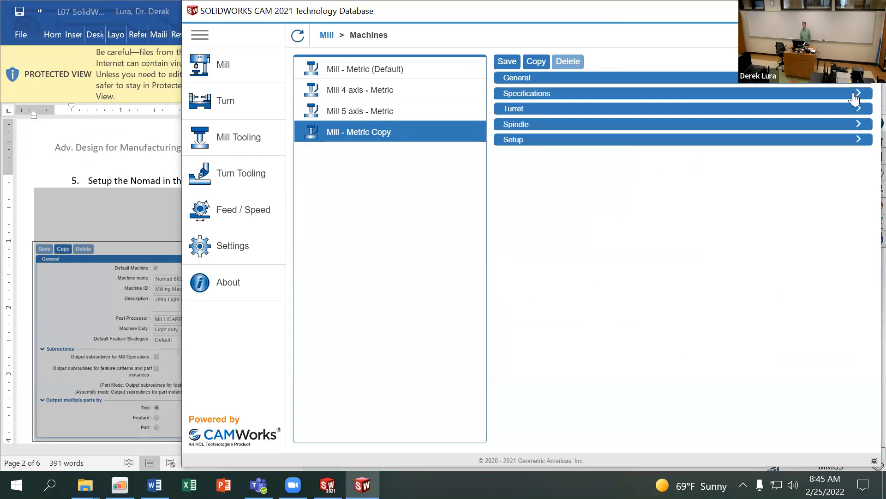
Expand Specifications and set Horsepower to 0.1 hp, following the lesson screenshot
click(855, 95)
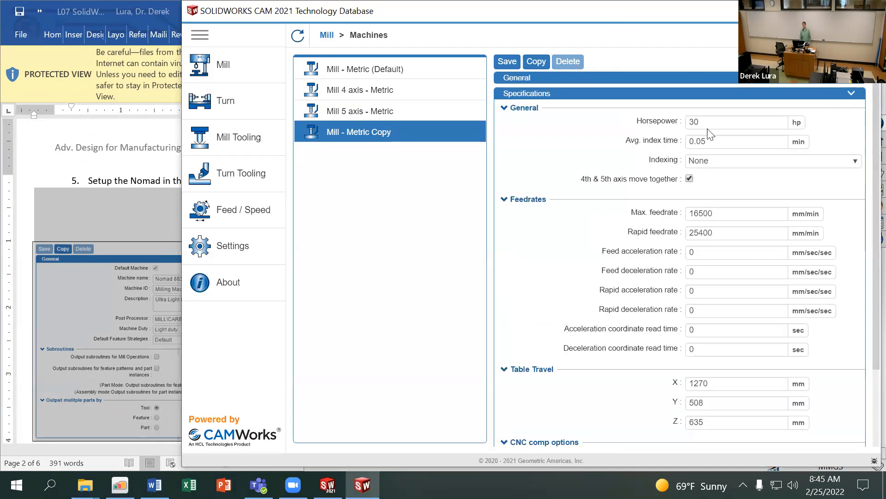
click(144, 323)
drag(126, 449, 240, 445)
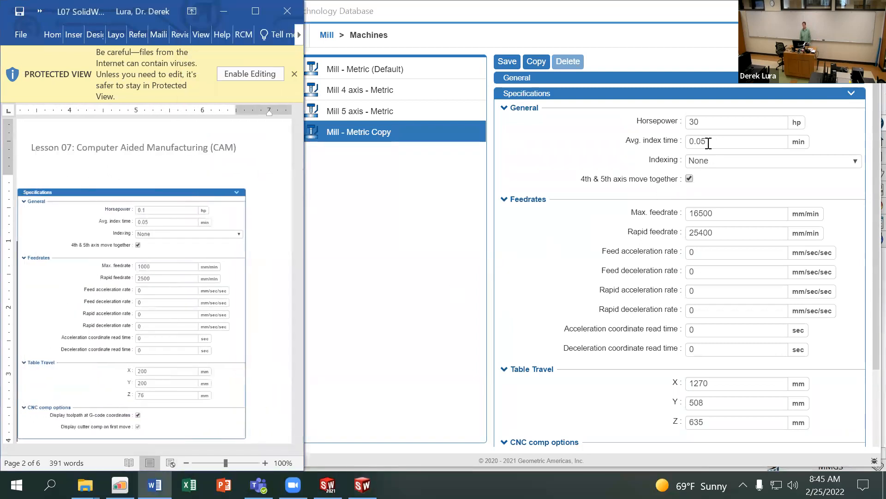
click(689, 121)
text(.1)
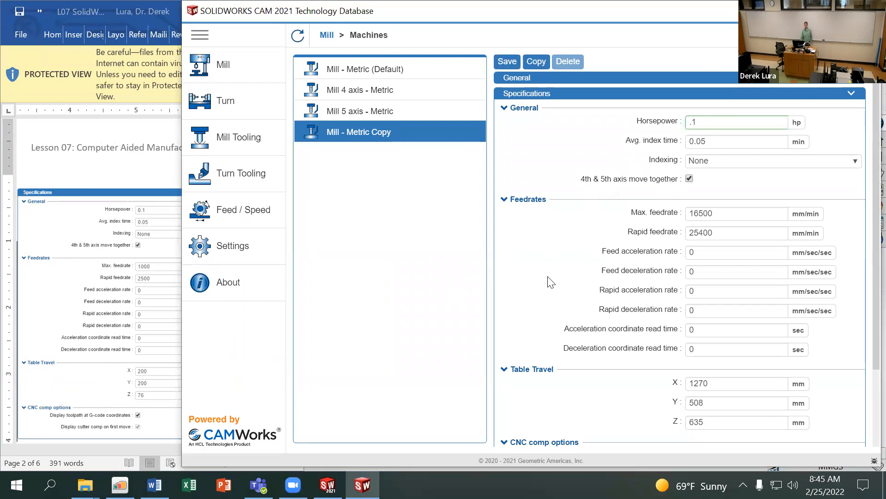
Set Max. feedrate to 1000 mm/min and Rapid feedrate to 2500 mm/min
double_click(757, 212)
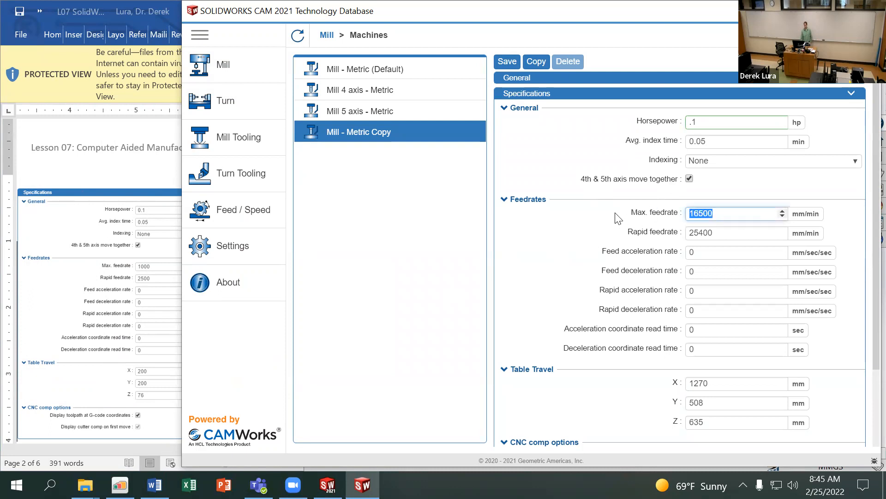
text(100)
click(716, 232)
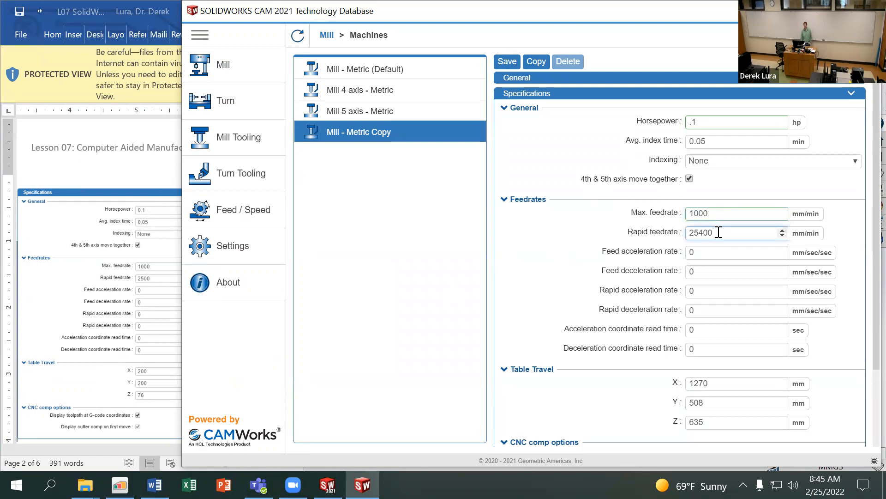
key(ctrl+a)
text(2)
click(721, 216)
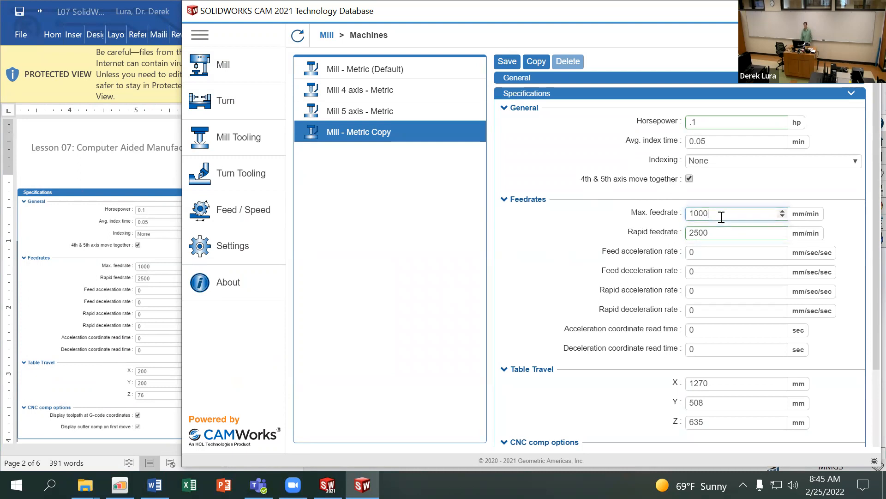
Compare the entered values against the lesson's Specifications screenshot in Word
click(129, 457)
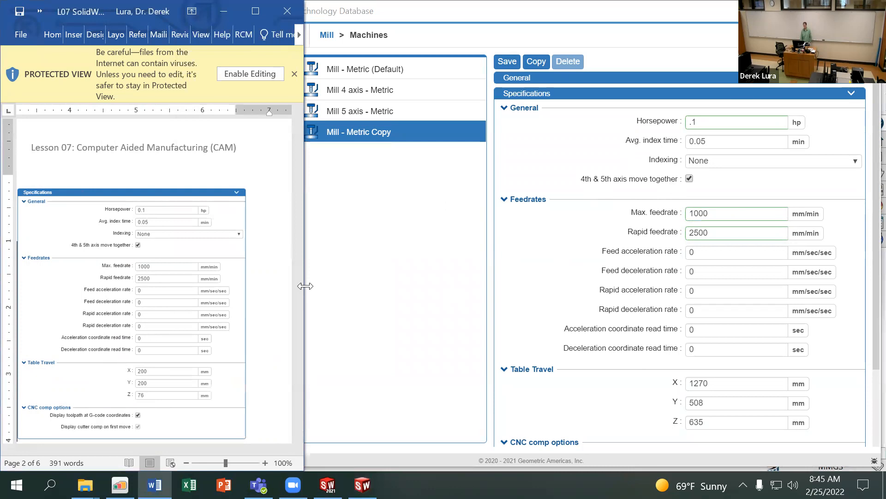
drag(305, 286, 325, 286)
drag(149, 450, 306, 418)
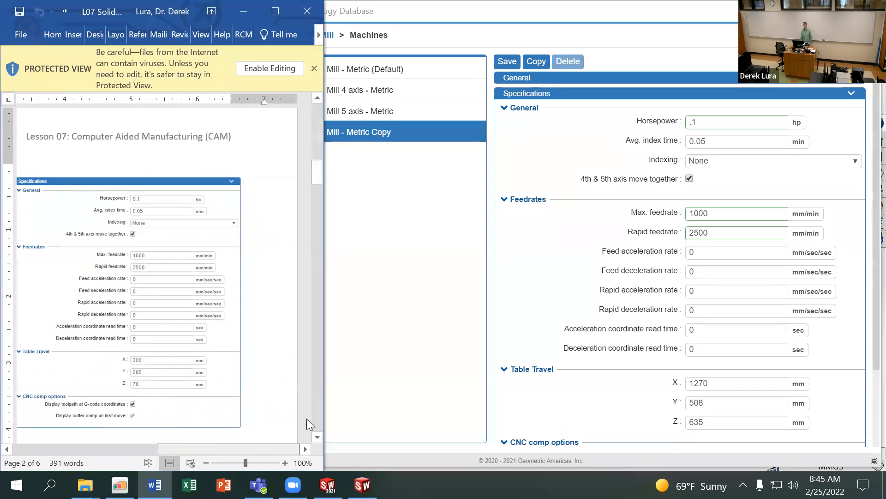
drag(156, 20, 143, 79)
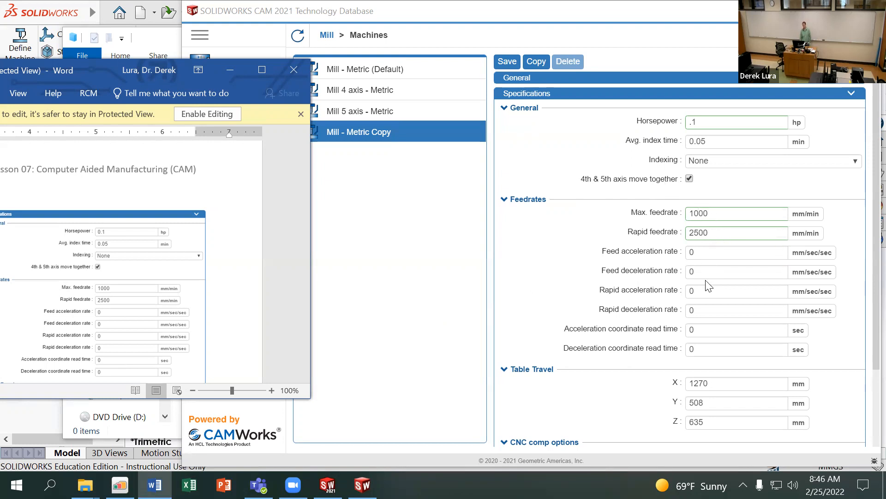
Set the table travel X limit to 200 mm
scroll(708, 285, down, 2)
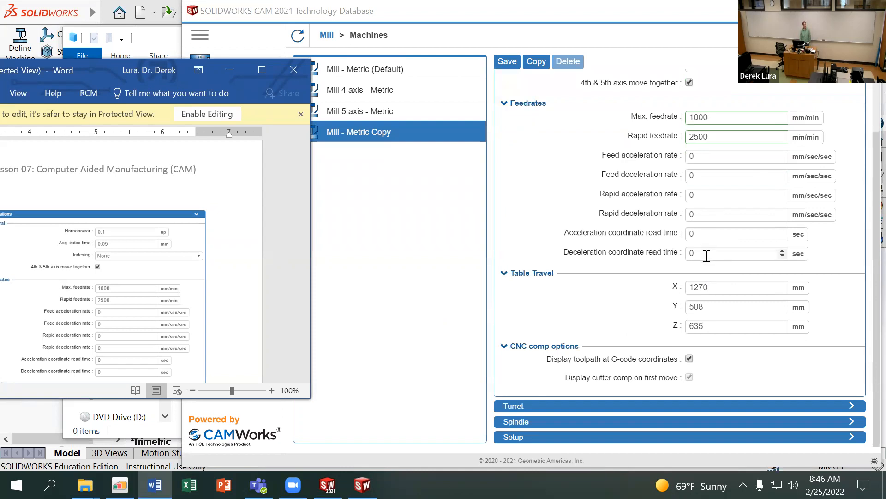
scroll(707, 255, up, 2)
click(723, 187)
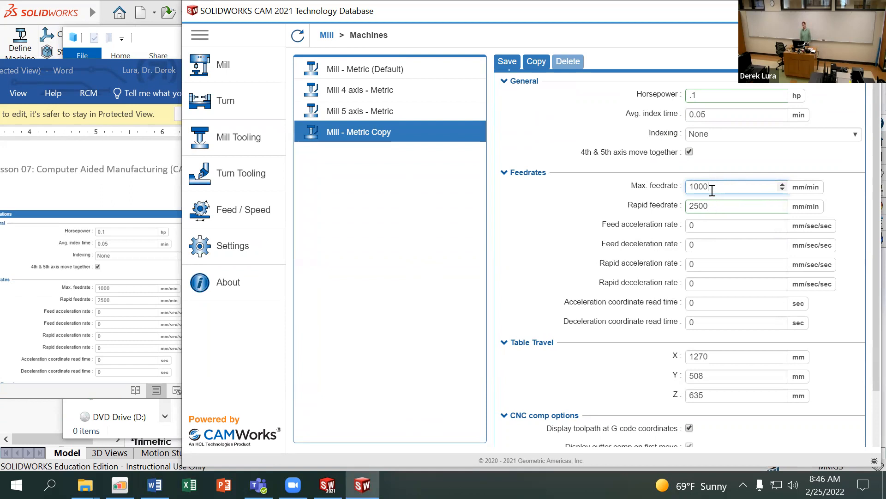
scroll(745, 232, down, 2)
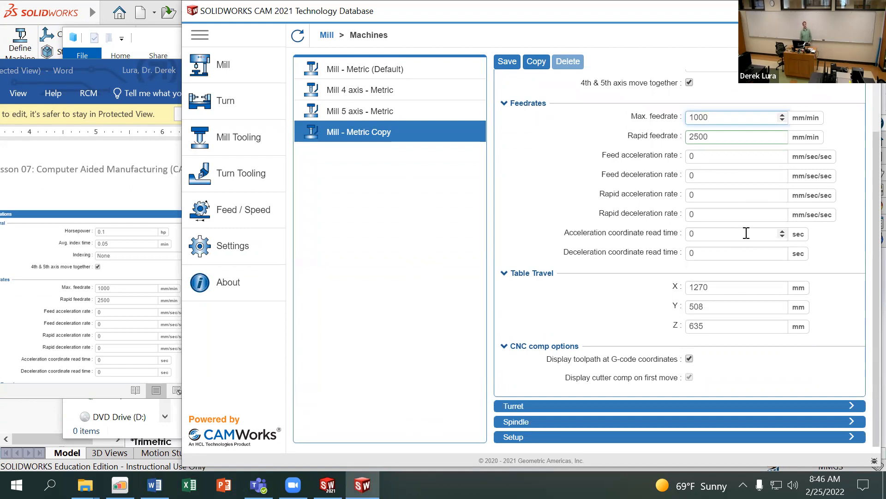
double_click(705, 287)
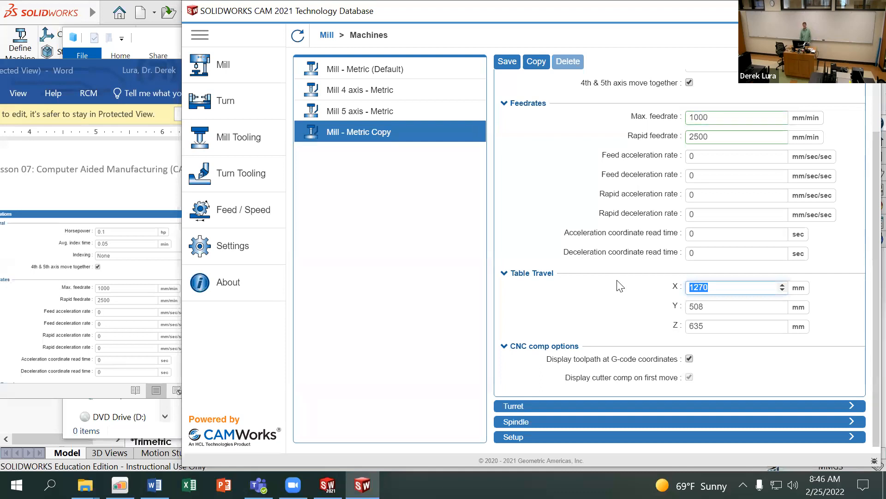
scroll(153, 340, down, 3)
text(22)
text(0)
Set table travel Y to 200 mm and Z to 76 mm, then scroll back up
click(720, 307)
key(ctrl+a)
text(20)
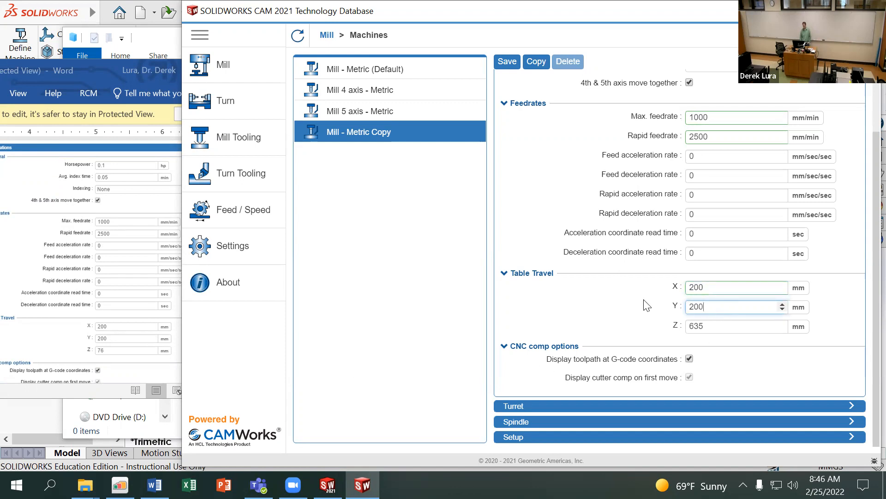
click(741, 325)
key(ctrl+a)
text(7)
click(841, 322)
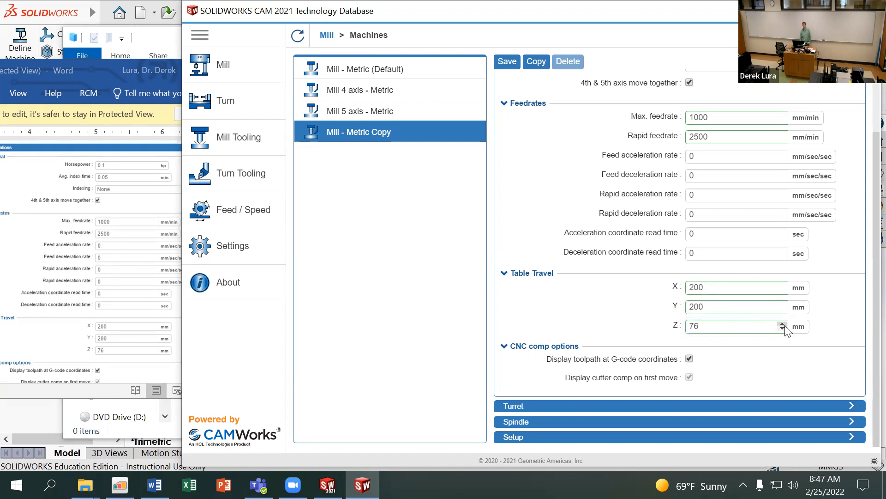
scroll(785, 325, up, 2)
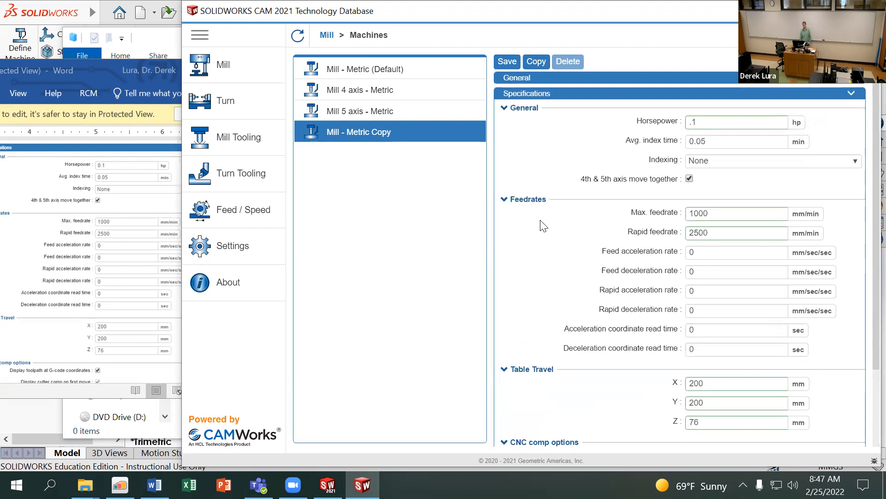
Save the Nomad 883 machine and expand its General settings section
click(501, 55)
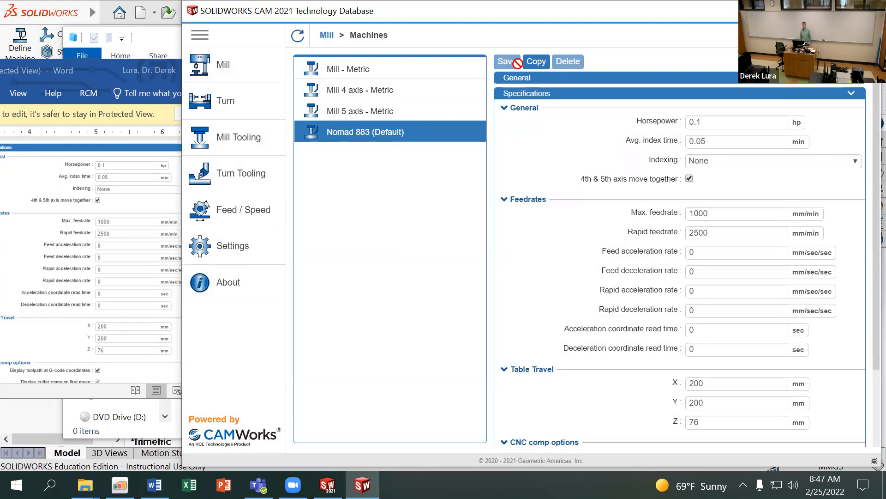
click(855, 90)
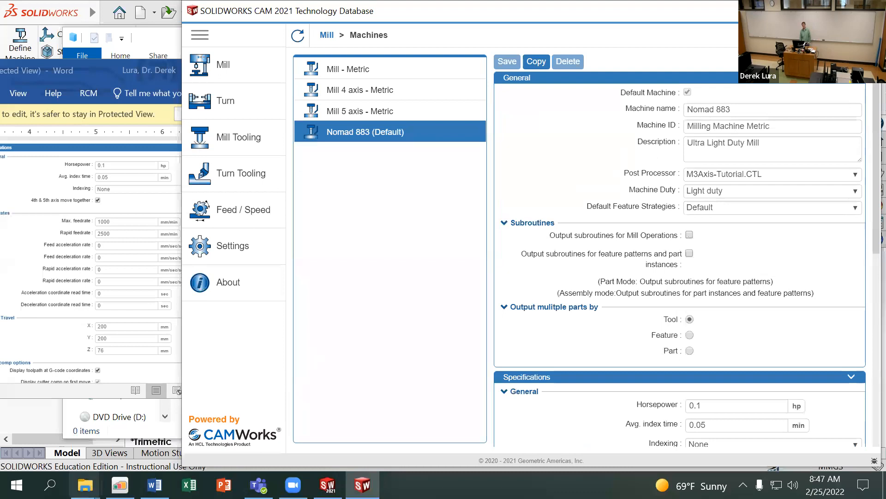
mouse_move(86, 485)
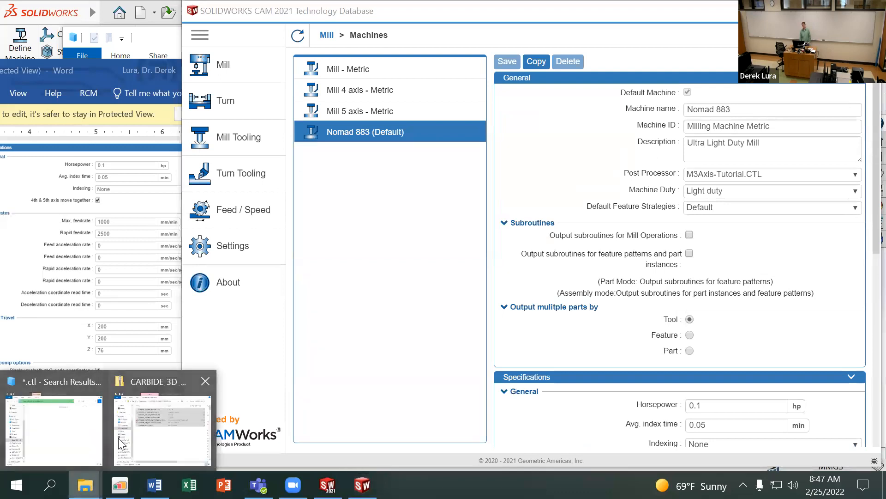
click(95, 426)
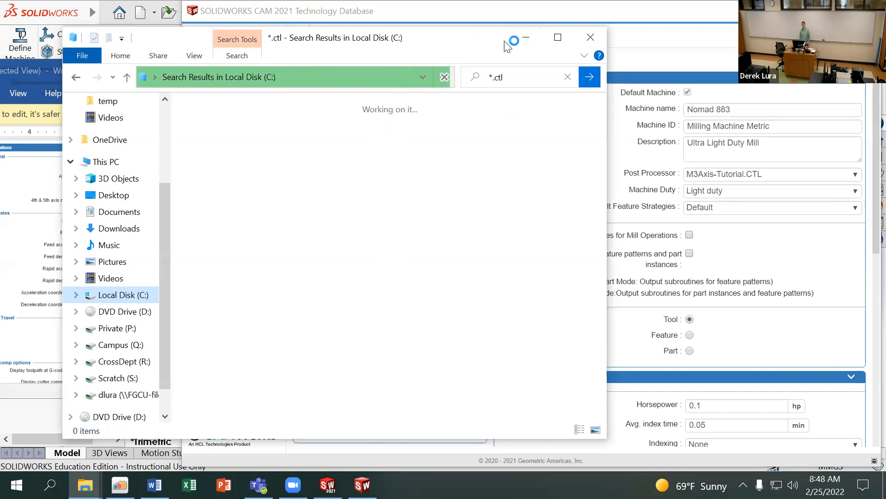
click(526, 38)
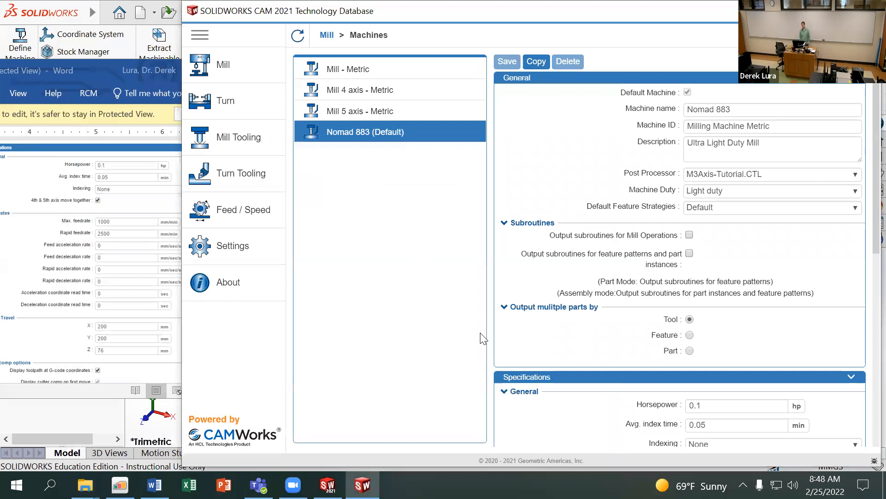
Close the Technology Database window
drag(467, 12, 391, 44)
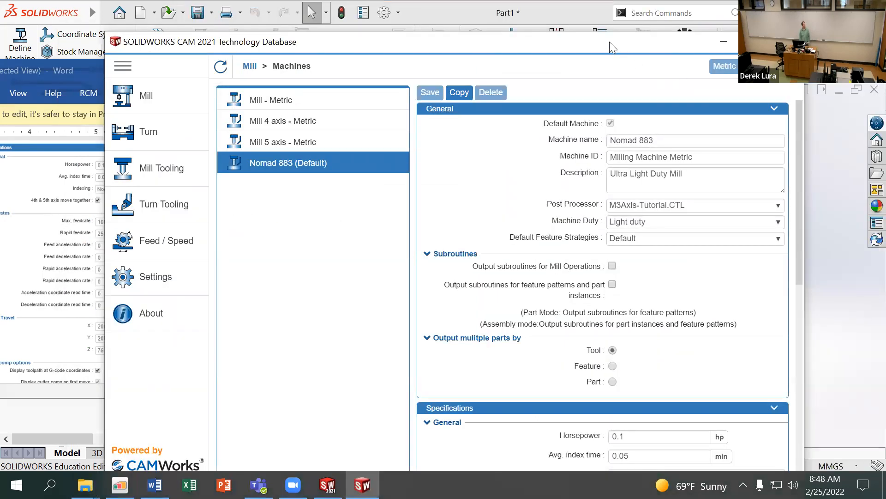
drag(609, 42, 538, 60)
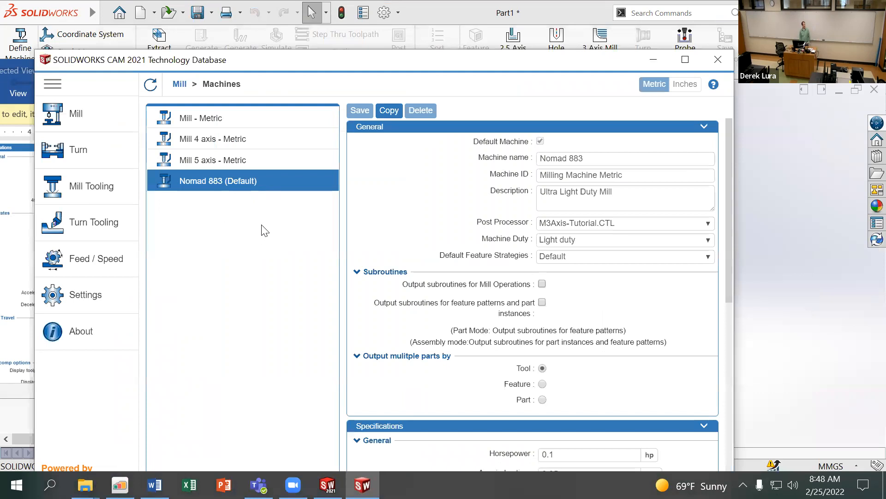
click(706, 65)
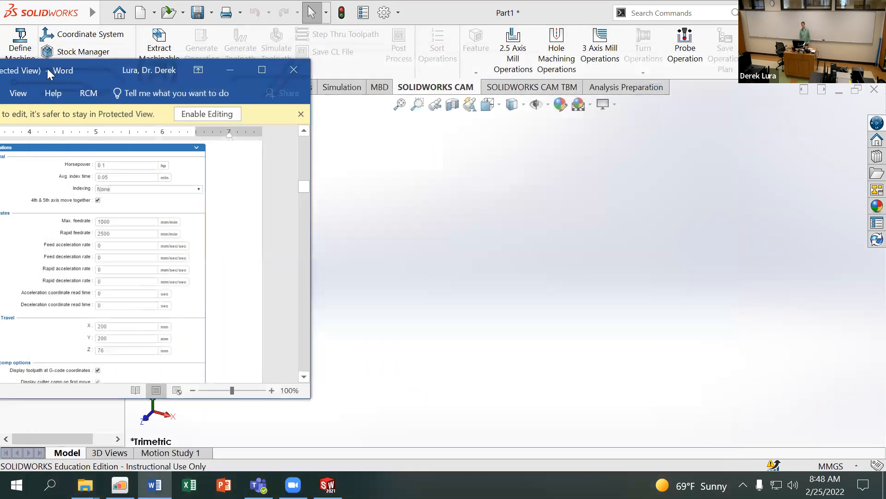
Minimize Word and show the part's FeatureManager design tree with its planes
drag(87, 71, 371, 113)
click(520, 111)
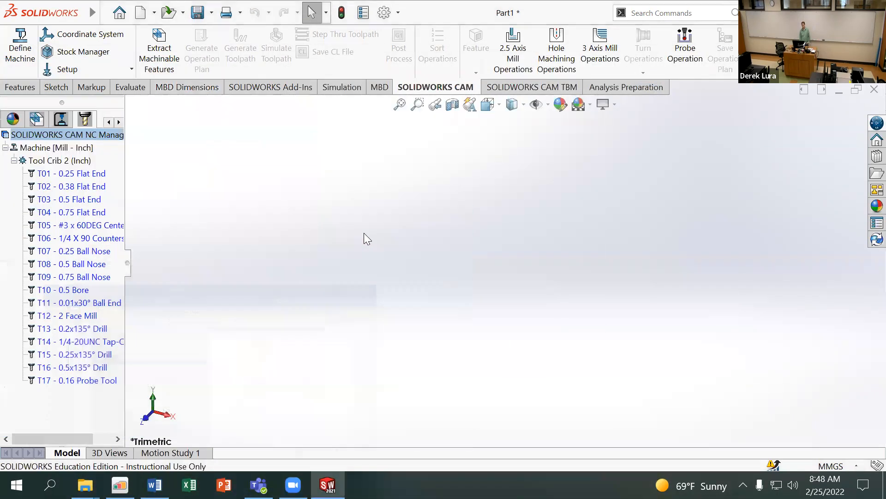
click(108, 122)
click(14, 120)
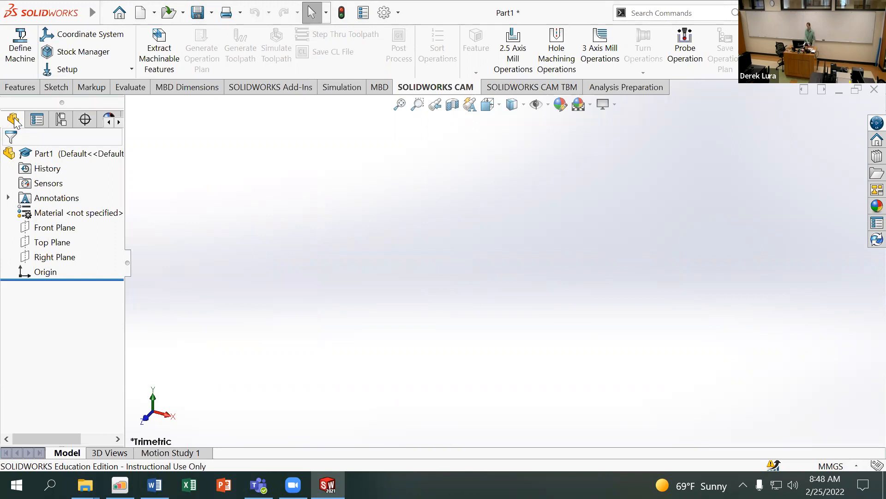
Start a Top Plane sketch and draw a center rectangle on the origin
click(64, 229)
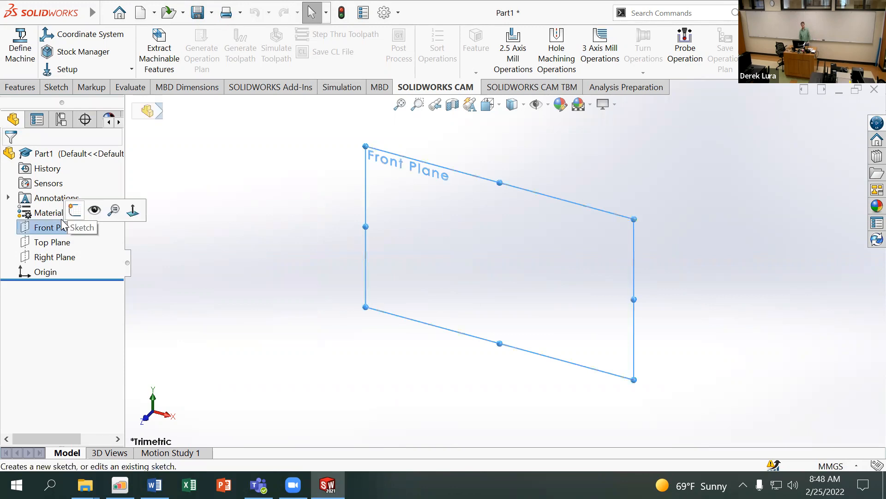
click(60, 242)
click(68, 228)
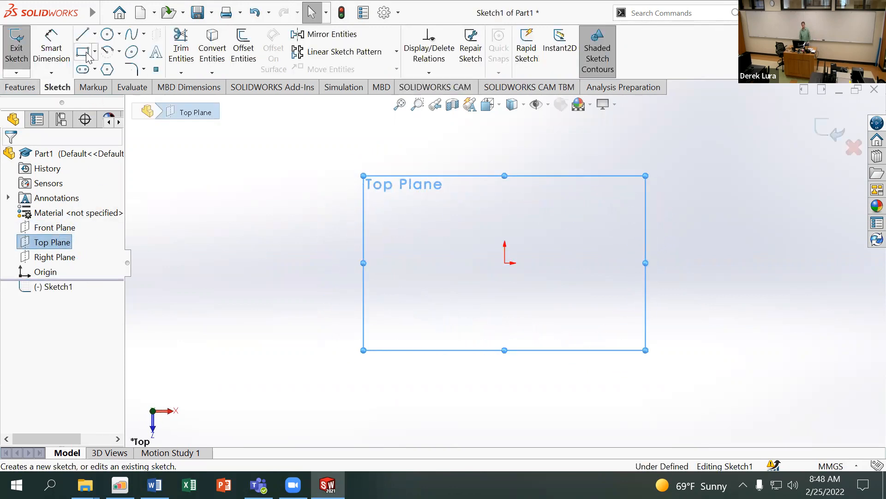
click(95, 51)
click(127, 85)
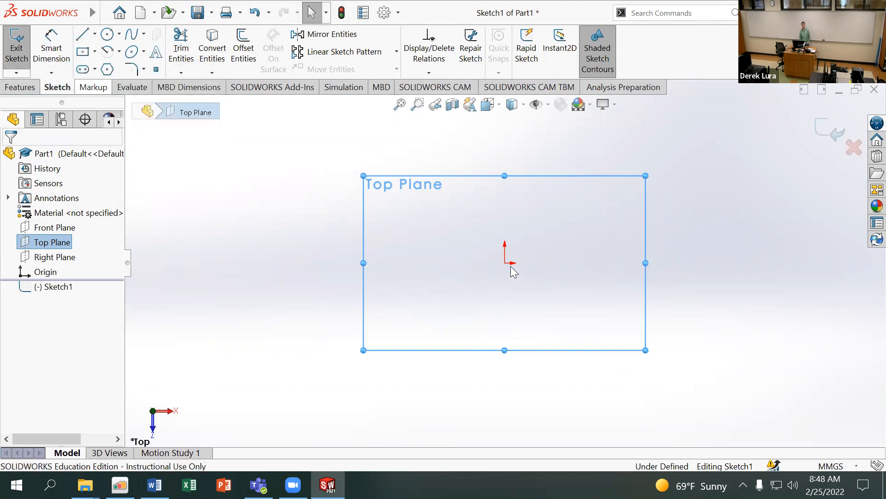
click(621, 323)
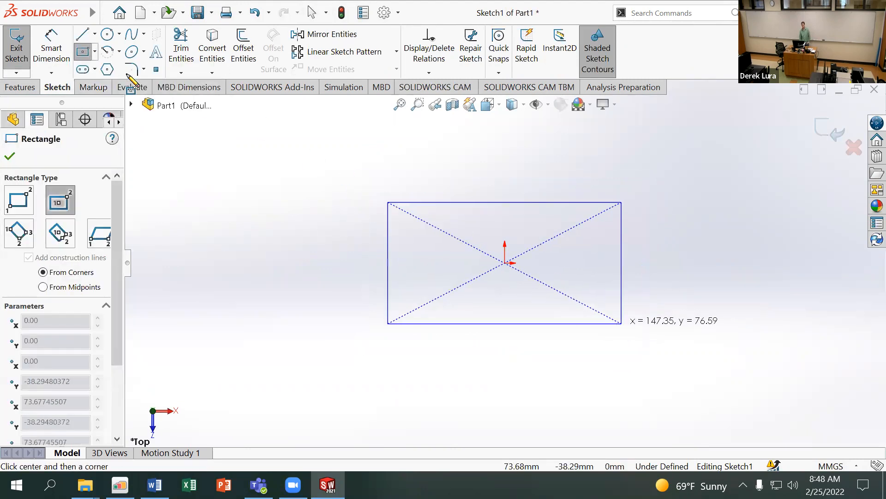
Dimension the rectangle 150 mm wide and 70 mm high
click(54, 52)
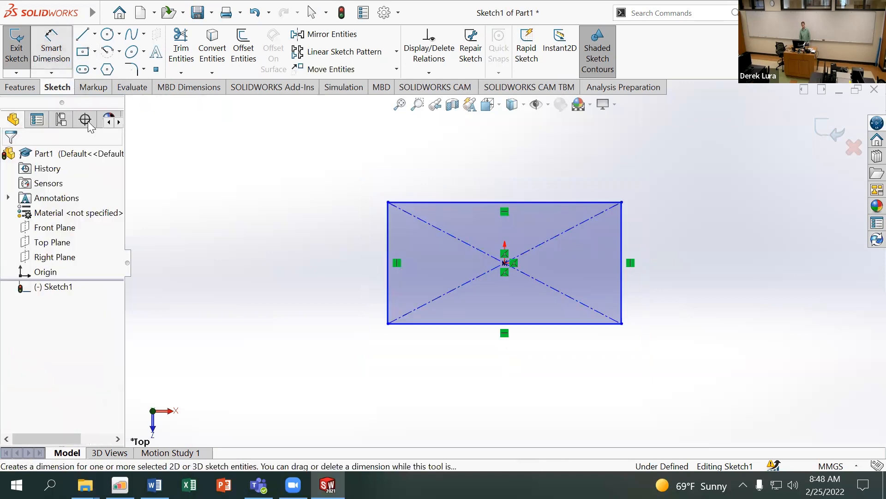
click(457, 203)
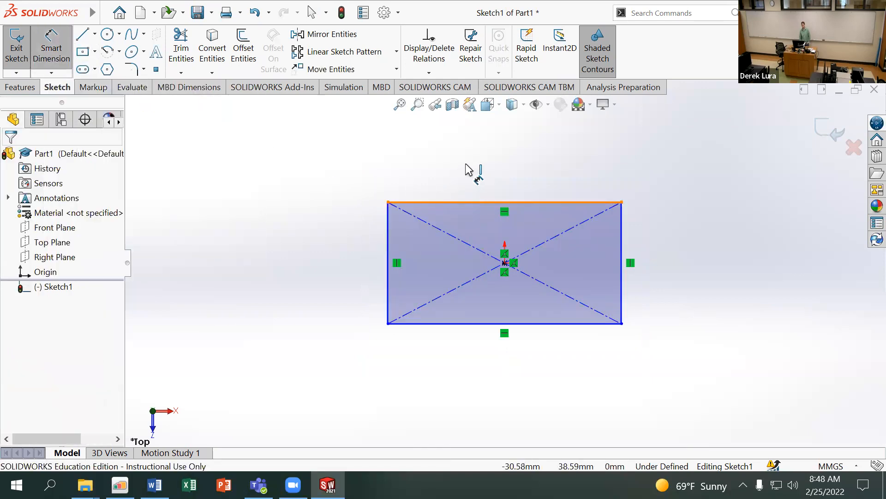
click(487, 177)
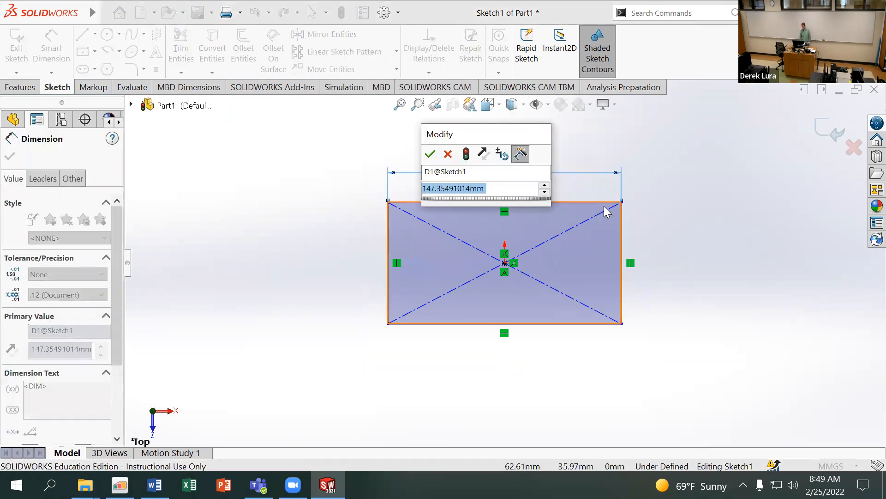
text(170)
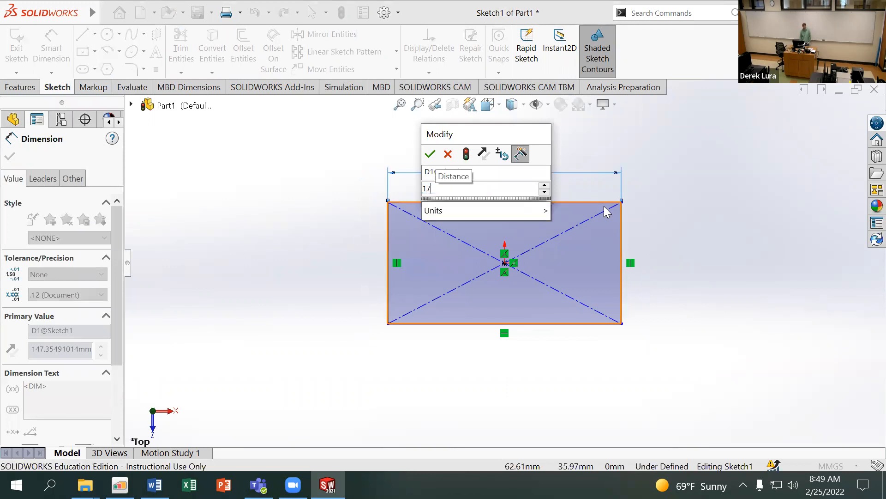
key(BackSpace)
key(BackSpace)
text(50)
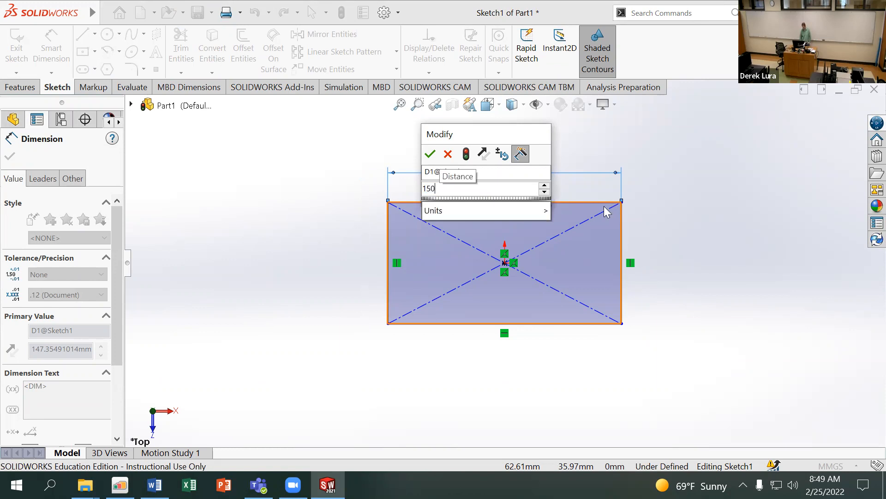
key(Return)
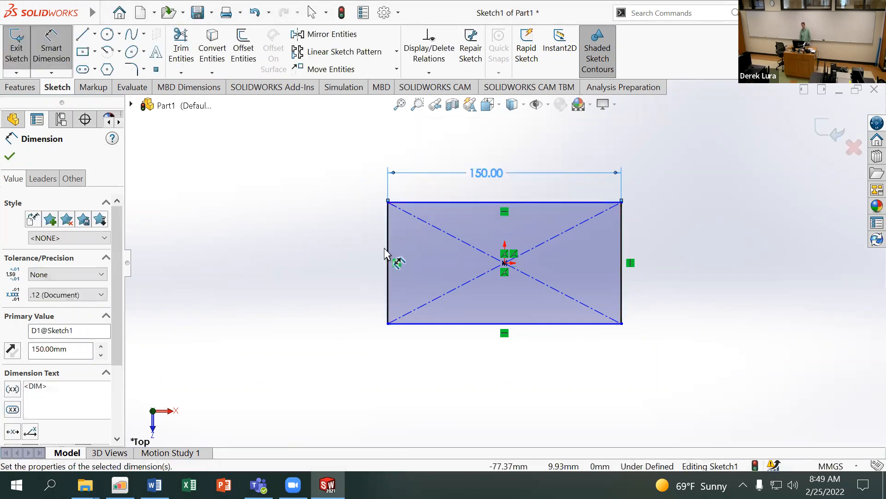
click(388, 249)
click(339, 255)
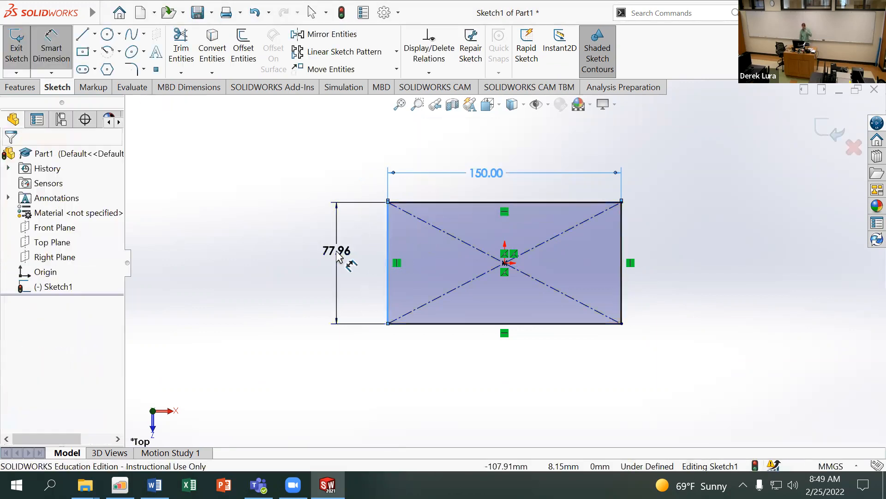
text(70)
key(Return)
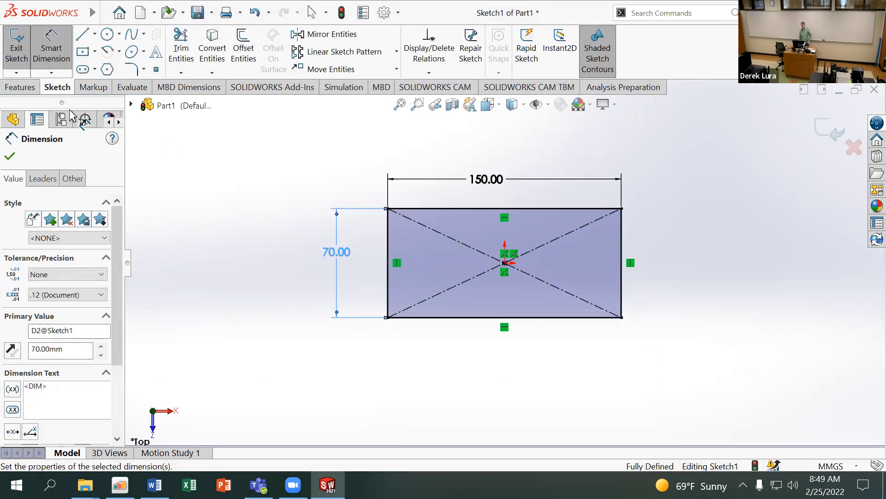
Extrude the rectangle 10 mm into a solid plate, Boss-Extrude1
click(21, 88)
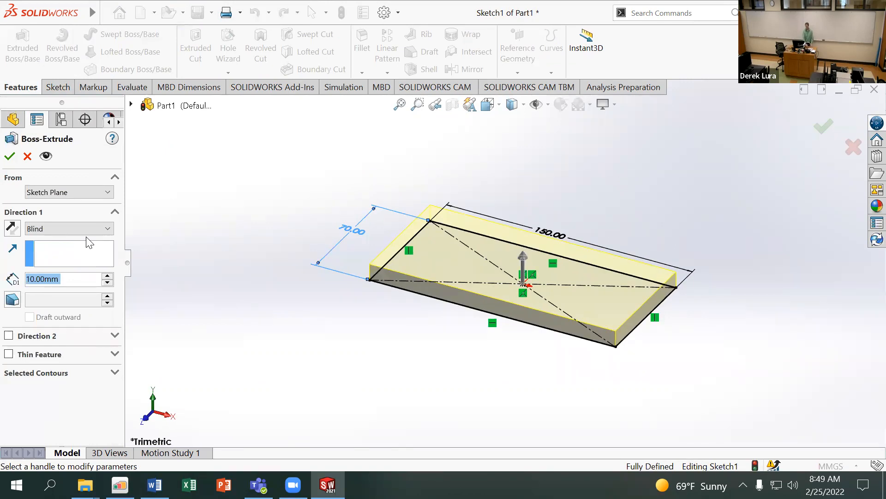
click(14, 152)
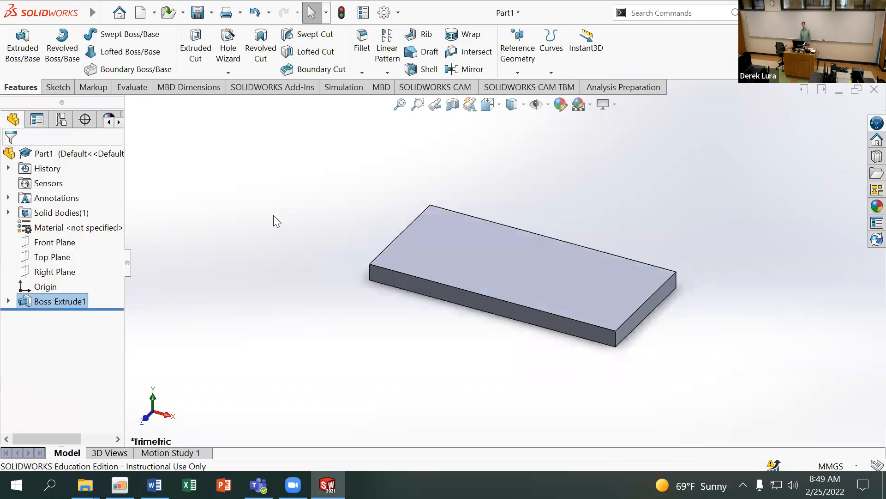
middle_drag(272, 212, 504, 290)
scroll(501, 286, down, 3)
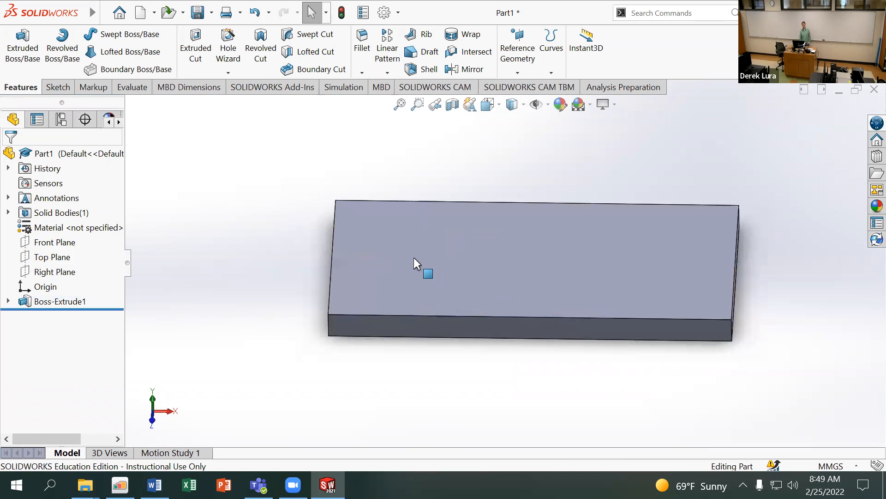
Add sketch text of the presenter's name in bold capitals, split onto two lines, on the plate's top face
click(375, 241)
click(425, 211)
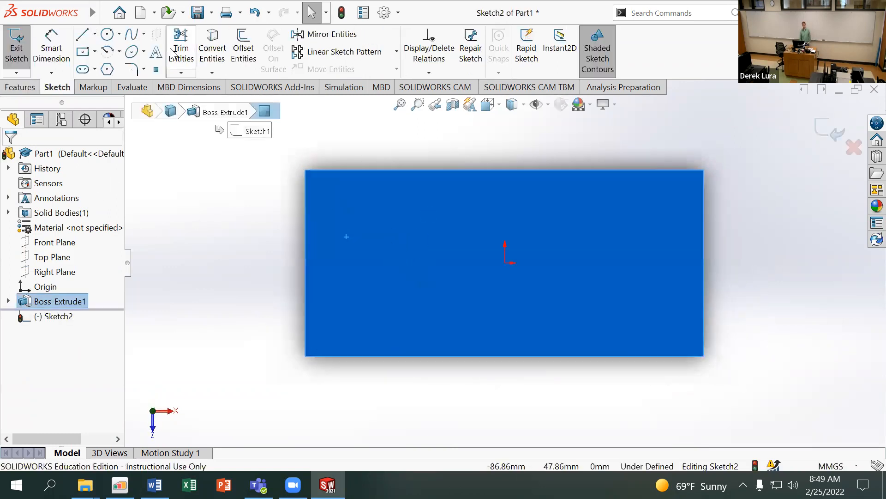
click(156, 52)
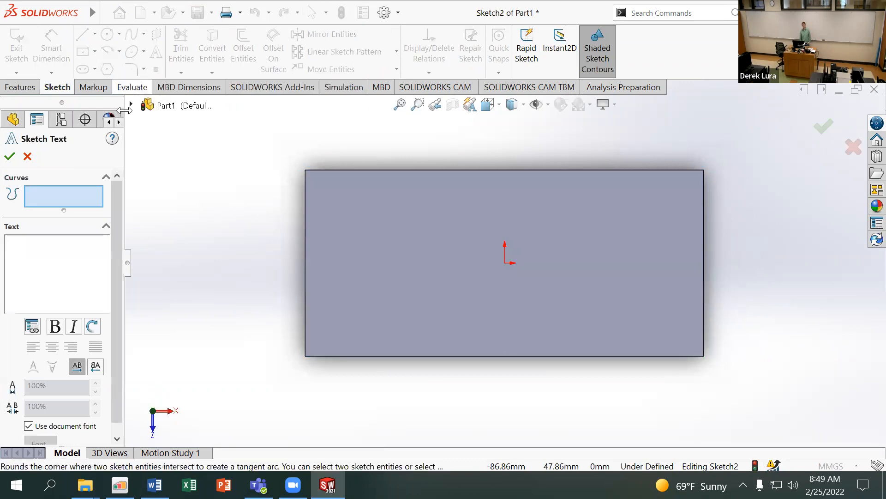
text(DEREK)
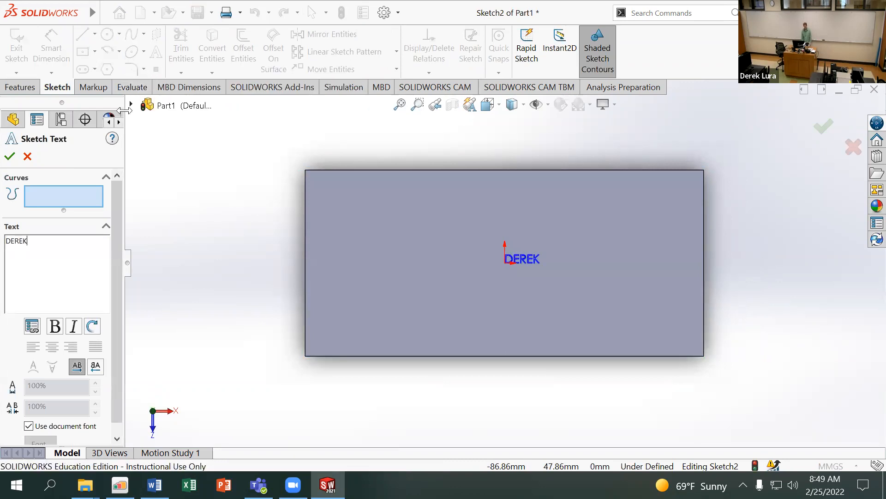
text( Lura)
key(BackSpace)
key(BackSpace)
text(URA)
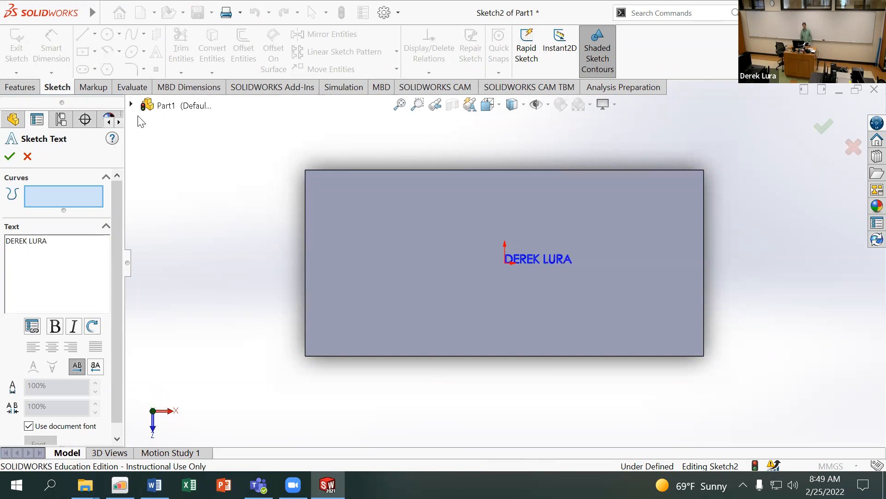
drag(52, 241, 6, 241)
click(55, 327)
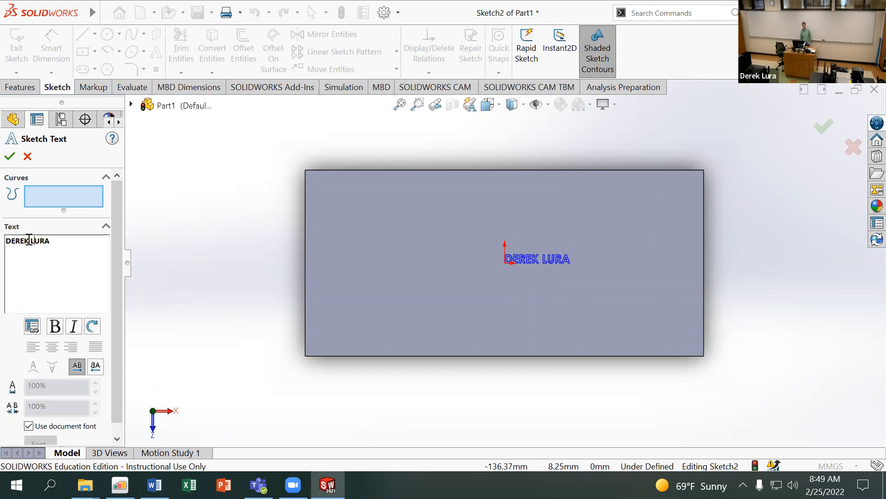
key(Return)
key(Delete)
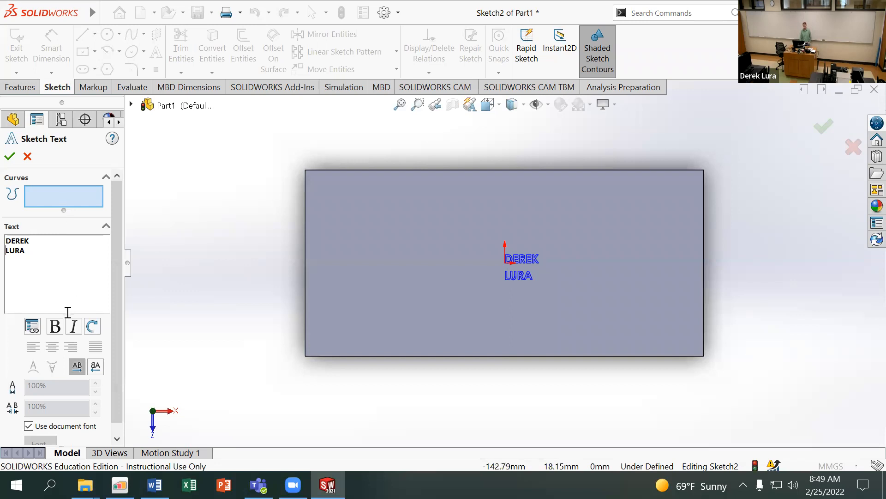
Turn off the document font and set the Century Gothic lettering height to 20 mm
click(29, 425)
scroll(81, 290, down, 1)
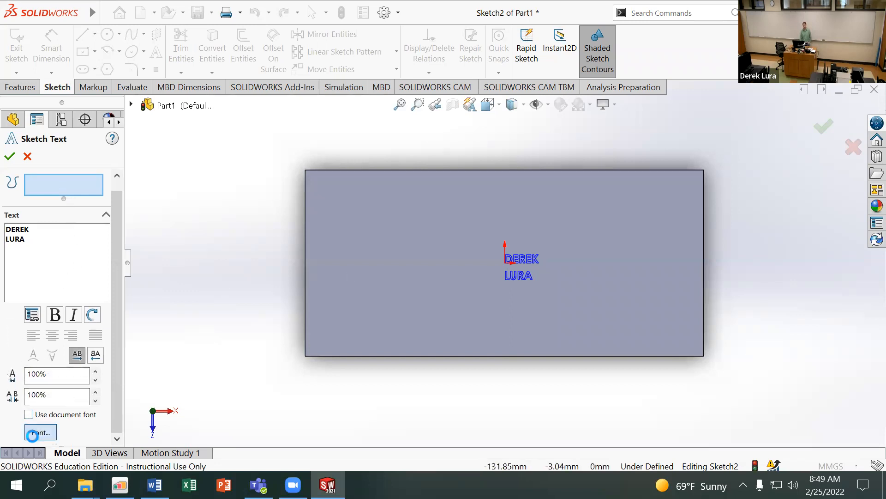
click(33, 436)
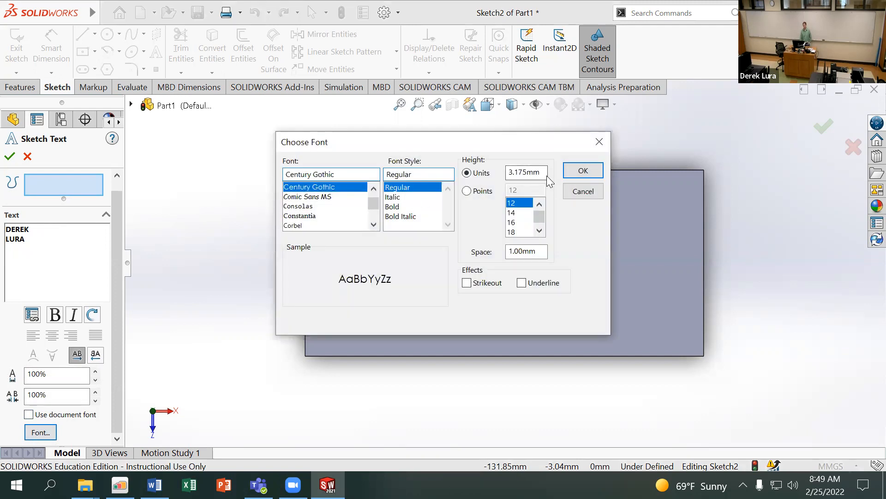
drag(545, 172, 460, 158)
text(25)
key(Return)
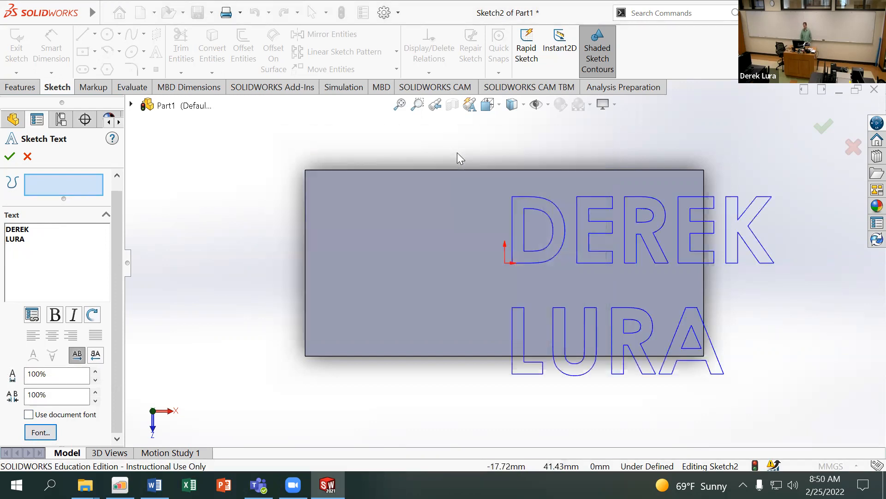
click(46, 433)
drag(545, 171, 513, 166)
text(0)
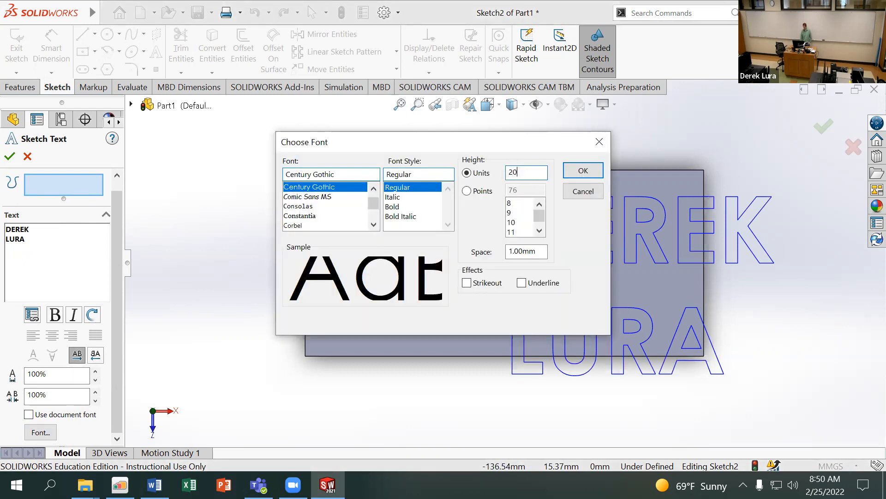
key(Return)
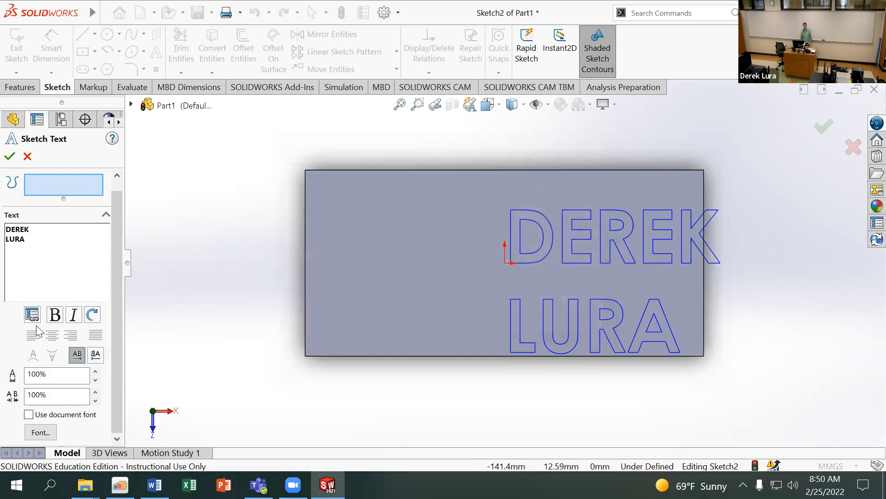
click(42, 433)
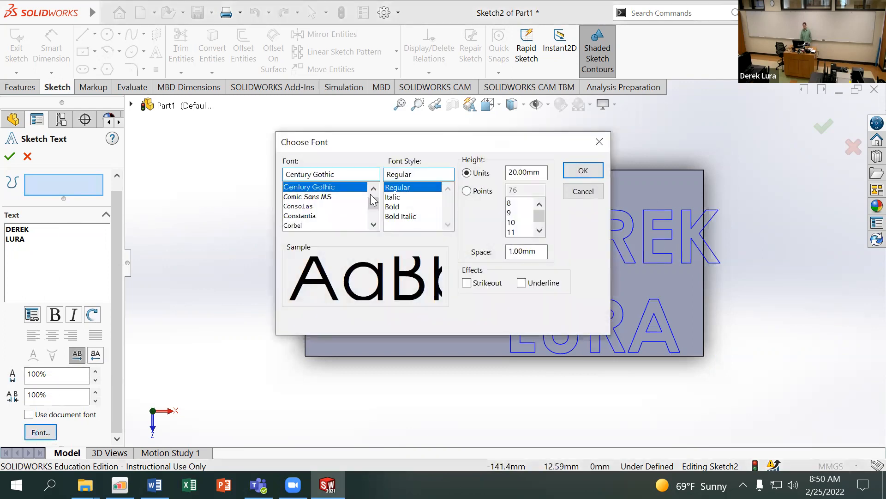
drag(541, 166, 415, 160)
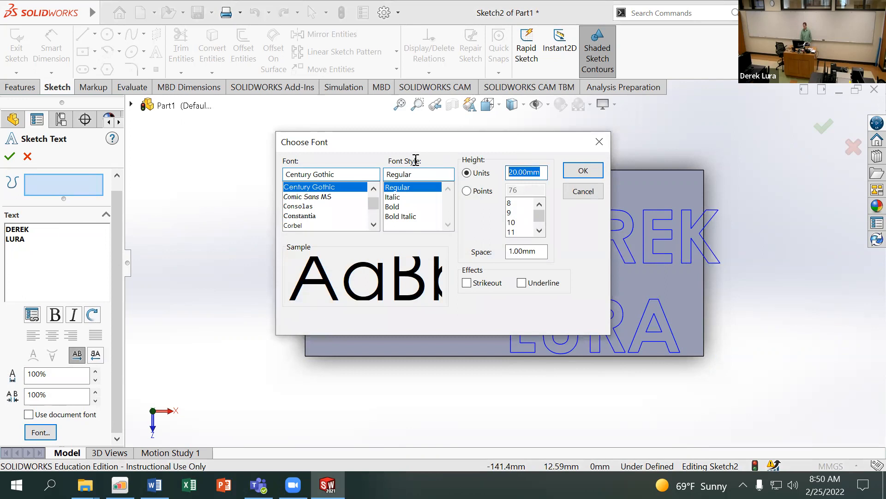
key(Return)
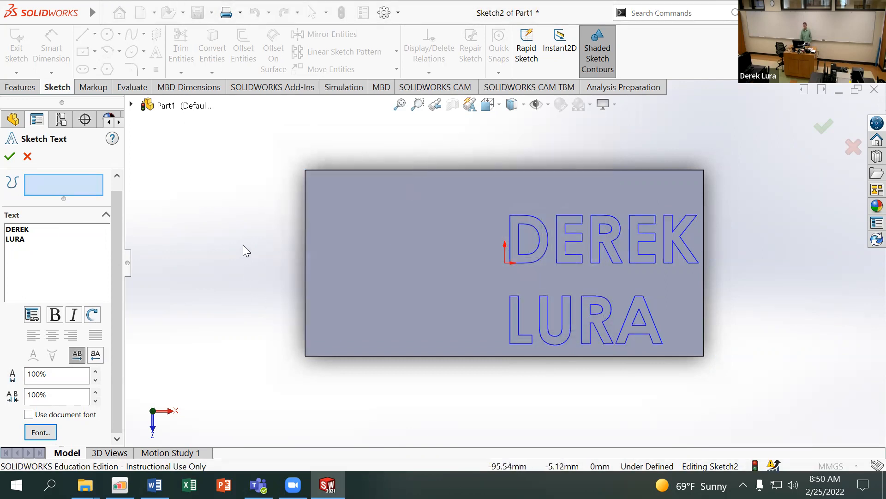
Move the text anchor to the plate's left side, near X -63.93 mm, Y 4.43 mm
click(7, 157)
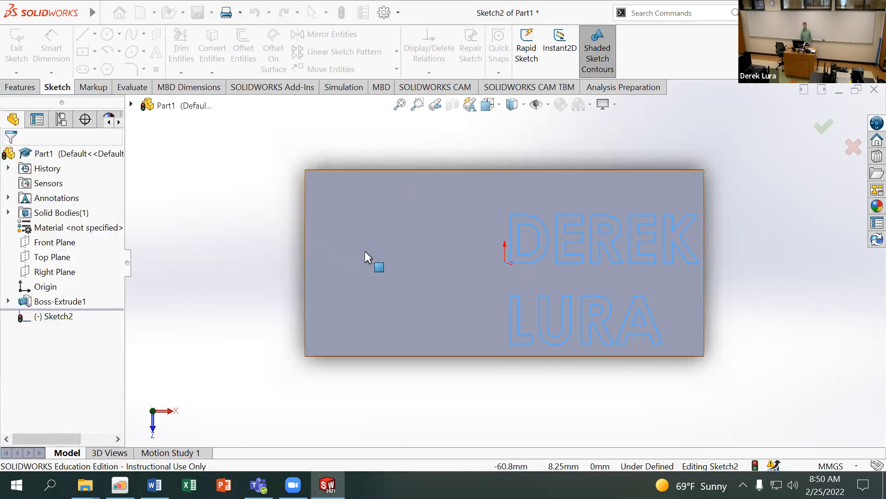
click(353, 281)
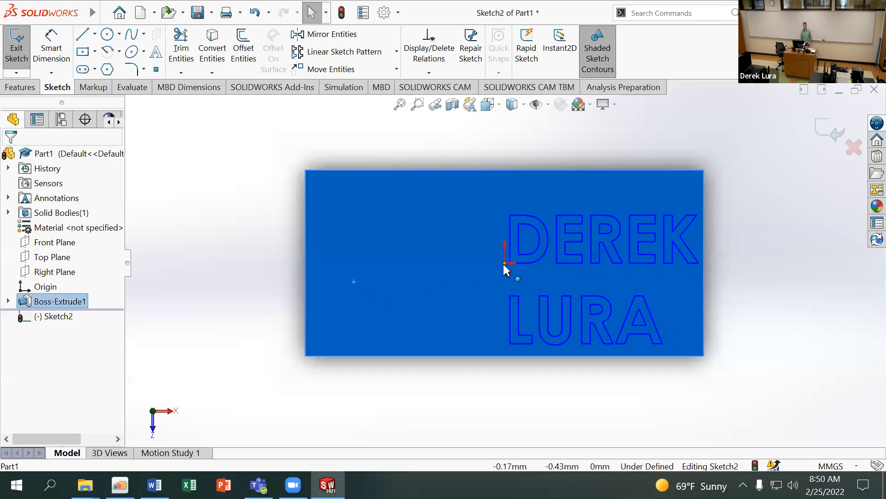
mouse_move(376, 258)
mouse_down()
mouse_move(344, 257)
mouse_move(342, 247)
mouse_up()
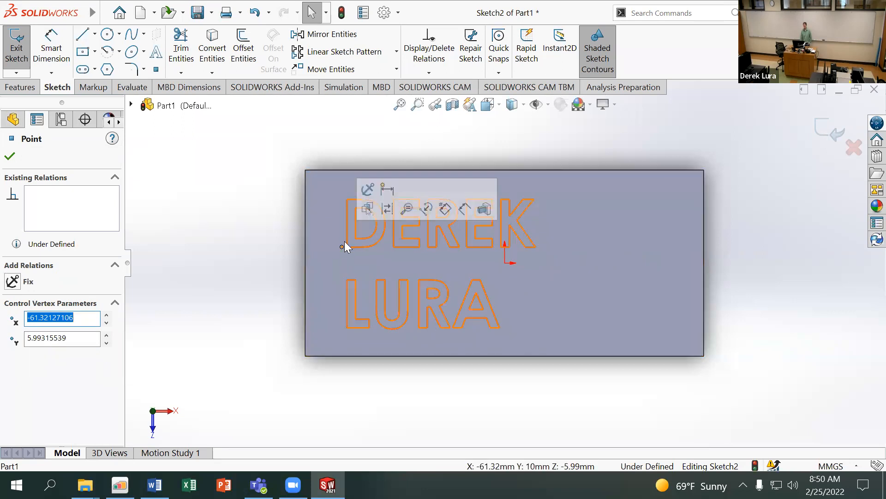
click(339, 243)
key(Escape)
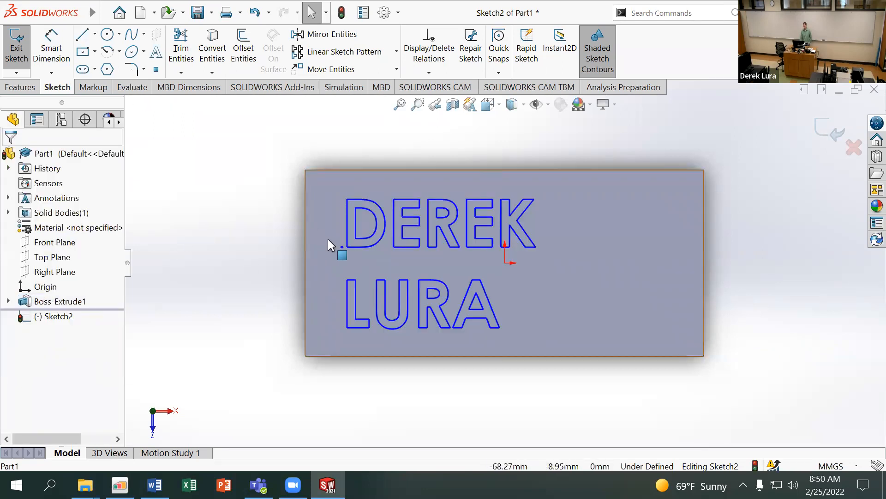
drag(343, 245, 333, 240)
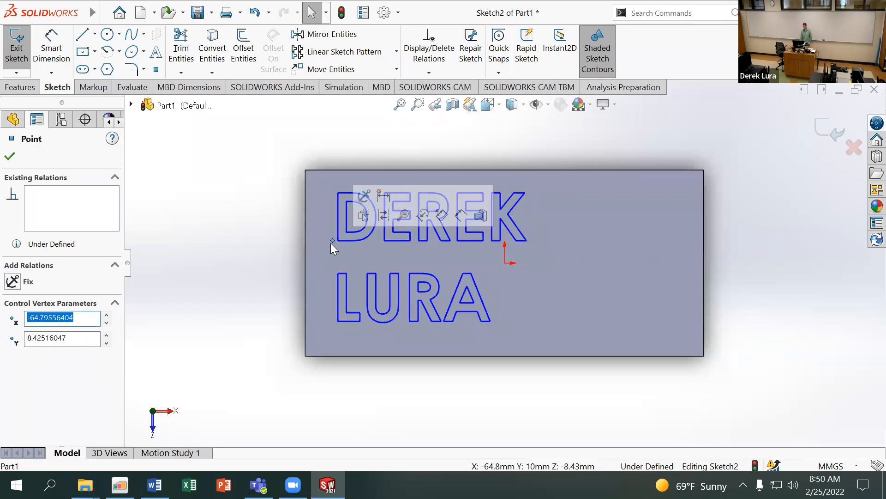
key(Down)
key(Up)
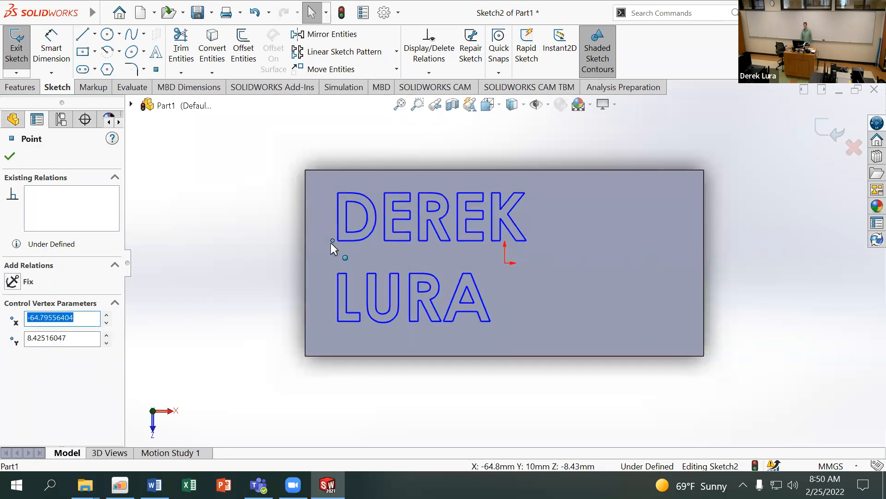
key(Escape)
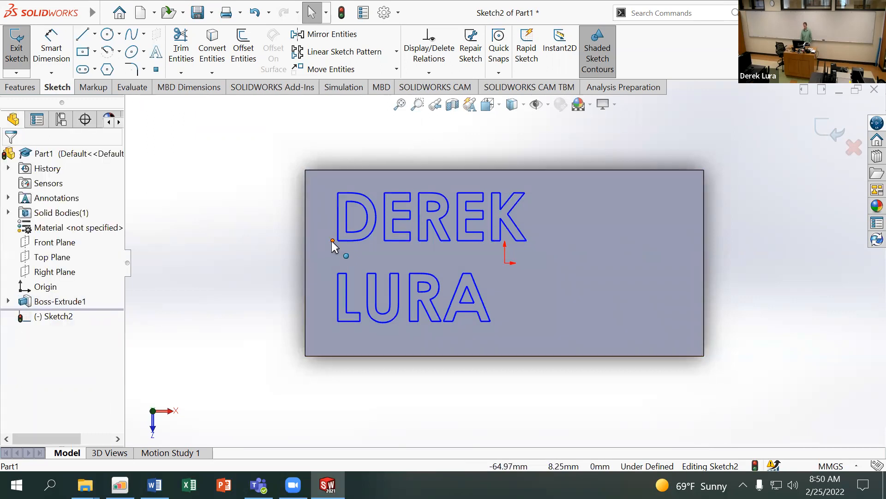
click(332, 240)
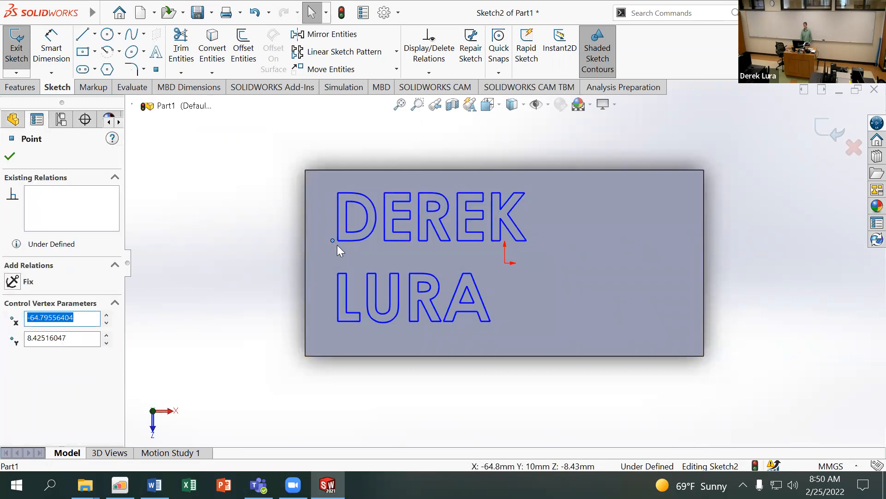
drag(332, 240, 335, 251)
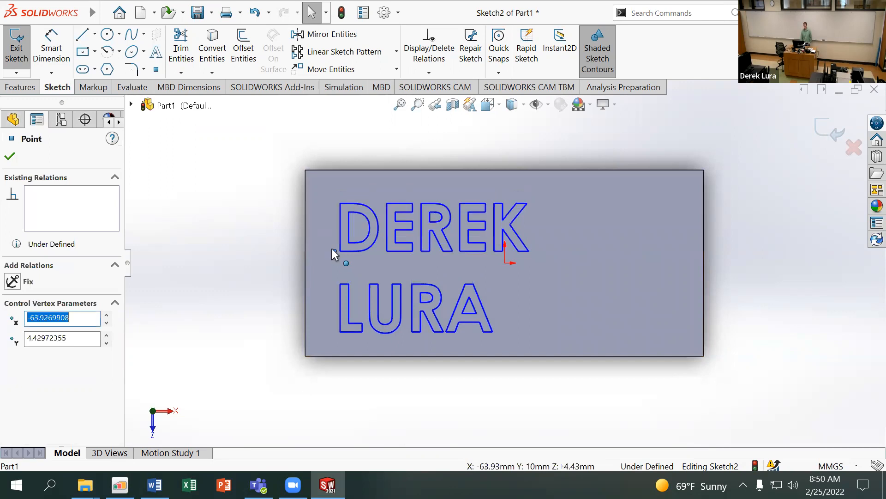
click(193, 199)
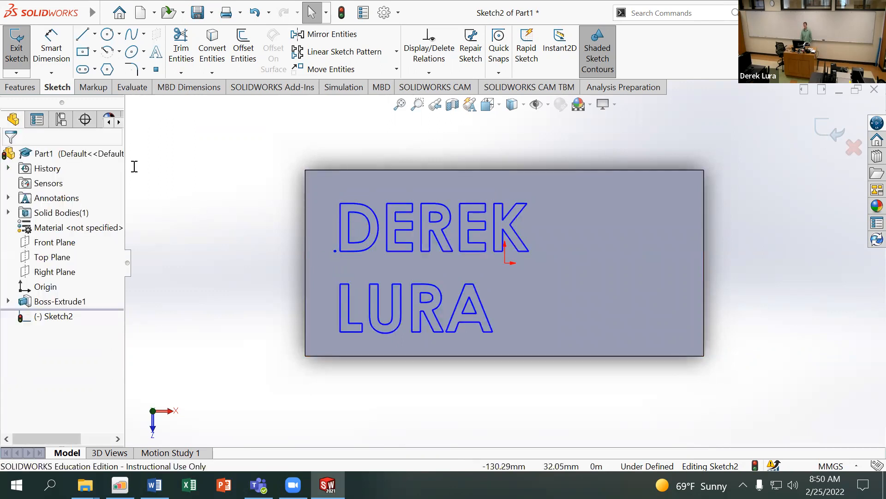
Extruded Cut the lettering 1 mm blind into the plate as Cut-Extrude1, then inspect it
click(32, 88)
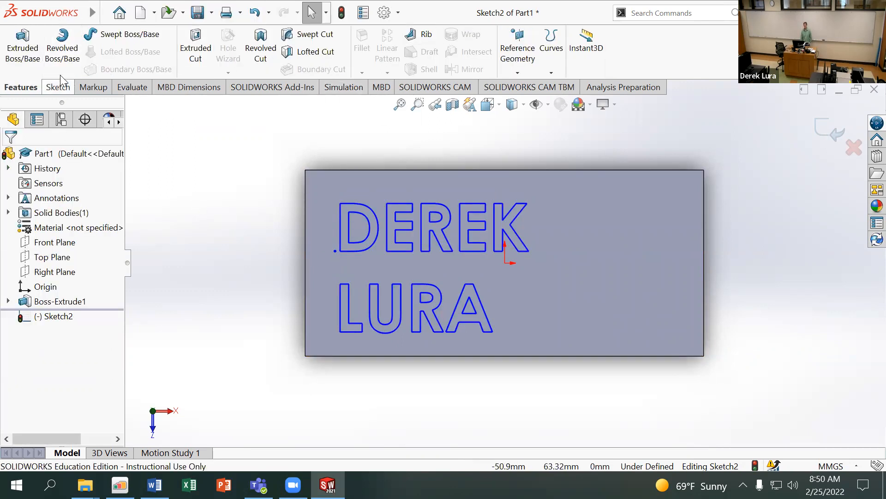
click(195, 51)
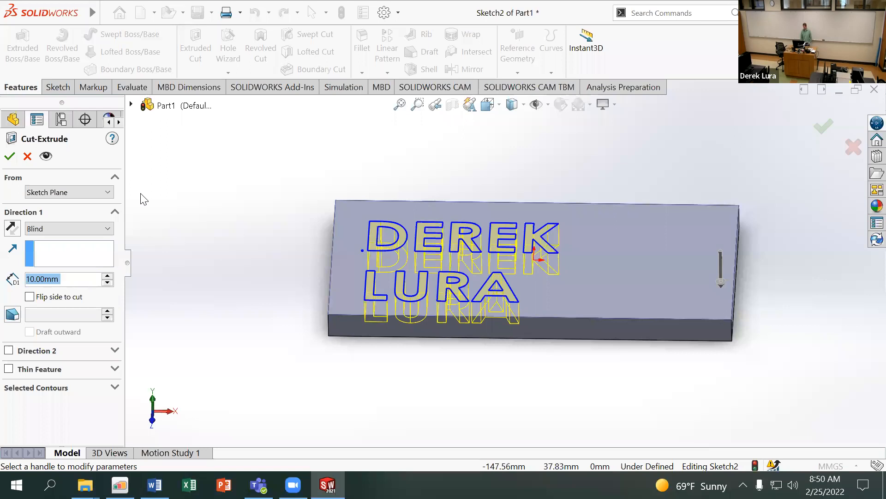
text(1)
key(Return)
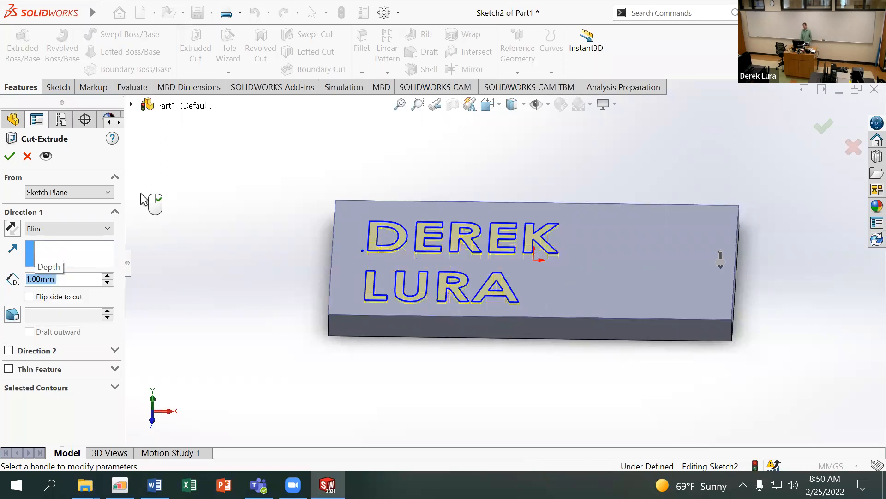
middle_drag(224, 175, 232, 116)
click(9, 156)
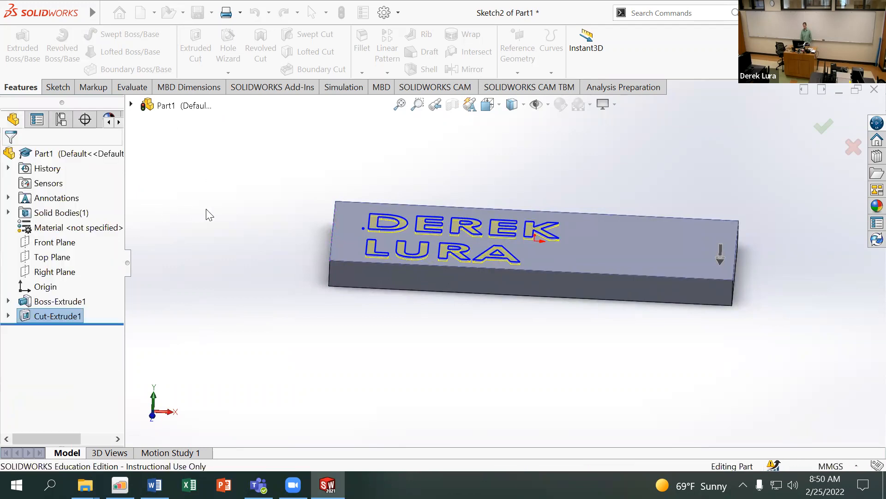
middle_drag(257, 192, 248, 263)
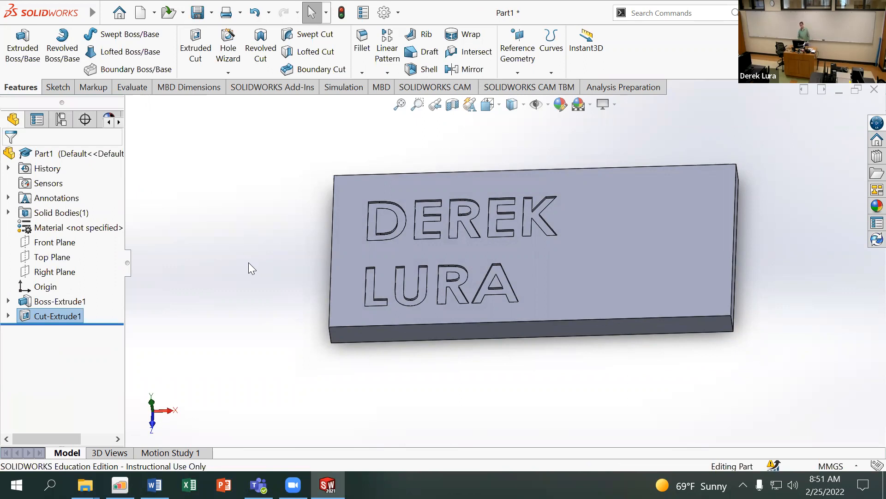
middle_drag(258, 237, 251, 188)
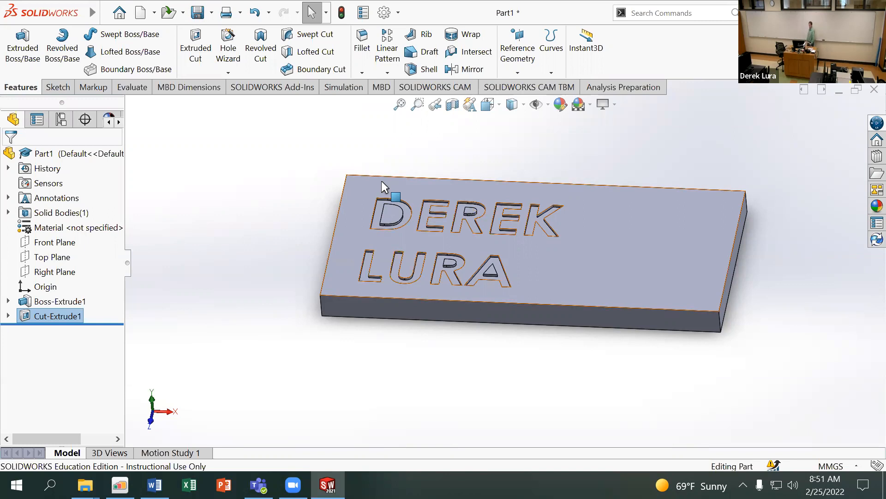
Reopen Sketch2 under Cut-Extrude1, review the text font height (18.00 mm), and rebuild the engraving
click(8, 316)
click(69, 331)
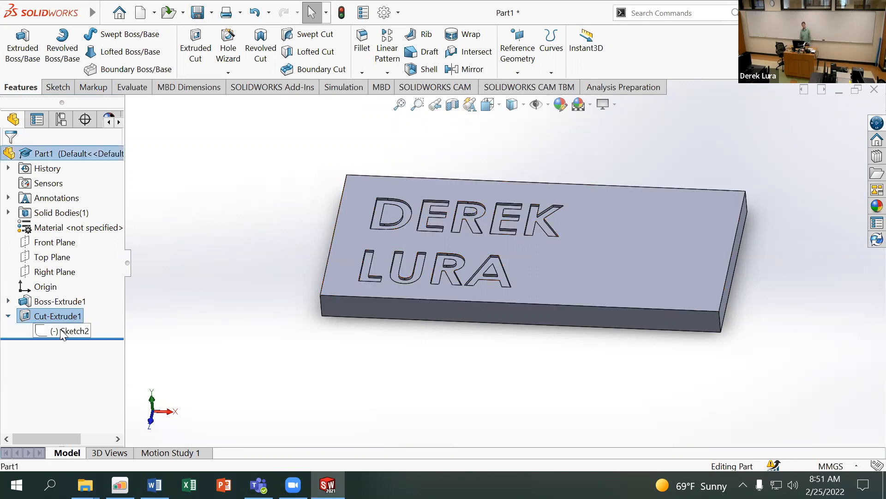
click(71, 293)
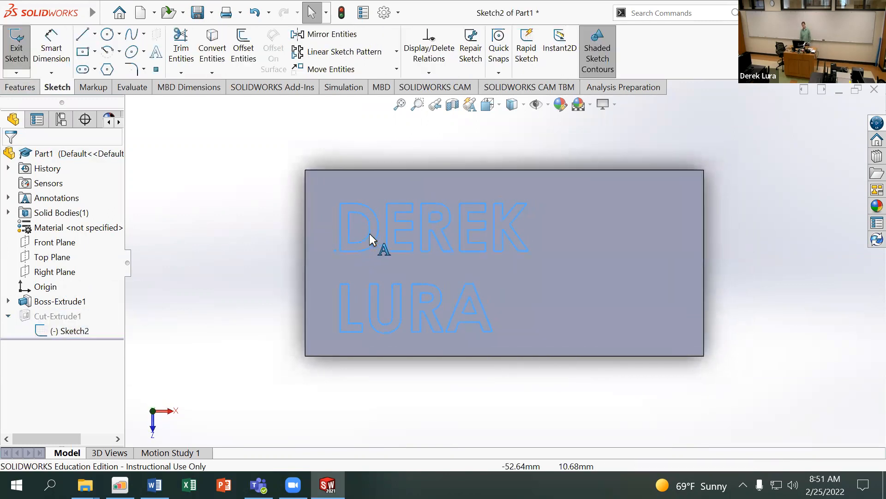
double_click(372, 233)
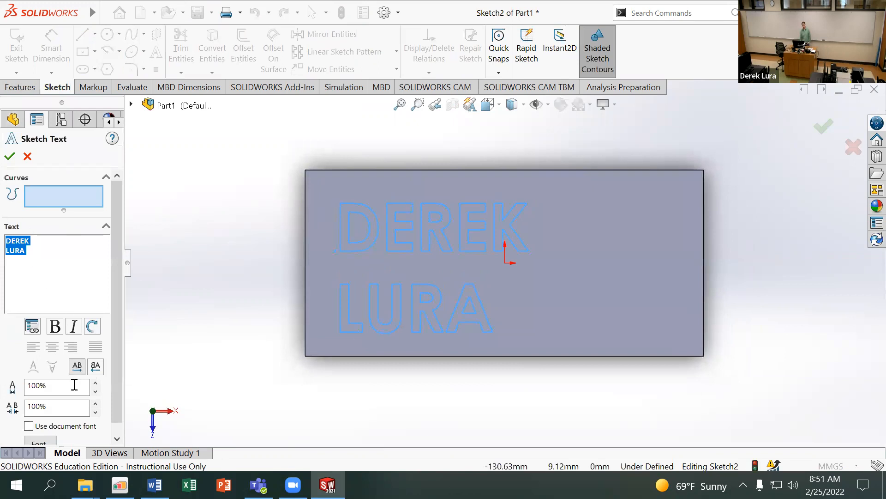
drag(116, 351, 54, 418)
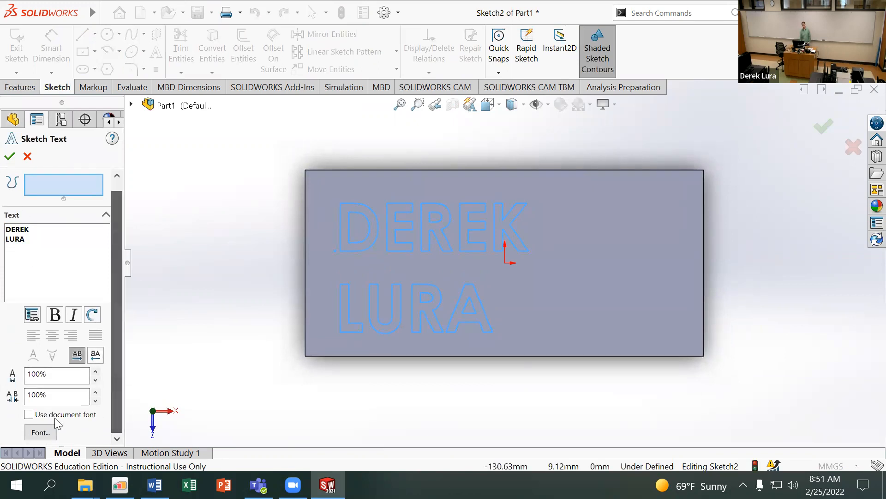
click(36, 433)
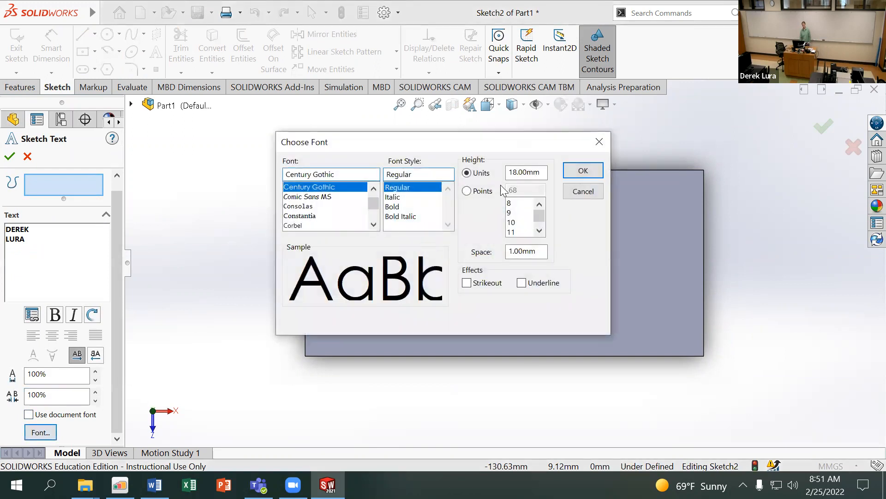
drag(547, 173, 480, 172)
click(576, 167)
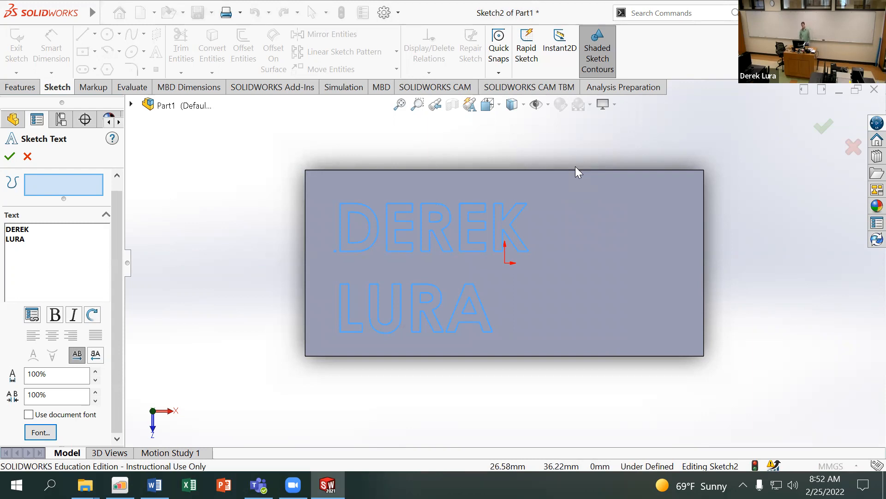
click(10, 156)
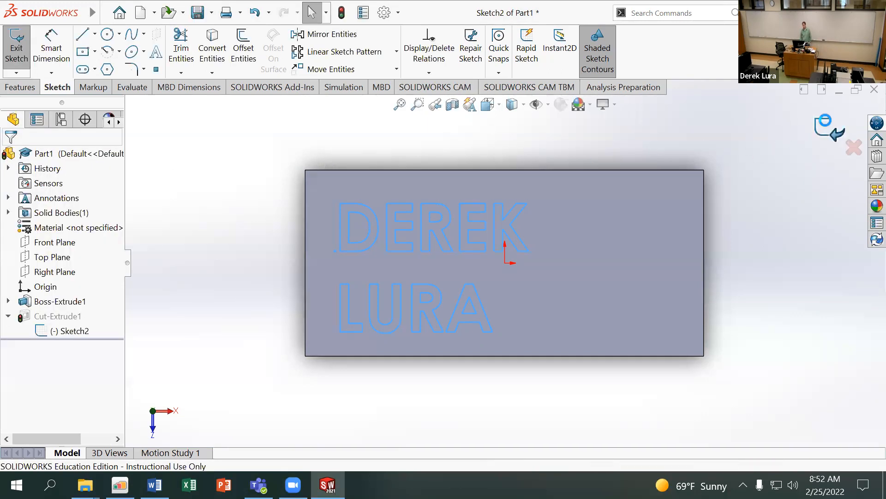
click(825, 121)
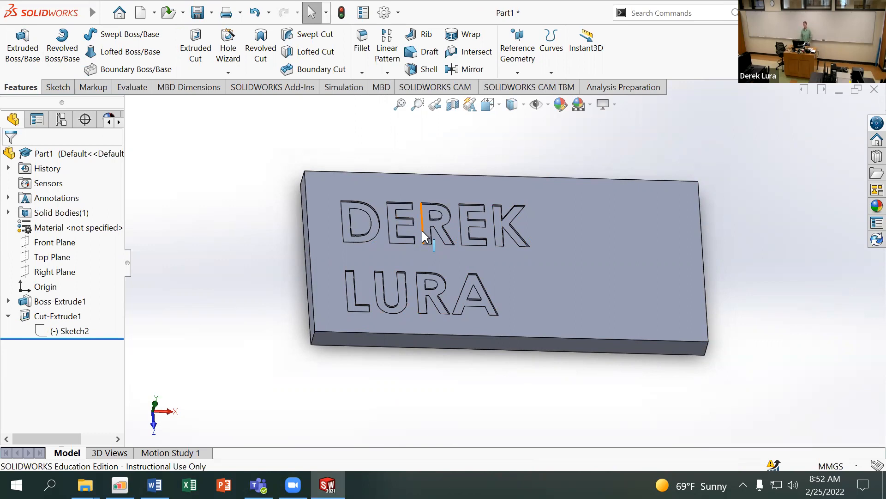
Switch the side panel to the CAM Feature Tree and show the SOLIDWORKS CAM ribbon
middle_drag(401, 148, 378, 145)
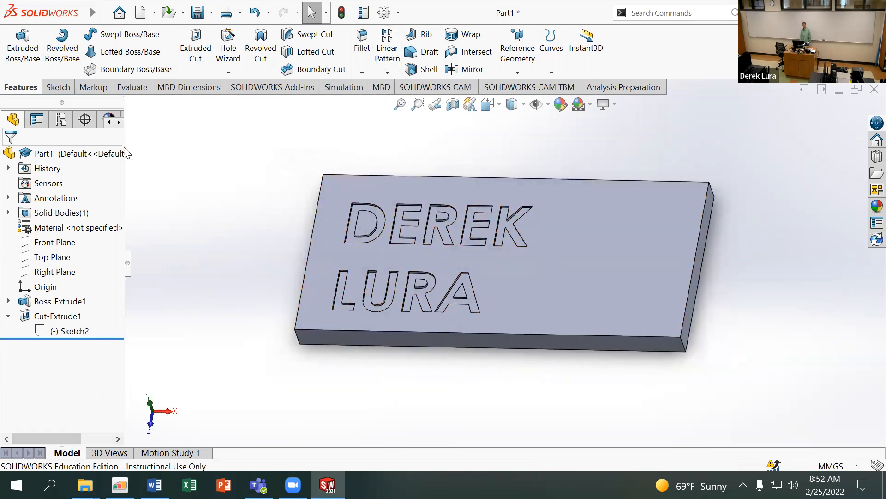
click(118, 121)
click(118, 121)
click(118, 120)
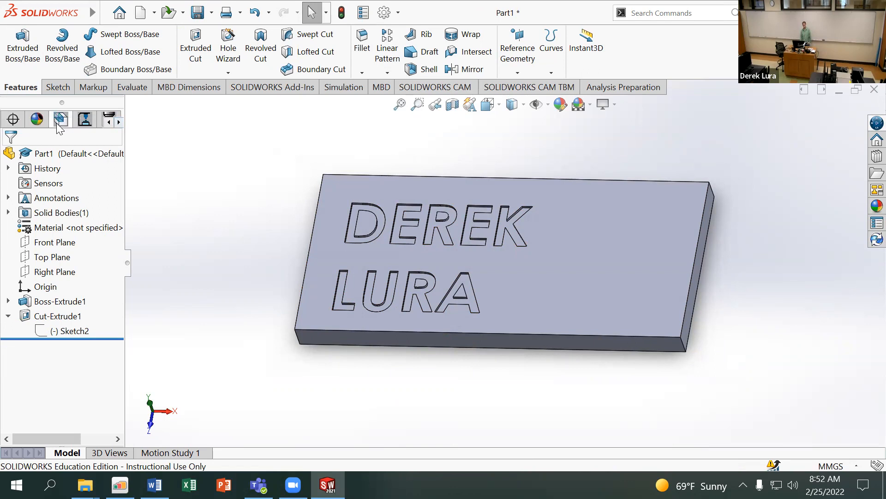
click(59, 121)
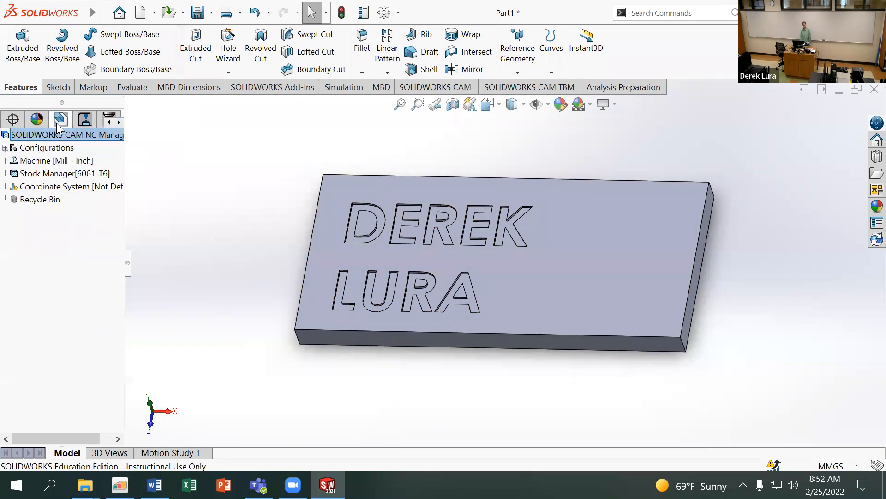
click(421, 87)
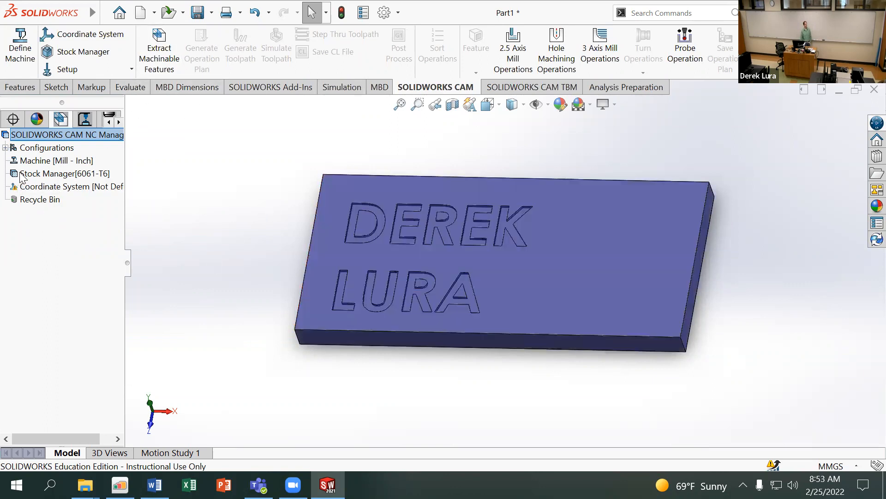
Open Machine [Mill - Inch] and select Nomad 883 as the active machine
click(40, 163)
double_click(40, 162)
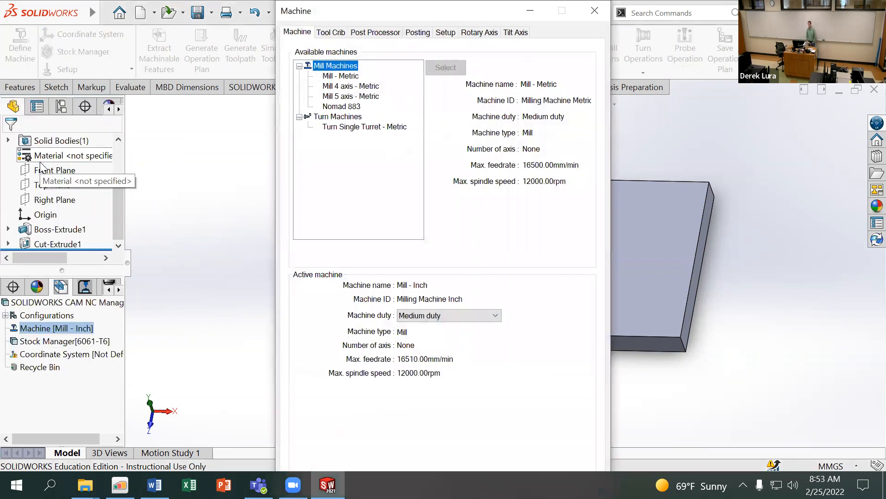
click(354, 107)
click(451, 68)
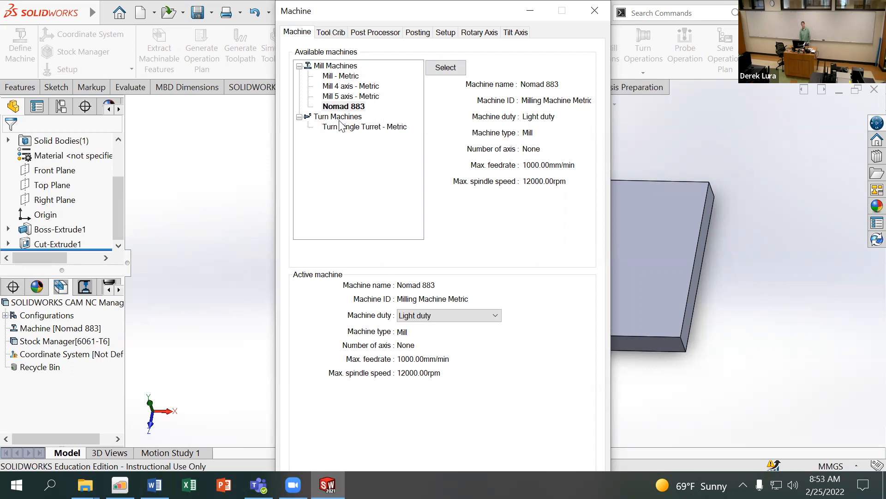
Select Tool Crib 1 (Metric) Empty as the active tool crib
click(328, 33)
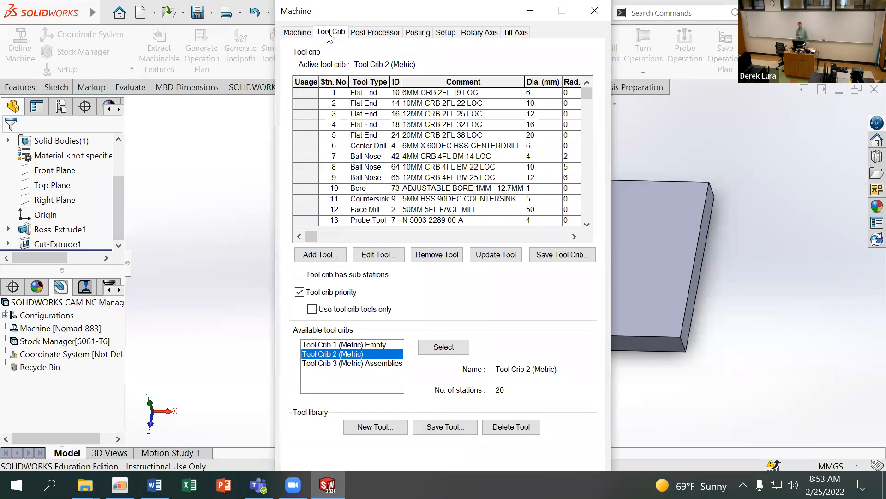
click(376, 345)
click(444, 349)
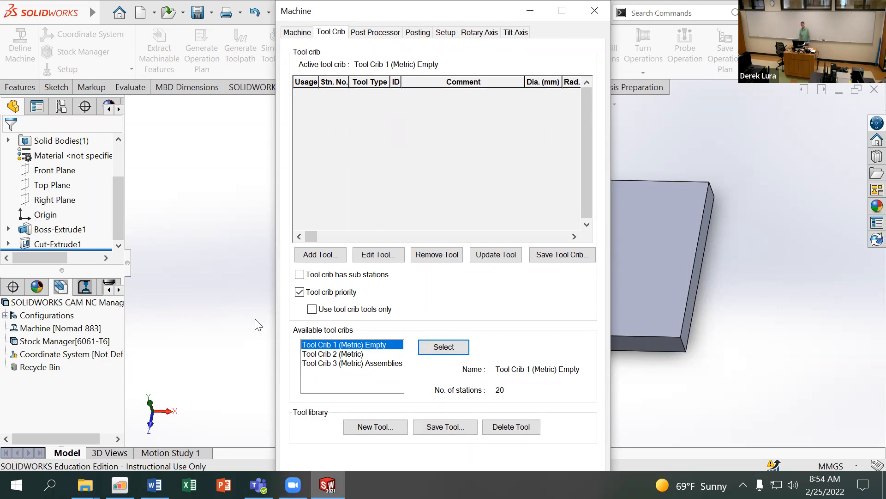
Look up .125 inches to mm in Chrome (3.175 mm), then minimize the browser
click(120, 485)
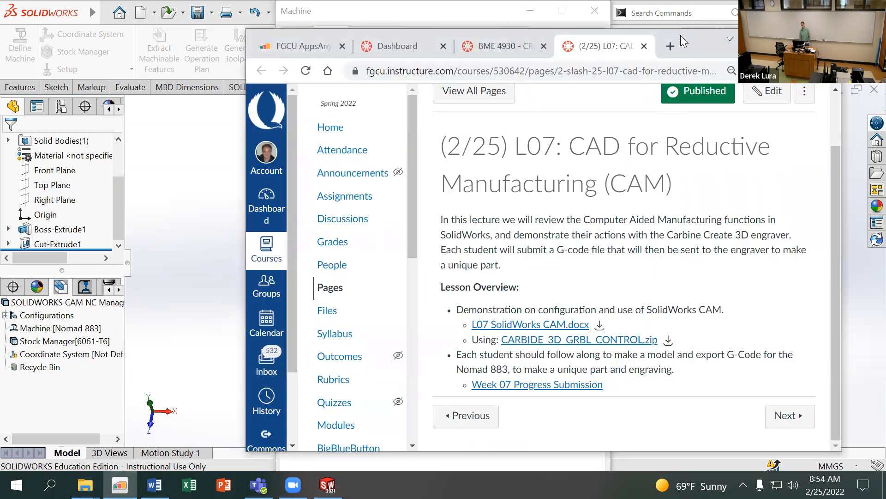
click(678, 45)
text(.)
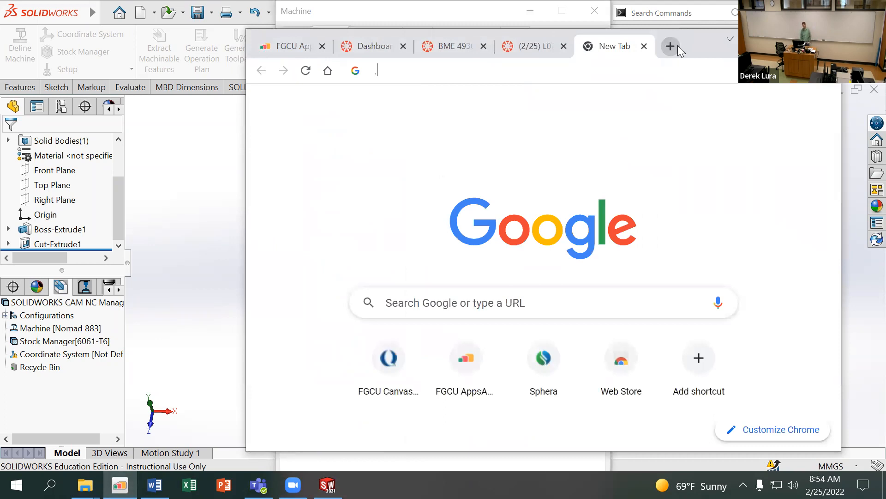
text(125)
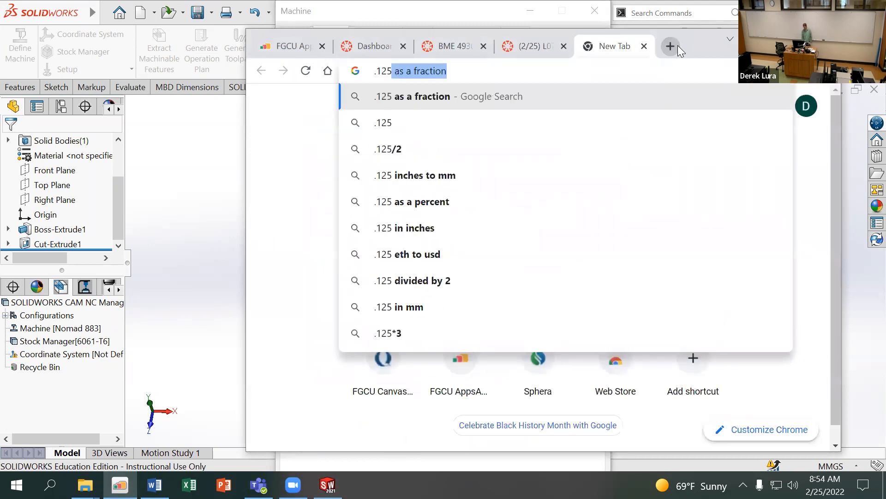
text(")
key(Down)
key(Down)
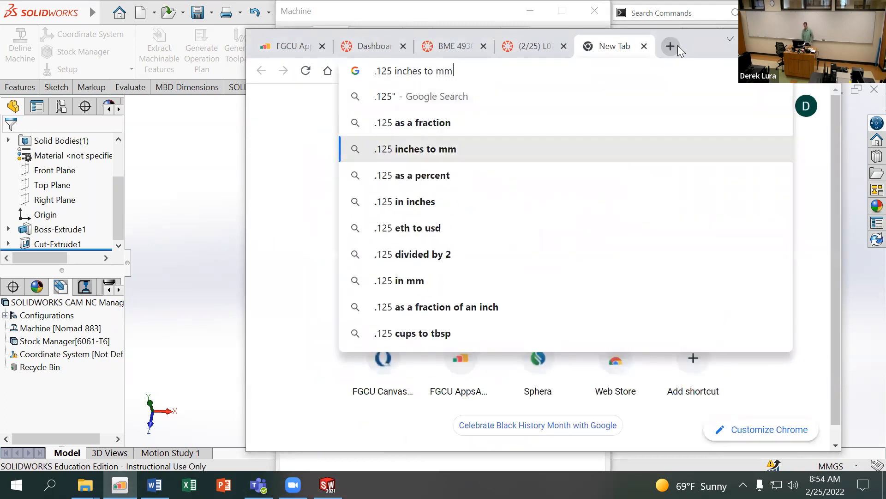
key(Return)
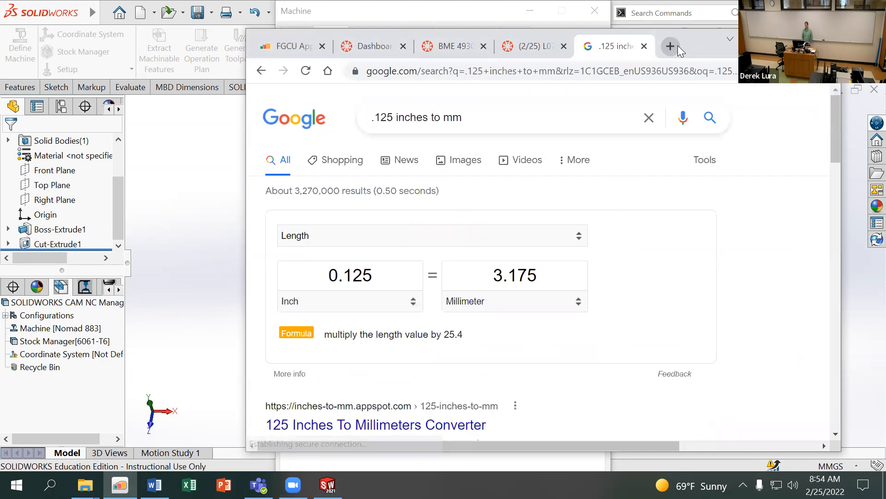
drag(691, 43, 605, 42)
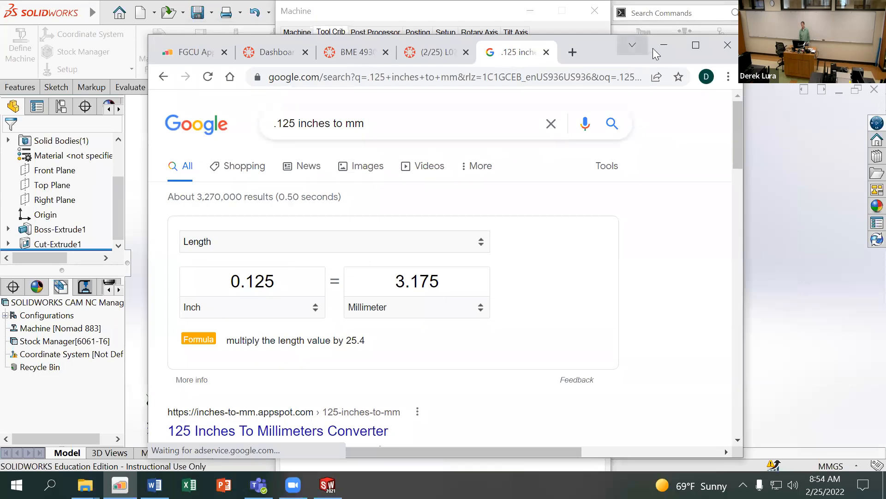
click(663, 44)
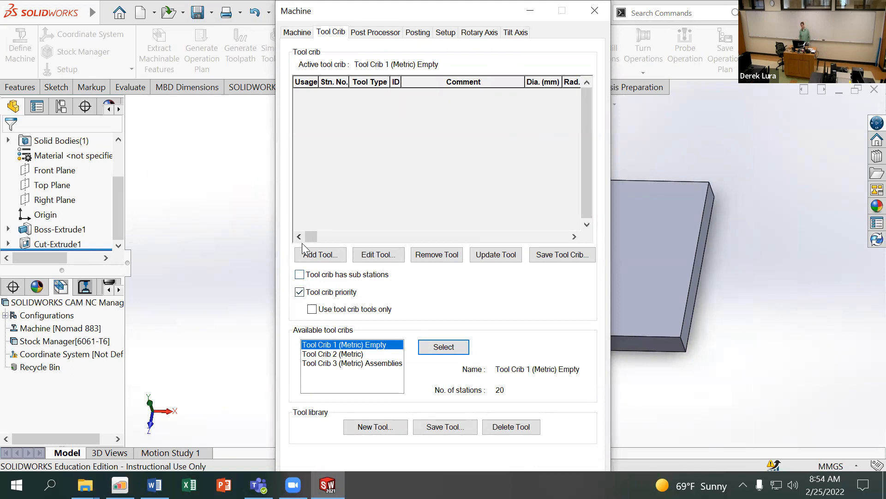
Filter the tool library to Flat End and pick the 3 mm two-flute end mill
click(310, 257)
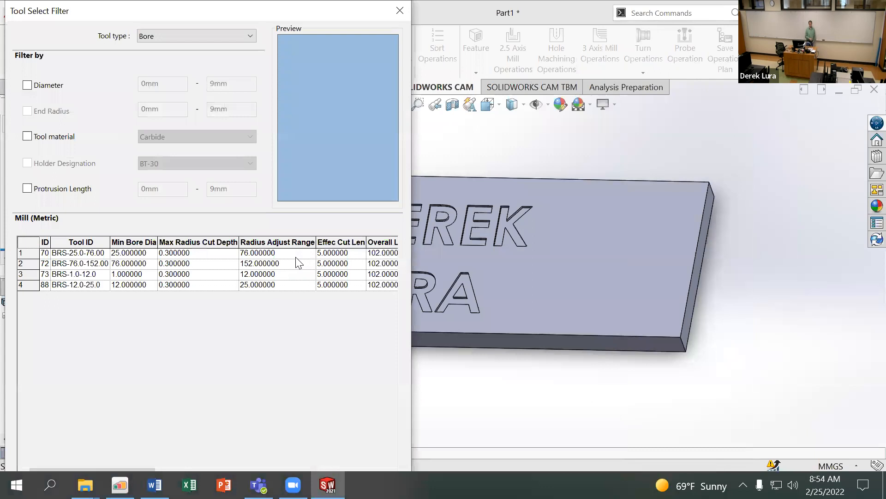
click(243, 40)
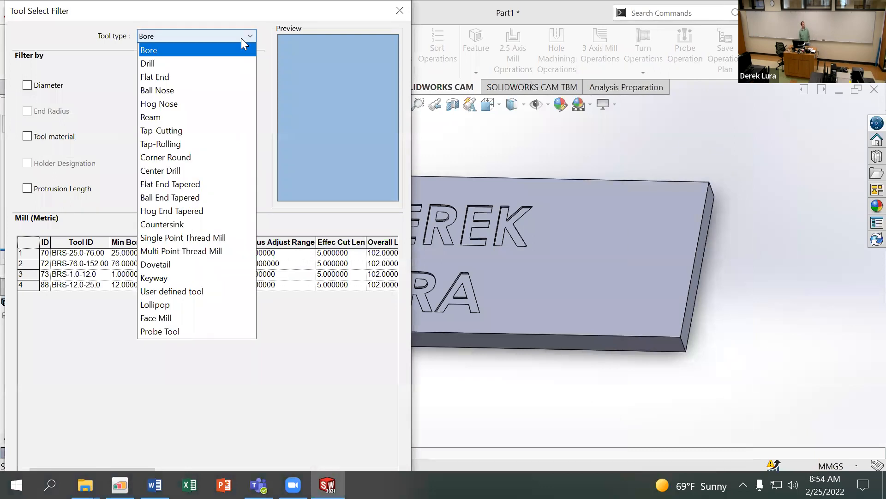
click(233, 79)
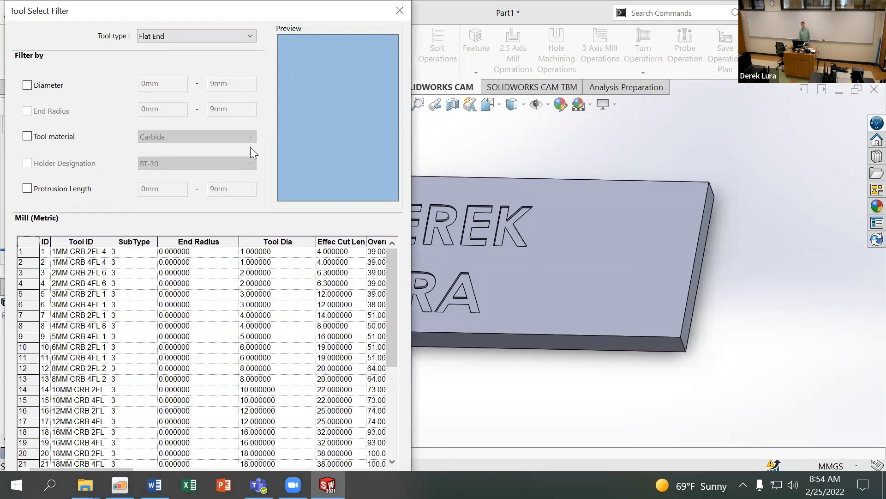
click(245, 294)
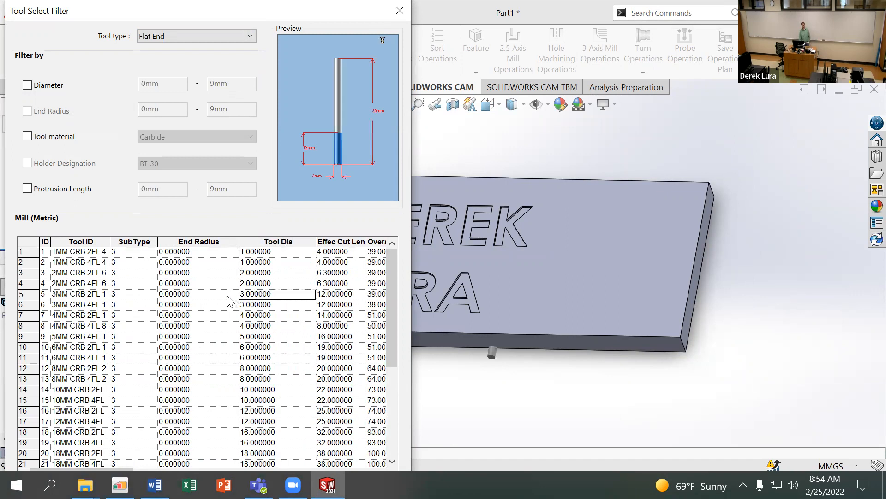
click(97, 297)
Confirm the 3MM CRB 2FL 12 LOC tool into station 1, then bring up the CAM lab handout
drag(258, 13, 341, 29)
drag(354, 27, 416, 53)
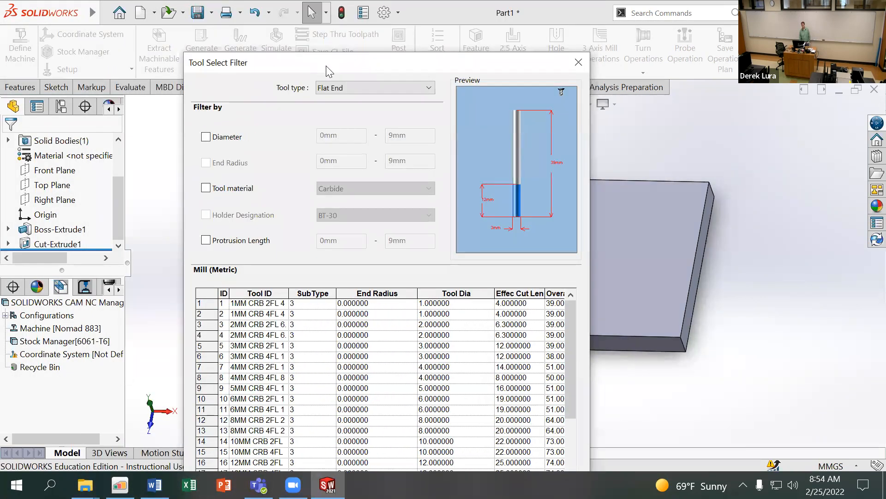
drag(326, 69, 388, 26)
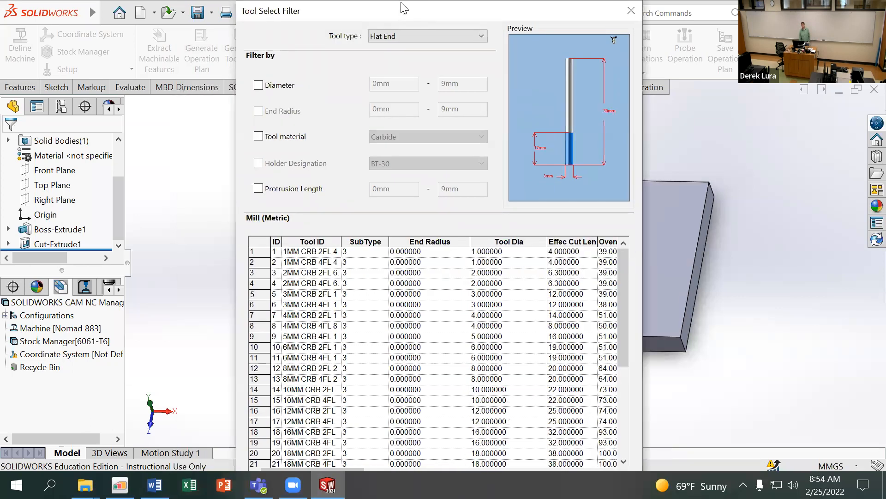
key(Return)
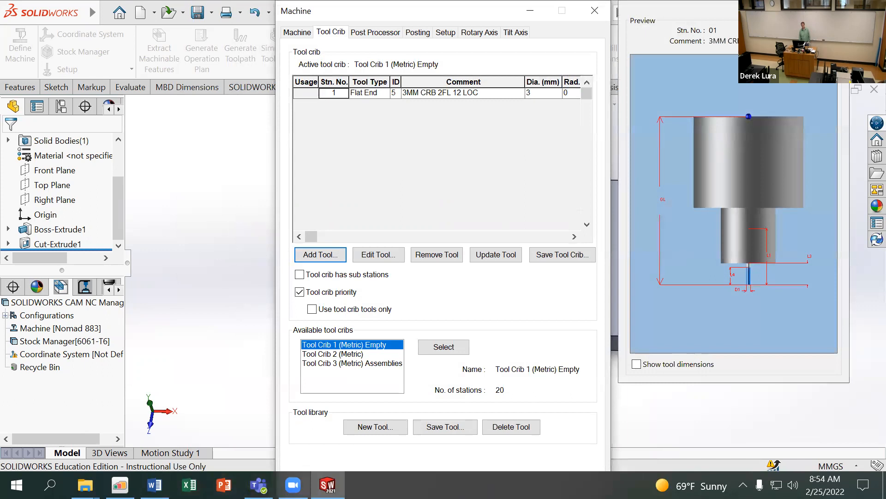
click(57, 254)
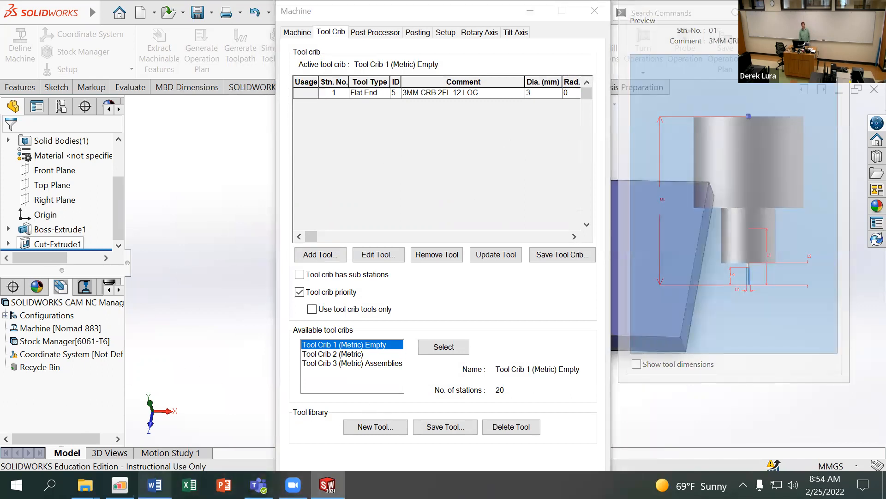
click(155, 484)
scroll(310, 349, down, 2)
scroll(311, 350, down, 6)
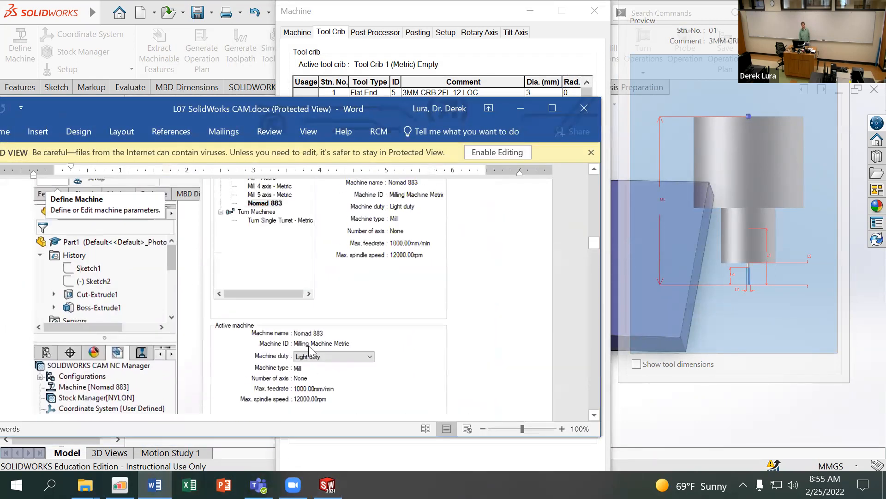
scroll(309, 347, down, 10)
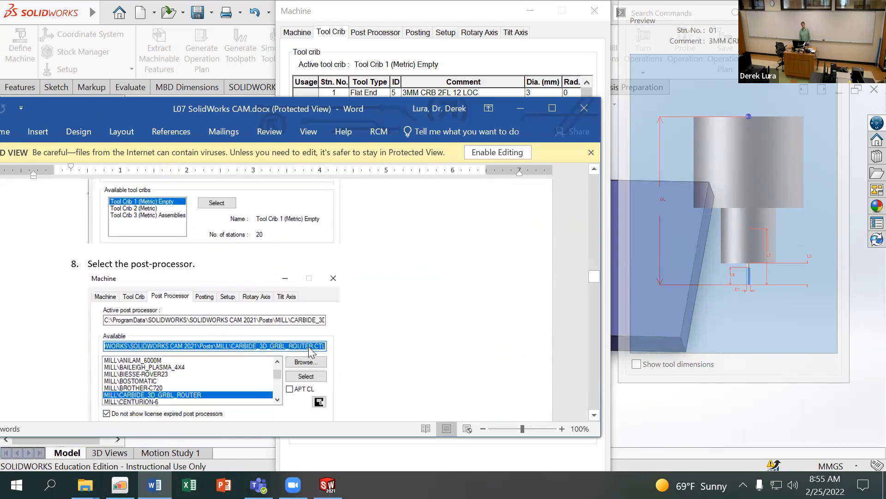
scroll(309, 347, up, 3)
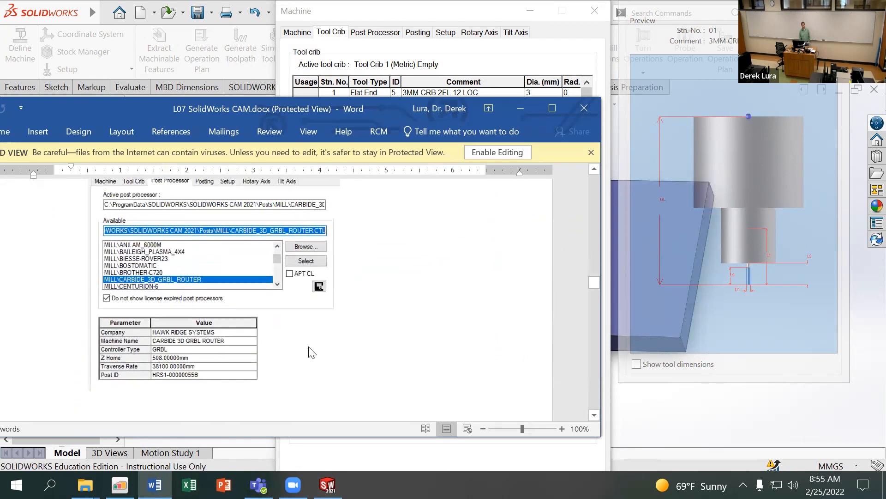
scroll(311, 352, up, 9)
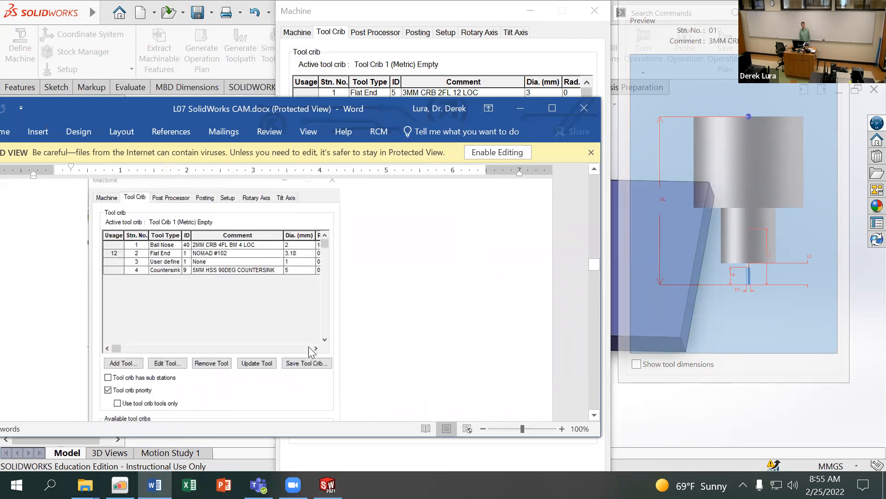
scroll(313, 352, up, 3)
scroll(308, 346, down, 6)
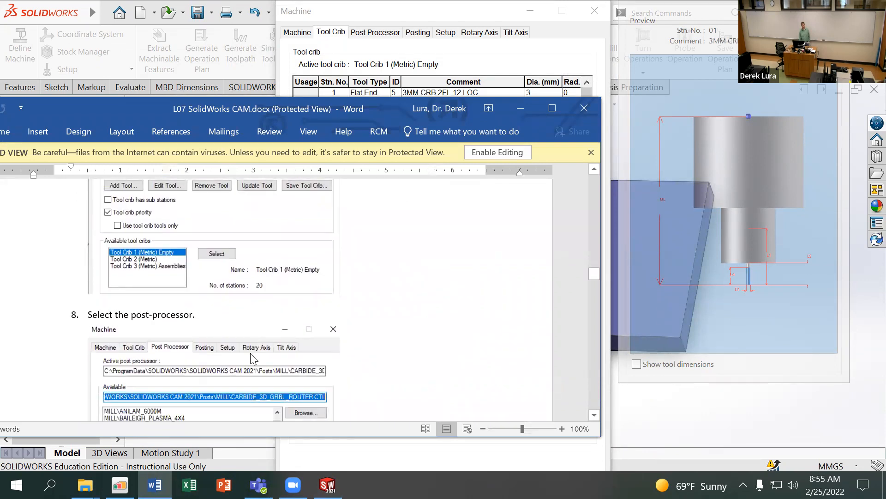
scroll(253, 359, down, 3)
scroll(220, 287, up, 5)
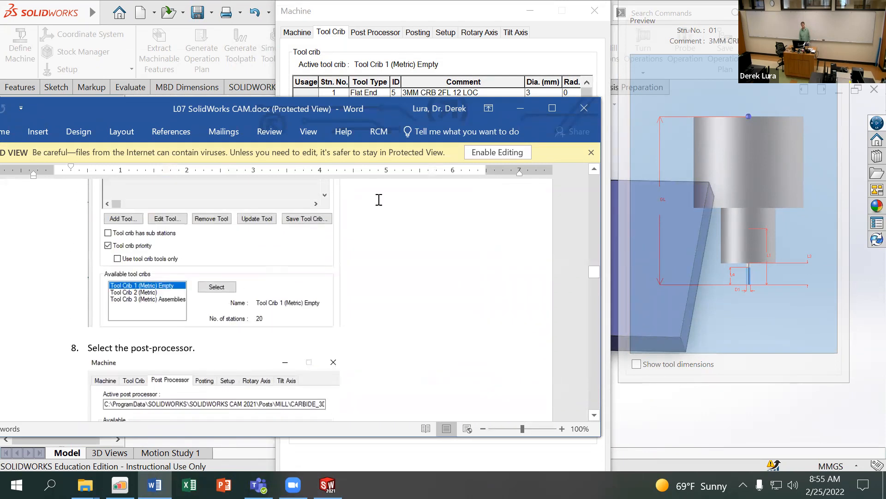
click(518, 111)
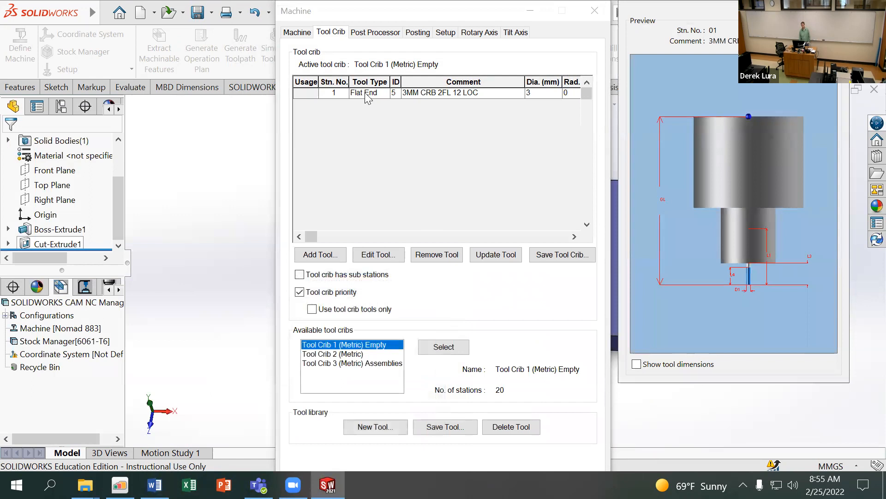
Open the station 1 flat end mill's parameters and check the lesson notes
click(341, 93)
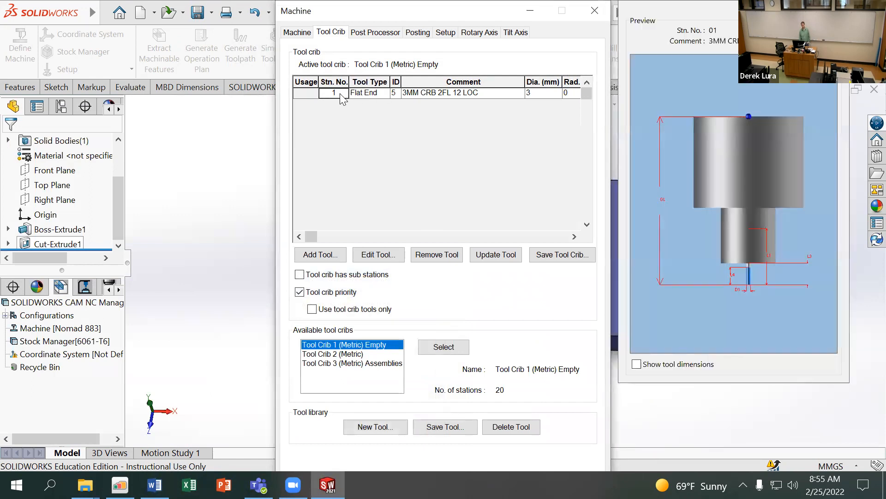
click(377, 261)
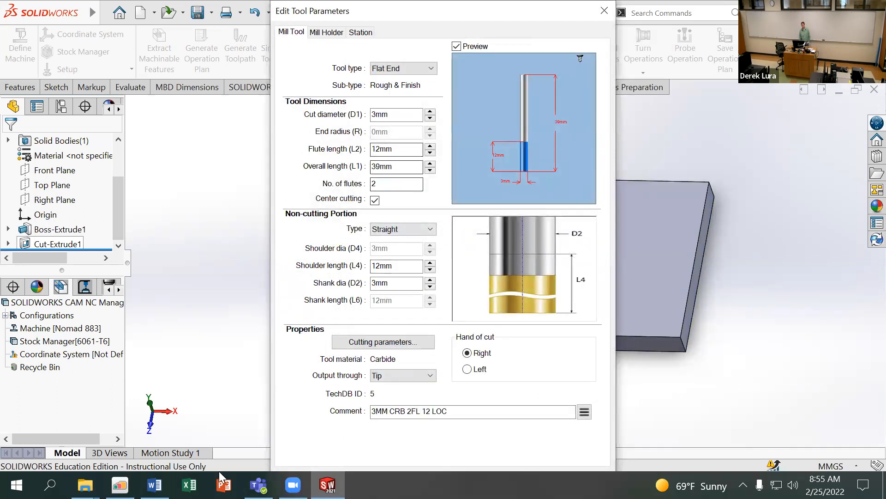
click(155, 484)
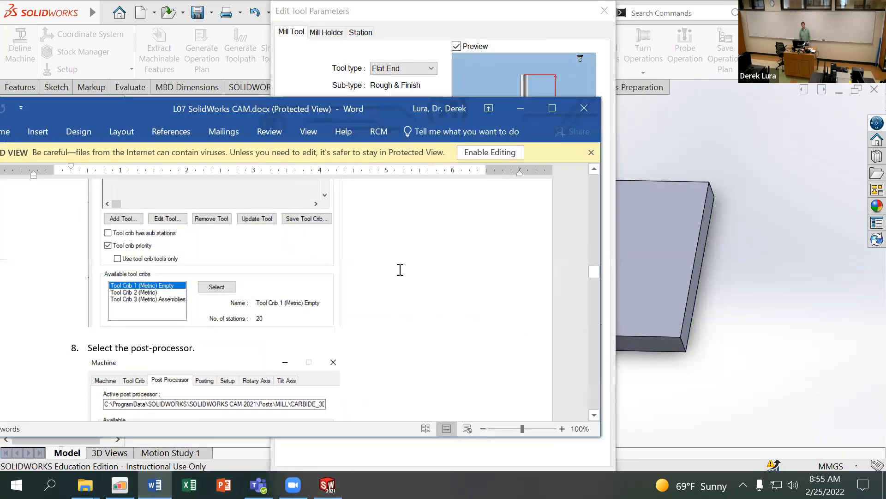
scroll(400, 272, up, 3)
scroll(400, 272, down, 10)
scroll(404, 278, down, 10)
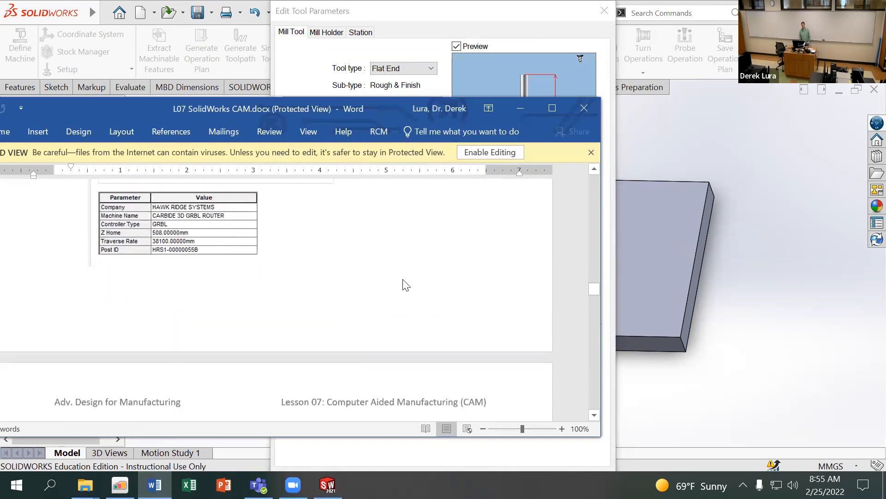
scroll(404, 279, up, 5)
scroll(405, 279, up, 10)
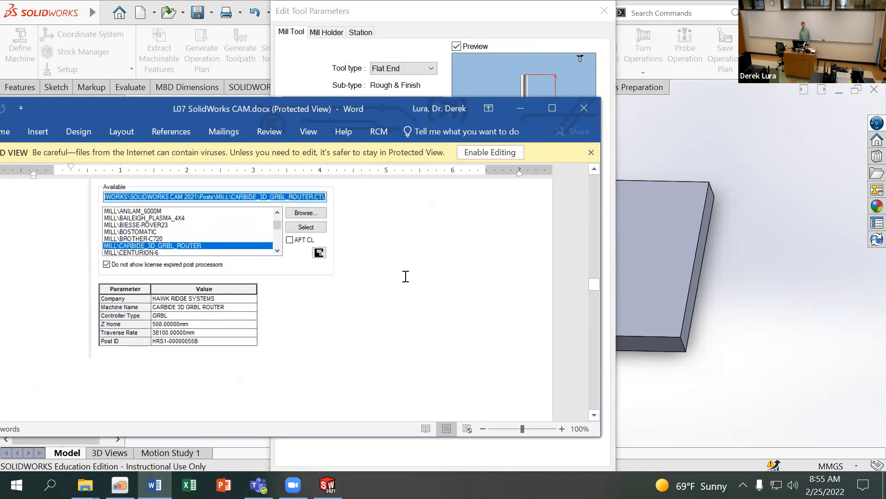
Change the cut diameter (D1) to 3.18 mm and return to the Tool Crib
click(524, 112)
click(391, 114)
drag(391, 114, 355, 108)
text(3.175)
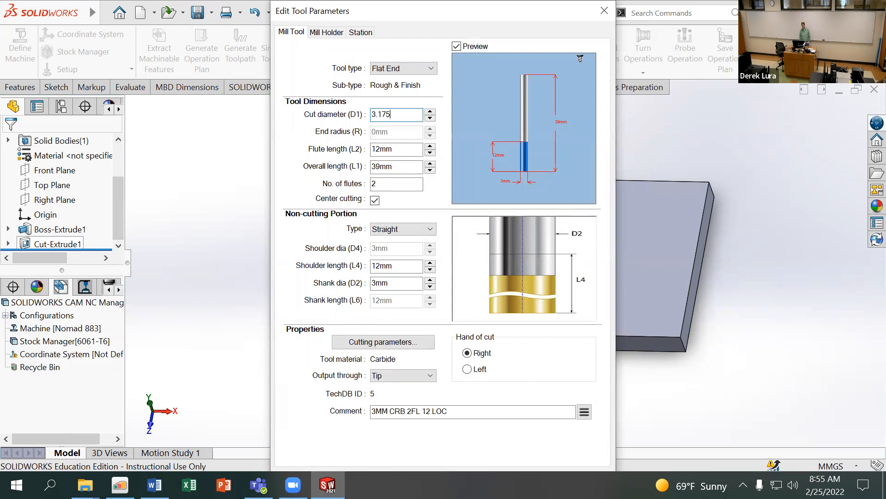
key(Return)
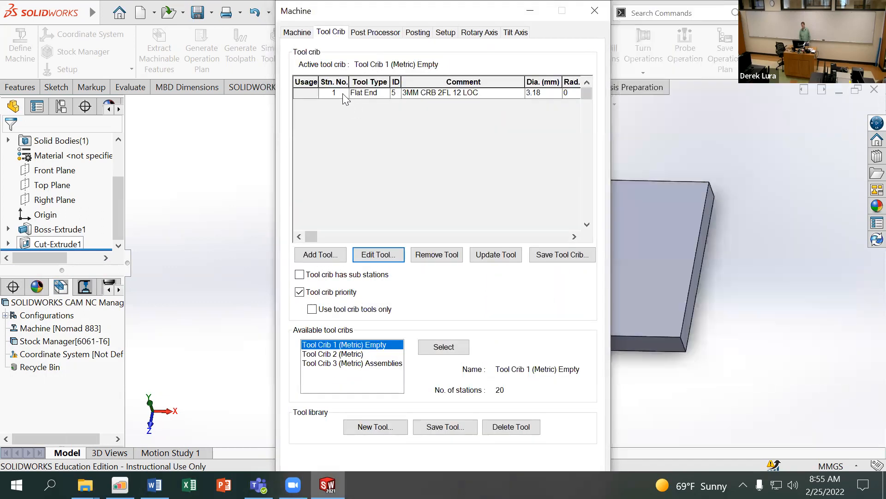
Set the flat end mill's flute length (L2) to 8 mm
click(355, 94)
click(378, 255)
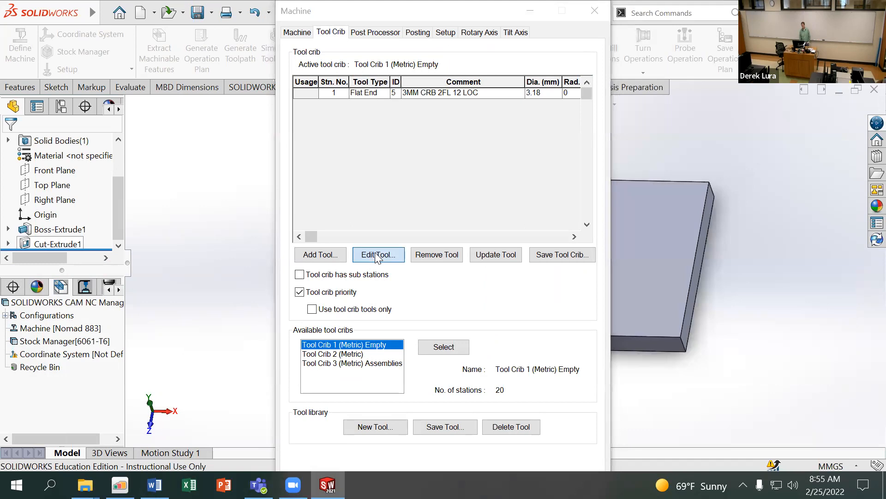
click(404, 148)
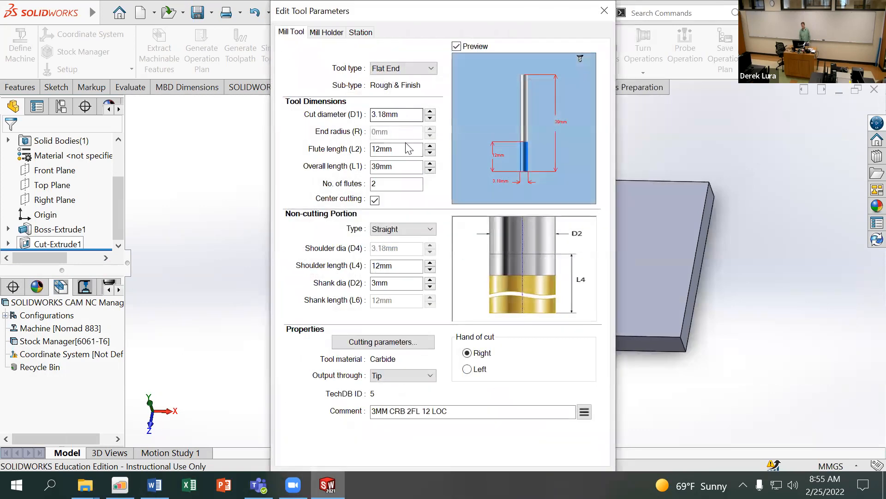
double_click(404, 148)
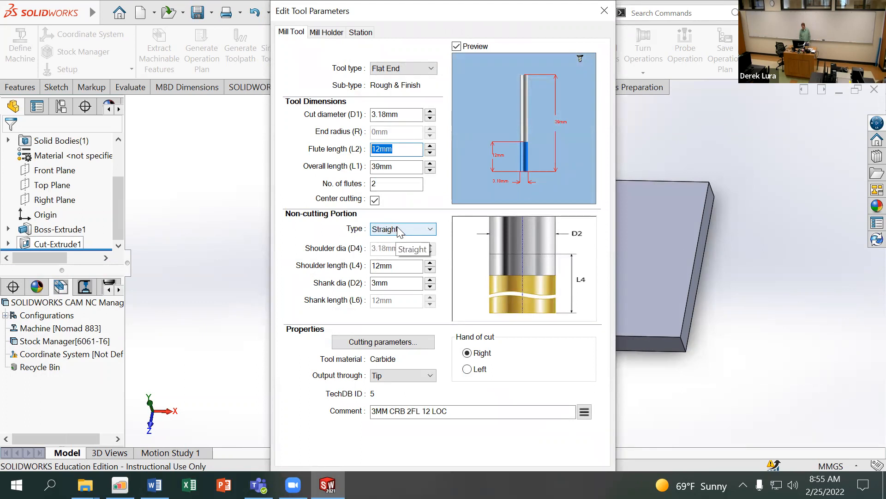
text(8)
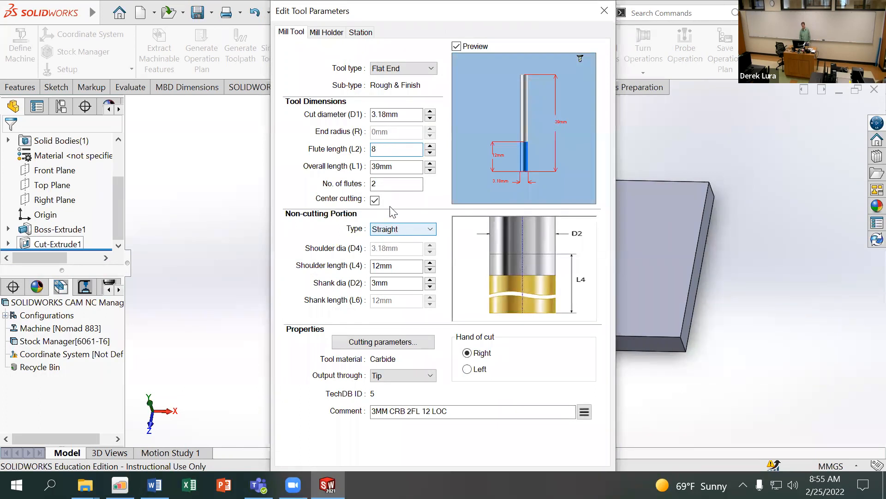
click(405, 166)
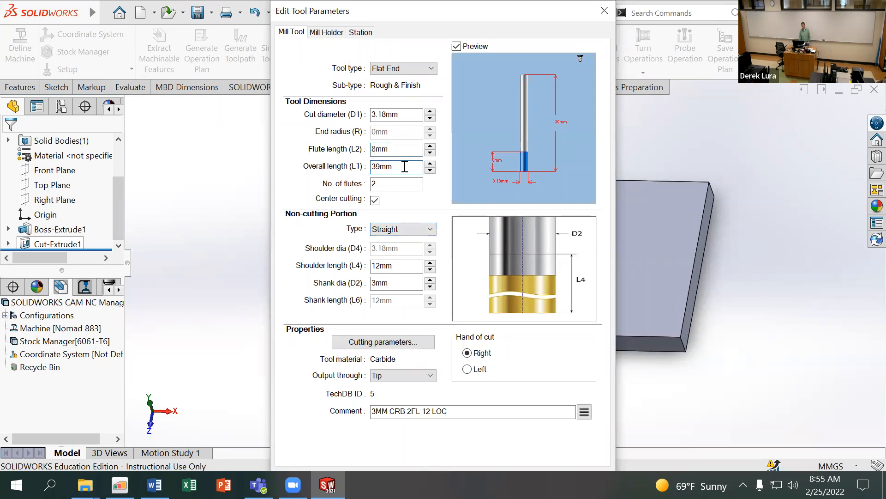
Set the overall length (L1) to 24 mm, correcting a first entry of 18
double_click(404, 166)
text(18)
click(411, 184)
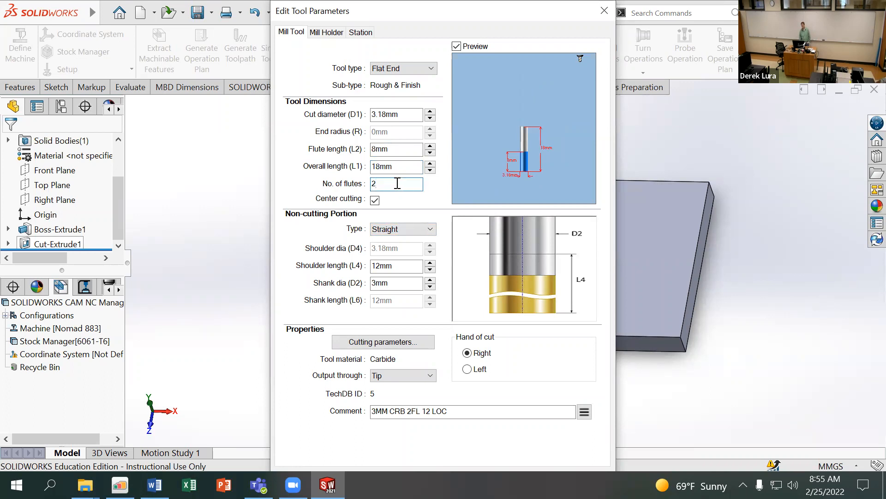
double_click(397, 166)
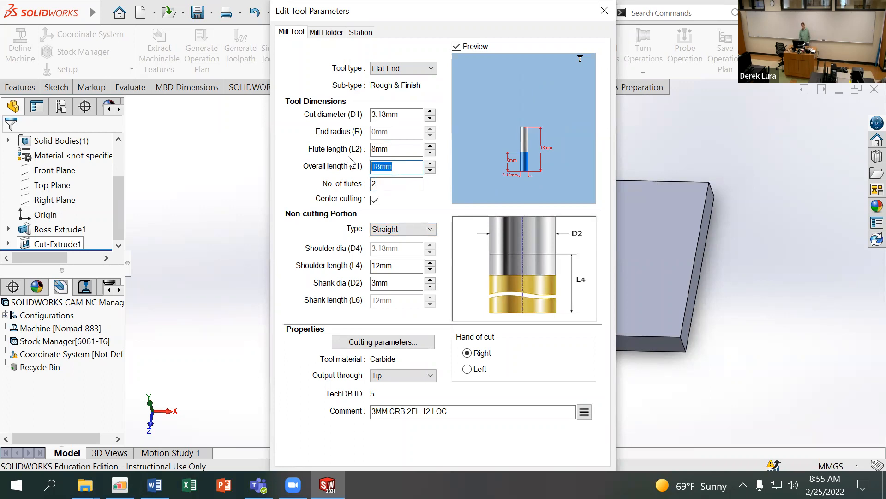
text(24)
click(395, 148)
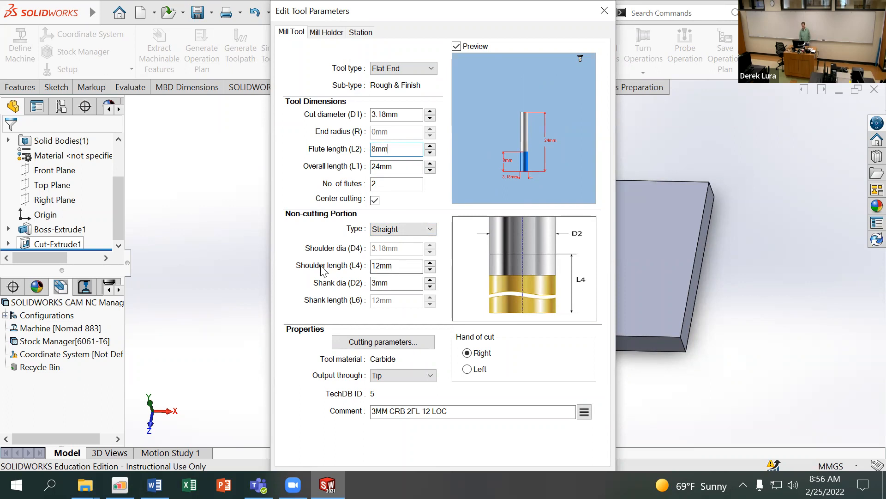
Set the shank diameter (D2) to 3.175 and return to the Tool Crib list
double_click(398, 281)
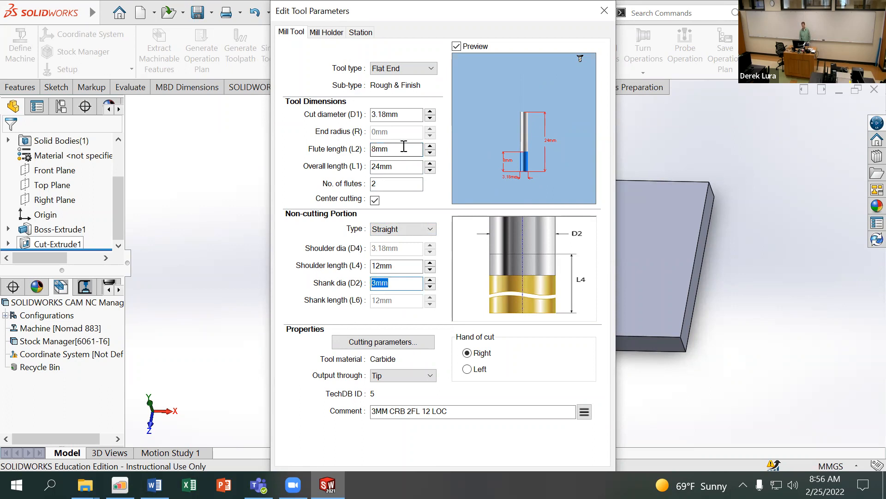
text(3.175)
key(Return)
Review the station 1 tool's Mill Tool dimensions, then close the Nomad 883 Machine dialog
click(378, 84)
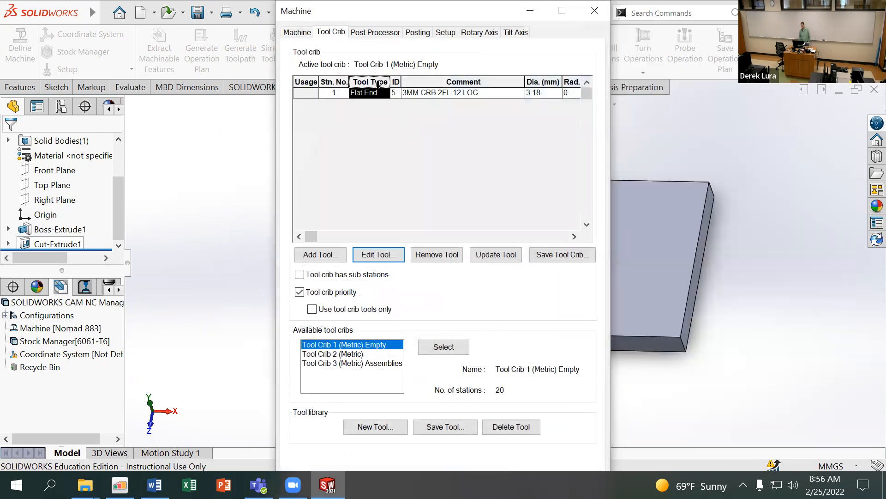
click(385, 255)
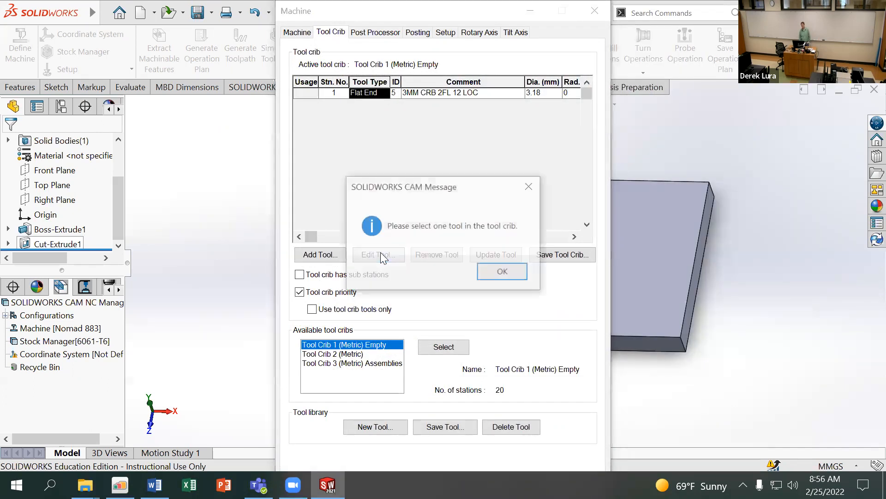
click(489, 271)
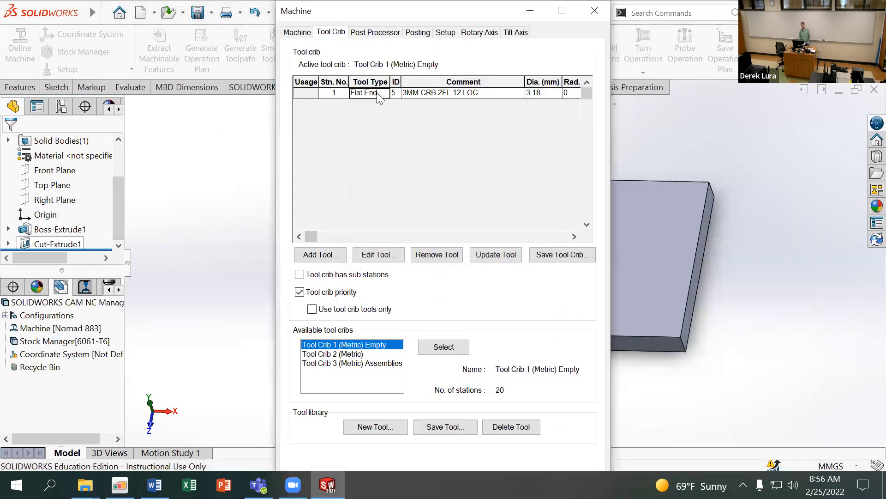
click(377, 254)
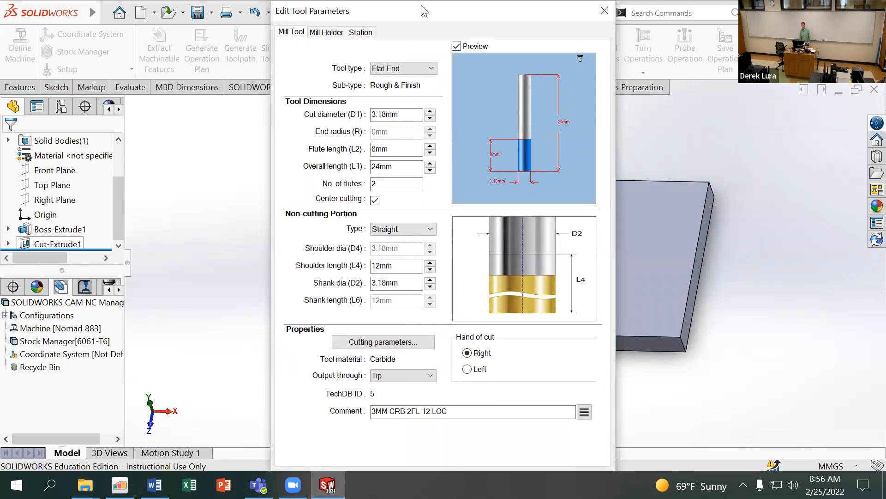
drag(424, 10, 278, 15)
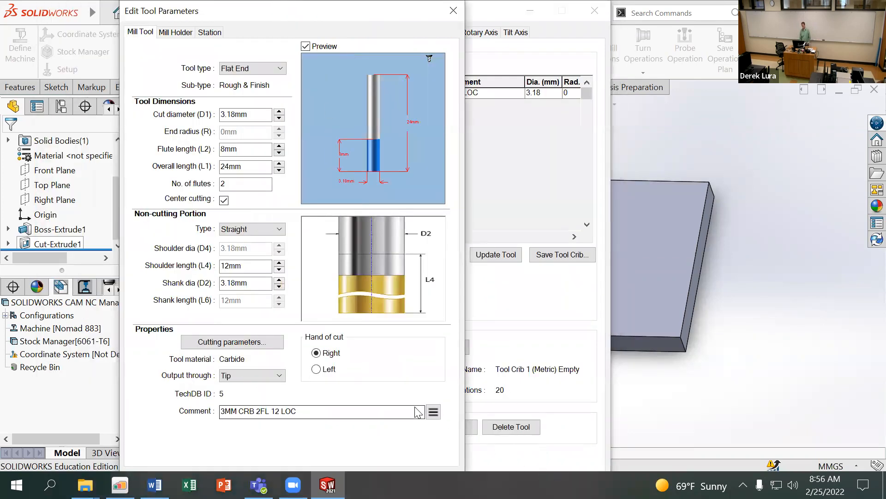
key(Return)
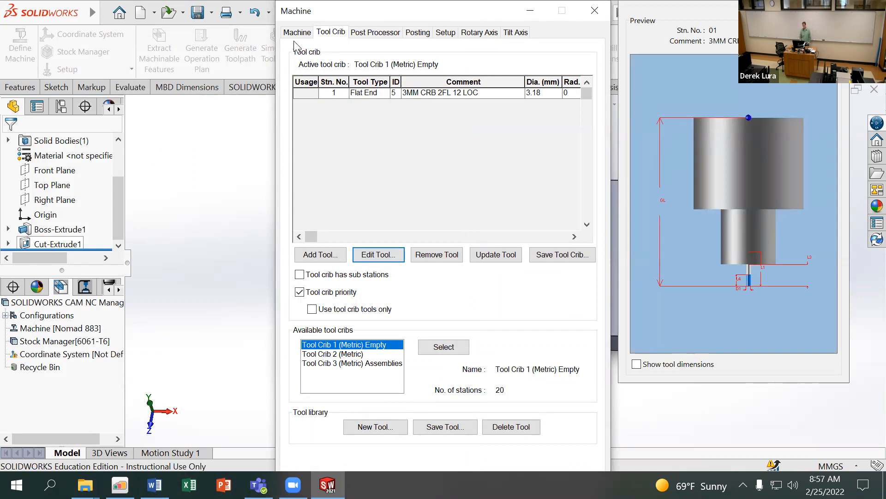
key(Escape)
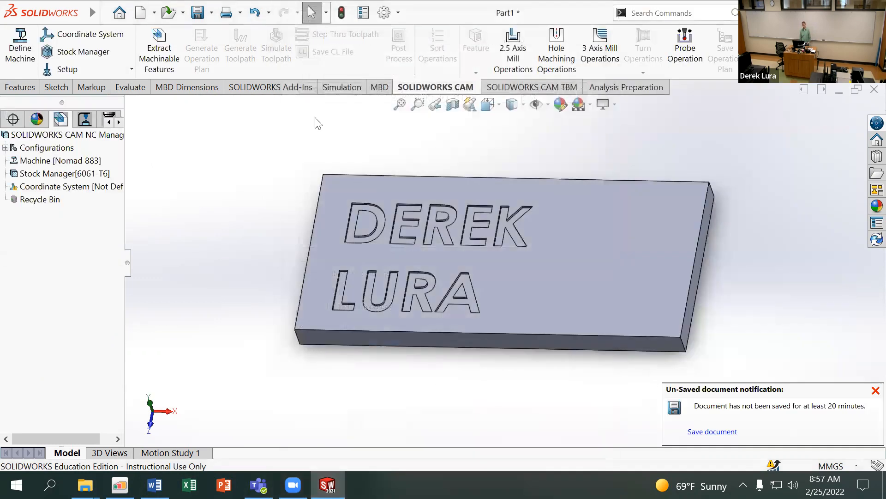
Reopen Machine [Nomad 883] and browse the Flat End tool library without adding a tool
click(54, 161)
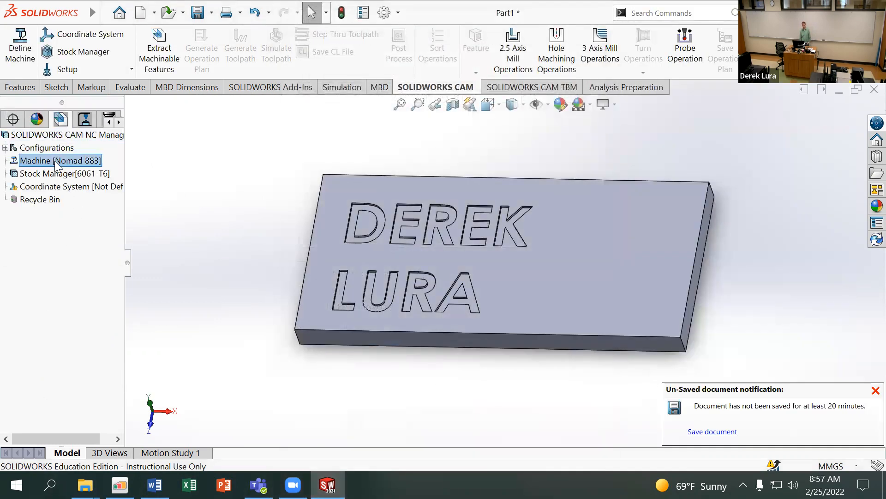
double_click(53, 163)
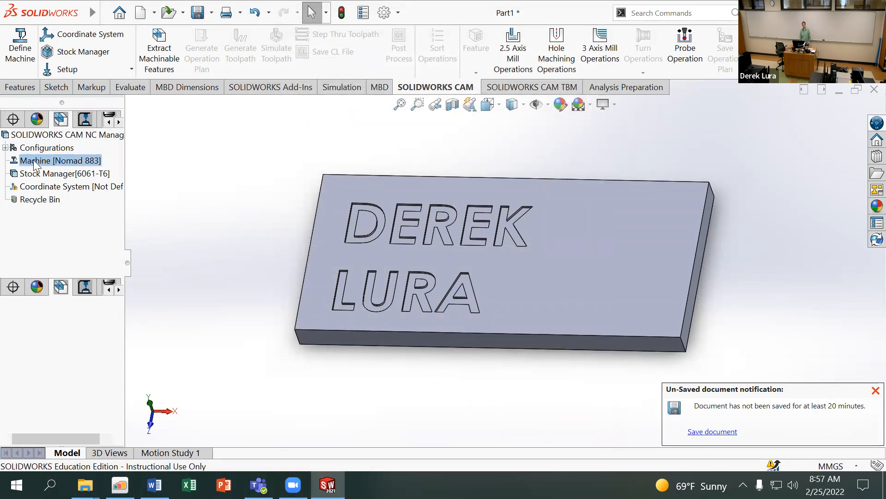
double_click(34, 160)
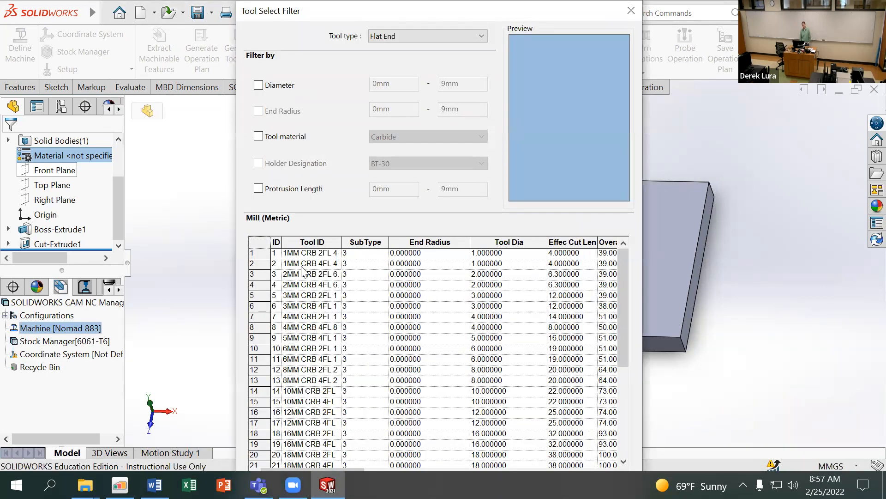
click(307, 274)
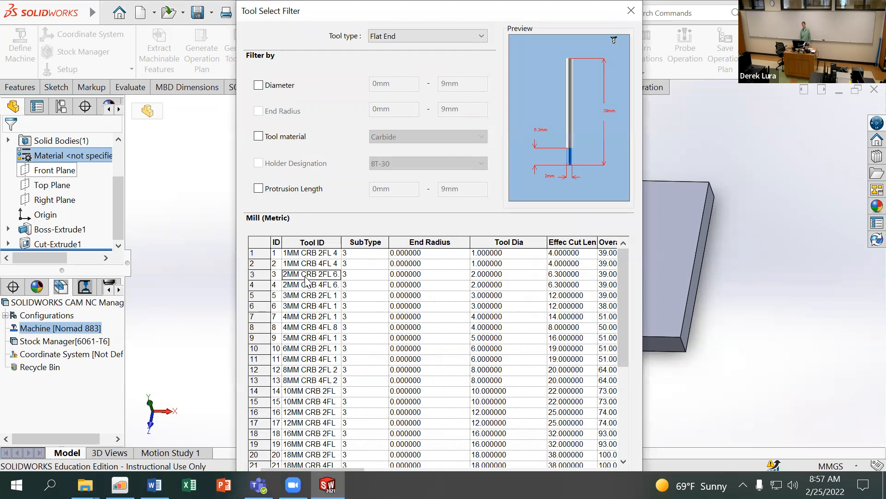
click(426, 35)
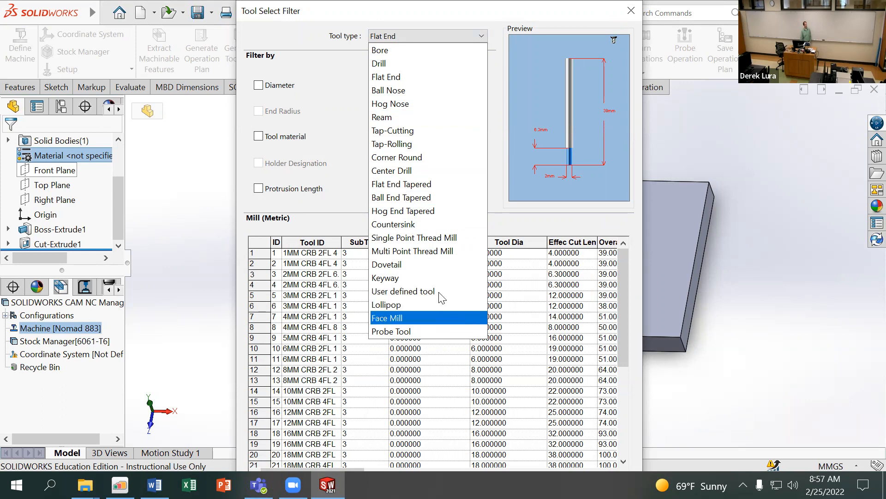
click(421, 76)
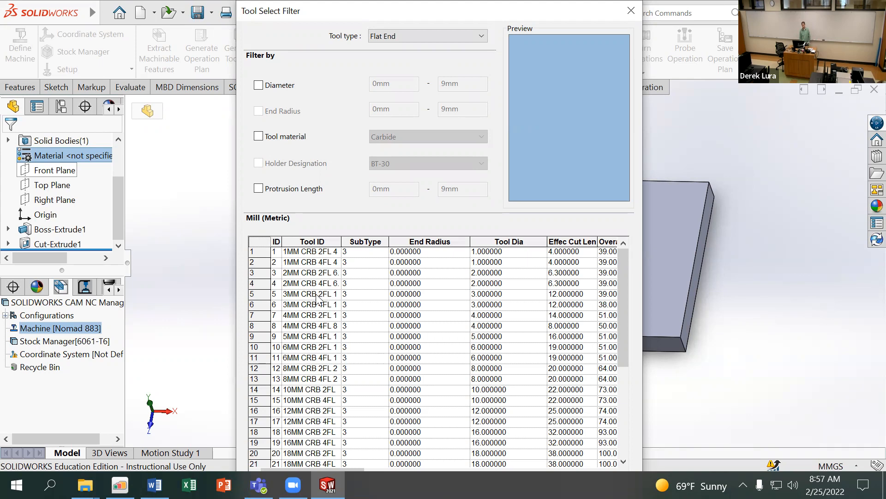
click(631, 11)
Open the station 1 flat end mill's parameters showing 3.18 mm diameter and 8 mm flutes
click(370, 94)
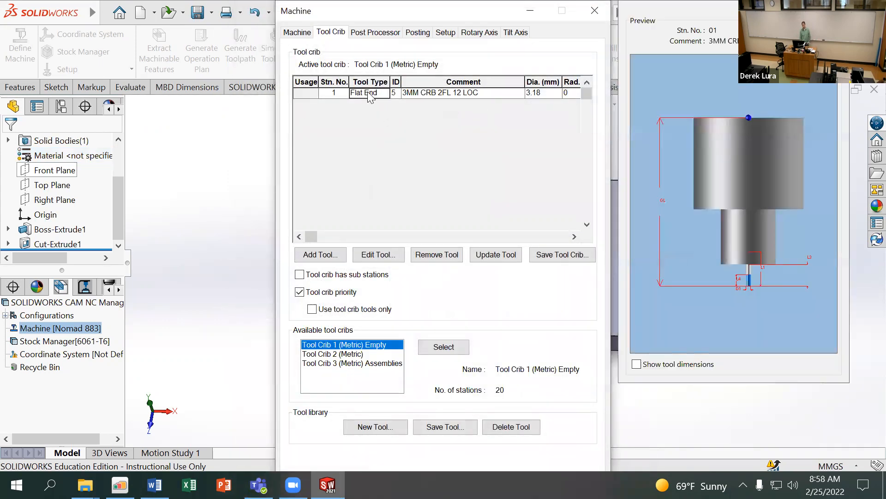
click(383, 255)
click(383, 255)
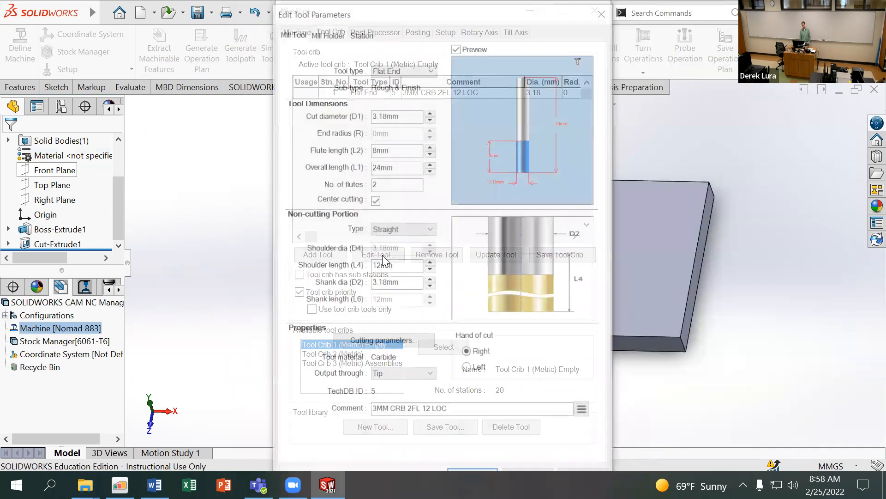
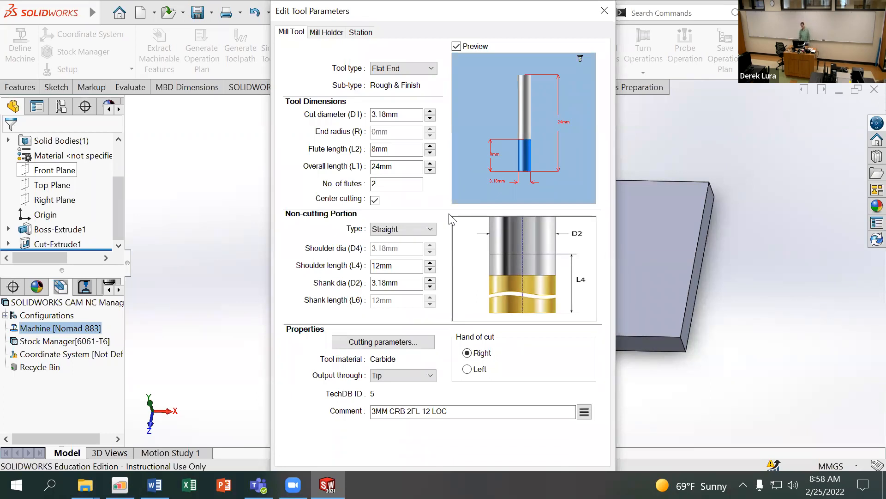
Close the tool parameters editor and switch the Machine dialog to the Post Processor settings
key(Return)
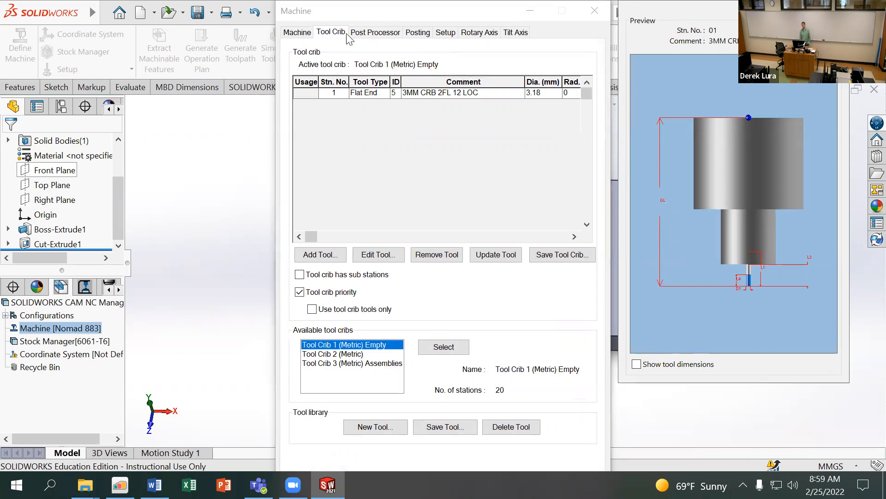
click(375, 32)
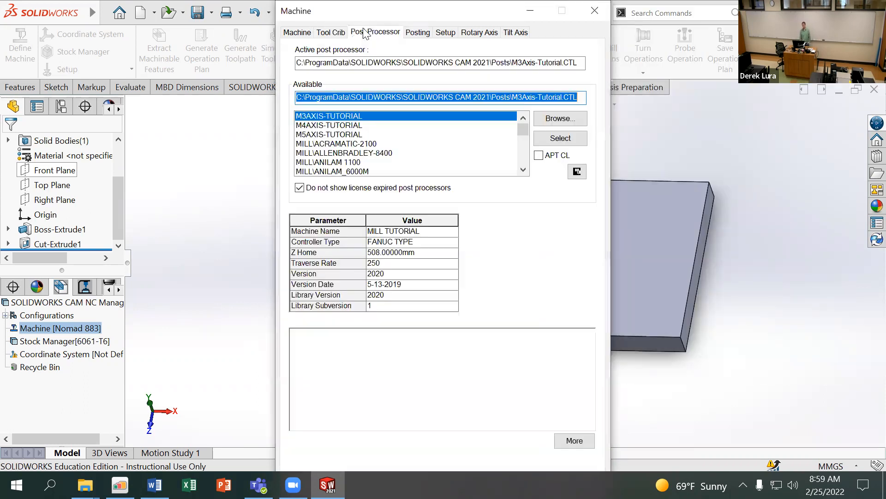
Check the available post processor folder path, then bring forward the *.ctl search results on Local Disk (C:)
click(345, 98)
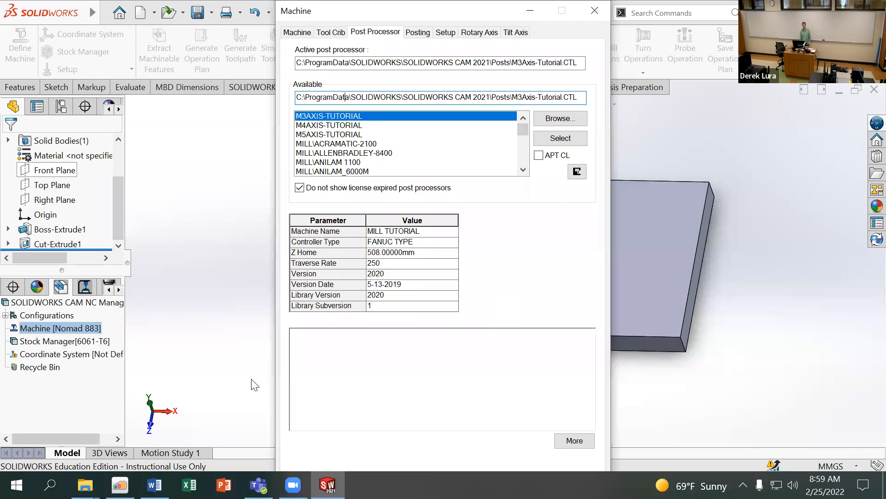
click(85, 484)
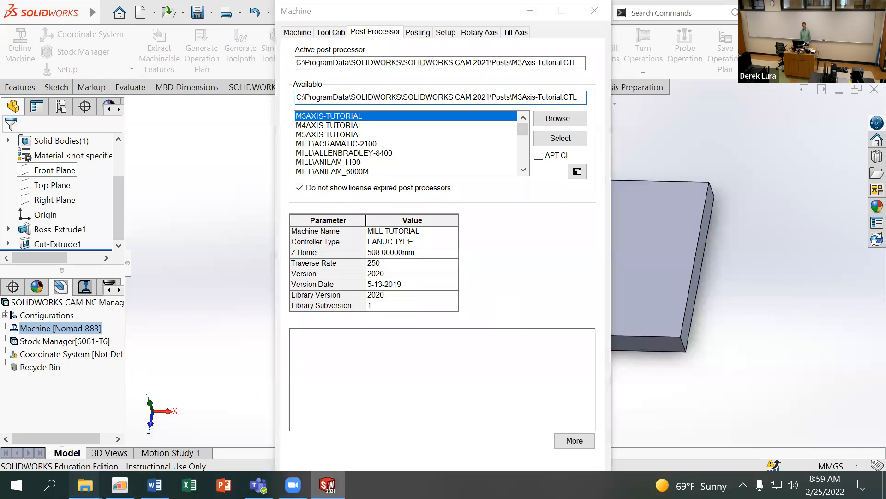
click(103, 429)
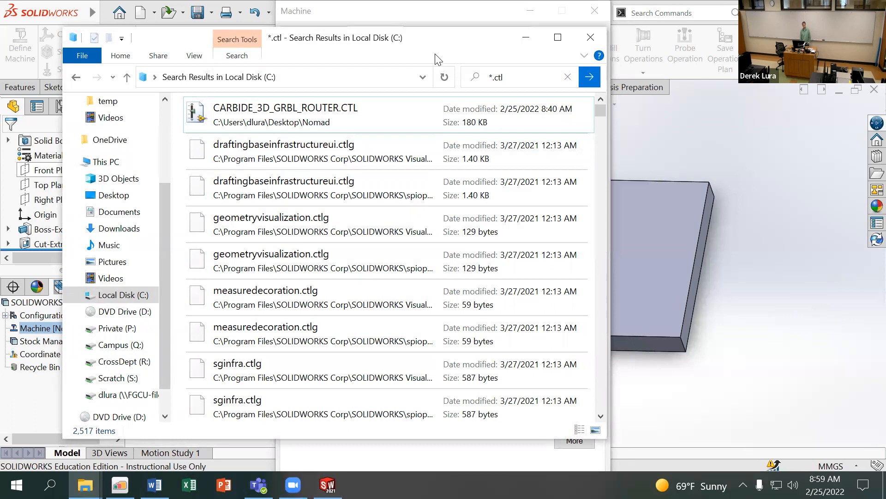
Select the folder part of the active post path, then open dialog4.ctl's file location
click(526, 37)
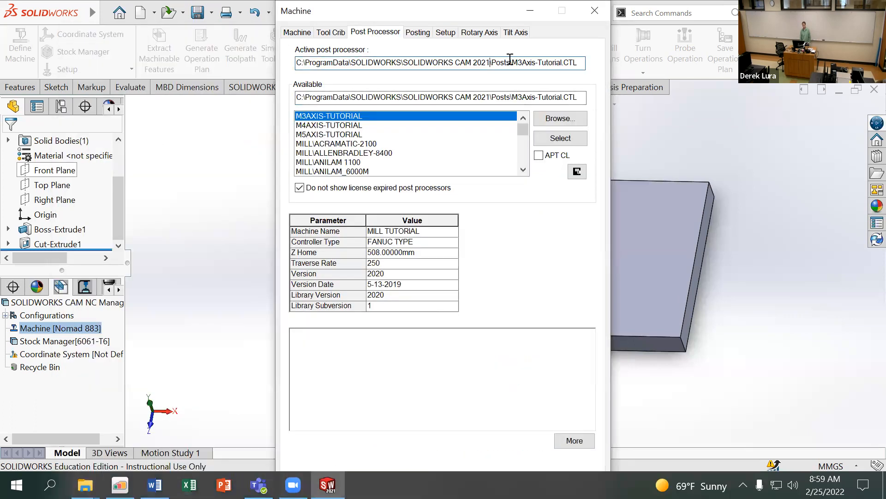
drag(512, 63, 267, 66)
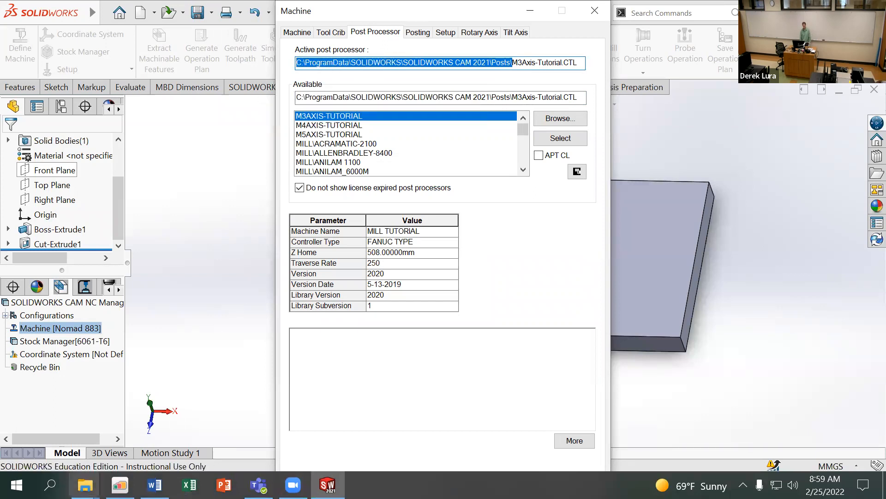
click(85, 484)
click(78, 440)
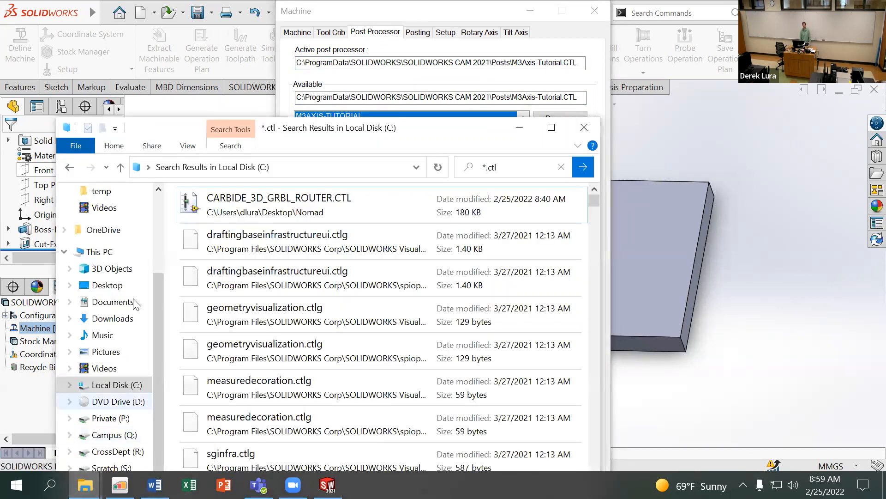
click(291, 161)
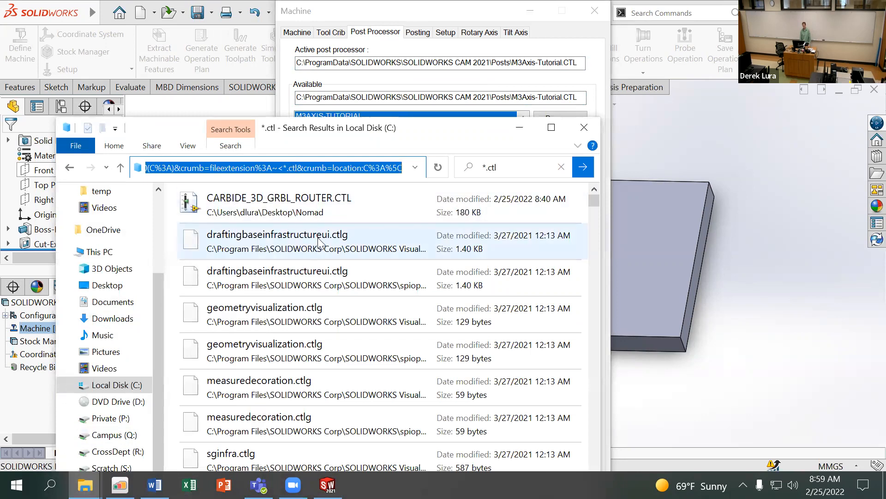
scroll(320, 250, down, 10)
scroll(321, 250, down, 5)
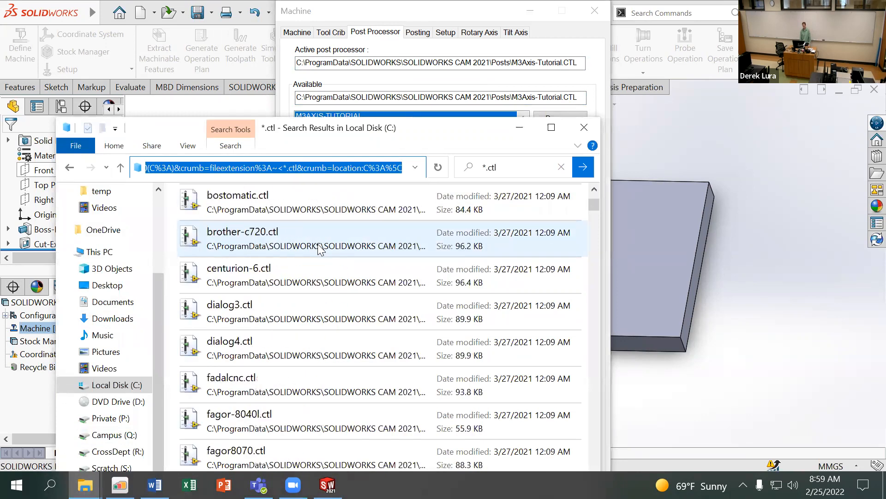
right_click(308, 360)
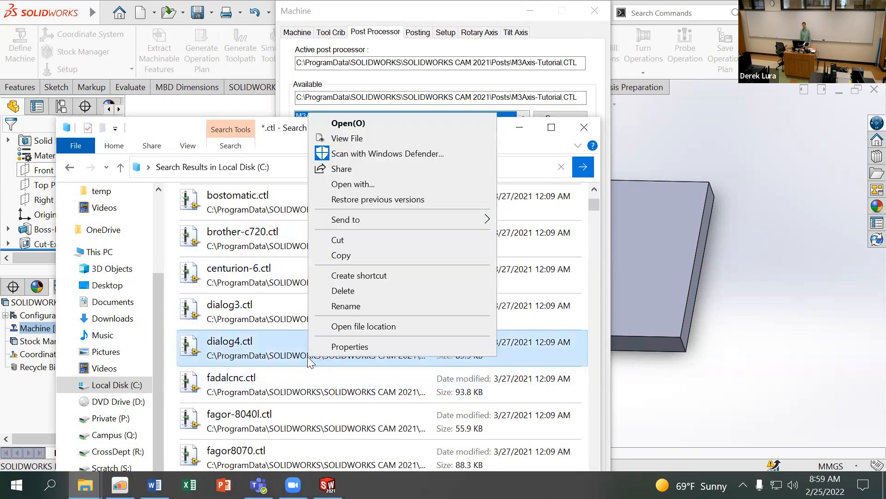
click(344, 325)
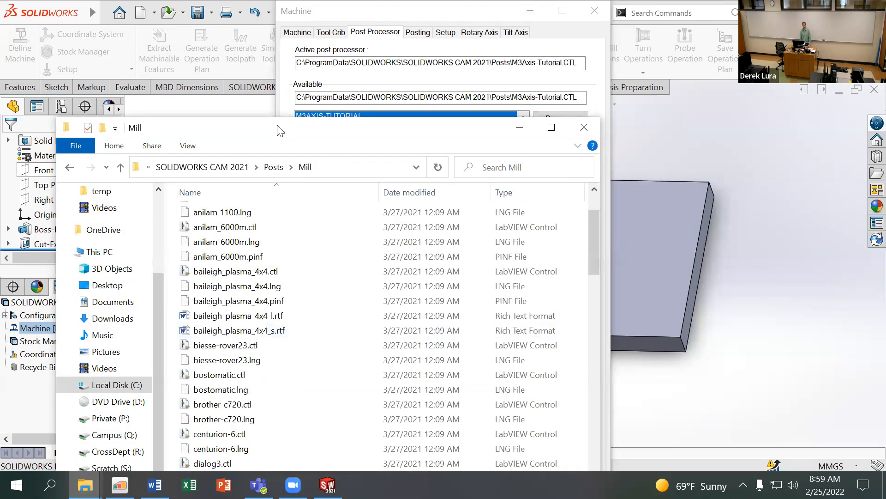
Verify the Mill folder's full path against the post processor path, browsing drive C: and back
drag(278, 126, 280, 59)
click(346, 101)
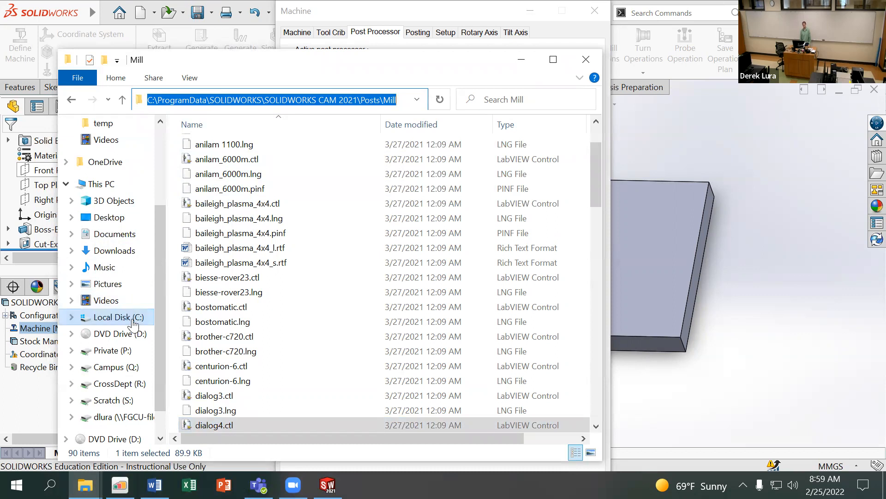
click(132, 319)
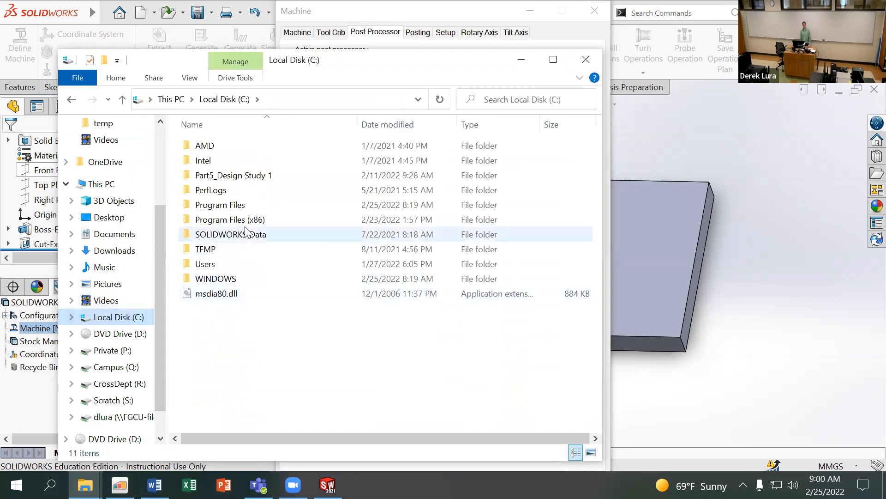
click(326, 100)
click(70, 101)
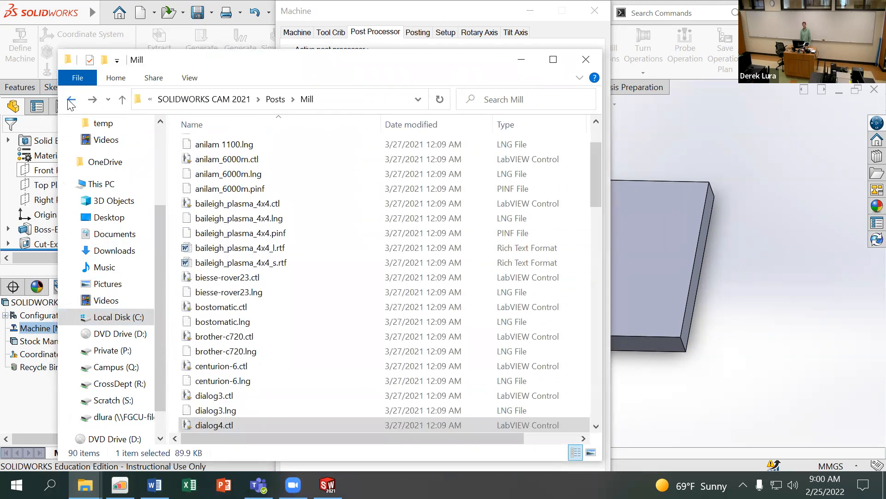
click(403, 15)
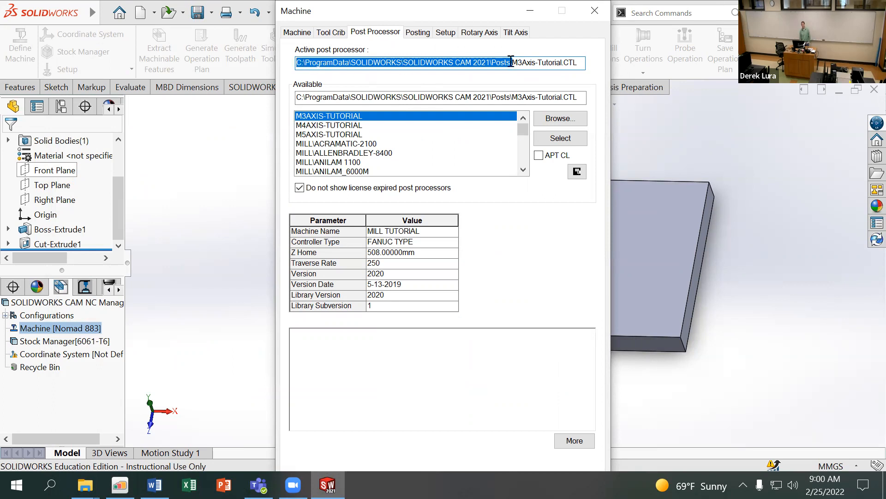
click(85, 485)
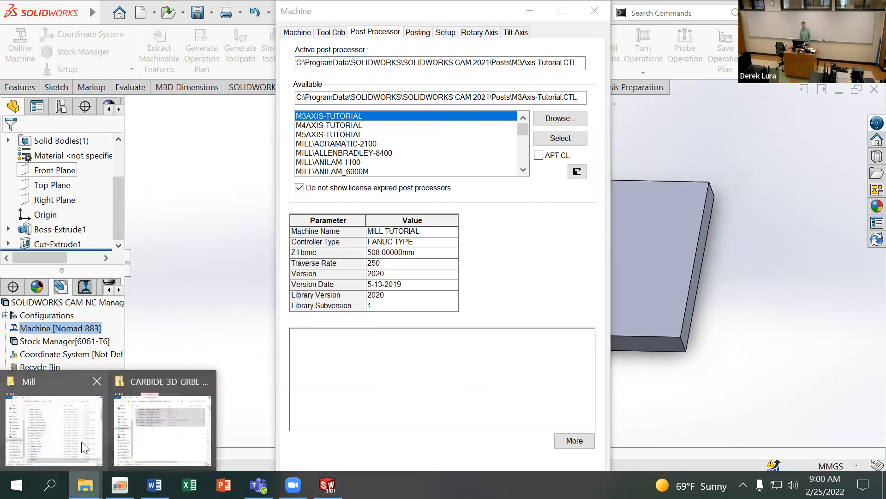
click(79, 438)
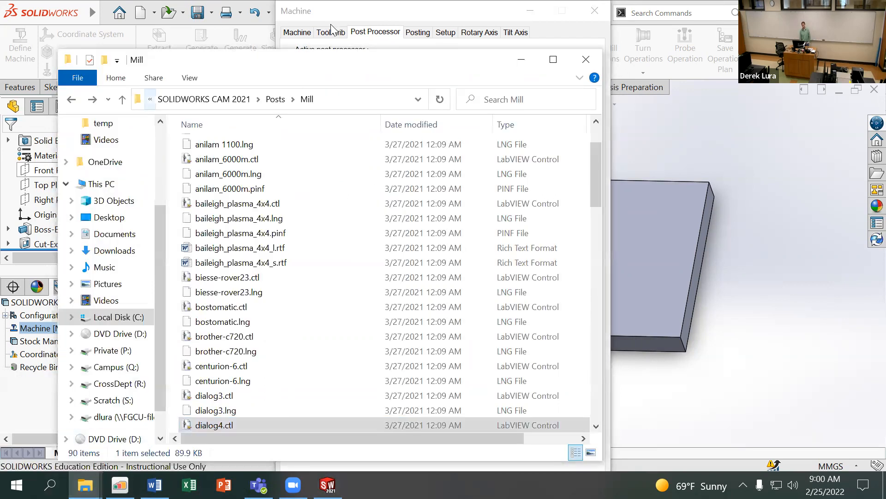
click(338, 96)
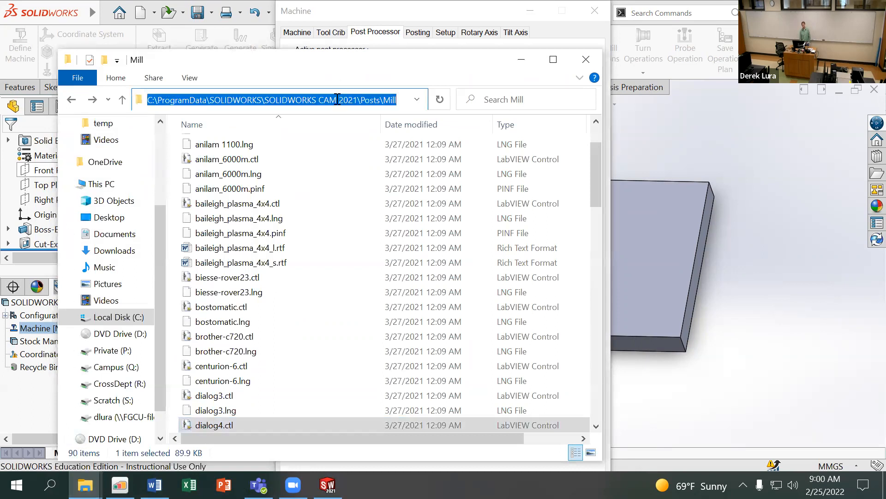
key(Escape)
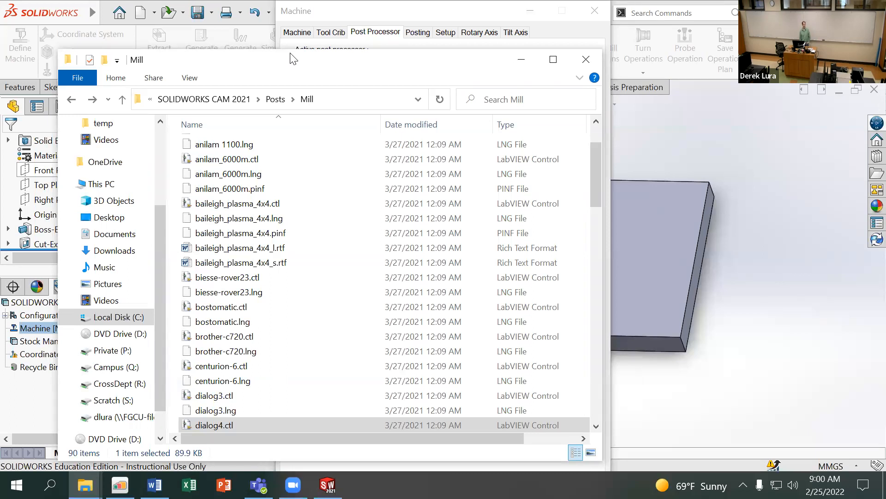
drag(291, 58, 276, 27)
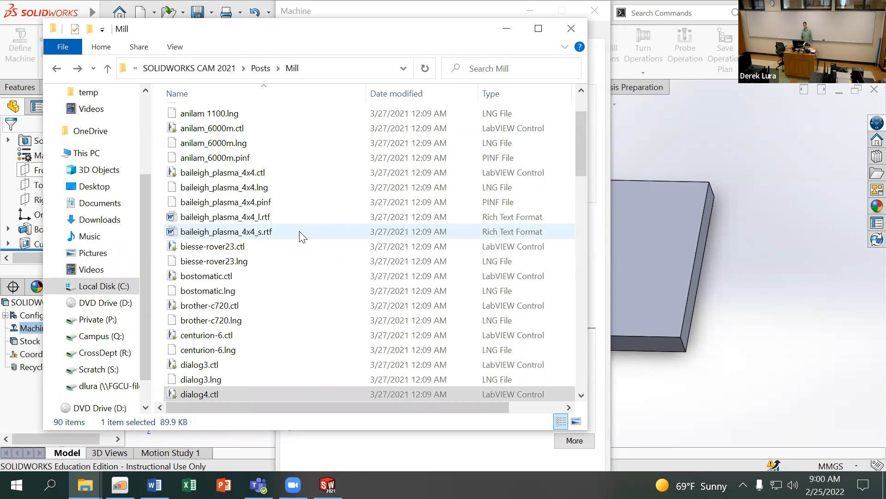
Copy the seven CARBIDE_3D_GRBL_ROUTER post files from the CARBIDE_3D_GRBL_CONTROL.zip contents
click(85, 485)
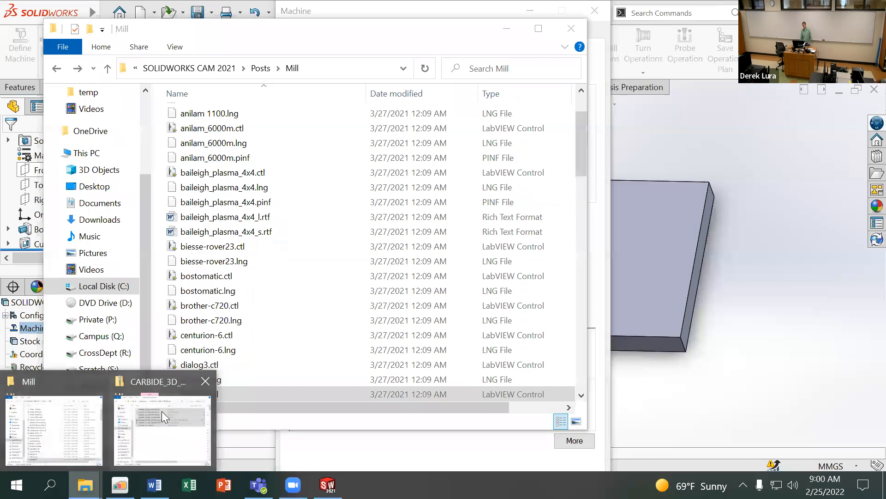
click(158, 420)
right_click(545, 223)
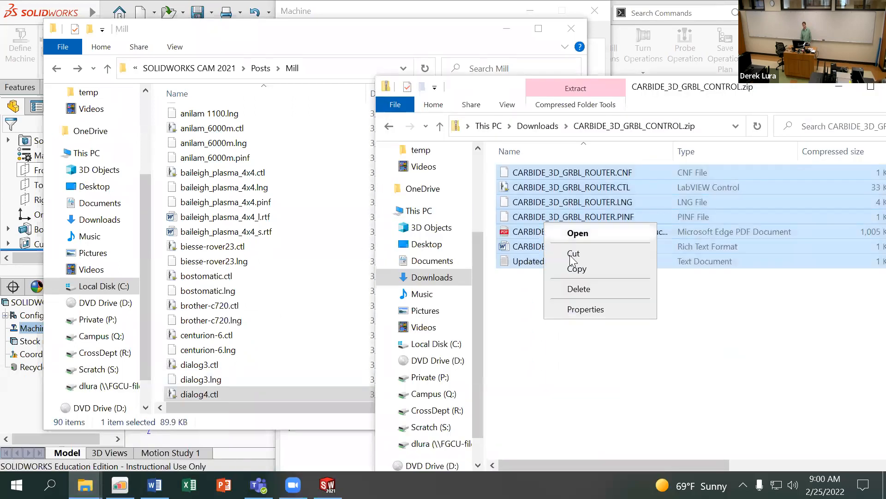
click(577, 268)
Paste the router post files into the Posts Mill folder, bringing it to 97 items
click(342, 187)
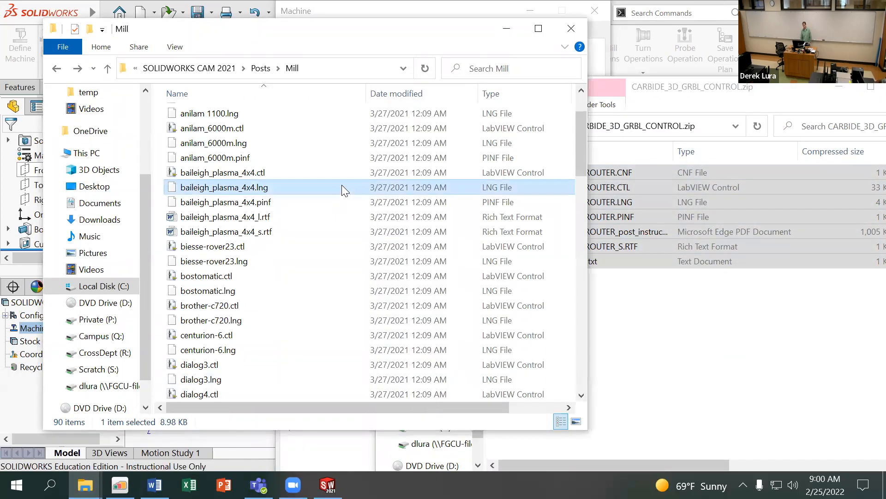
right_click(342, 187)
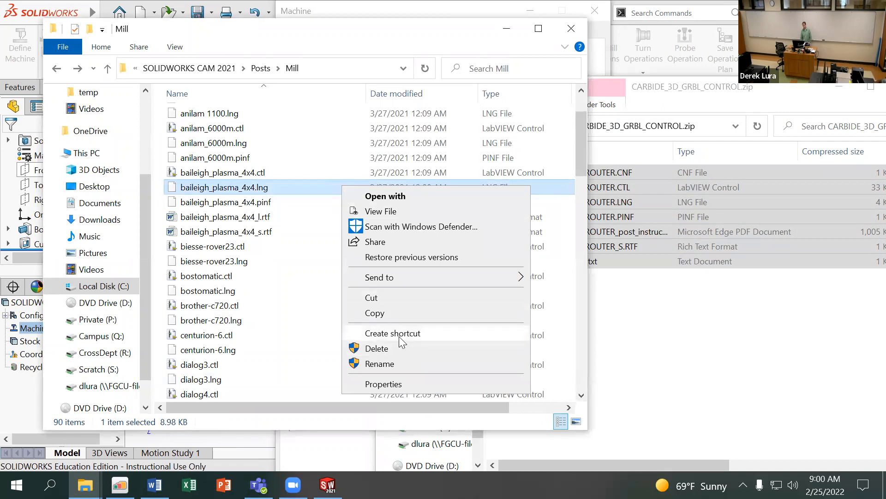
click(312, 319)
right_click(312, 320)
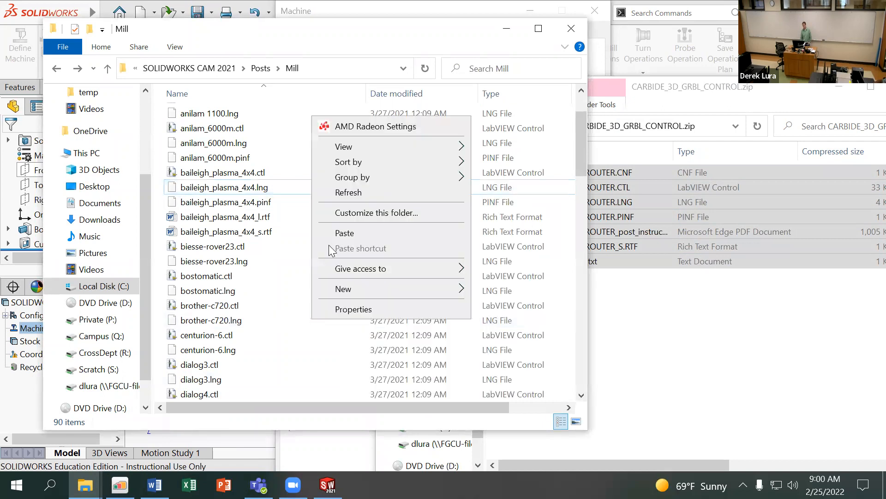
click(339, 233)
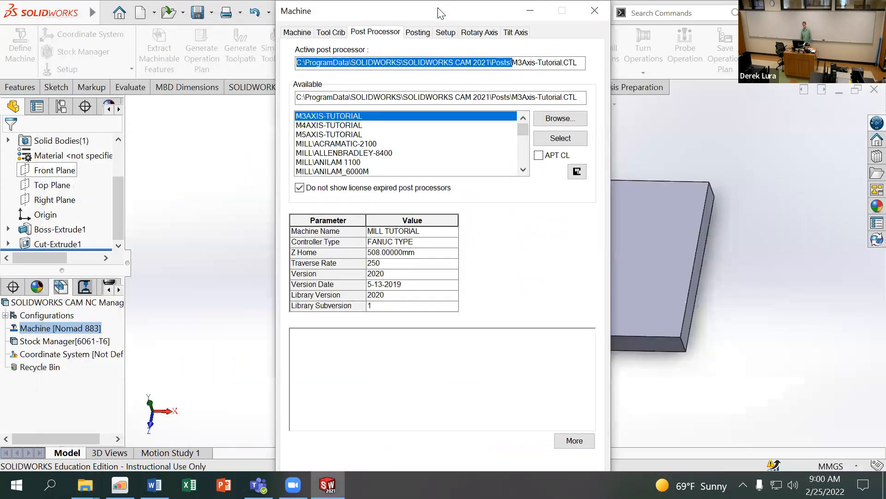
Review the Machine and Tool Crib tabs, then browse the Posts folder for a Controller (*.ctl) file
click(441, 9)
click(330, 32)
click(358, 33)
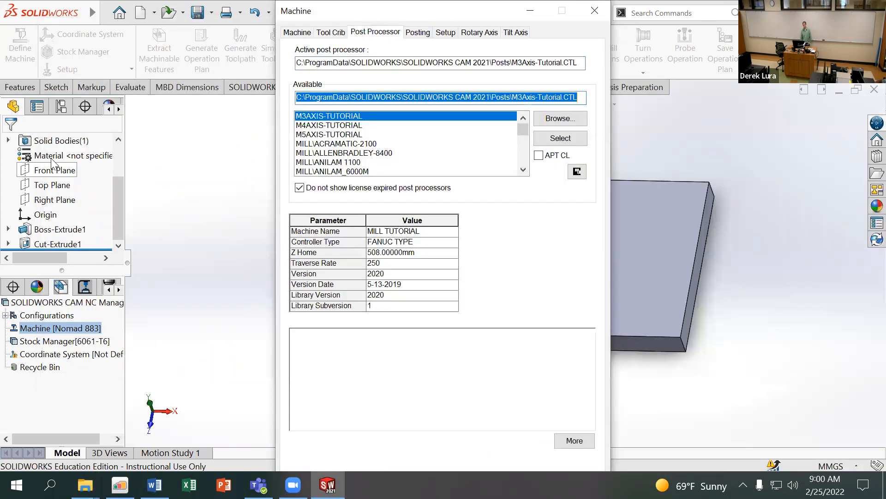
click(297, 32)
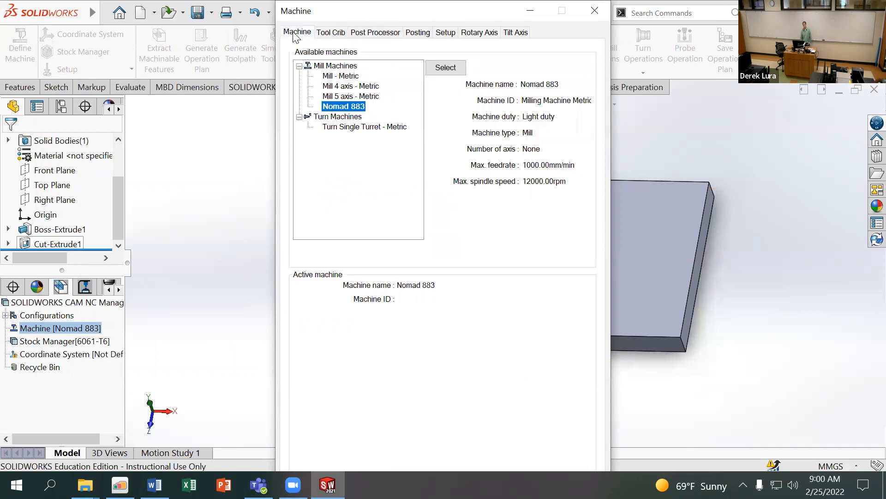
click(323, 34)
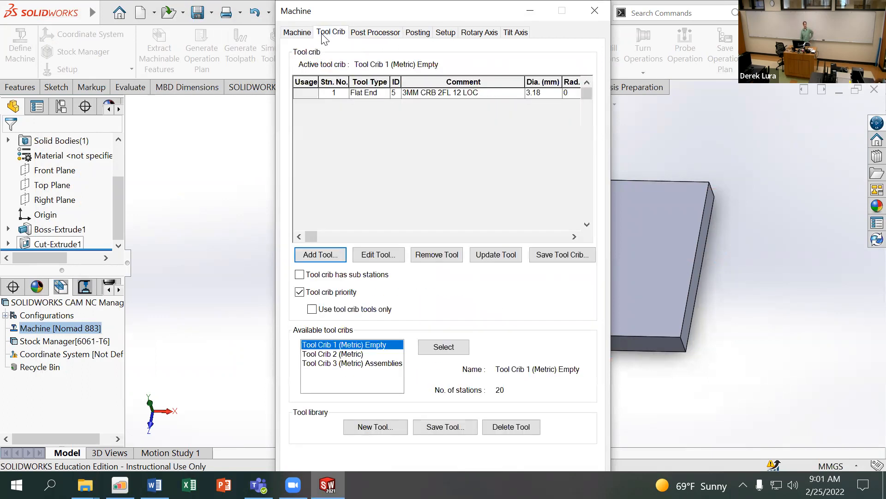
click(359, 32)
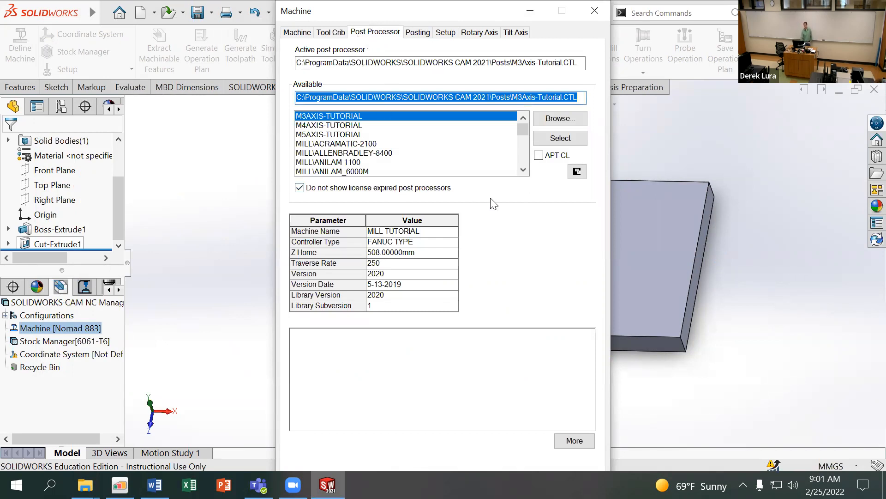
click(549, 122)
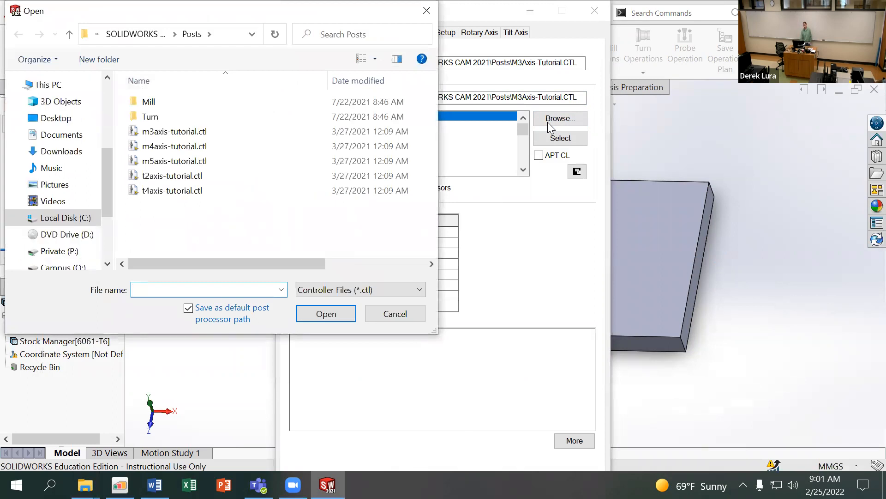
Load CARBIDE_3D_GRBL_ROUTER.CTL from the Posts Mill folder as the available post
double_click(173, 103)
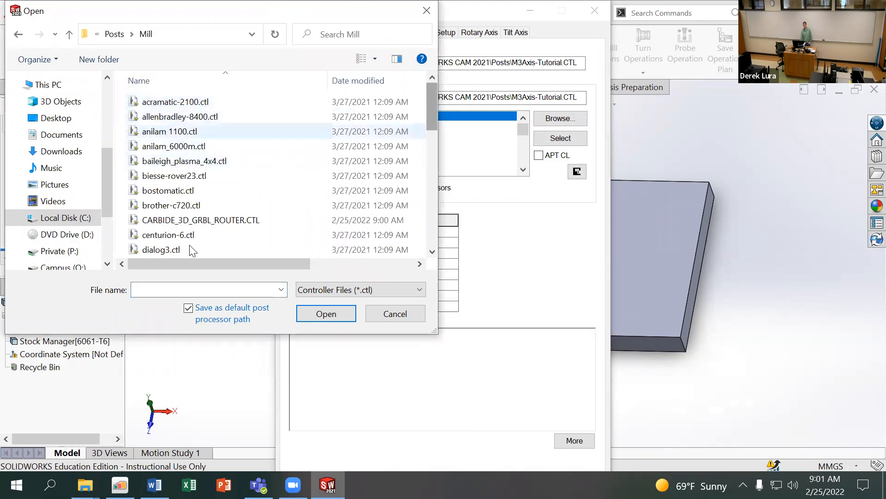
click(194, 221)
click(331, 317)
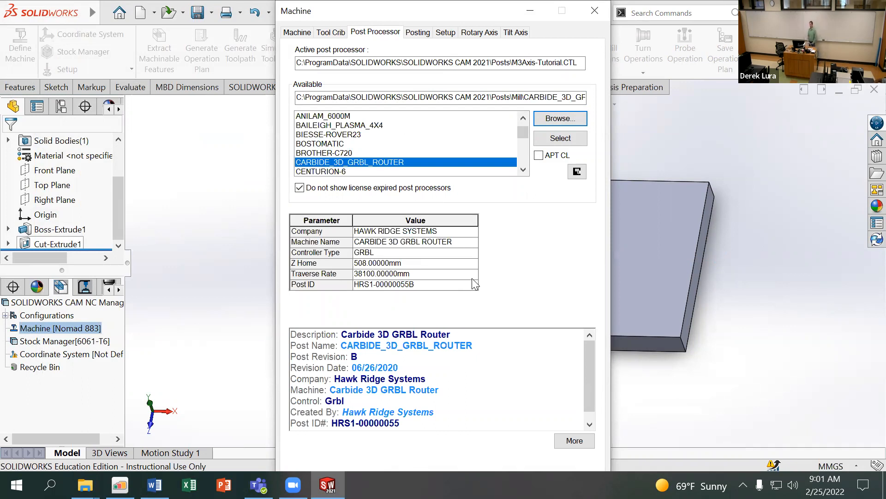
scroll(411, 362, down, 1)
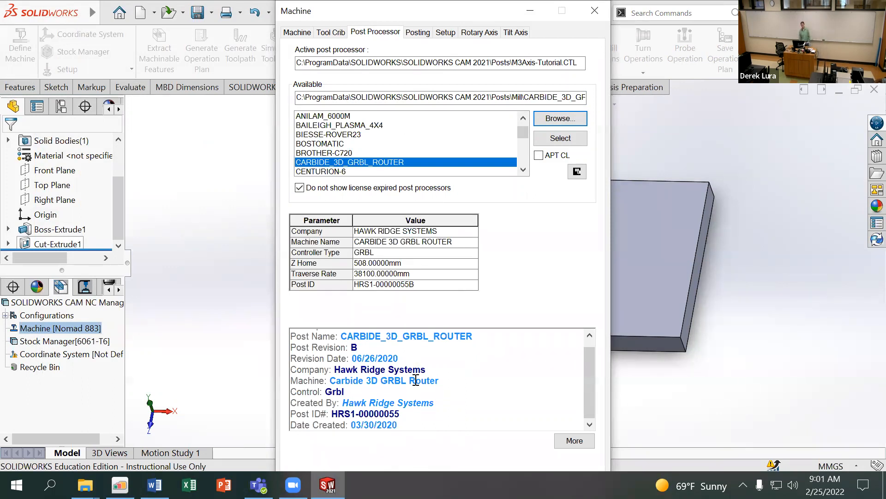
scroll(416, 374, up, 1)
drag(337, 379, 461, 372)
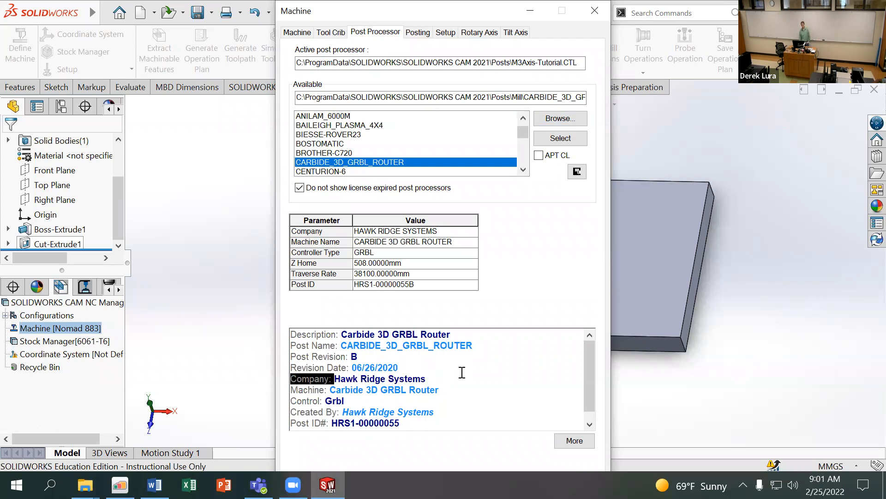
drag(370, 379, 331, 379)
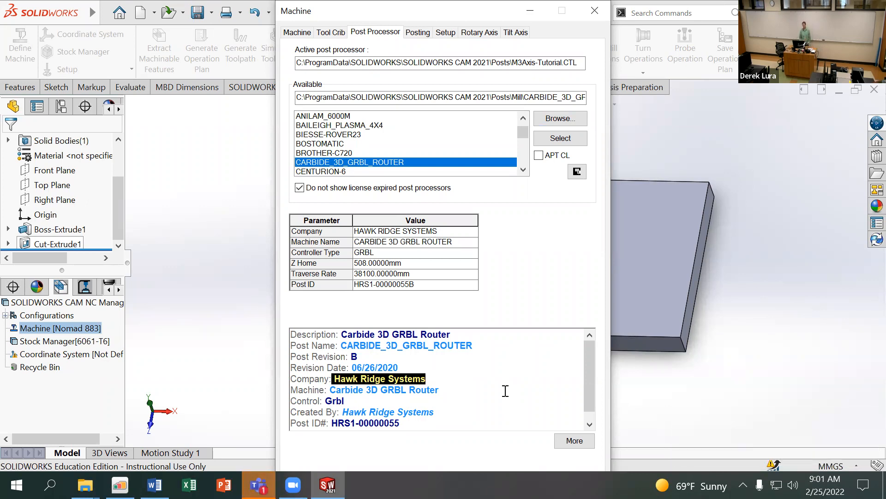
click(85, 485)
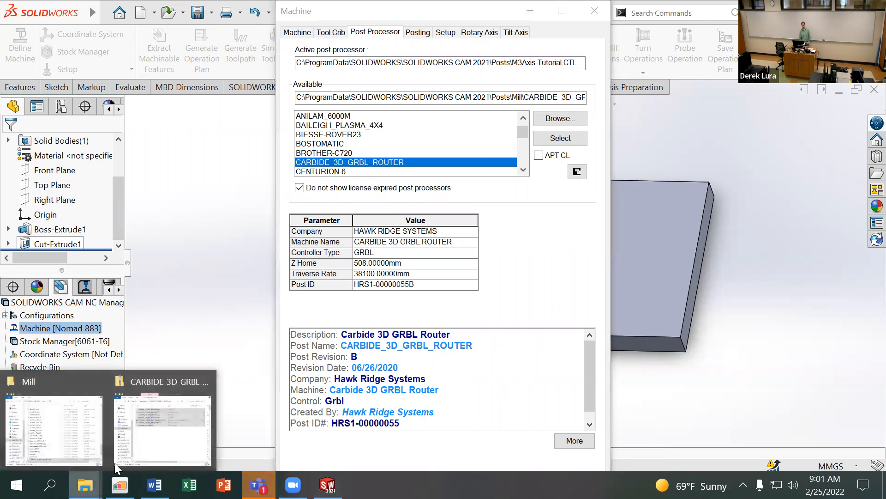
click(139, 449)
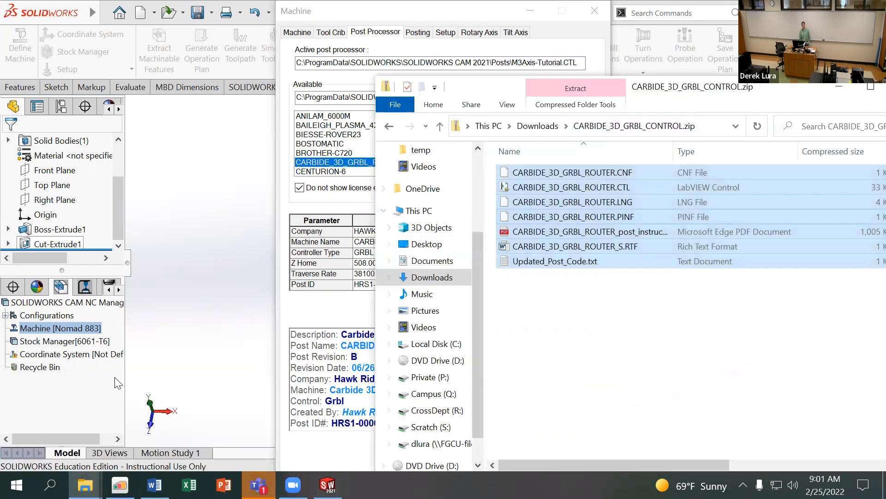
click(86, 484)
click(69, 428)
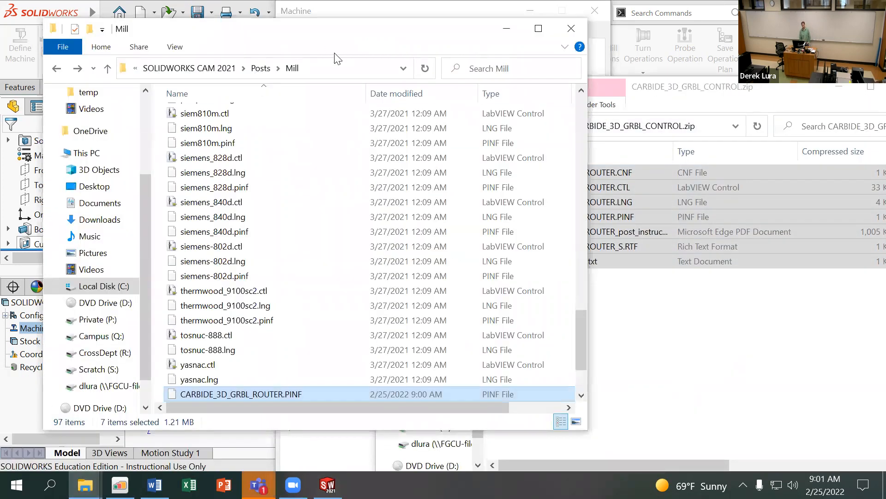
click(332, 64)
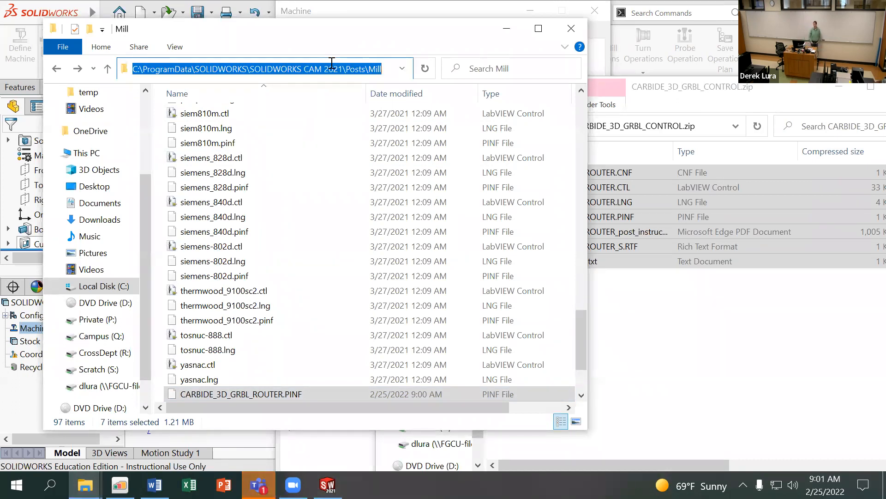
click(506, 28)
click(466, 11)
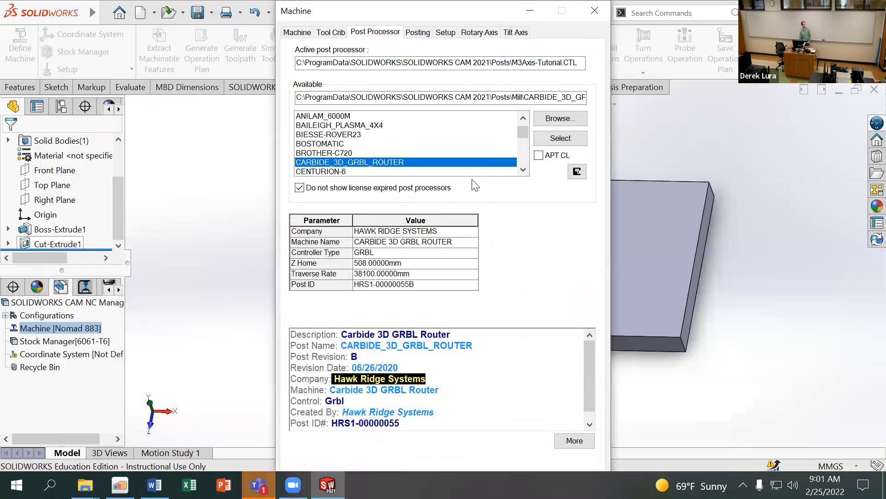
click(540, 119)
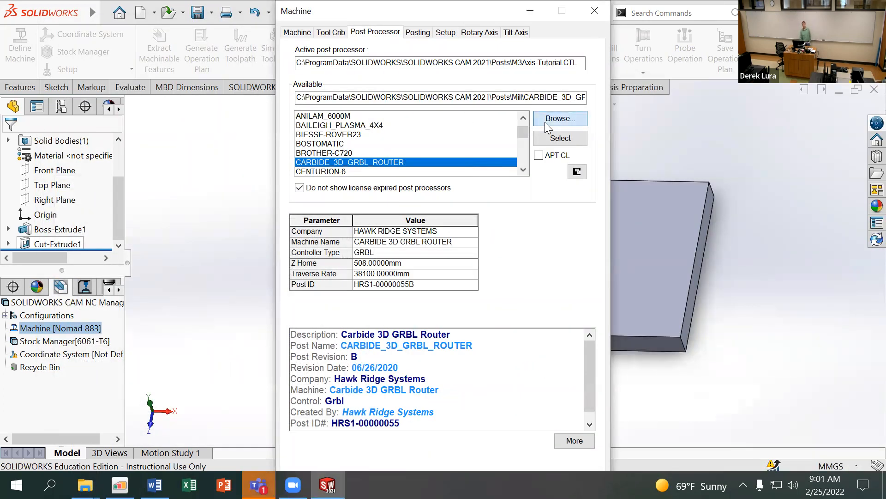
click(208, 220)
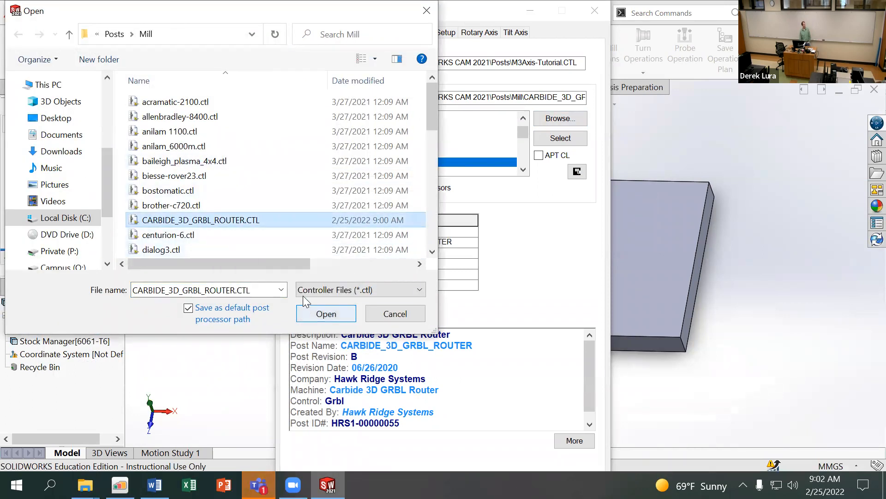
click(326, 313)
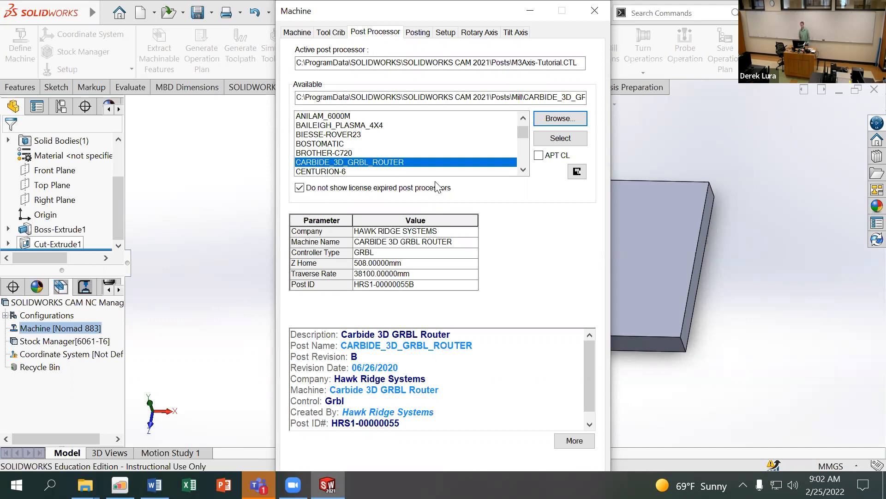
Browse the Posting, Setup, Rotary and Tilt axis options, ending on Tool Crib 1 (Metric) Empty
click(417, 32)
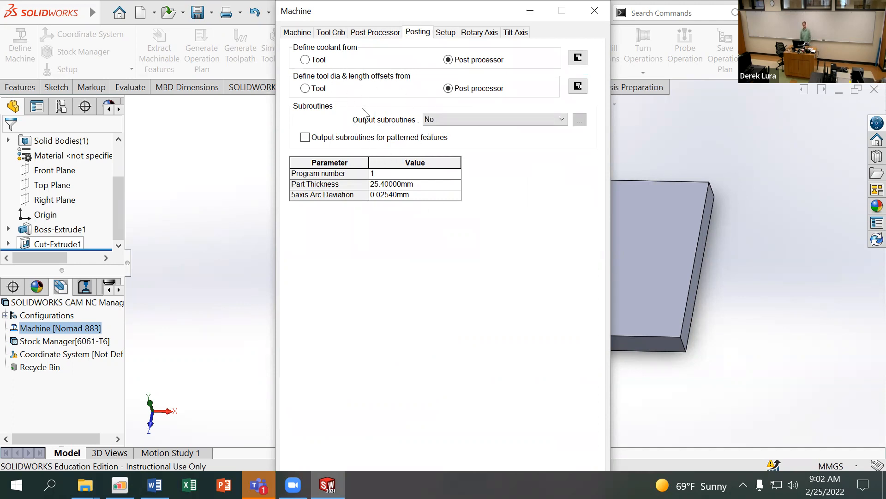
click(446, 33)
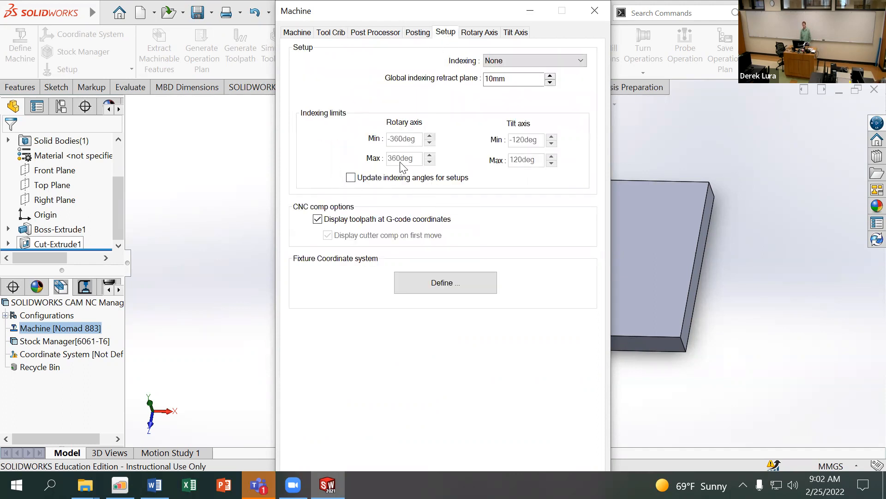
click(479, 33)
click(513, 33)
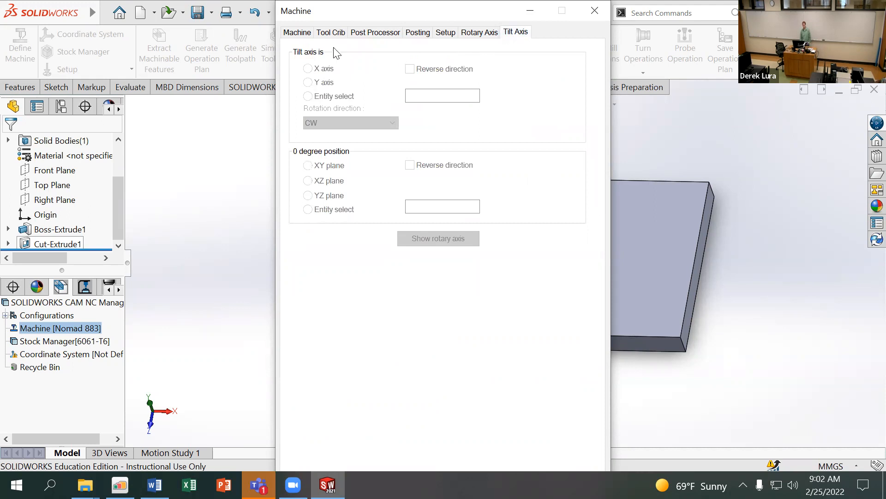
click(367, 32)
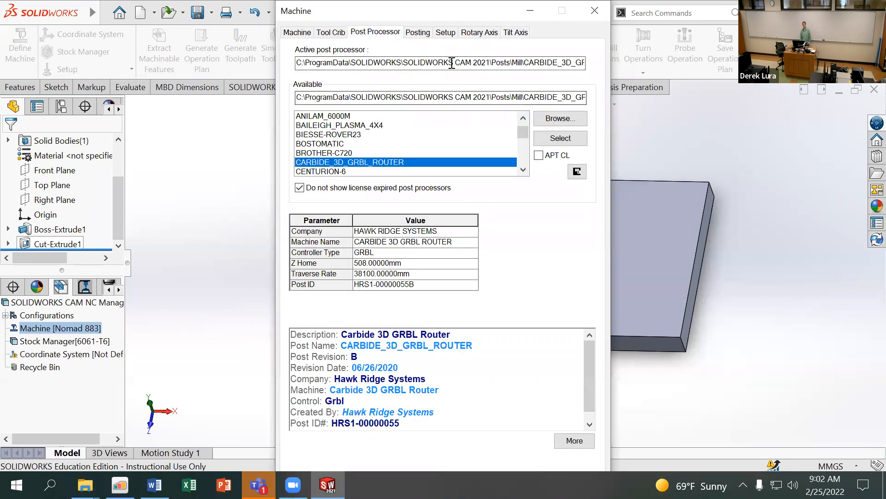
click(297, 33)
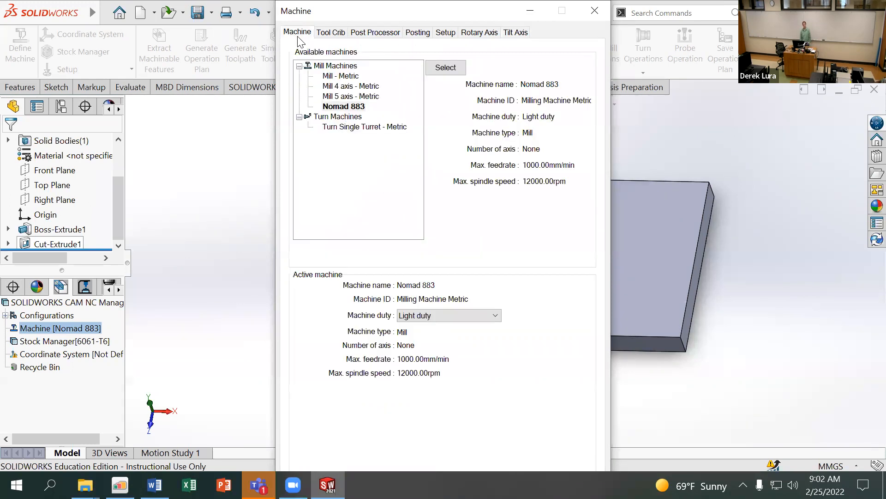
click(330, 32)
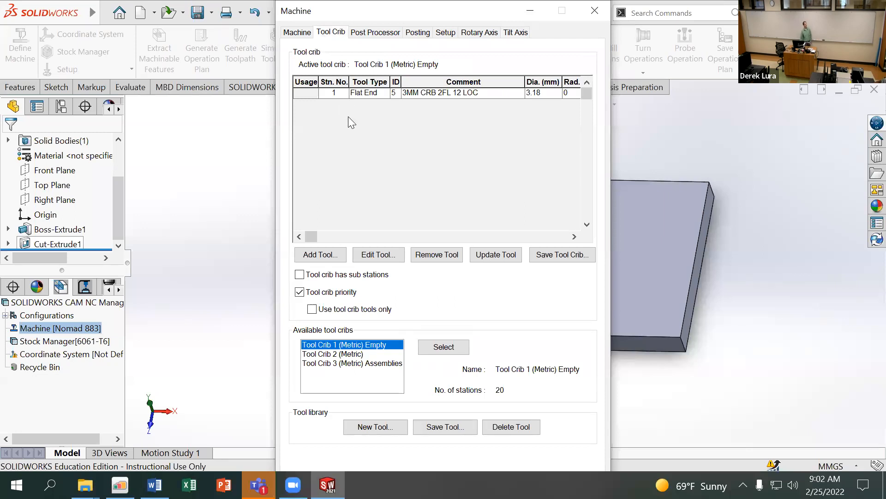
click(373, 33)
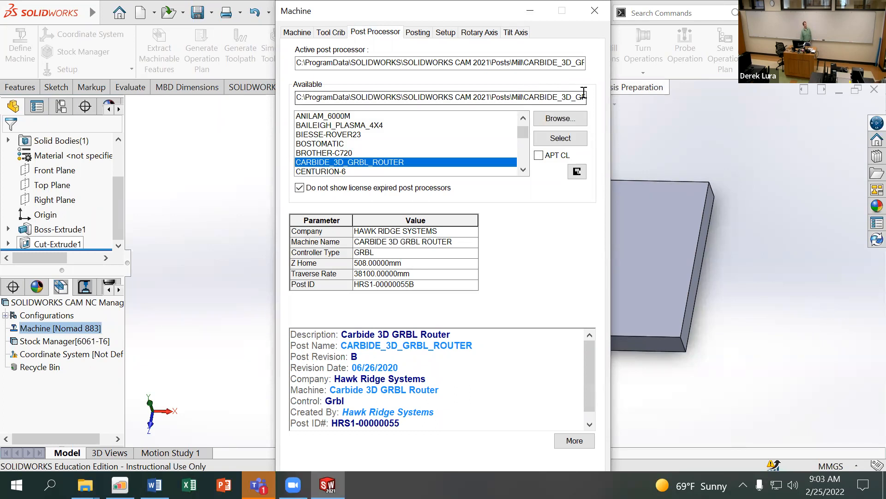
click(334, 32)
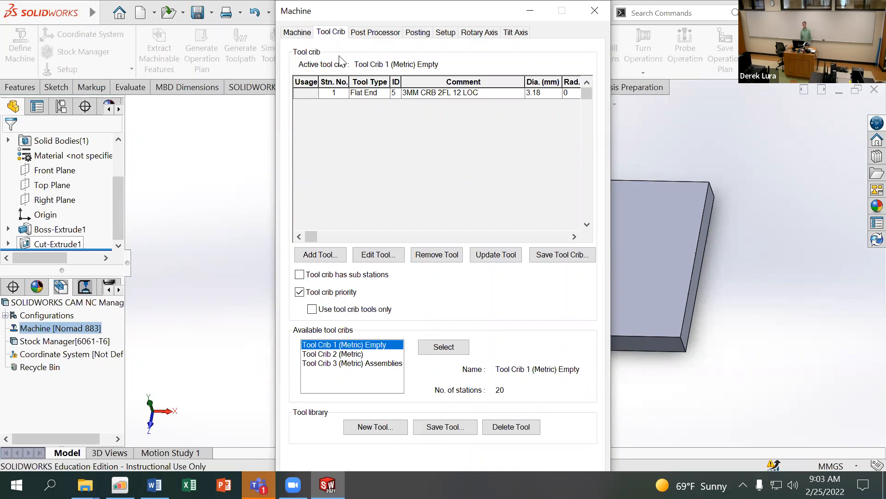
Review CARBIDE_3D_GRBL_ROUTER as the active post and close the Machine [Nomad 883] dialog
click(360, 34)
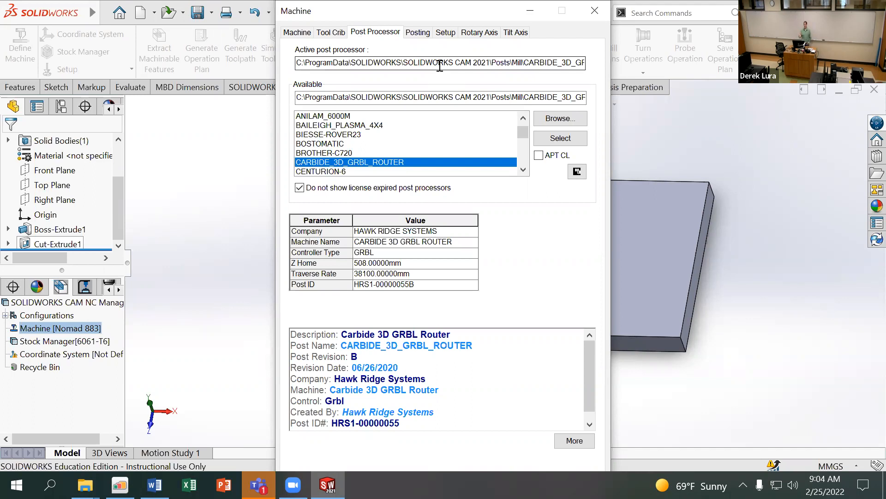
key(Return)
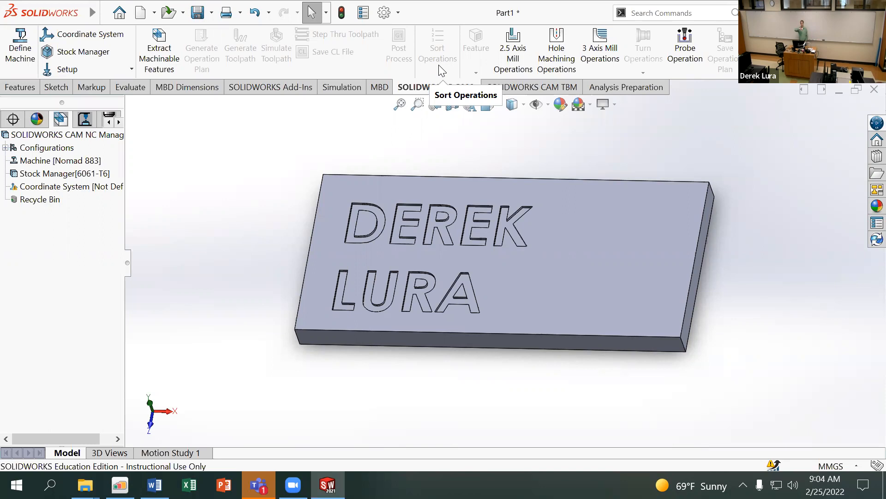
Reopen Machine [Nomad 883] and copy the Posts\Mill folder part of the active post path
click(84, 163)
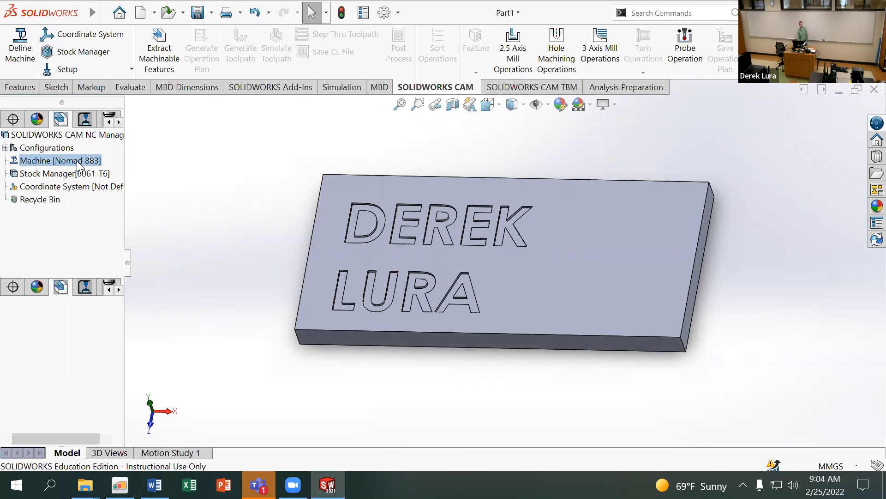
double_click(78, 161)
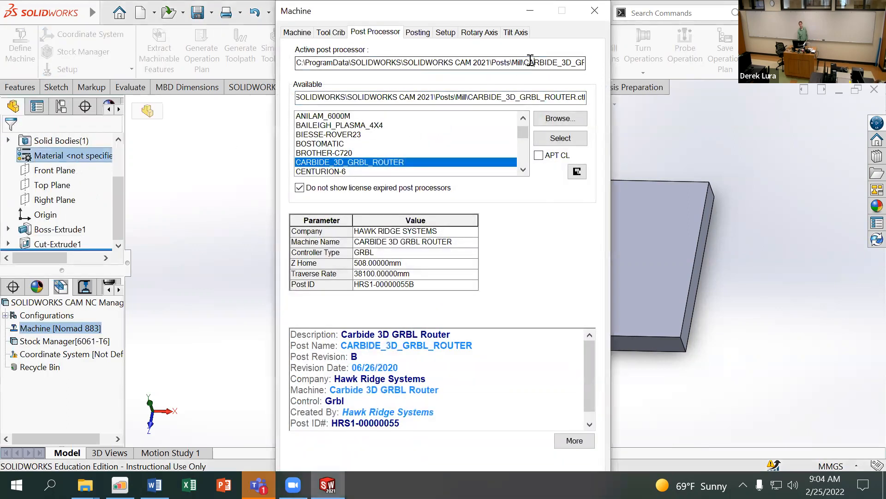
drag(525, 62, 270, 70)
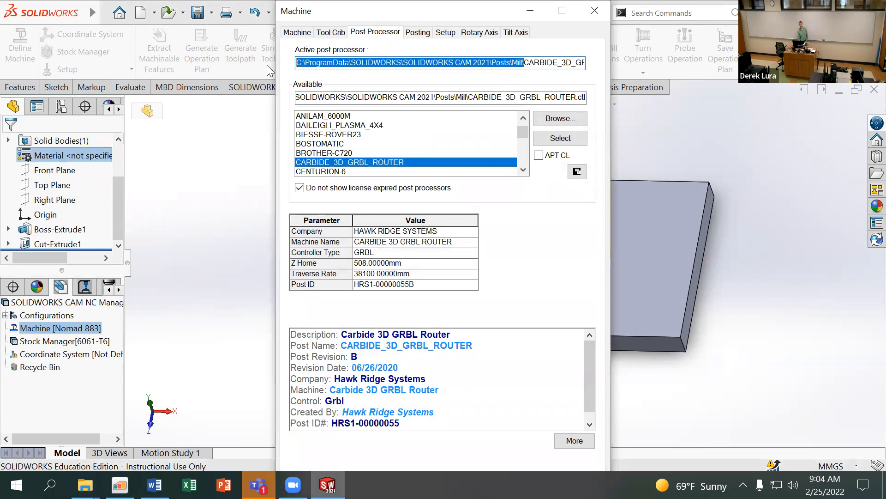
right_click(308, 60)
click(339, 103)
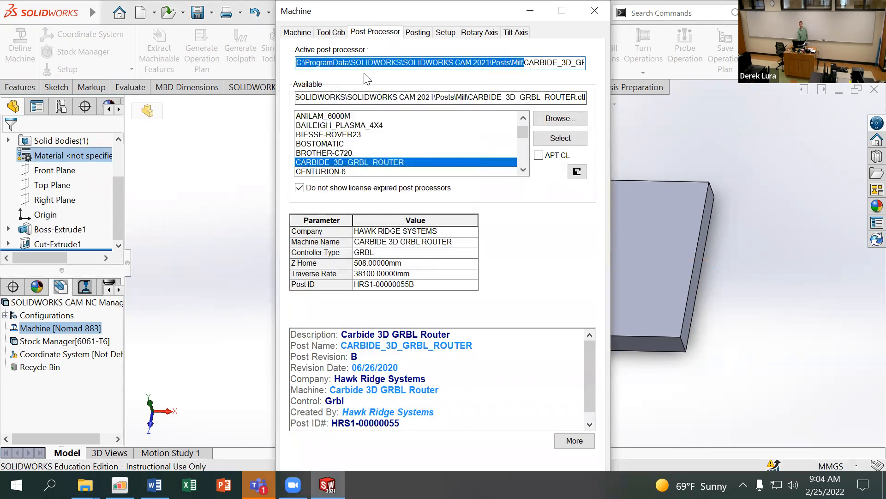
click(85, 485)
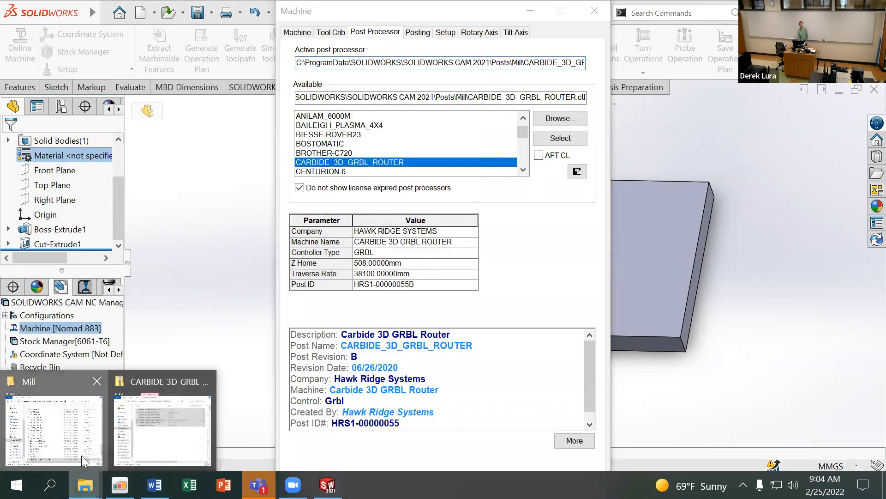
Paste the copied path into the Mill window's address bar, go up to Posts, and reopen Mill
click(81, 455)
click(302, 65)
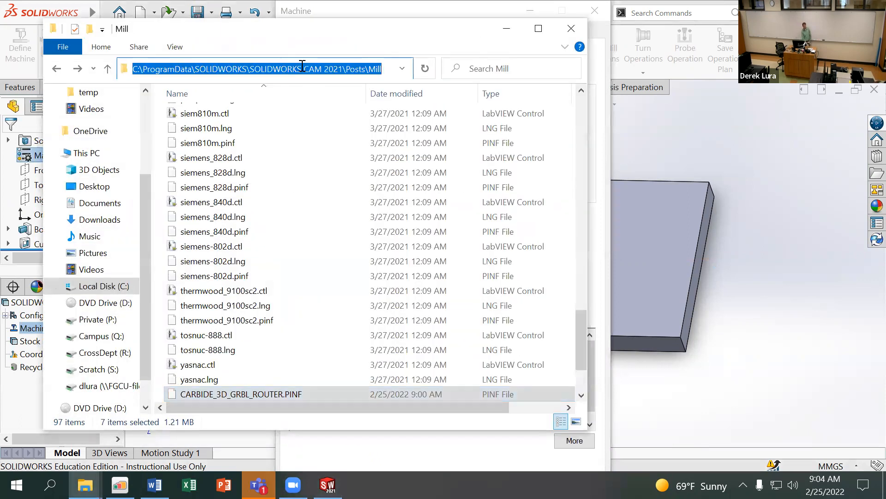
key(ctrl+v)
key(Return)
click(318, 65)
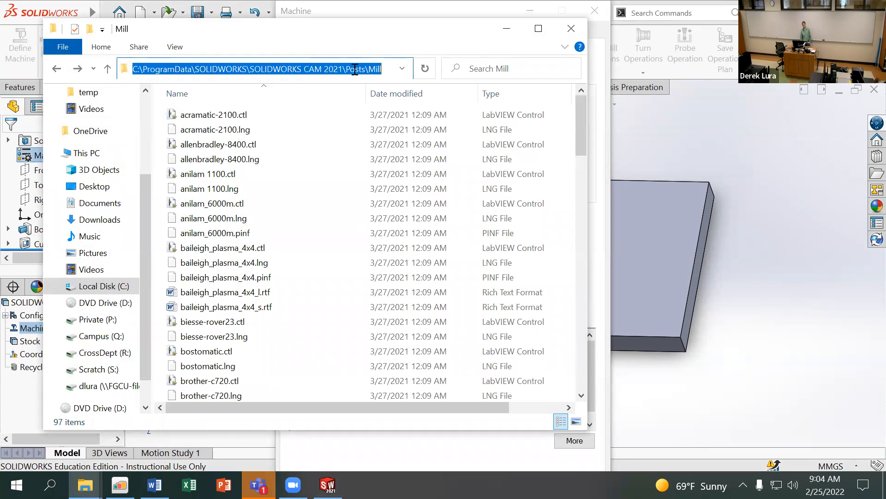
double_click(374, 69)
key(BackSpace)
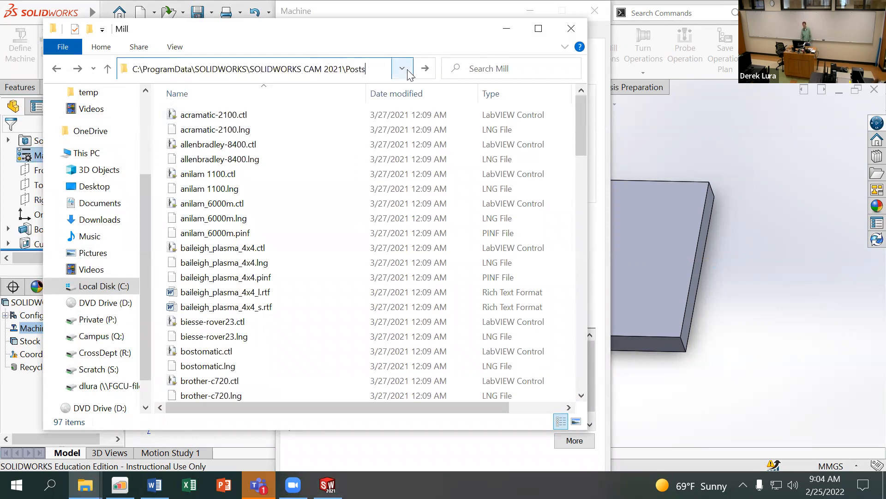
key(Return)
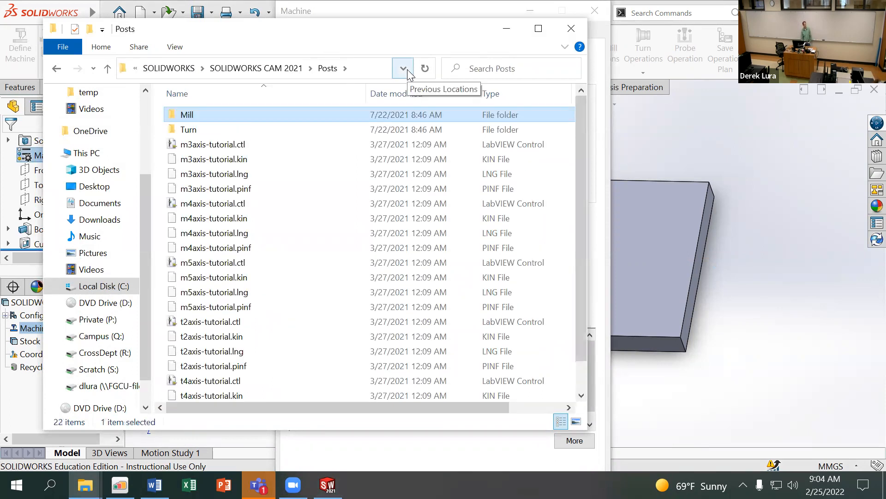
double_click(220, 114)
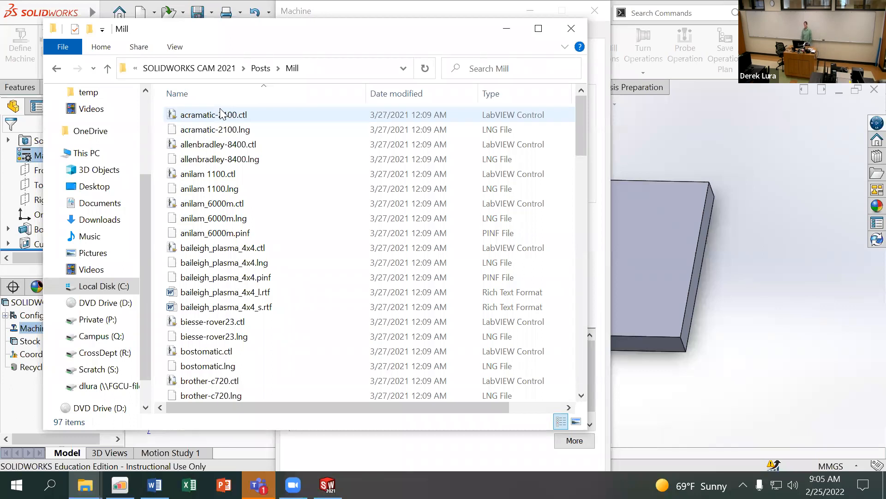
Close the Mill folder and machine settings windows, then select the 6061-T6 stock in the CAM tree
click(571, 28)
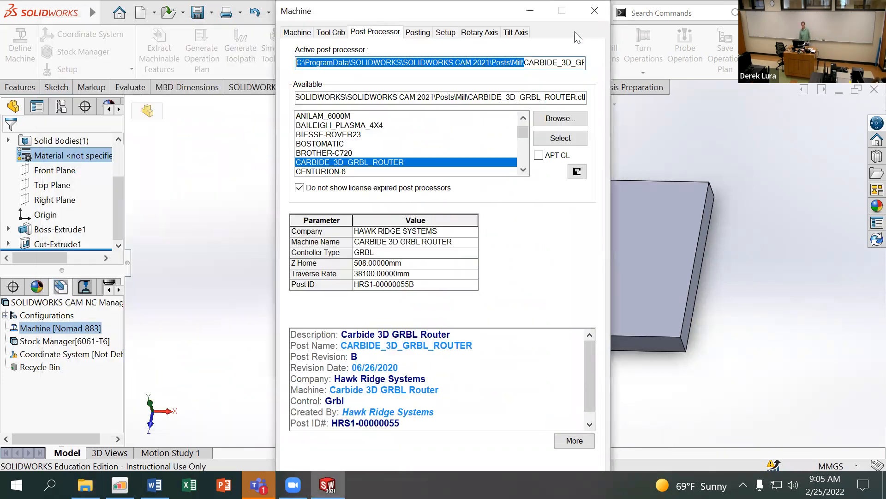
click(523, 15)
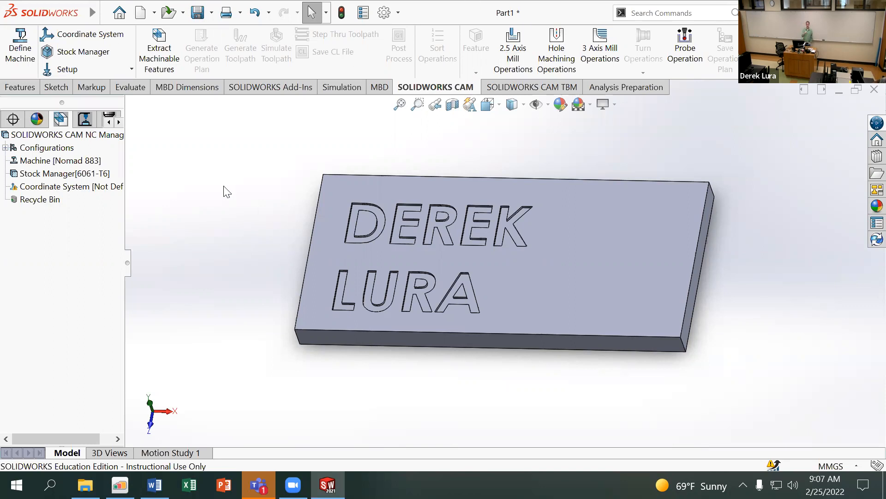
click(64, 175)
Switch the Stock Manager material from 6061-T6 to NYLON and confirm
double_click(63, 173)
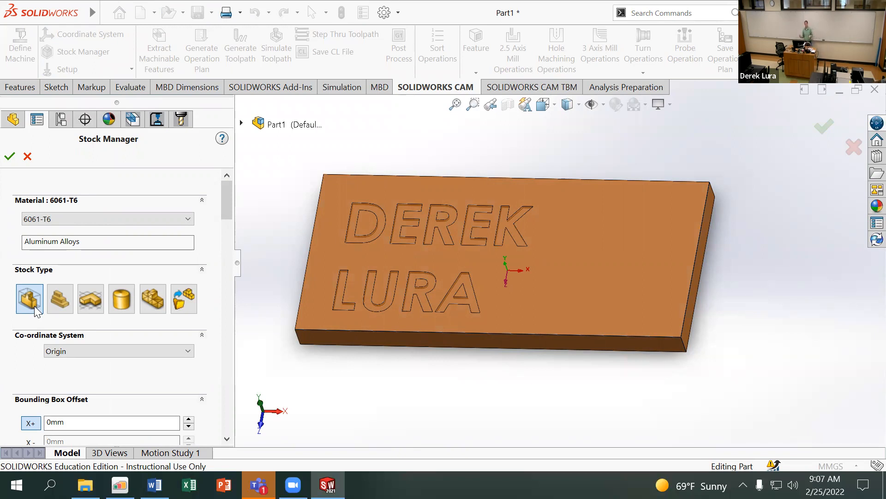
click(92, 221)
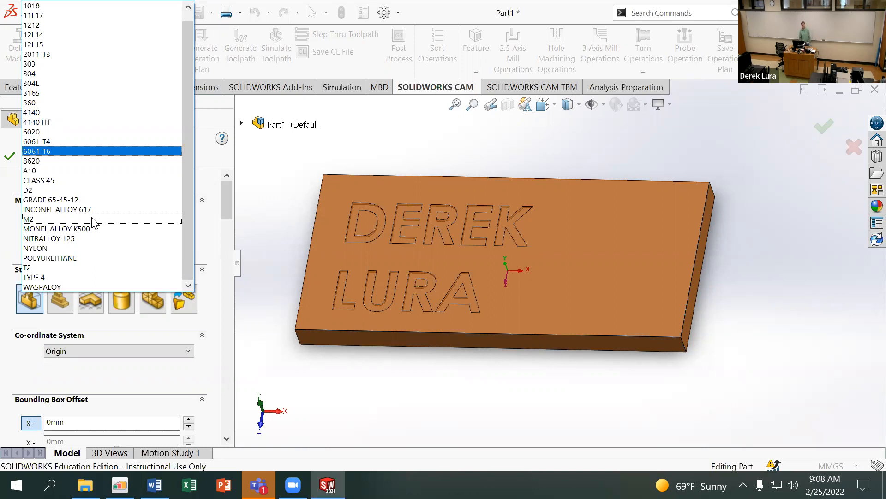
click(78, 247)
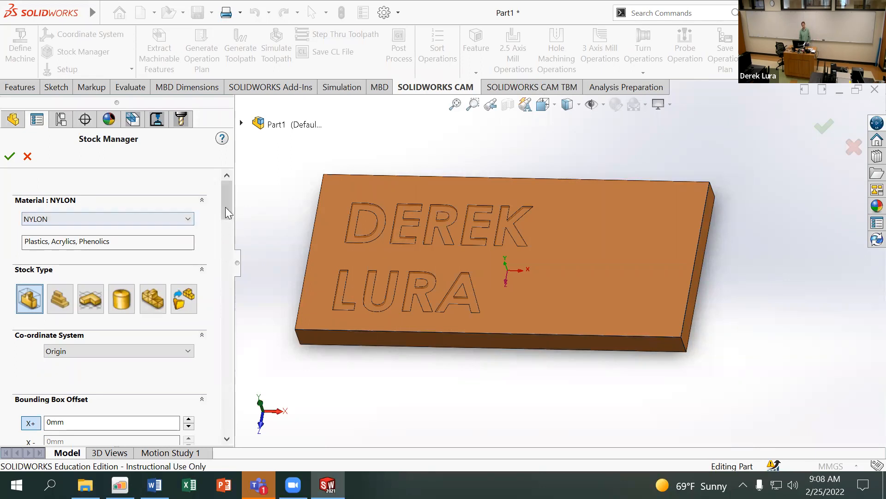
click(9, 156)
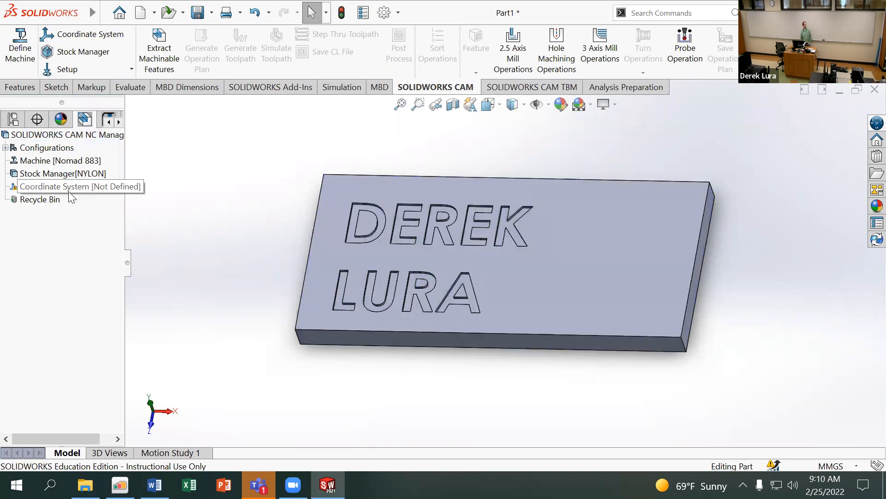
Define the fixture coordinate system at the front-left corner, X along the front edge, Y along the left edge, Y reversed
right_click(68, 191)
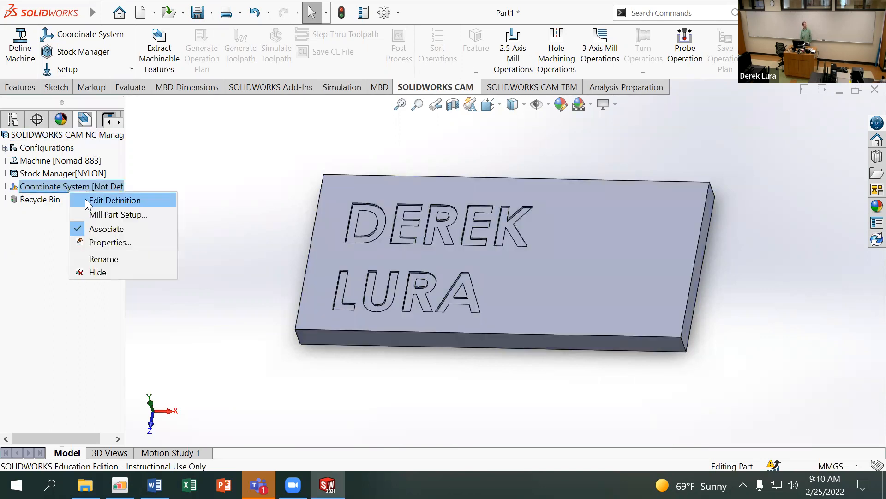
click(85, 199)
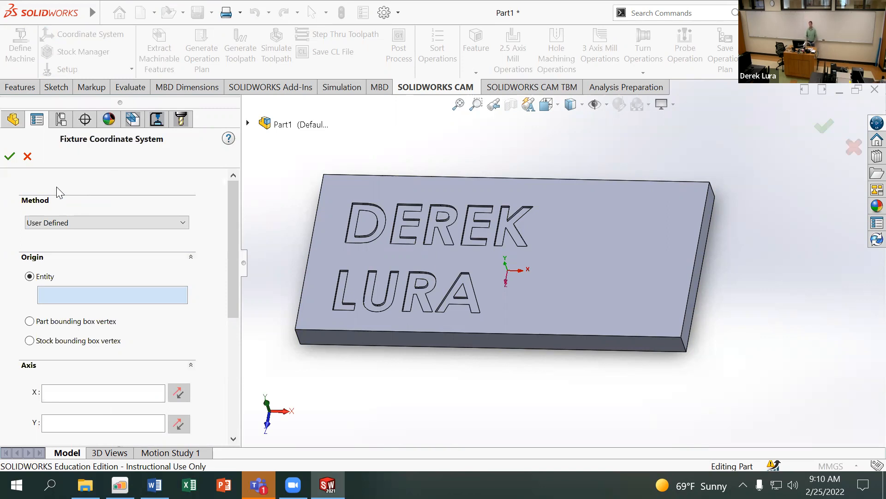
click(295, 330)
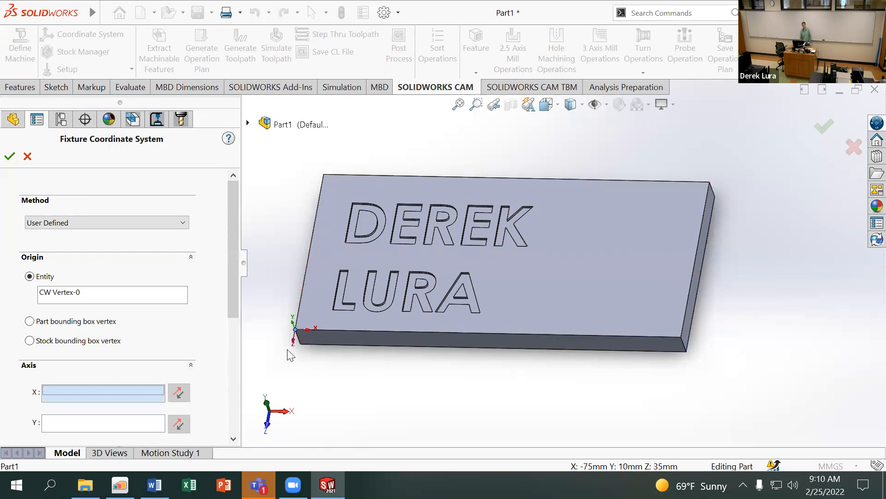
click(325, 330)
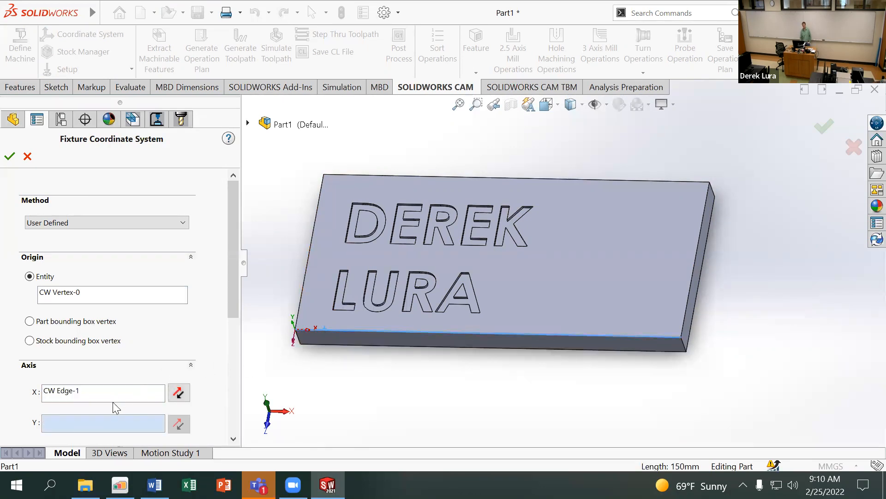
click(304, 279)
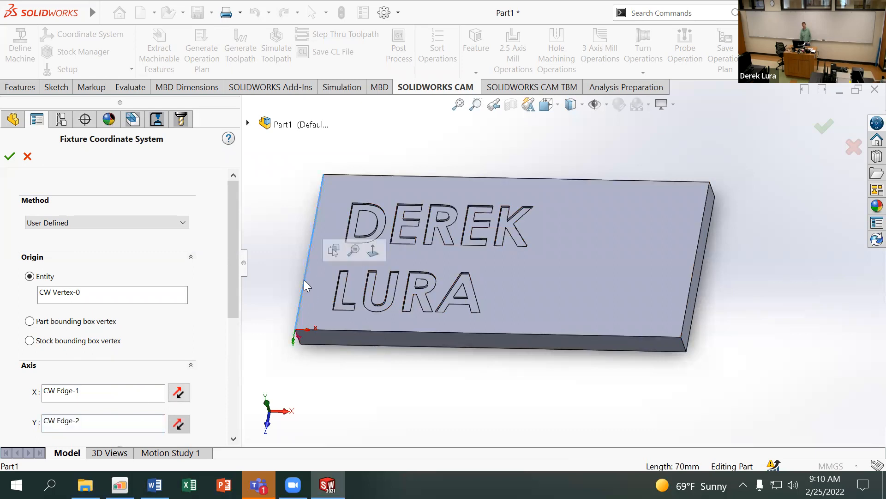
click(178, 423)
middle_drag(396, 361, 362, 350)
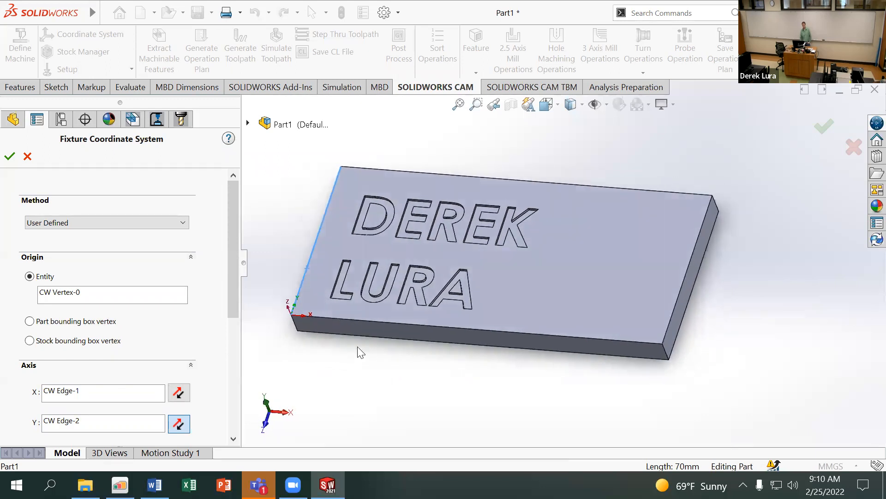
scroll(292, 277, down, 5)
ctrl+middle_drag(291, 261, 352, 303)
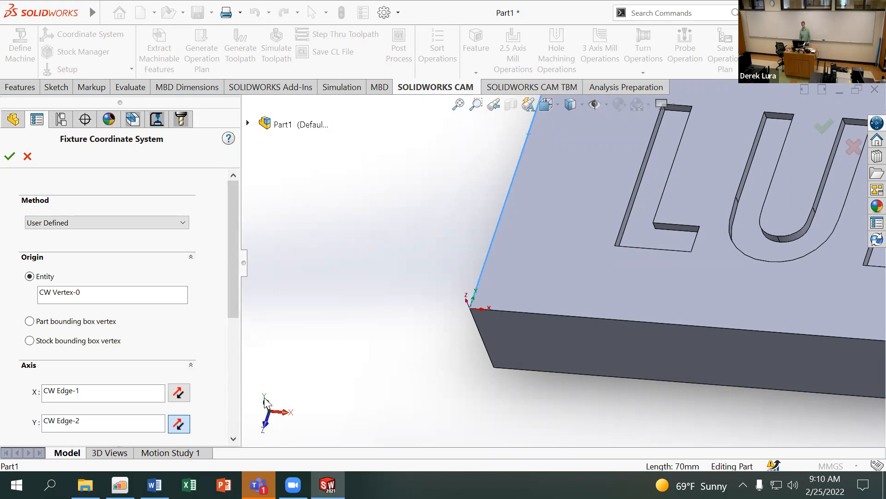
scroll(484, 327, up, 5)
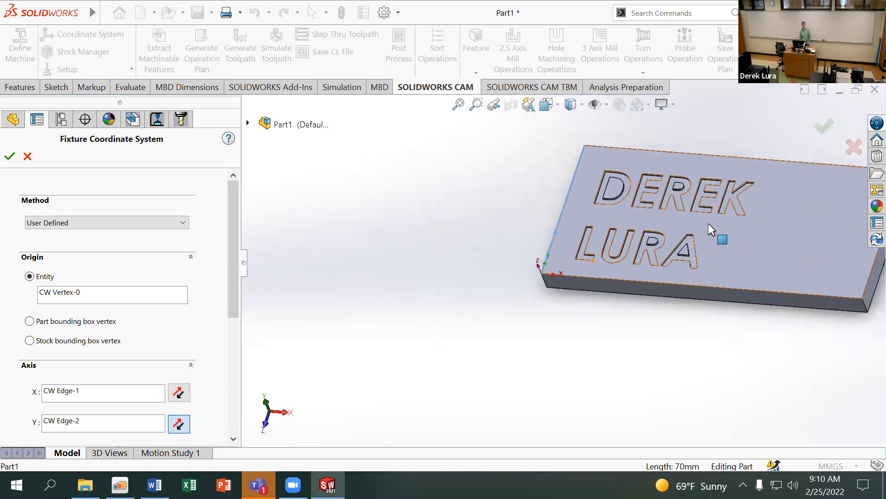
scroll(549, 276, down, 3)
scroll(106, 342, down, 3)
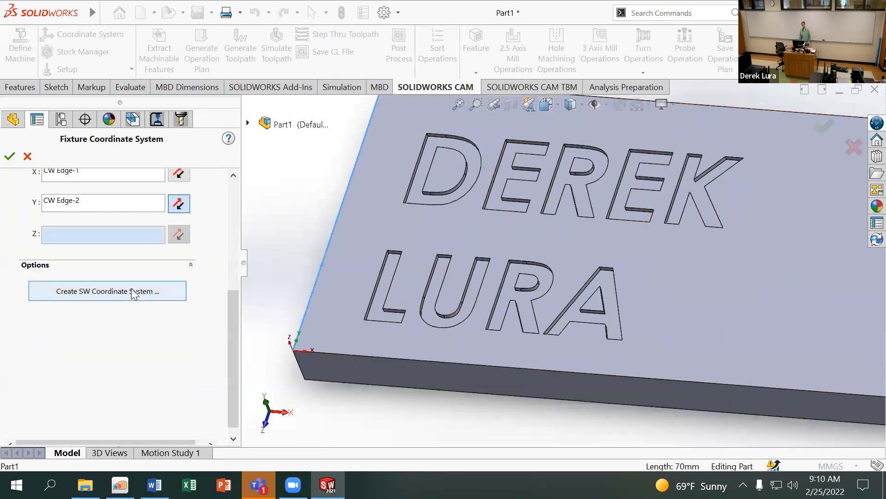
scroll(134, 294, up, 3)
scroll(59, 382, down, 2)
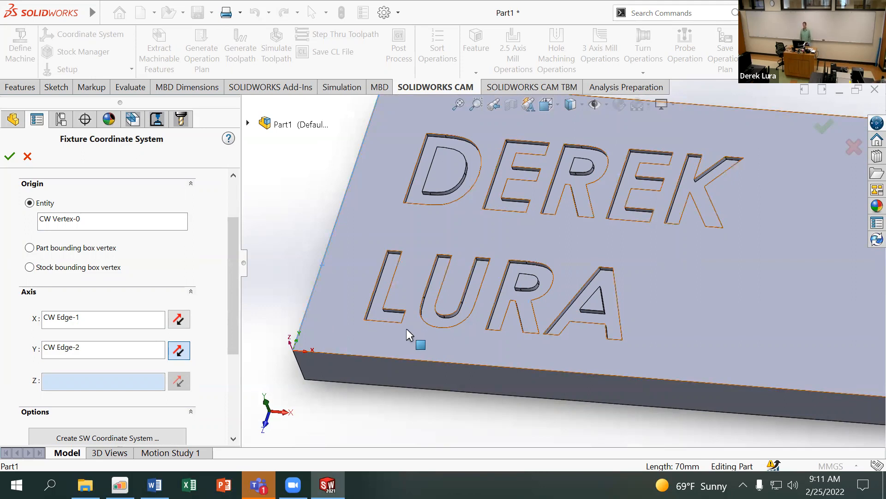
scroll(561, 270, up, 3)
scroll(658, 220, down, 3)
scroll(472, 292, up, 2)
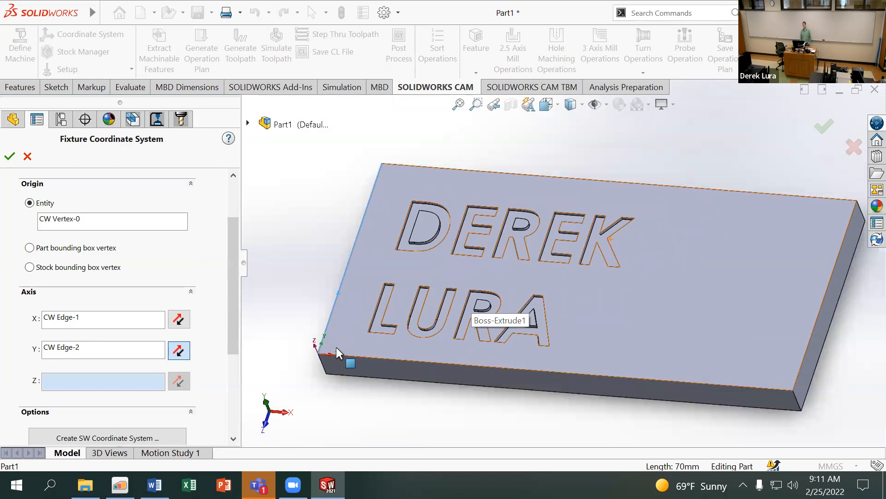
scroll(317, 366, down, 3)
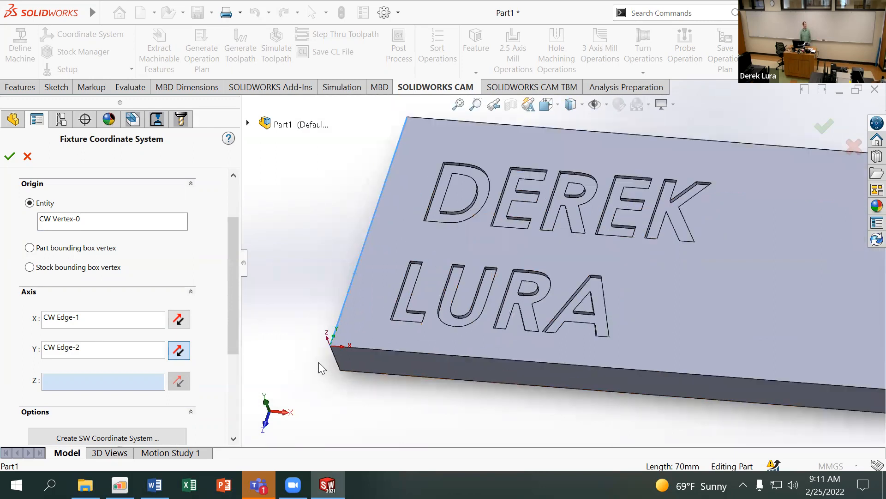
scroll(486, 331, up, 4)
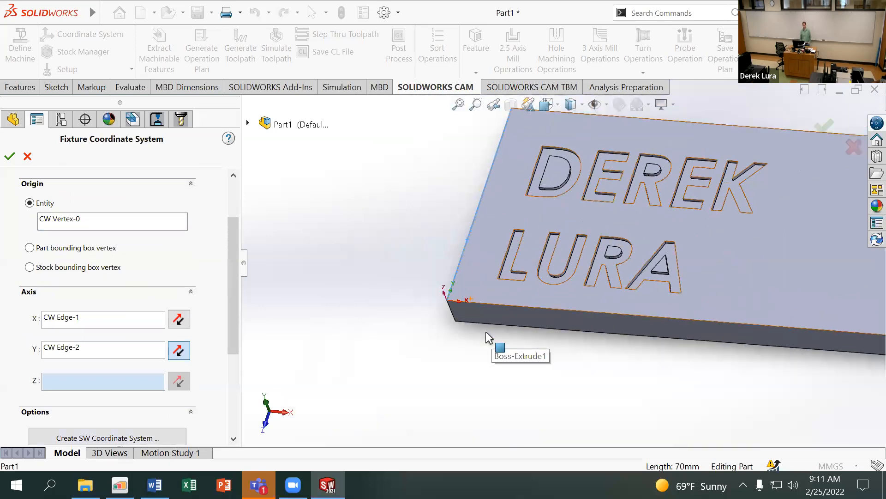
scroll(700, 206, down, 2)
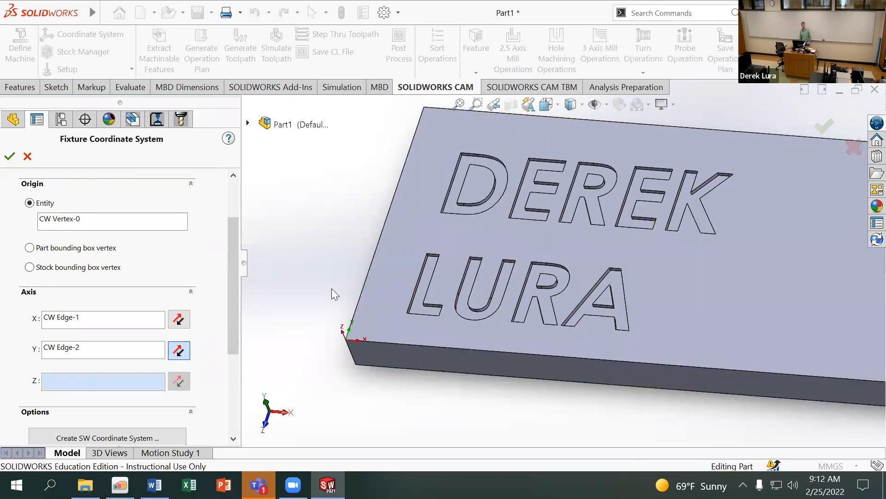
click(9, 156)
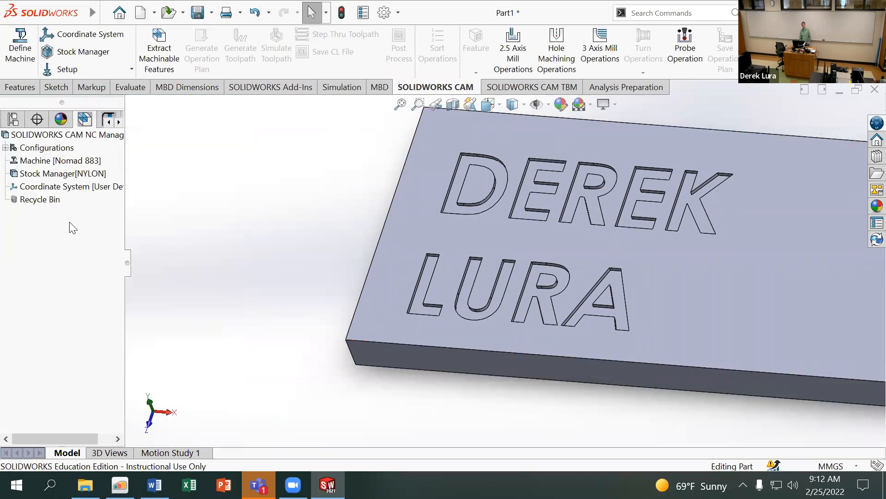
double_click(65, 192)
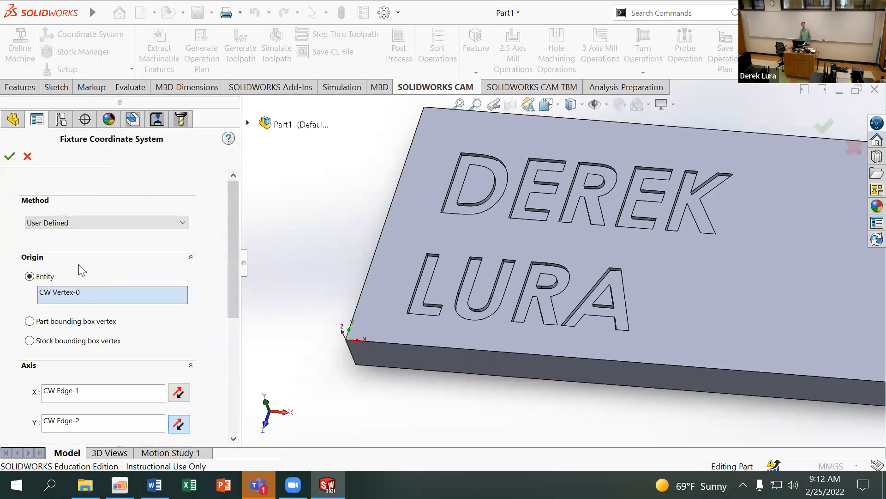
click(27, 157)
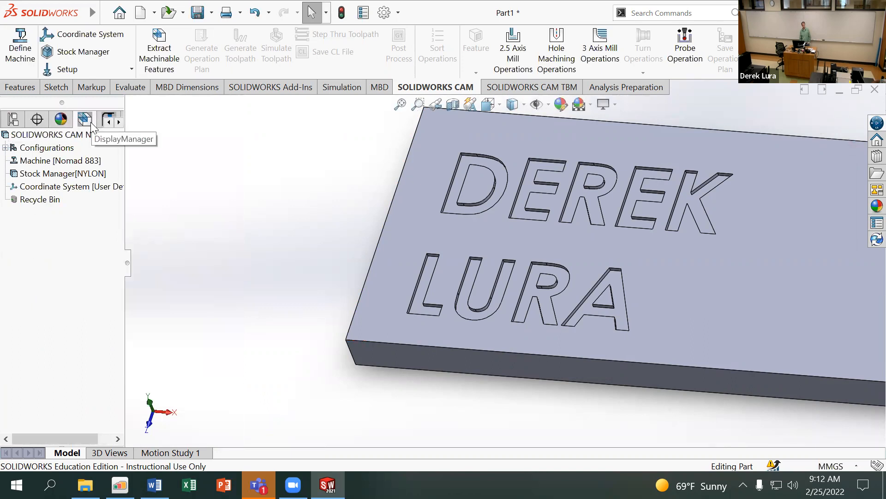
double_click(70, 186)
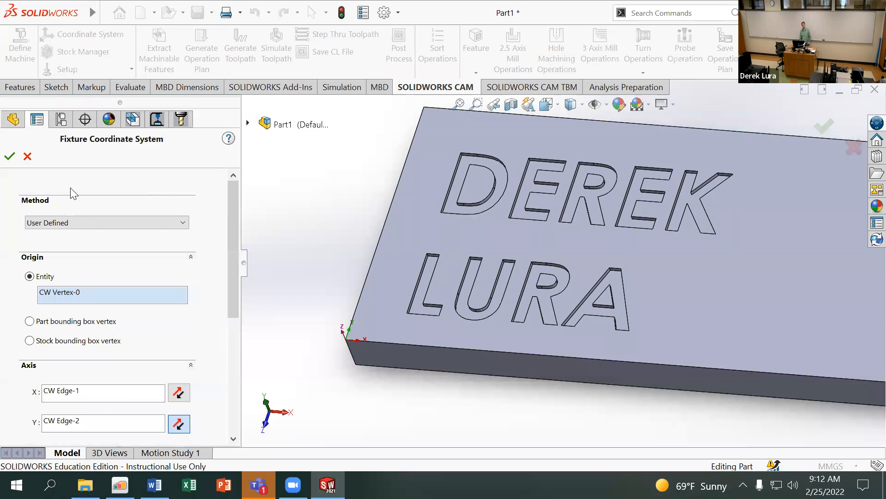
click(44, 222)
click(46, 224)
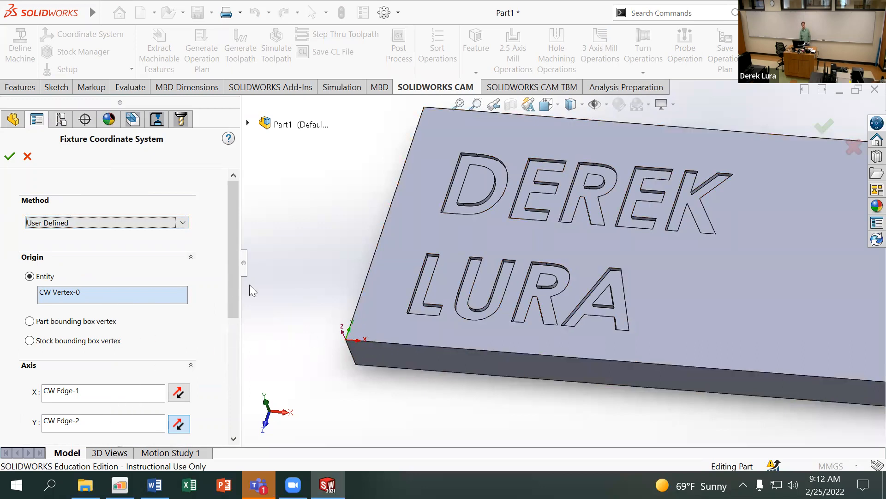
click(9, 156)
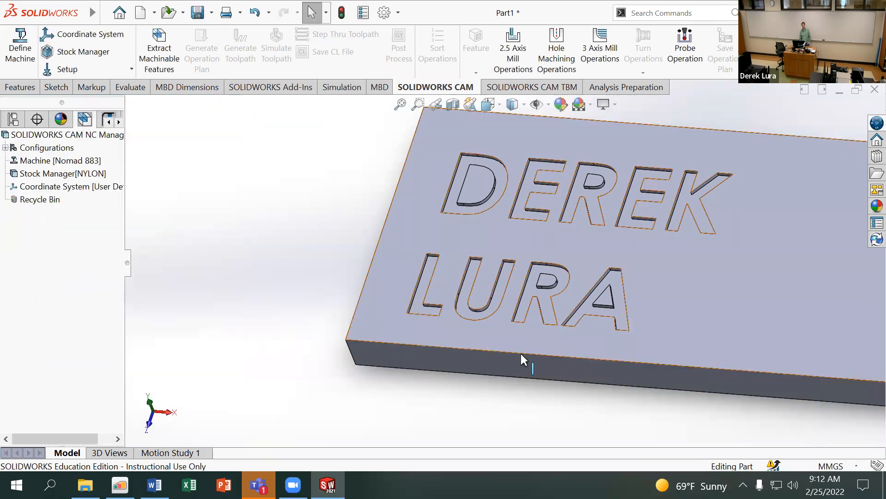
scroll(544, 271, up, 3)
scroll(592, 239, down, 2)
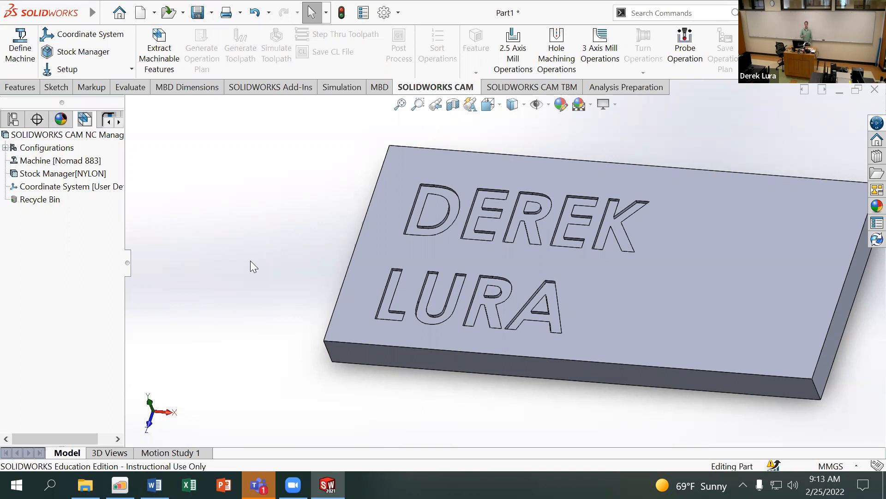
Run Extract Machinable Features to detect nine Irregular Pockets from the engraved letters
click(158, 45)
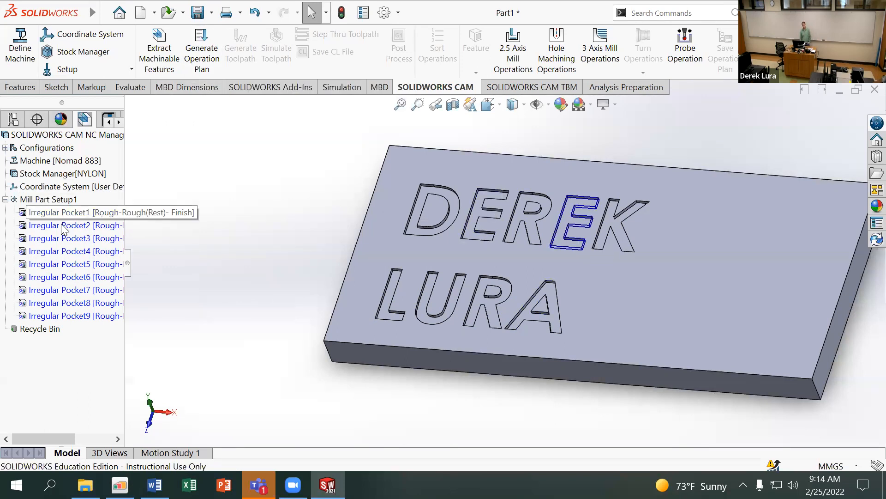
Drag an Irregular Pocket feature onto Irregular Pocket5 to change the machining order
mouse_move(64, 230)
mouse_down()
mouse_move(68, 257)
mouse_move(69, 204)
mouse_move(67, 215)
mouse_up()
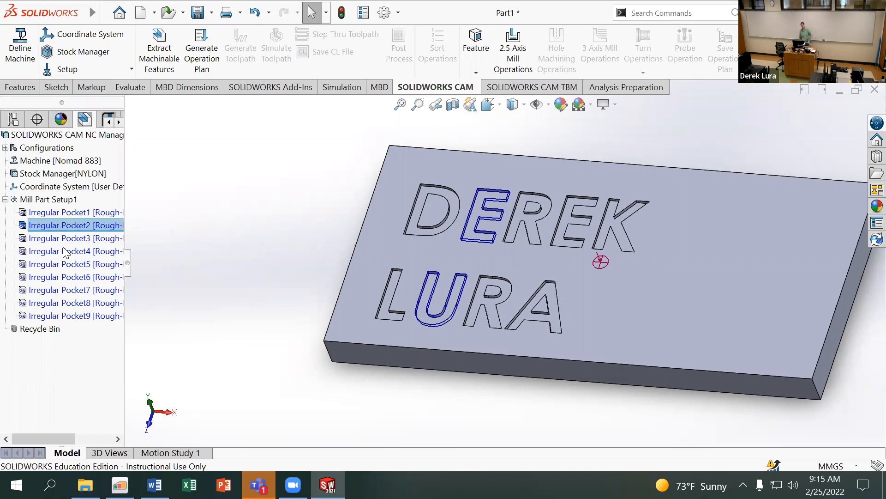
Run Generate Operation Plan for the nine pockets, waiting for the command to finish
click(197, 48)
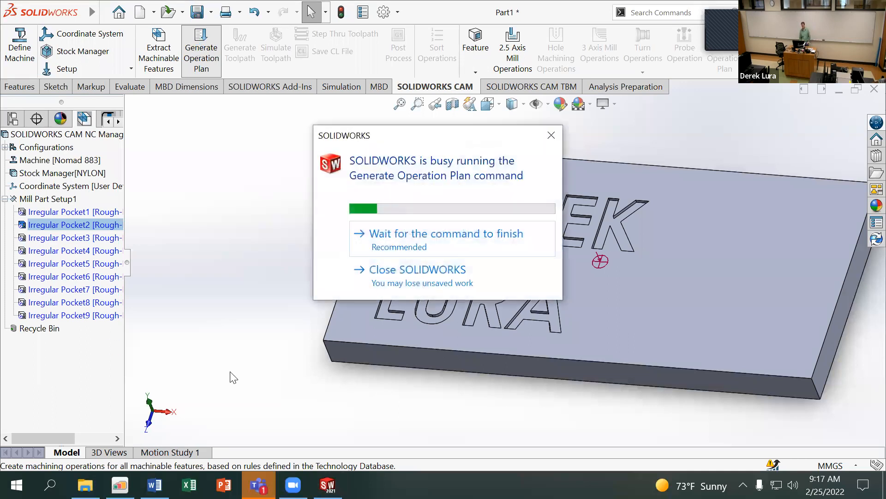
click(392, 248)
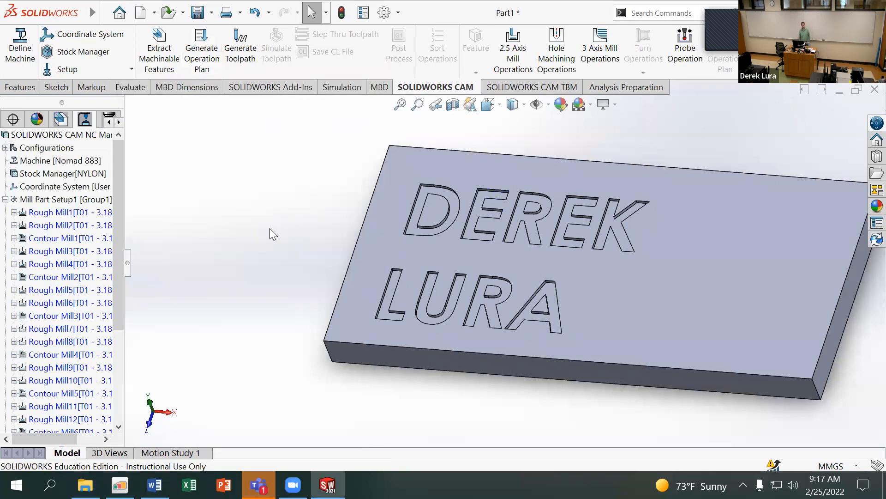
click(61, 119)
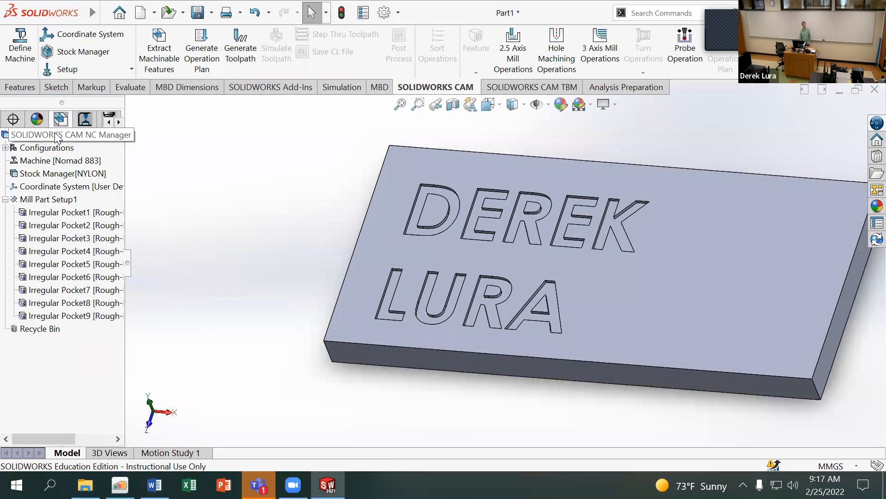
click(72, 133)
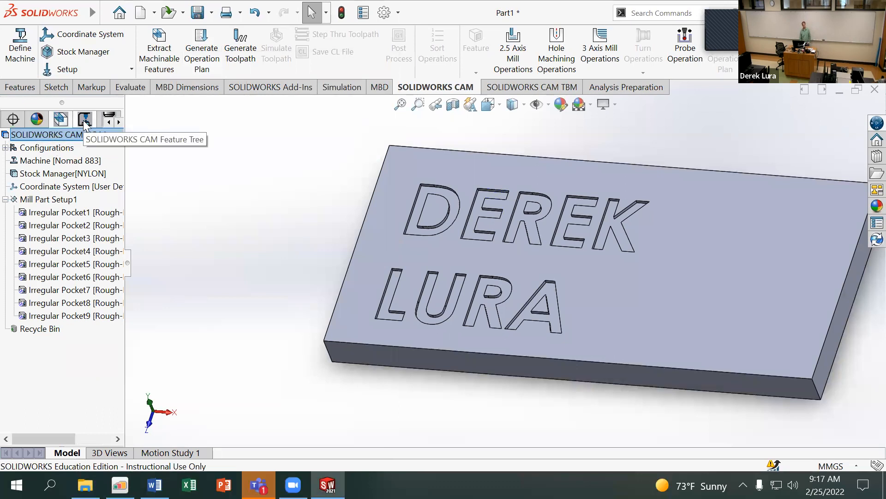
click(85, 122)
click(63, 121)
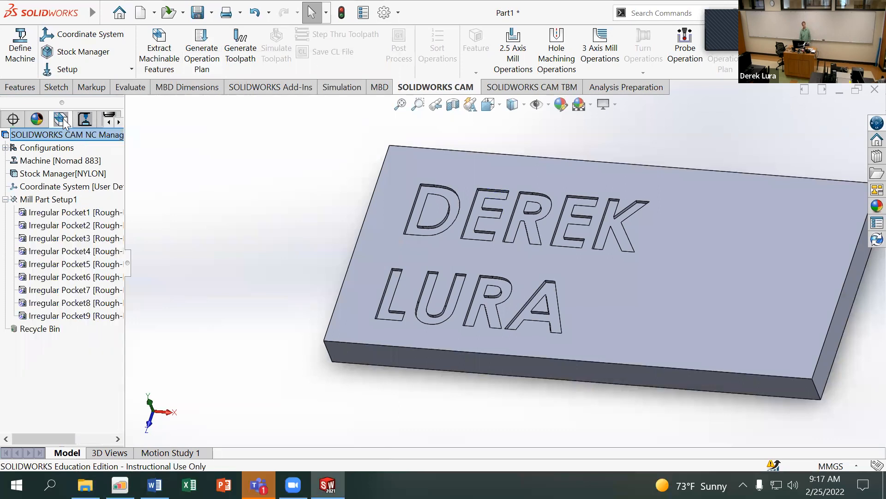
click(85, 119)
click(62, 120)
click(84, 119)
click(62, 120)
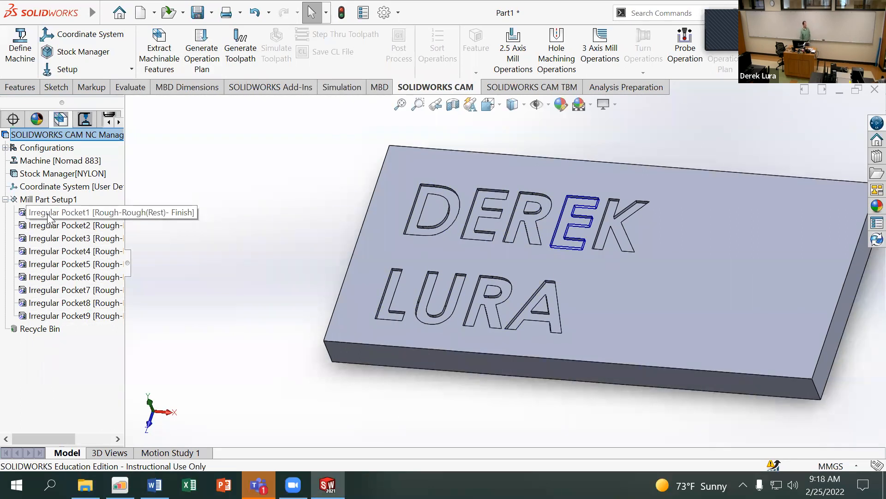
click(84, 121)
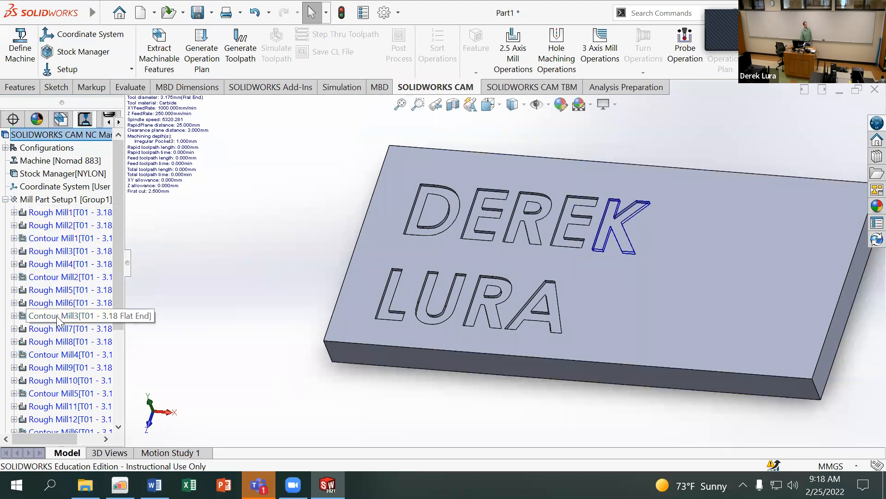
click(45, 213)
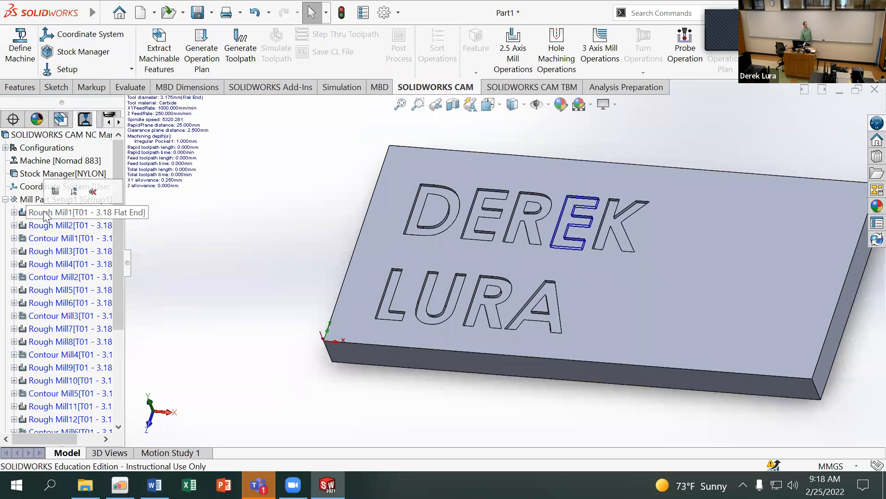
click(62, 238)
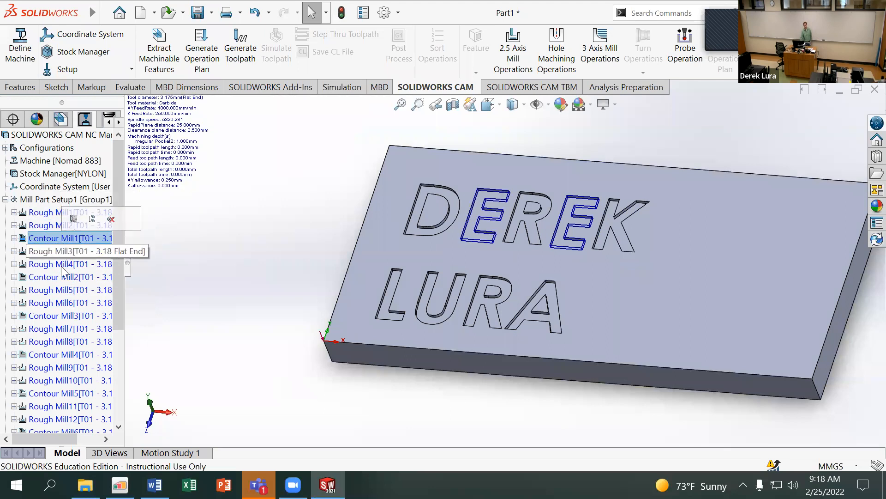
click(59, 276)
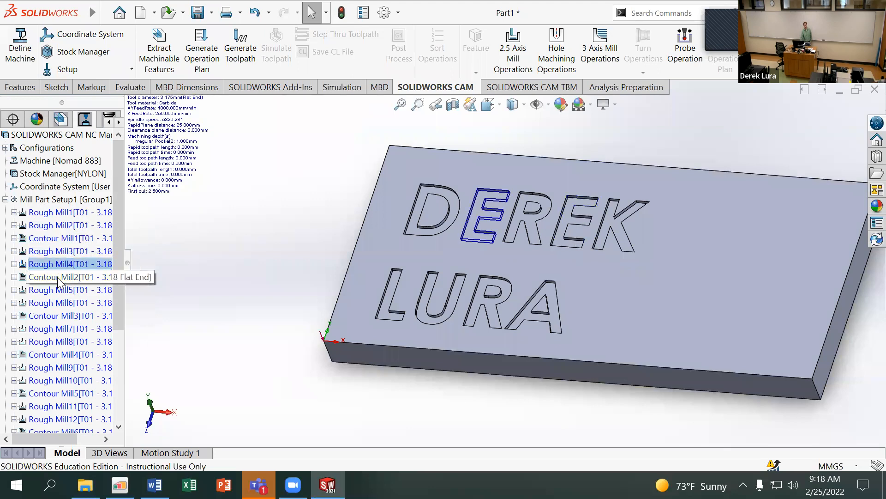
scroll(59, 319, down, 4)
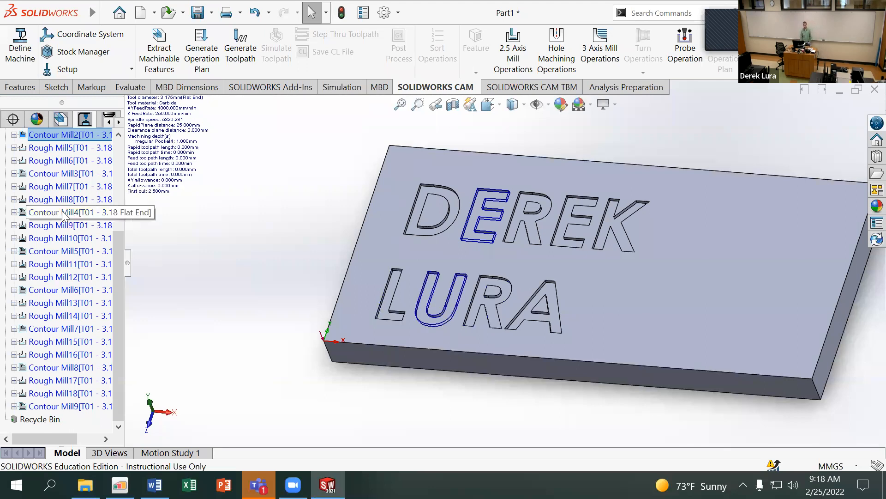
scroll(60, 214, up, 3)
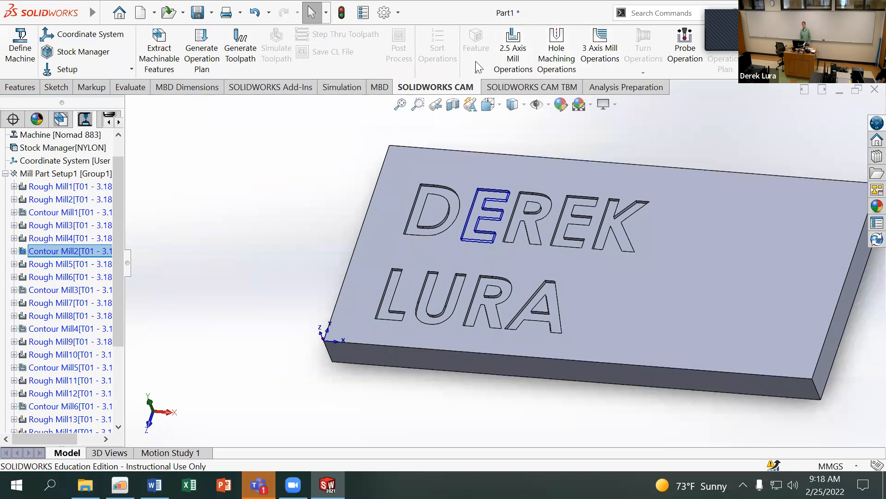
Generate toolpaths for all operations in the CAM Operation tree, accepting the unmachined-operation warning
click(60, 119)
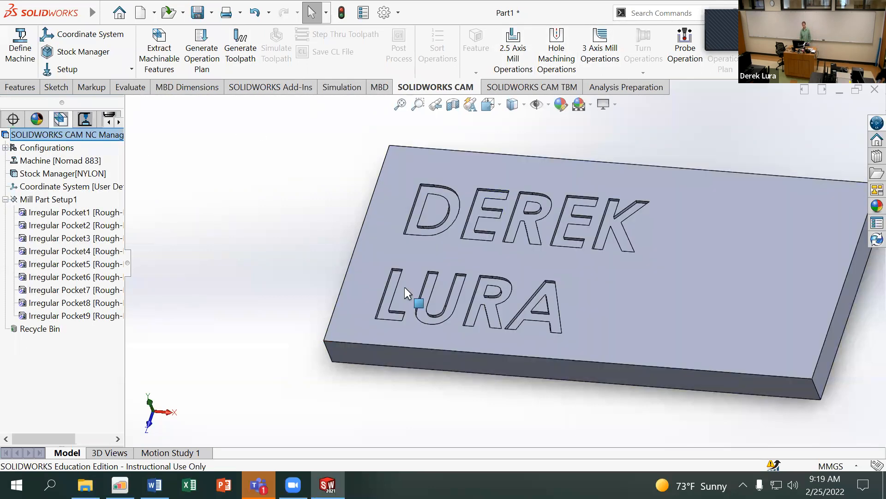
click(84, 119)
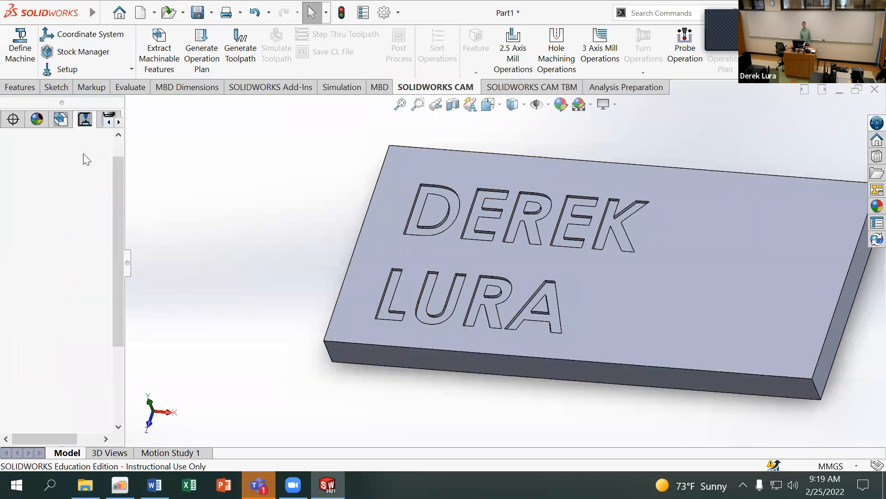
click(247, 53)
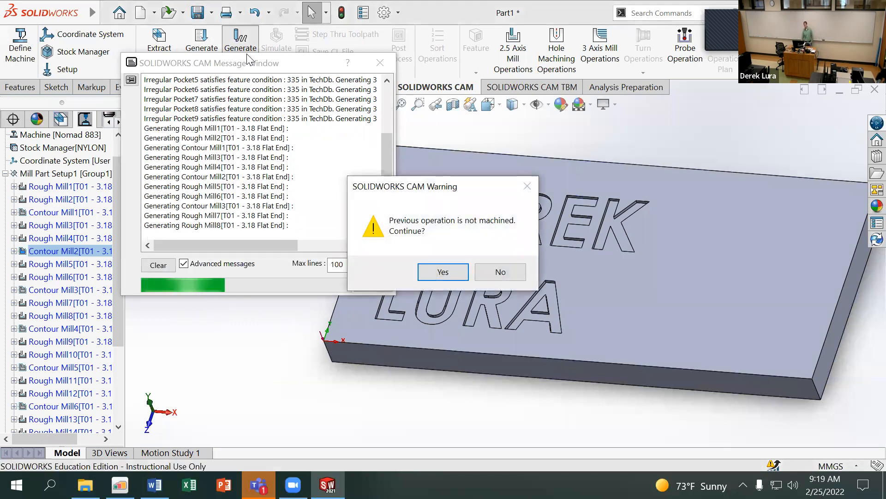
click(440, 272)
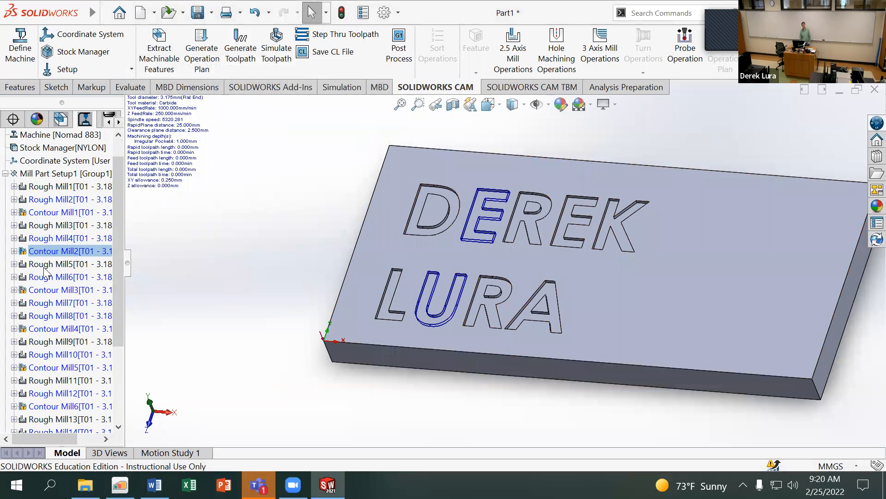
Expand Contour Mill1, then start deleting Rough Mill2 but cancel to keep the operations
click(14, 212)
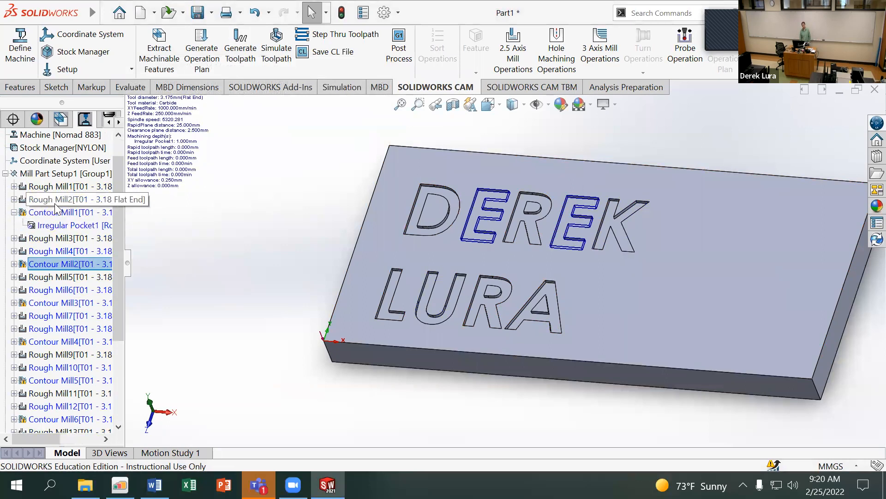
click(59, 199)
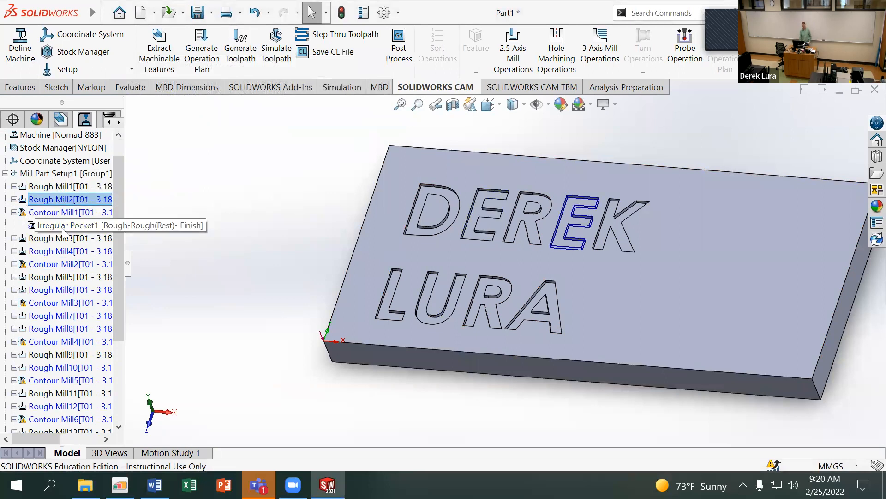
click(61, 228)
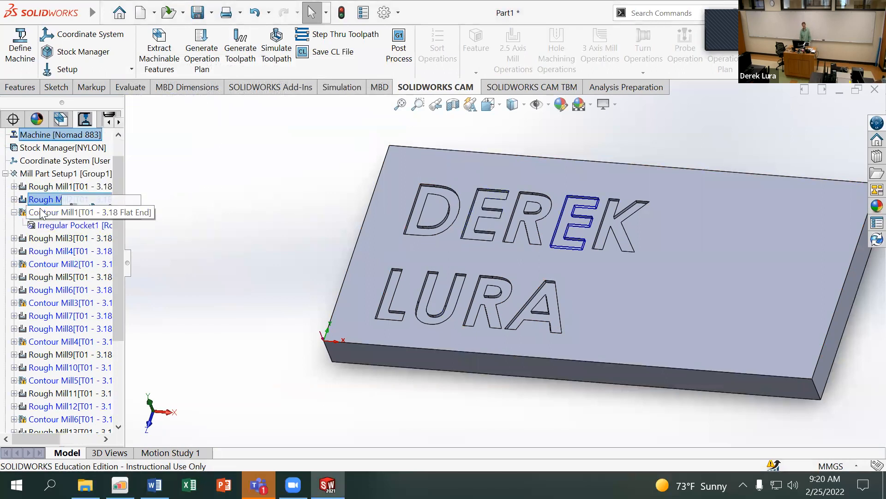
right_click(48, 201)
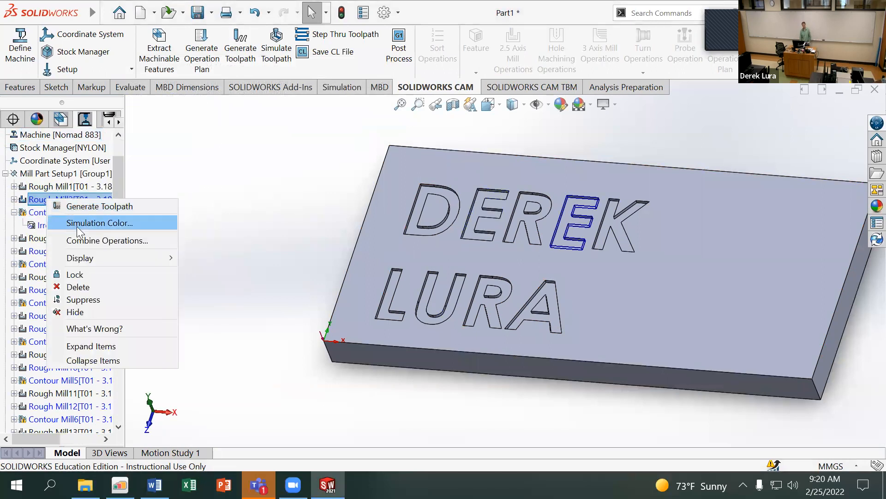
click(85, 287)
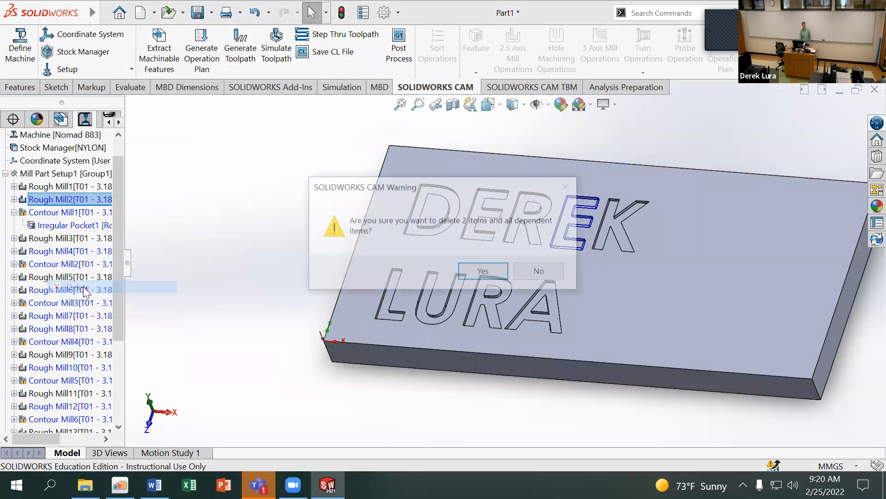
click(534, 271)
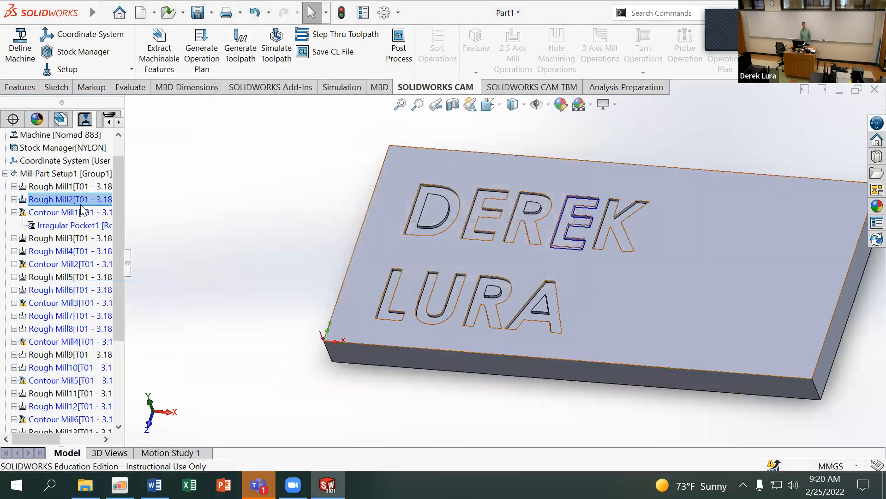
Suppress Rough Mill2, 4, 6, 8 and Contour Mill1 through 4
click(53, 215)
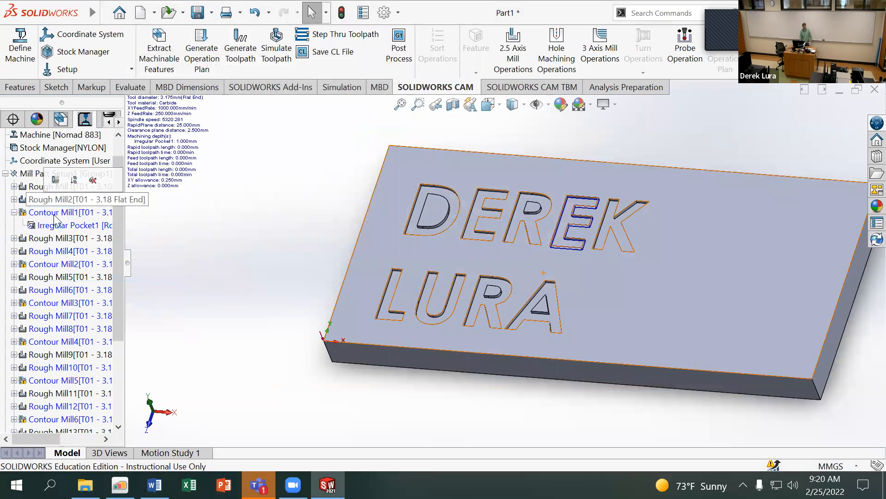
click(51, 199)
ctrl+click(78, 213)
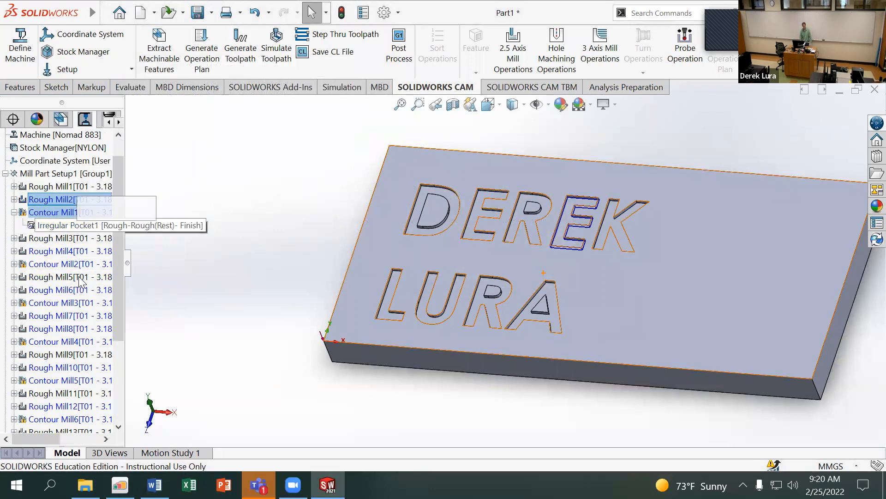
ctrl+click(69, 251)
ctrl+click(70, 265)
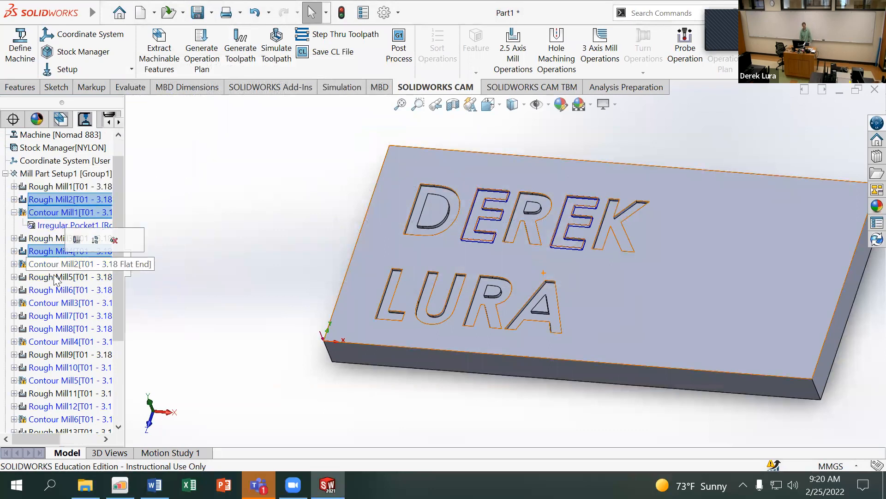
ctrl+click(53, 293)
ctrl+click(22, 305)
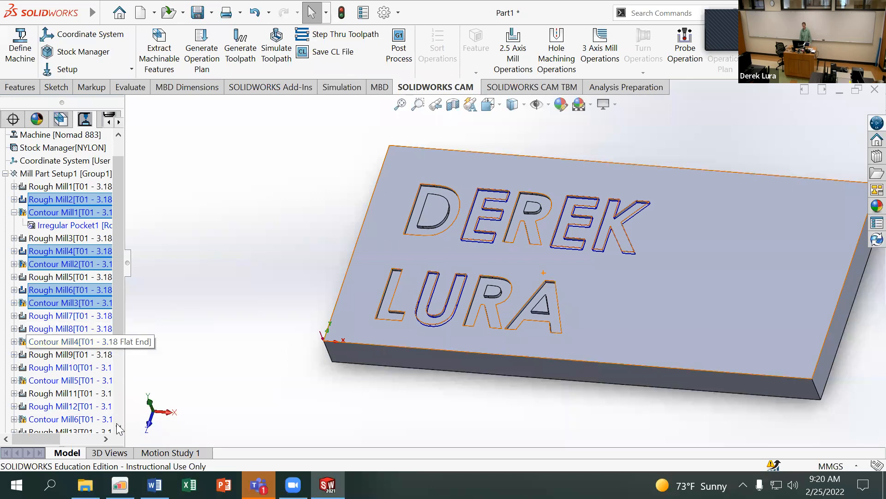
ctrl+click(57, 330)
ctrl+click(55, 343)
right_click(48, 295)
click(76, 376)
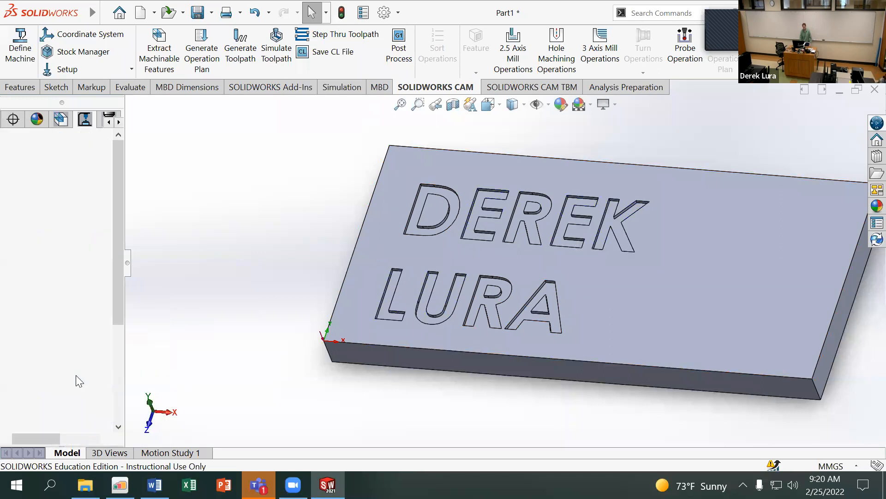
Suppress Rough Mill10, 12, 14, 16, 18 and Contour Mill5 through 8
scroll(73, 344, down, 1)
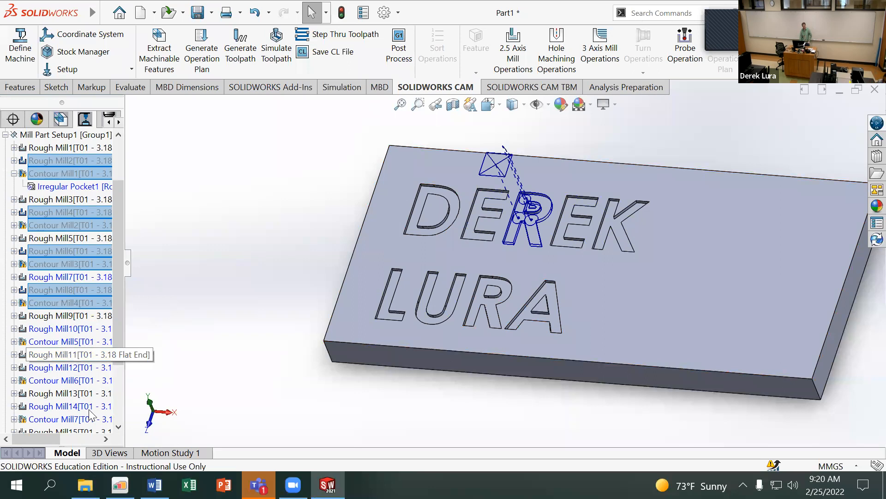
click(61, 328)
ctrl+click(60, 342)
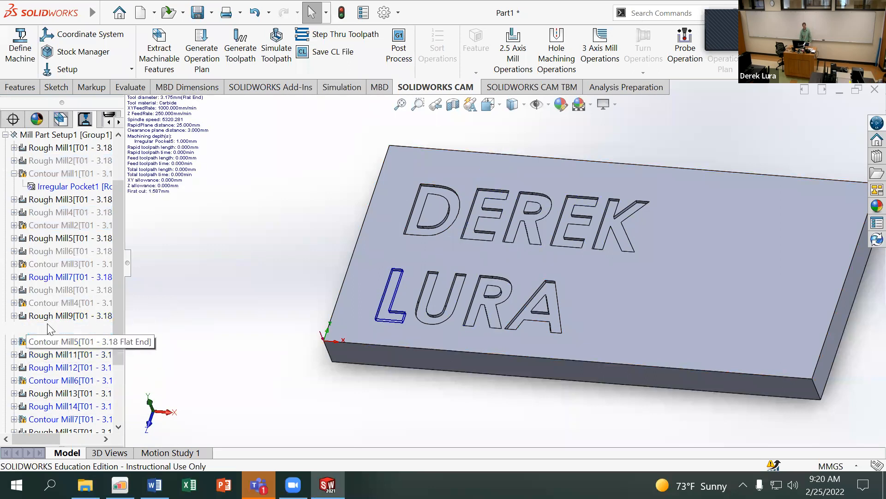
ctrl+click(60, 367)
ctrl+click(54, 381)
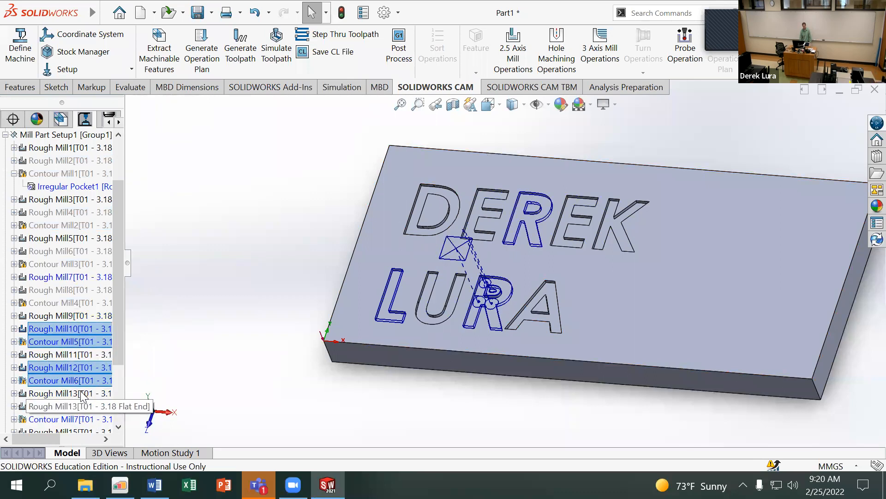
scroll(49, 360, down, 3)
ctrl+click(42, 318)
ctrl+click(42, 328)
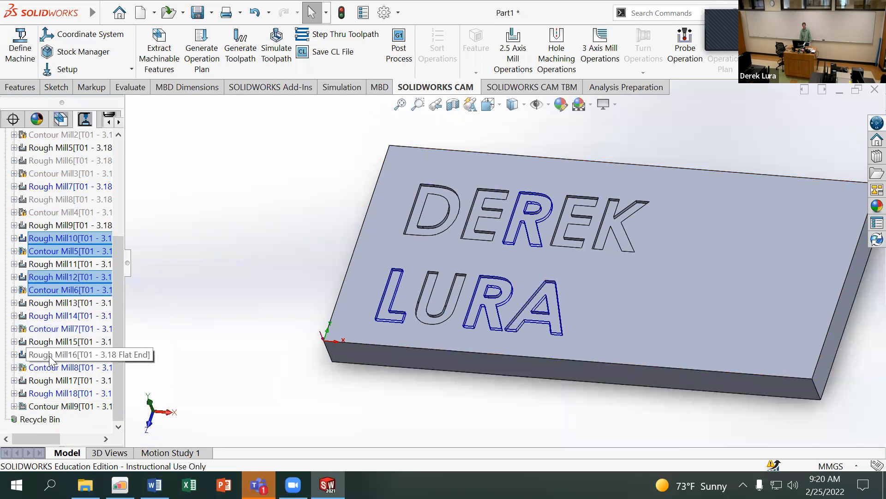
ctrl+click(44, 354)
ctrl+click(46, 367)
ctrl+click(48, 393)
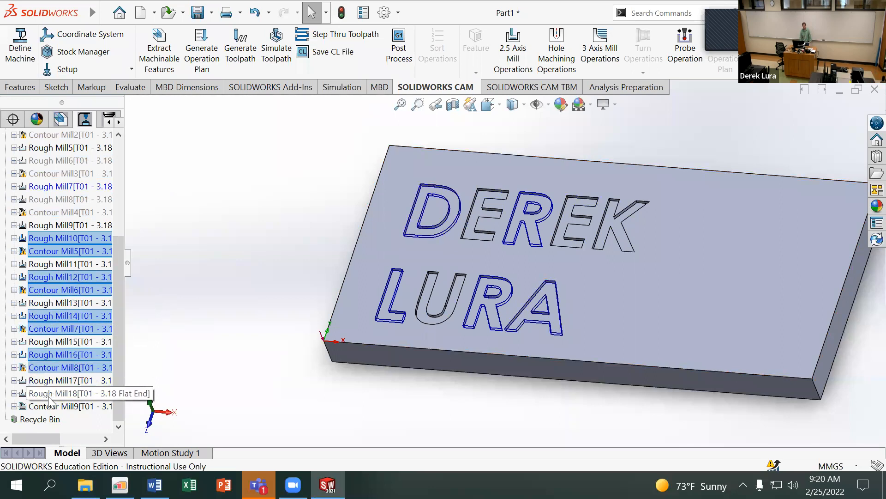
right_click(55, 293)
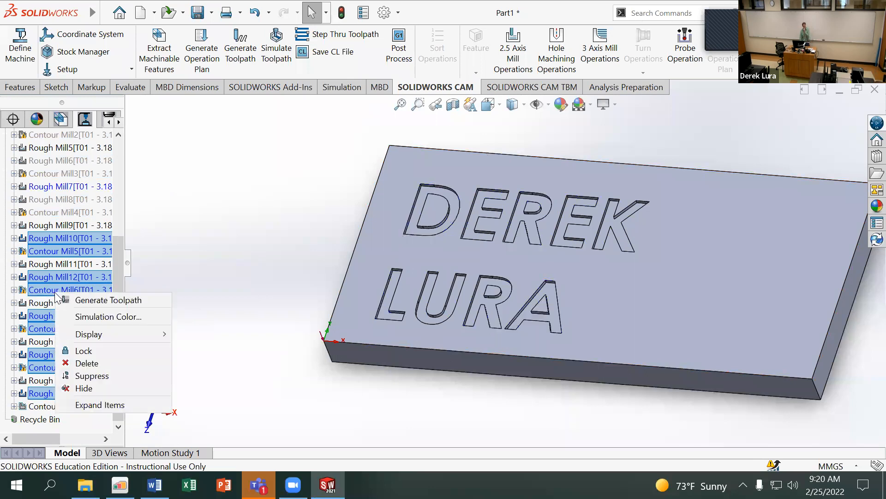
click(91, 377)
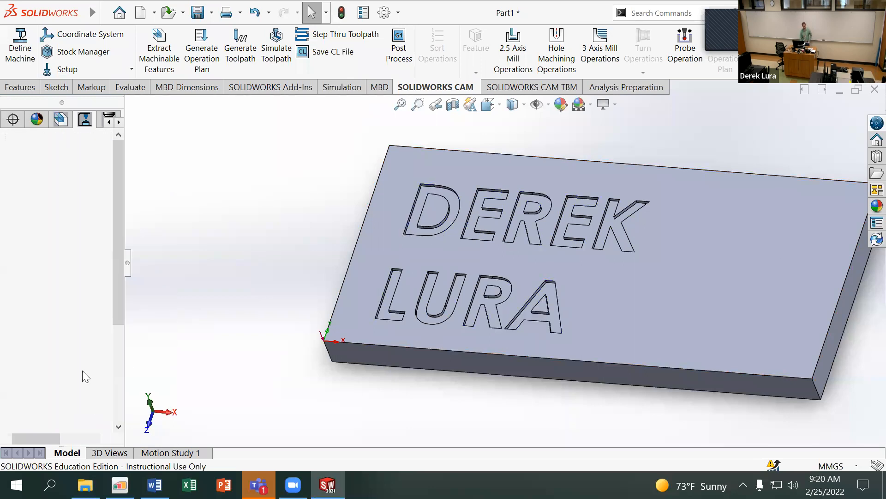
scroll(78, 312, up, 4)
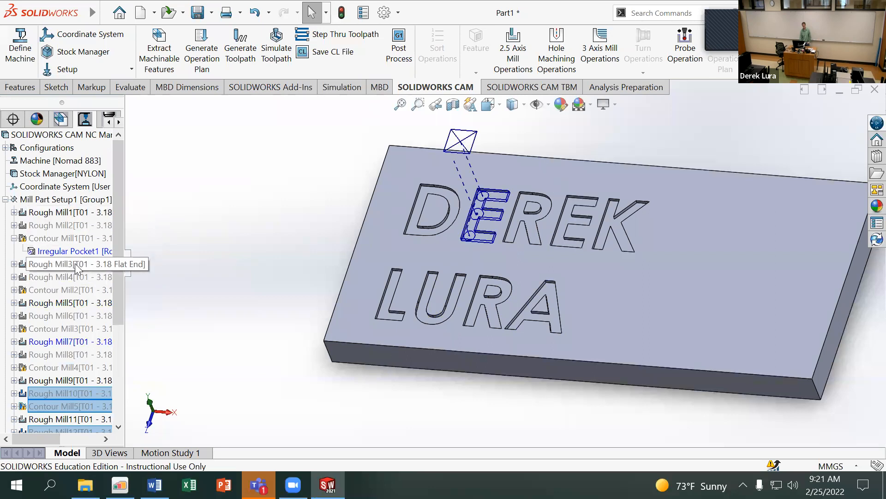
Regenerate the Rough Mill7 toolpath and move Rough Mill7 earlier in the operation order
click(15, 237)
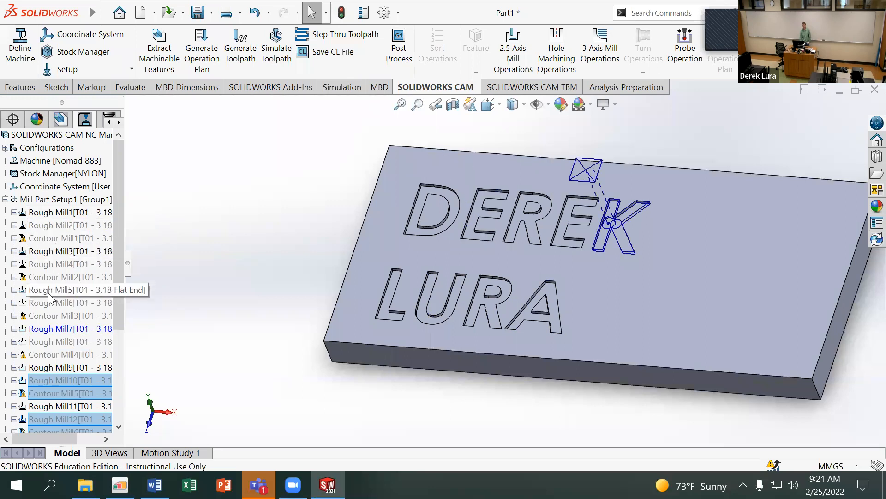
click(52, 329)
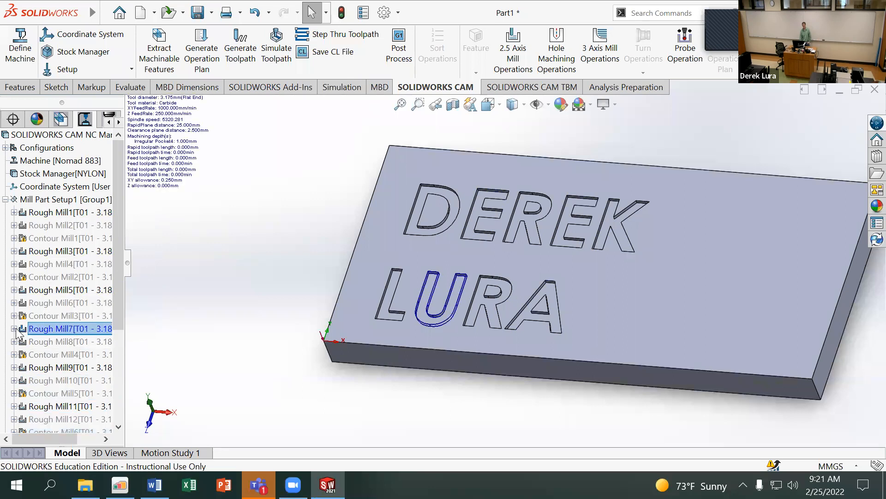
right_click(31, 334)
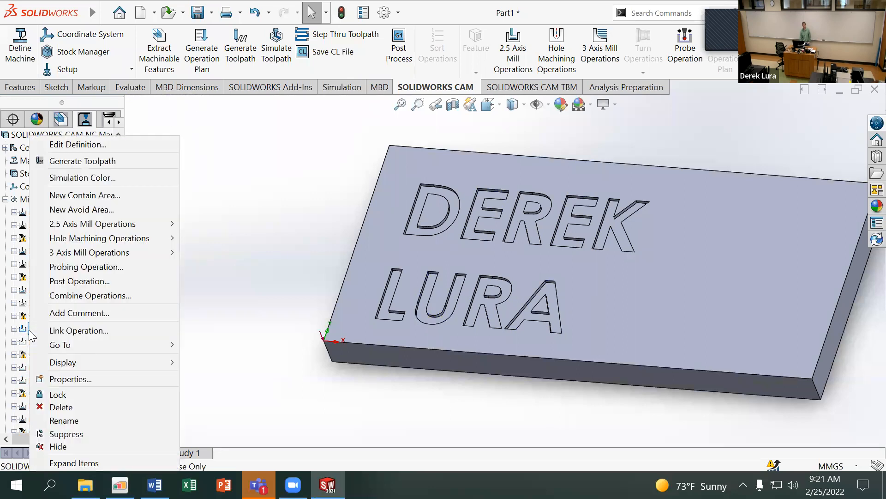
click(97, 162)
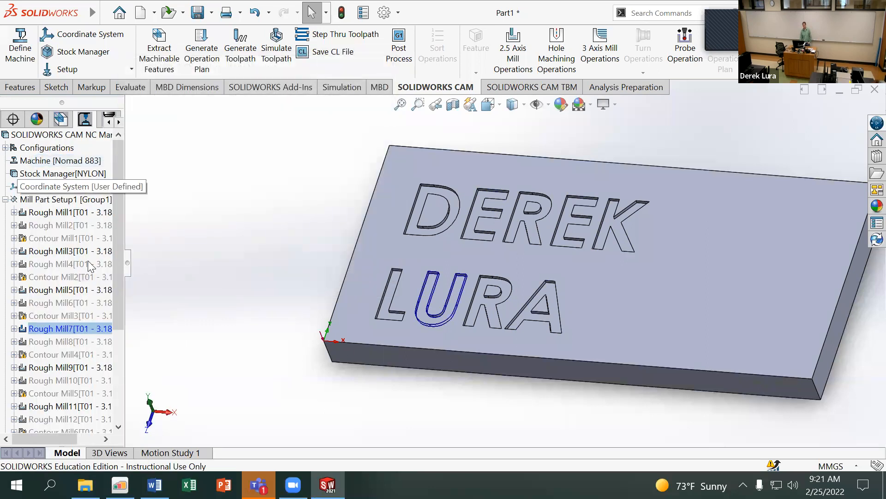
drag(55, 330, 45, 305)
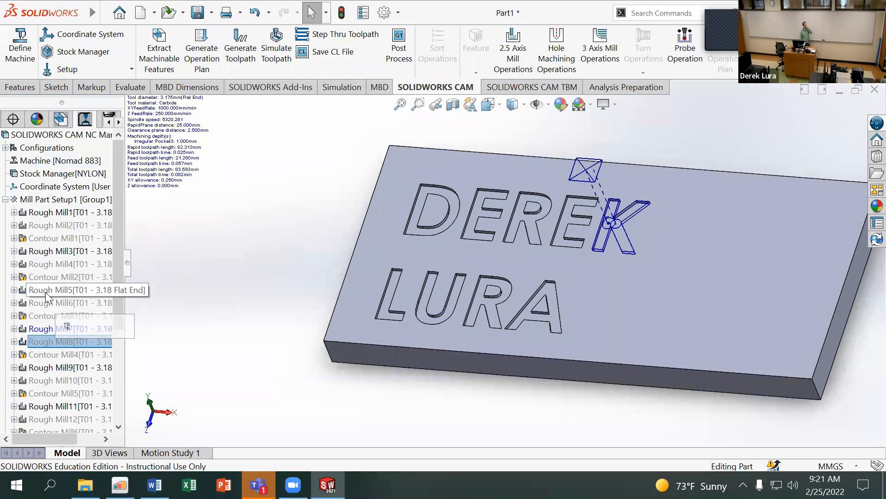
Generate the toolpath for Irregular Pocket4, the U letter, and review Rough Mill7's toolpath details
click(23, 328)
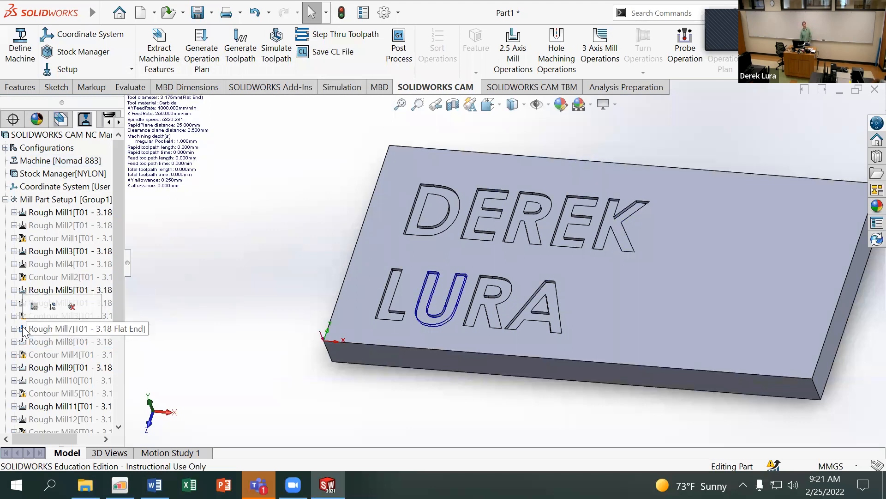
click(14, 328)
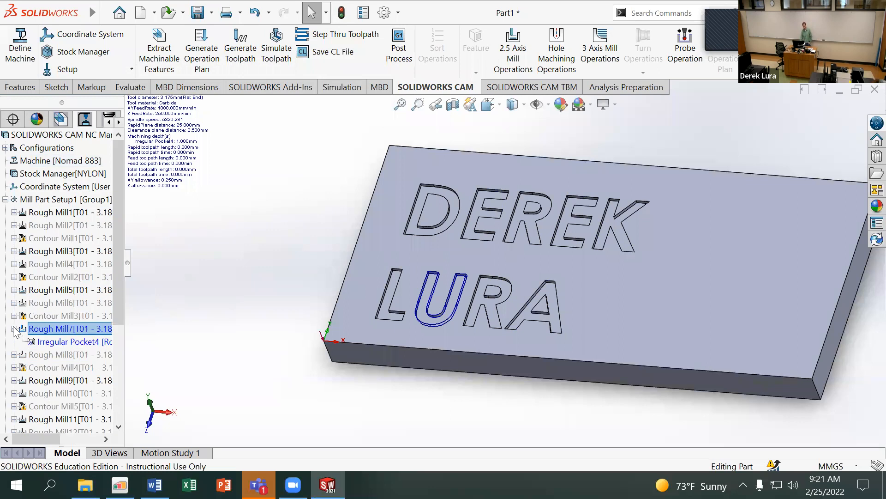
click(41, 341)
right_click(41, 342)
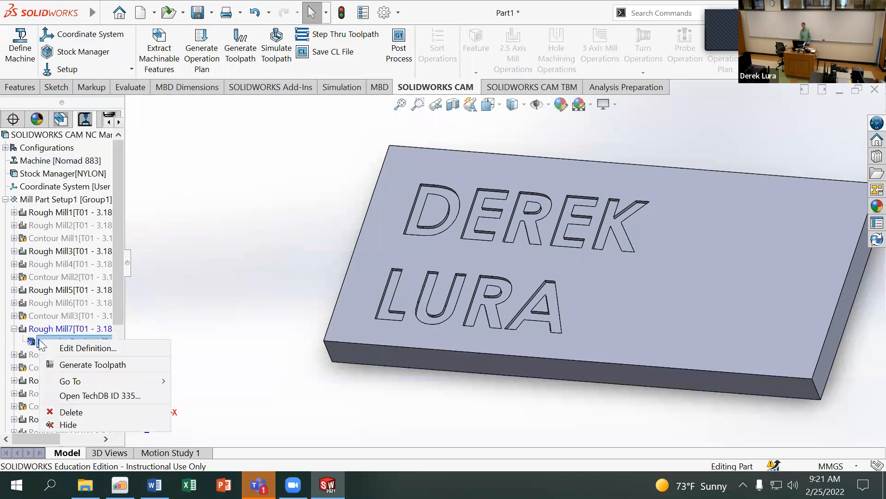
click(78, 365)
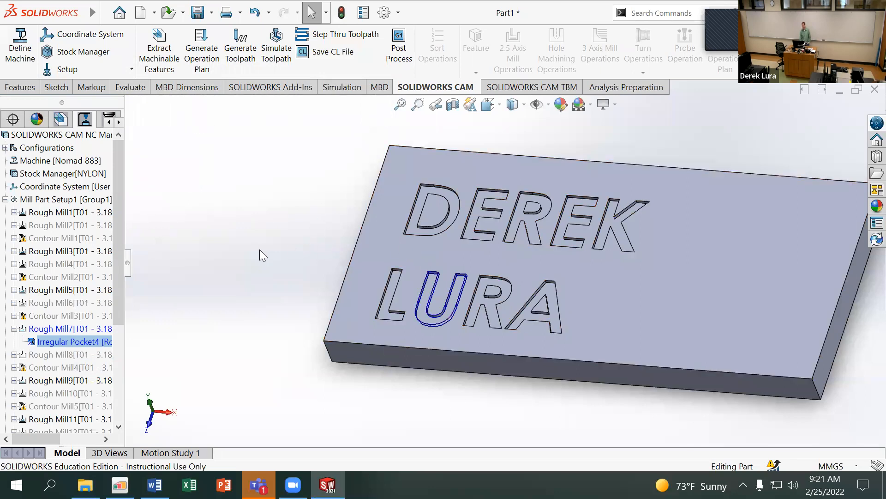
click(47, 328)
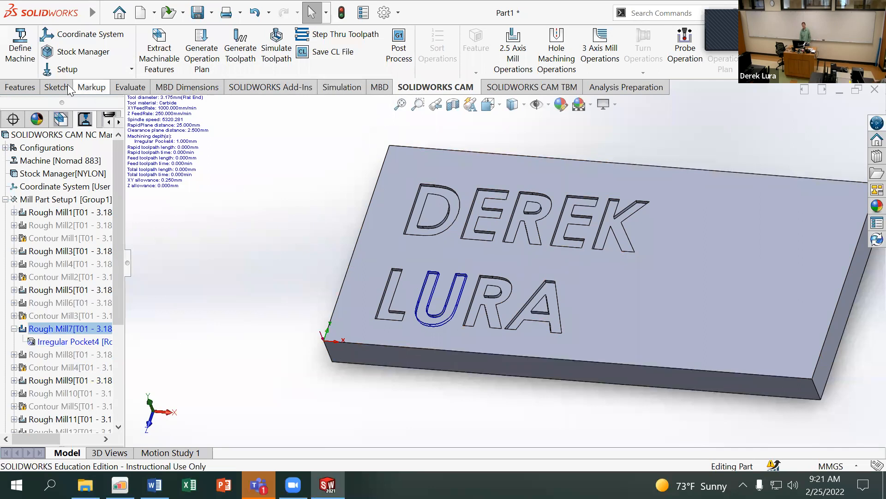
Measure the U letter's top edge at 3.23 mm with the Evaluate Measure tool, then close it
click(130, 87)
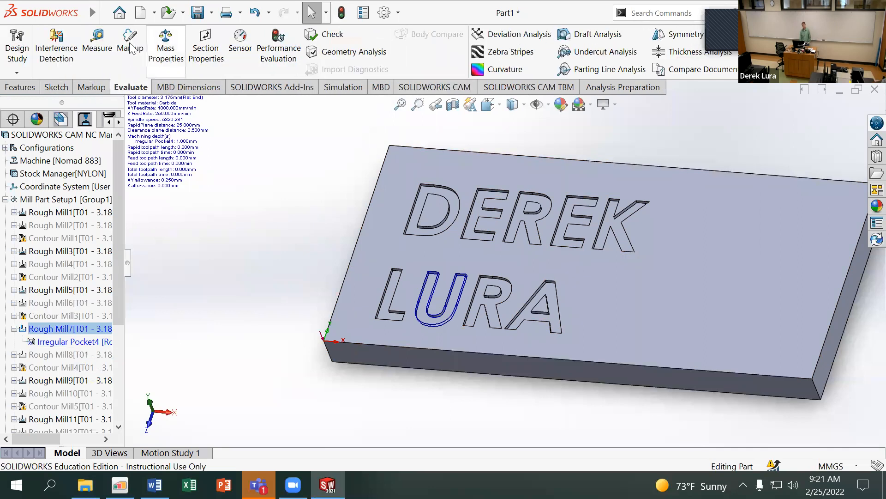
click(97, 48)
scroll(439, 283, down, 5)
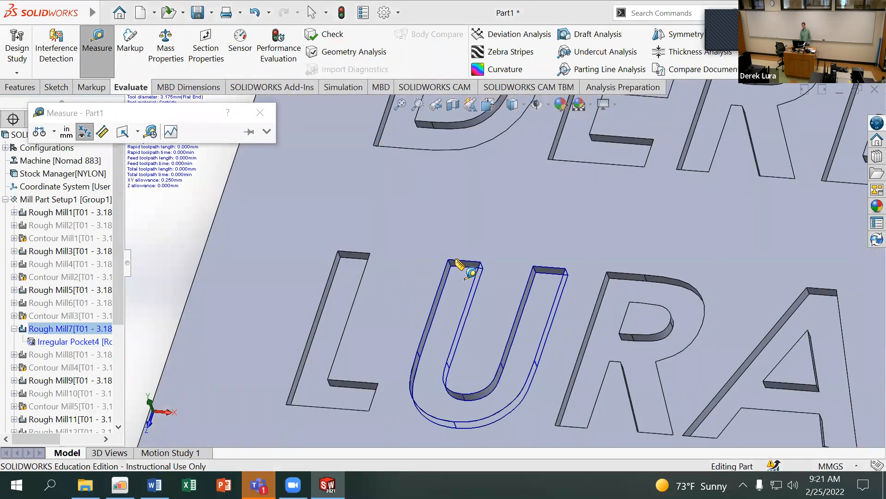
click(459, 261)
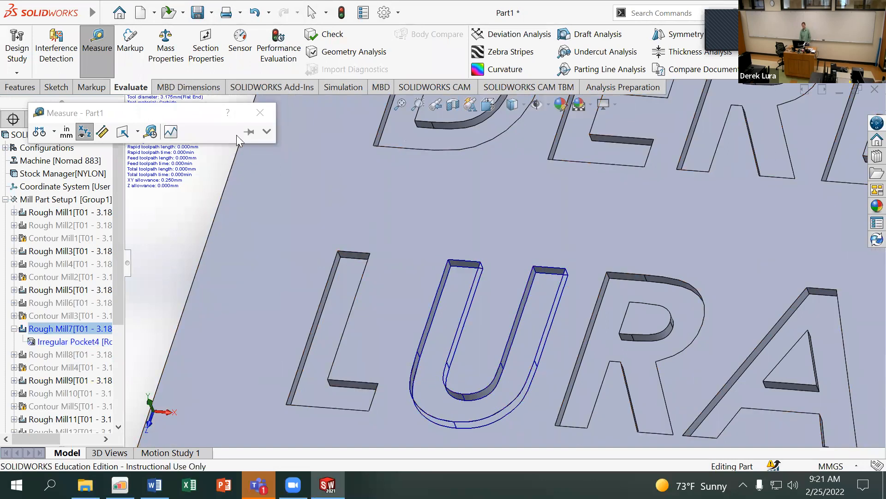
click(260, 113)
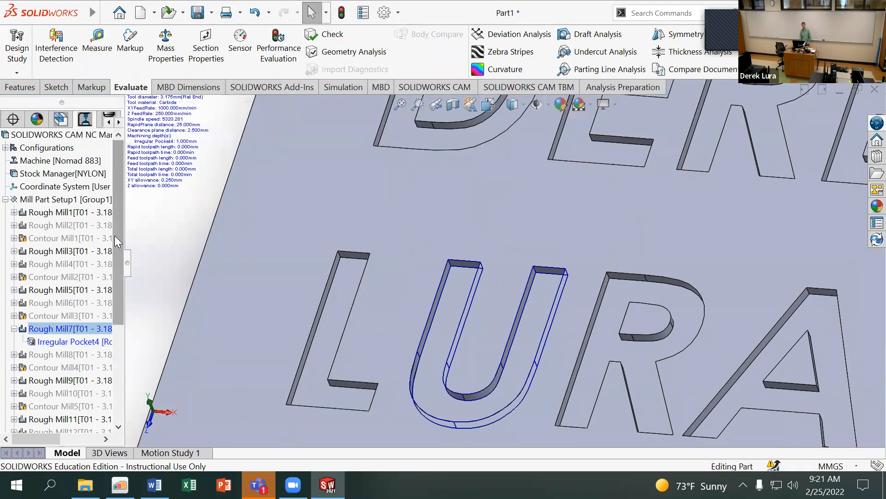
Preview the Contour Mill4 and Rough Mill7 toolpaths, then suppress Rough Mill9
mouse_move(116, 229)
mouse_down()
mouse_move(117, 244)
mouse_move(116, 213)
mouse_up()
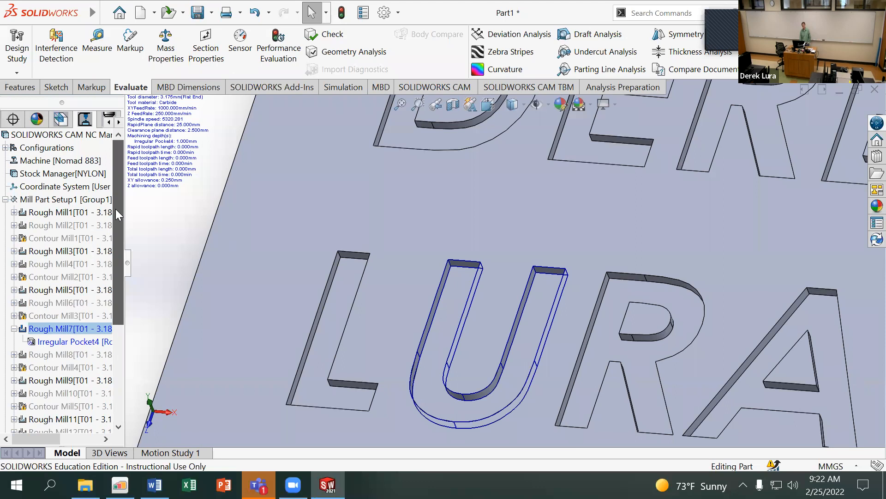
drag(116, 208, 116, 250)
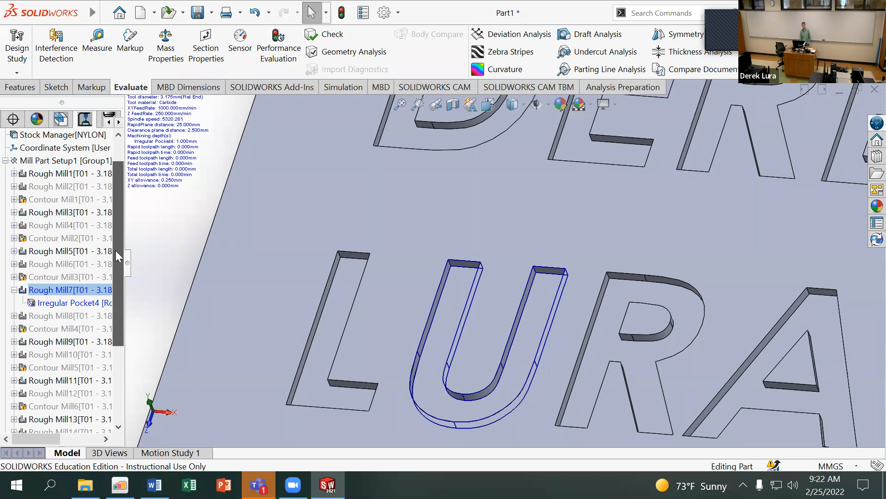
scroll(566, 232, up, 3)
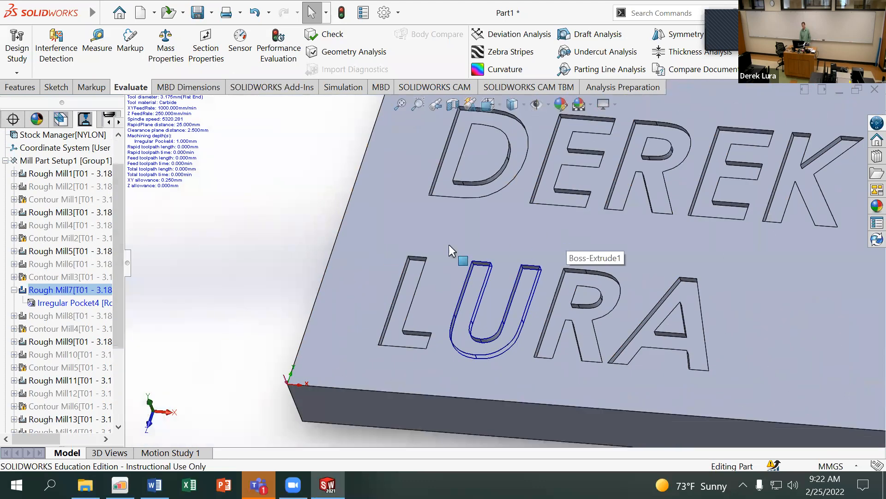
click(71, 329)
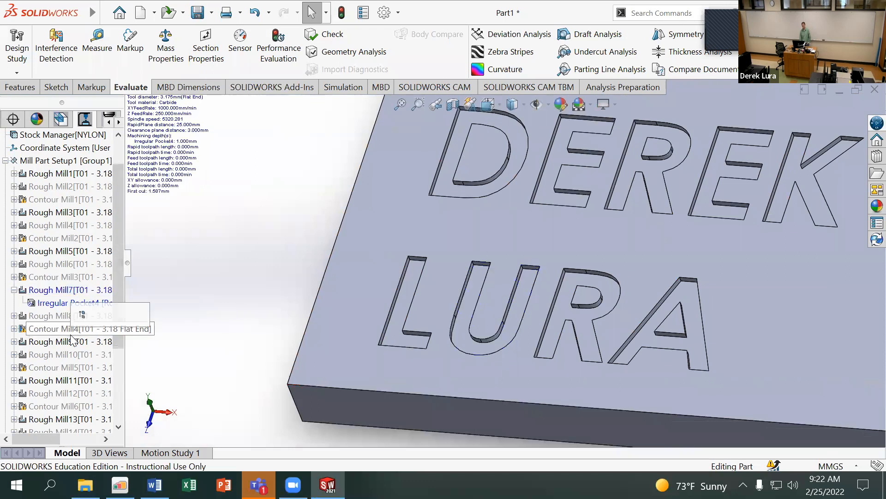
click(41, 293)
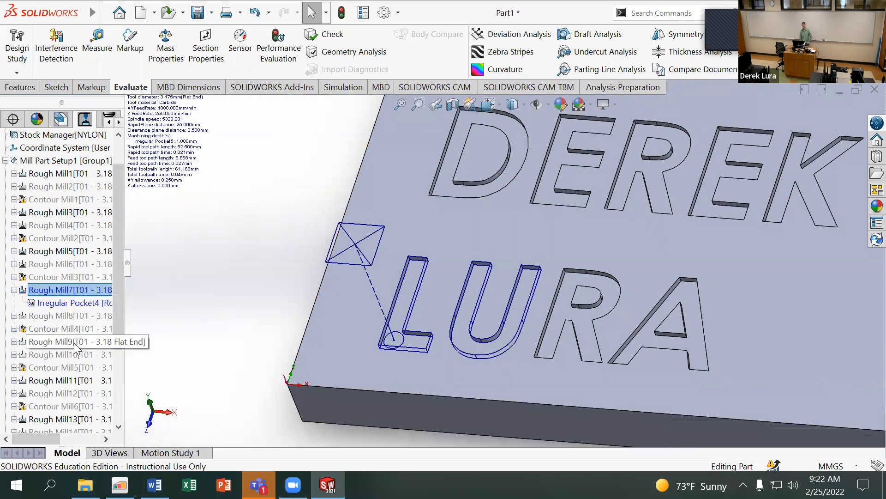
scroll(74, 344, down, 2)
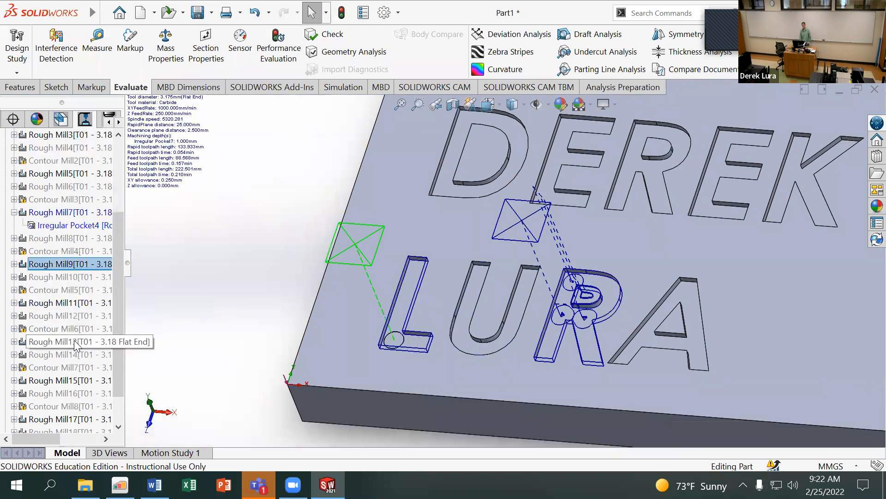
right_click(64, 268)
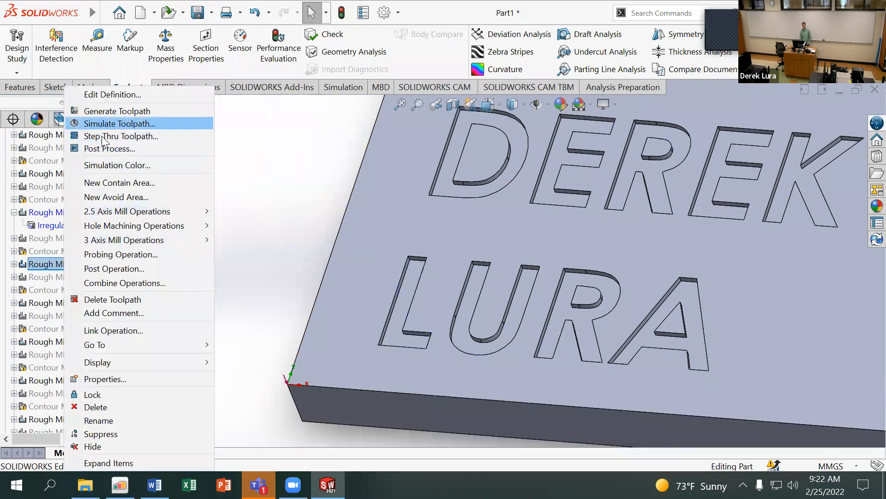
click(104, 434)
Suppress the Rough Mill7 and Rough Mill13 operations as well
scroll(60, 304, down, 2)
right_click(44, 300)
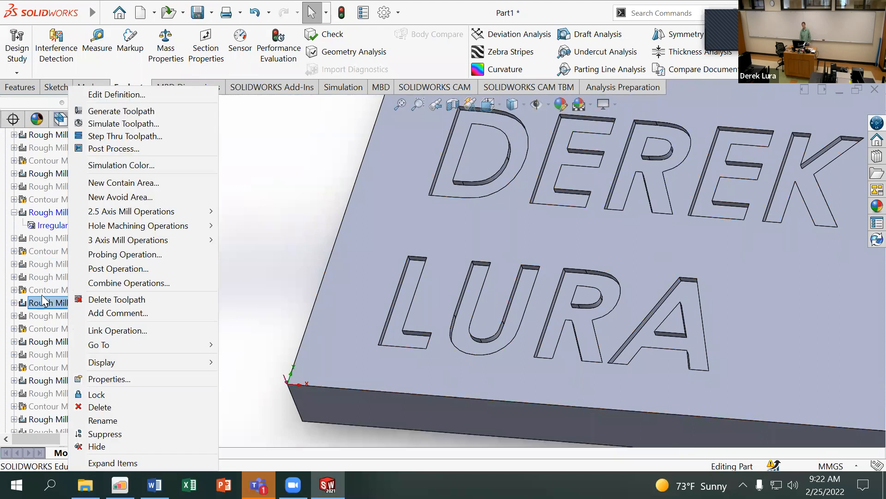
click(42, 295)
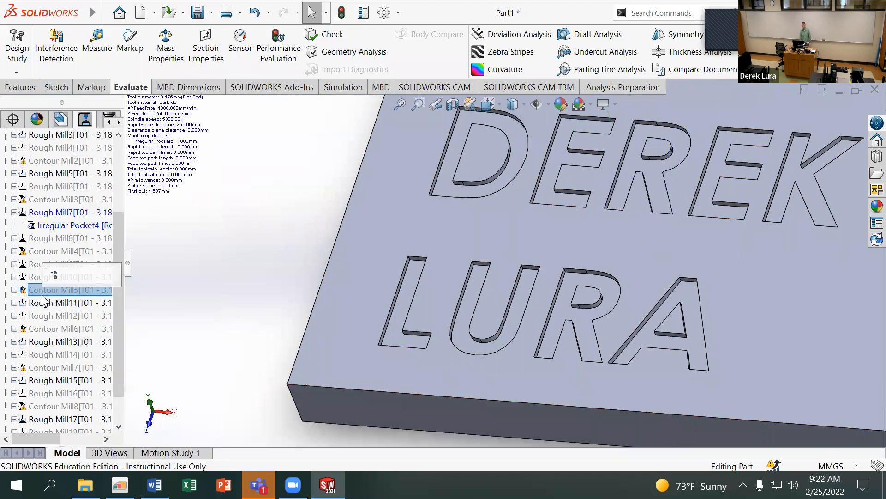
right_click(50, 213)
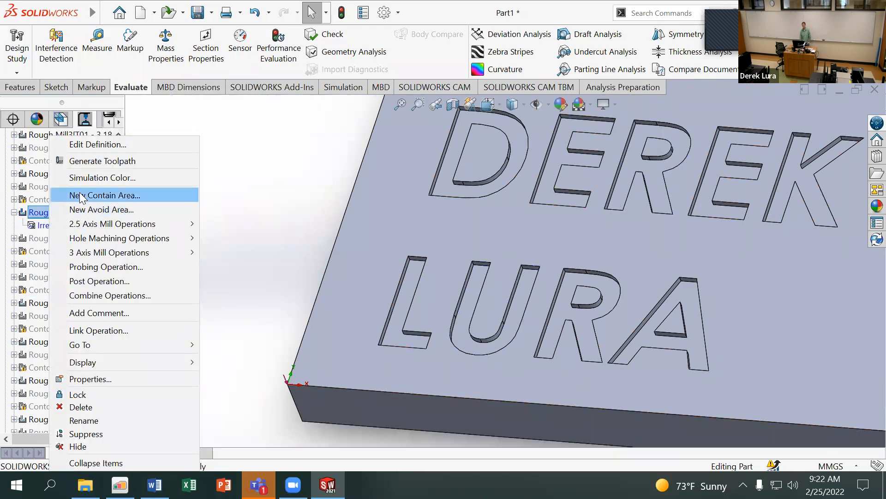
click(88, 434)
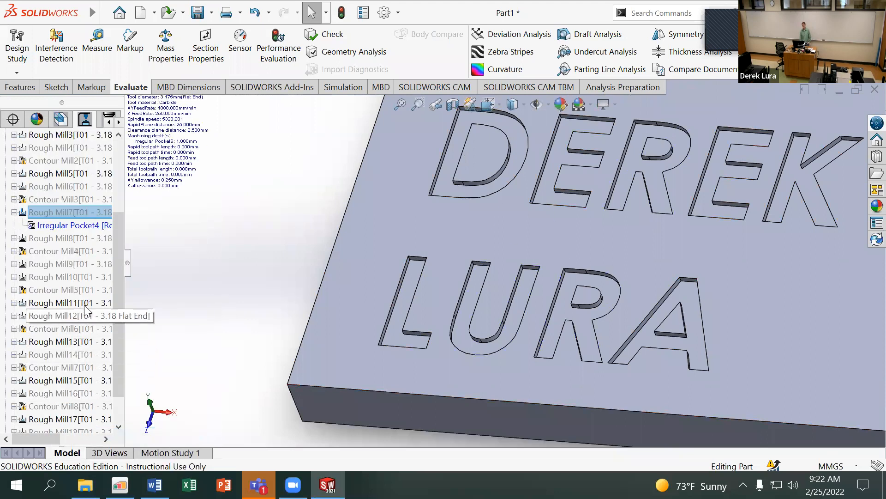
scroll(91, 320, down, 1)
click(66, 304)
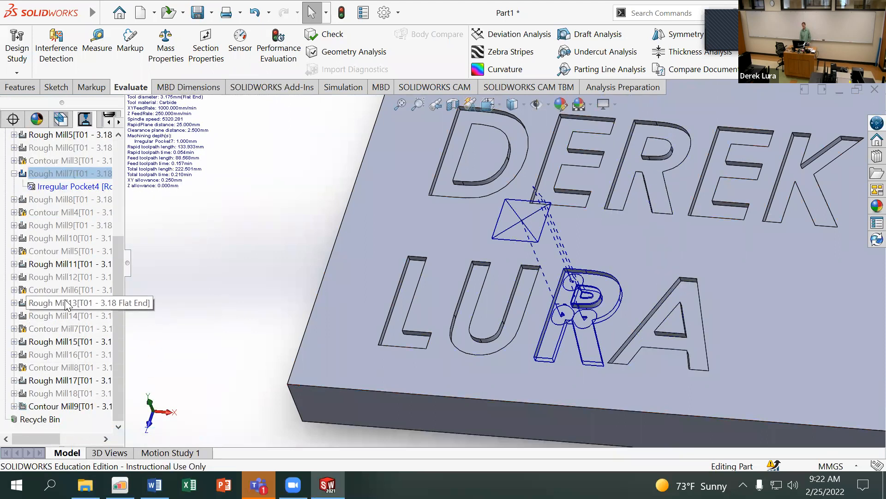
right_click(67, 305)
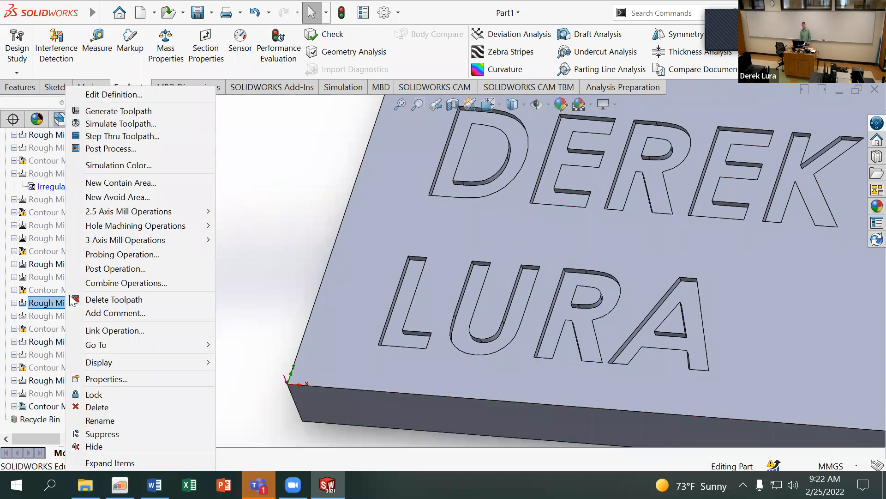
click(116, 436)
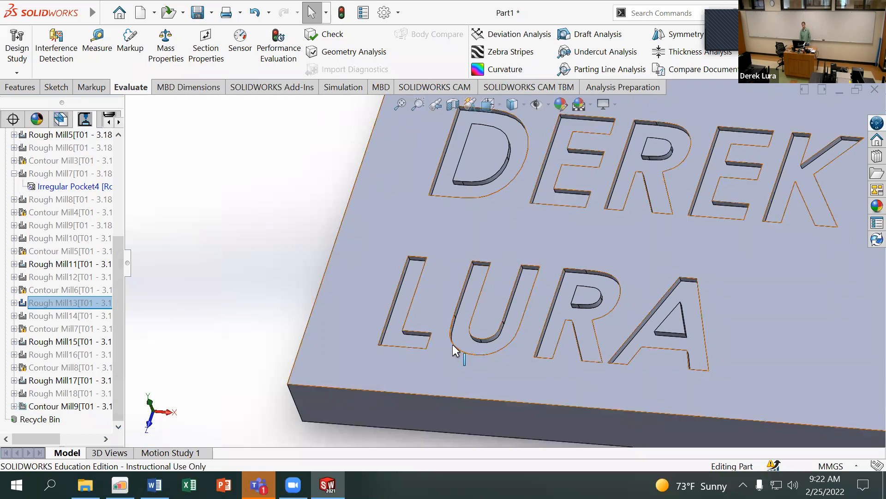
mouse_move(59, 343)
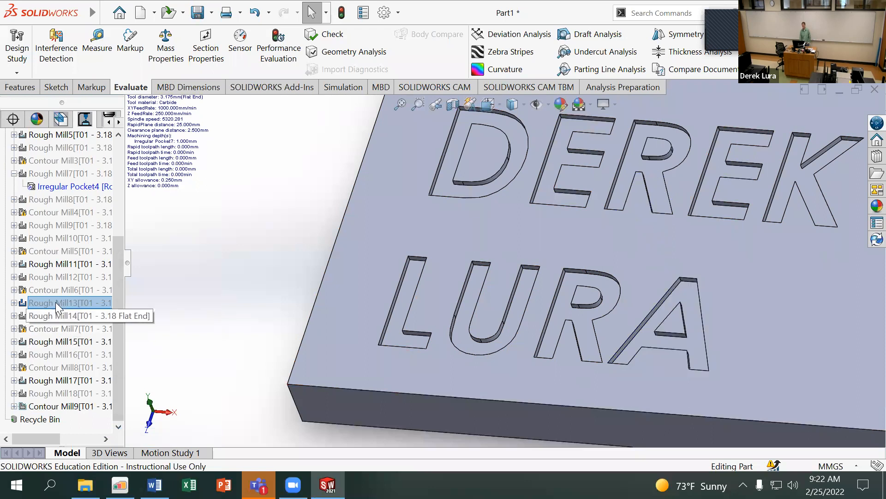
right_click(59, 342)
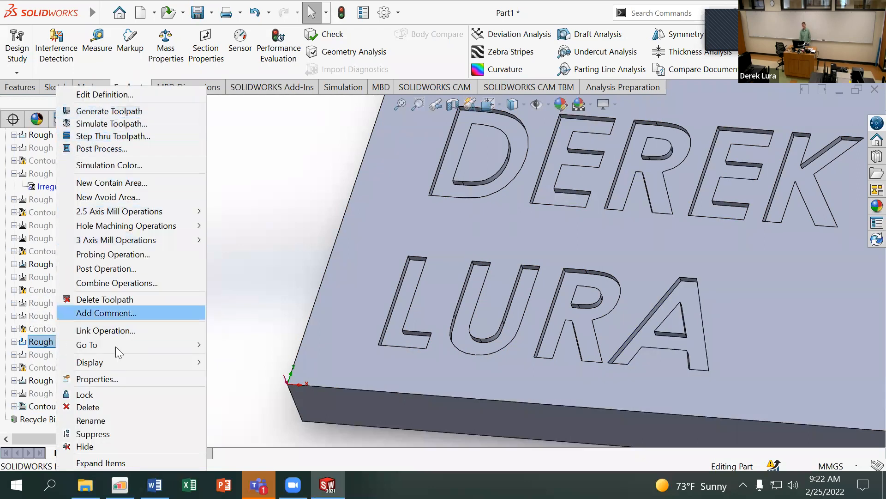
click(99, 433)
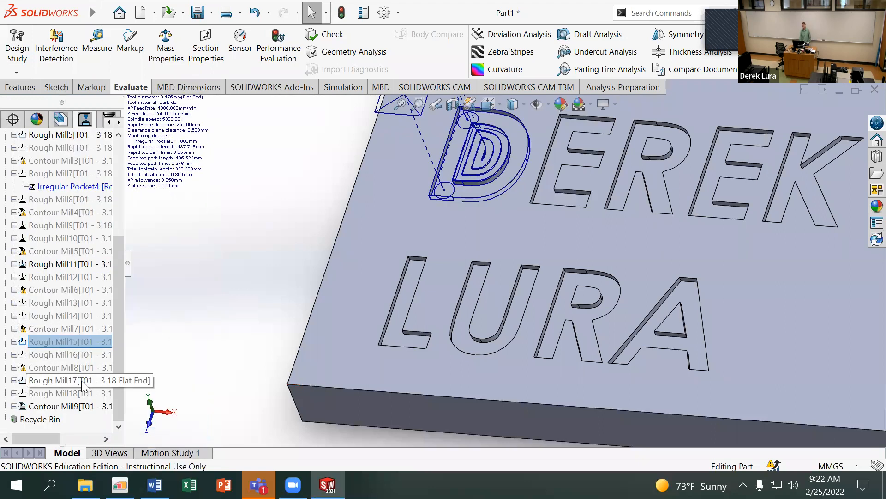
middle_drag(337, 257, 350, 198)
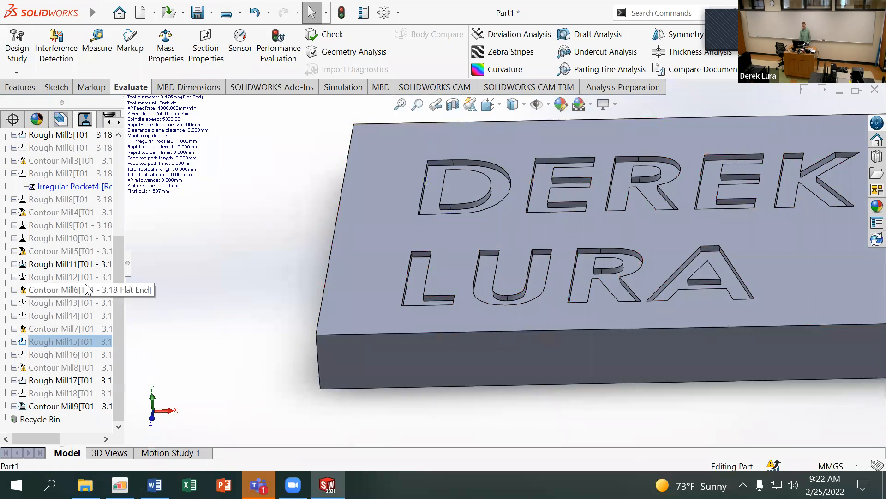
scroll(76, 256, up, 2)
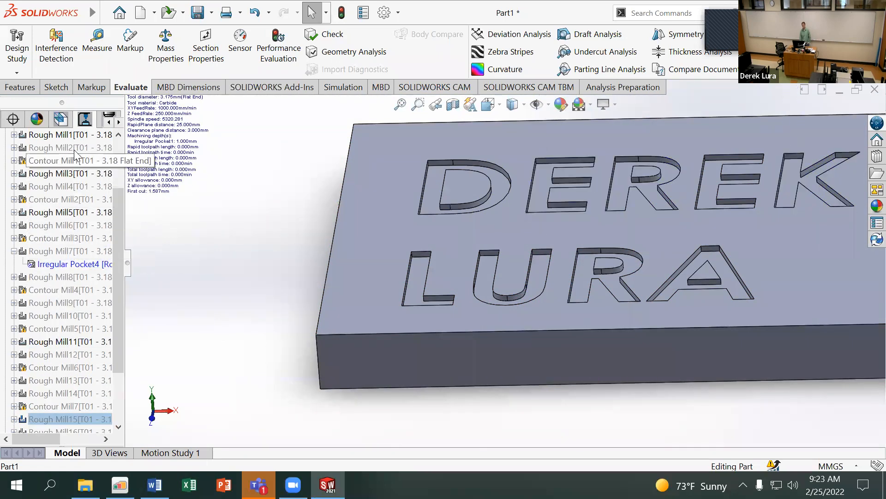
scroll(449, 261, up, 2)
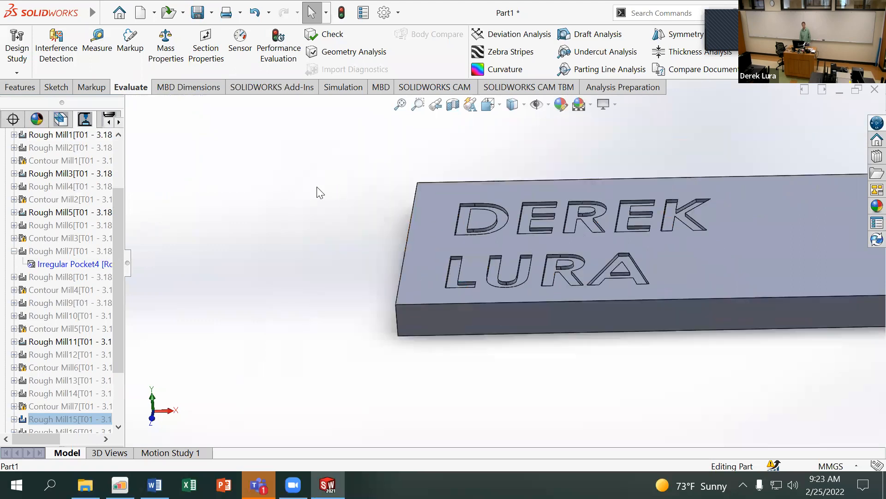
drag(118, 243, 122, 149)
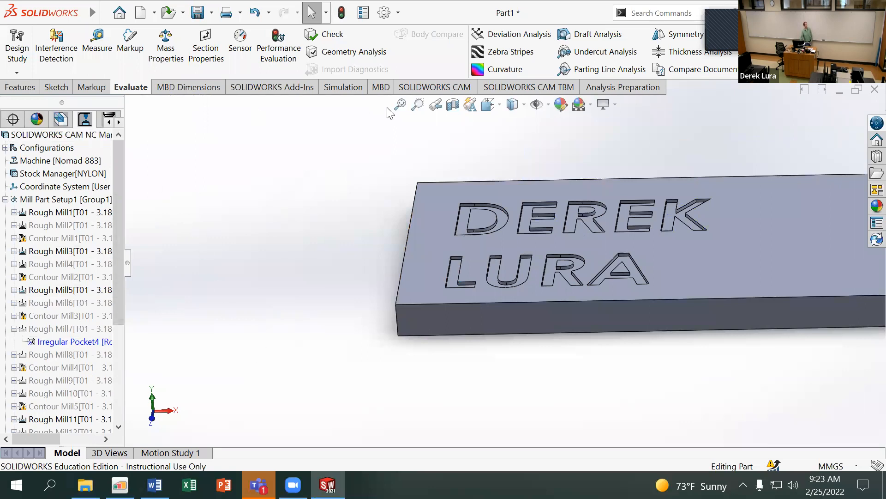
Run Simulate Toolpath from the SOLIDWORKS CAM tab and orbit around the plate as it cuts
click(412, 87)
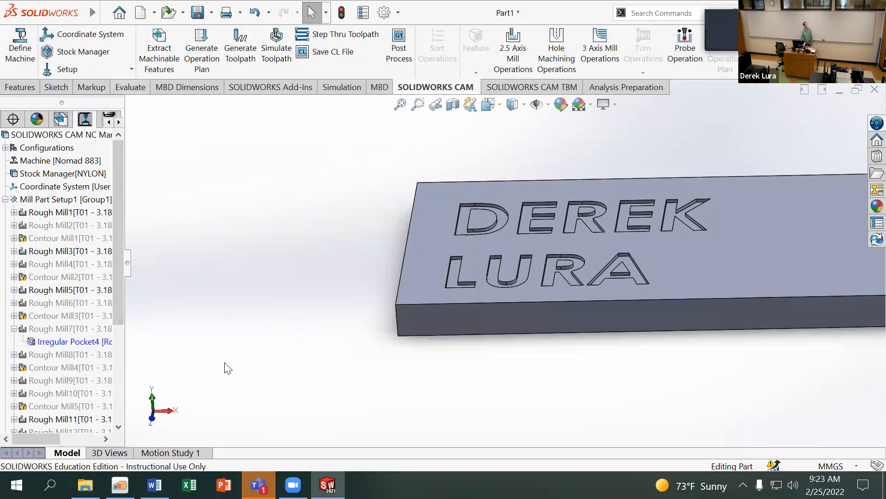
click(277, 49)
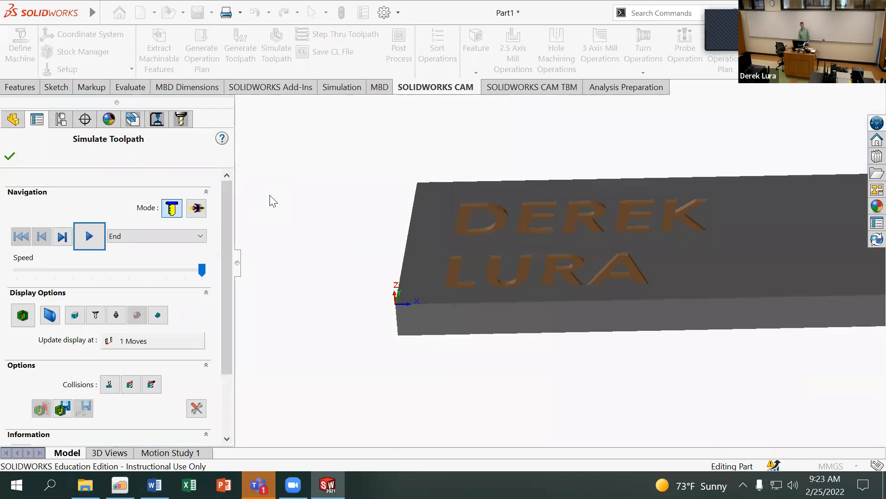
click(89, 237)
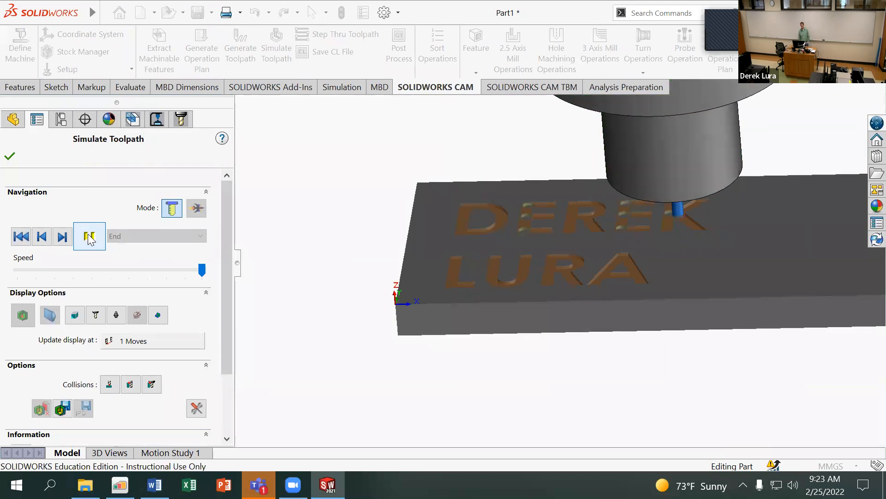
mouse_move(373, 253)
middle_down()
mouse_move(345, 220)
mouse_move(362, 293)
mouse_move(368, 243)
middle_up()
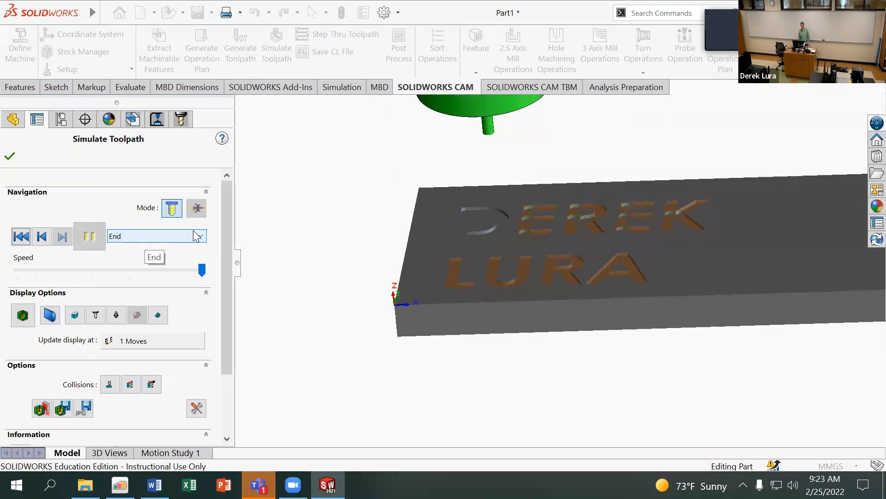
middle_drag(370, 213, 496, 211)
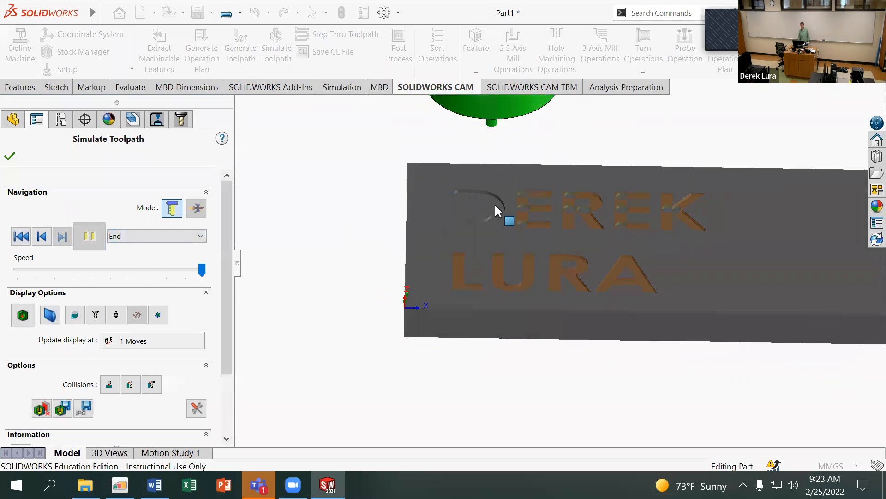
Zoom in on the engraved D, turn on Show Difference to inspect deviation colours, then close the simulation
scroll(534, 179, down, 4)
middle_drag(525, 182, 506, 193)
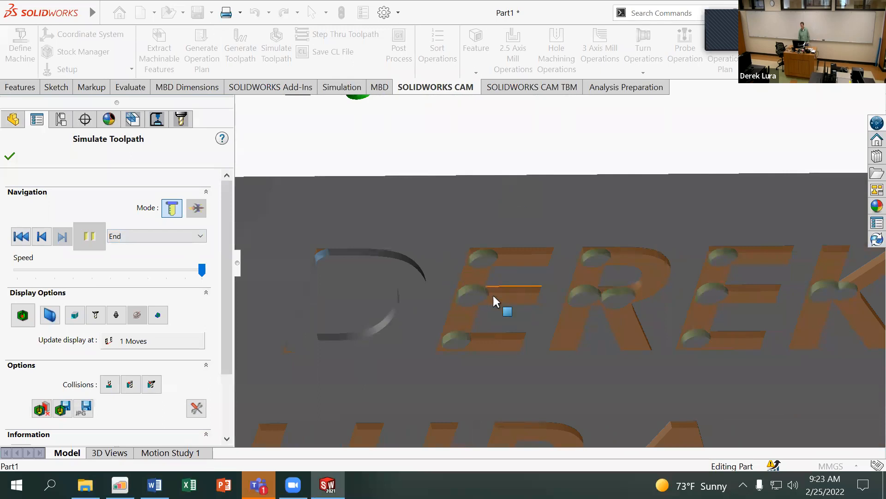
scroll(753, 303, up, 4)
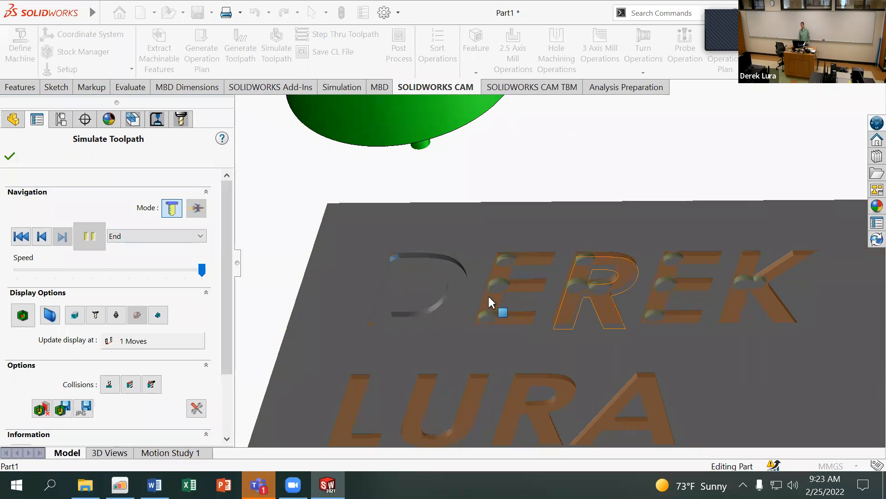
click(21, 314)
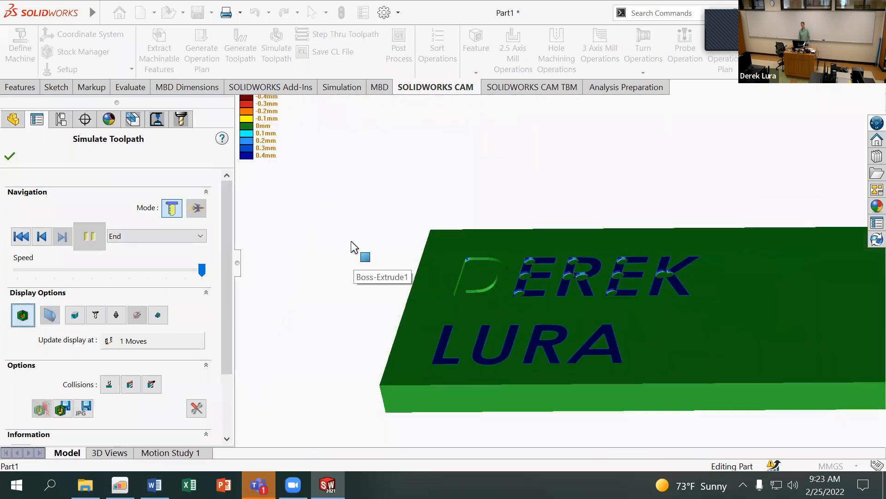
middle_drag(372, 251, 405, 240)
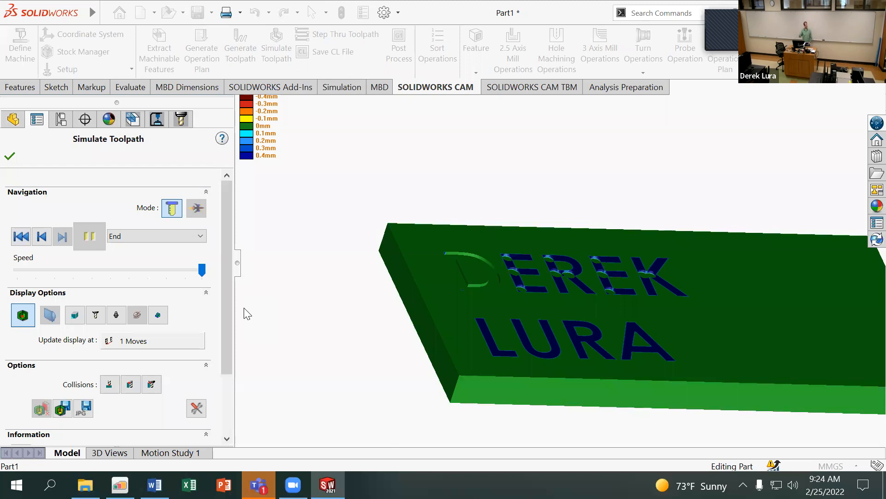
click(10, 155)
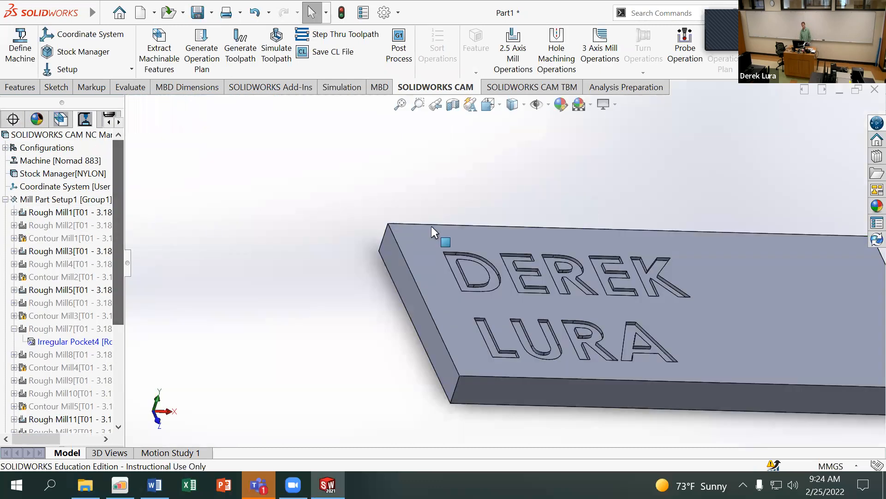
click(108, 122)
click(108, 122)
click(108, 122)
click(6, 123)
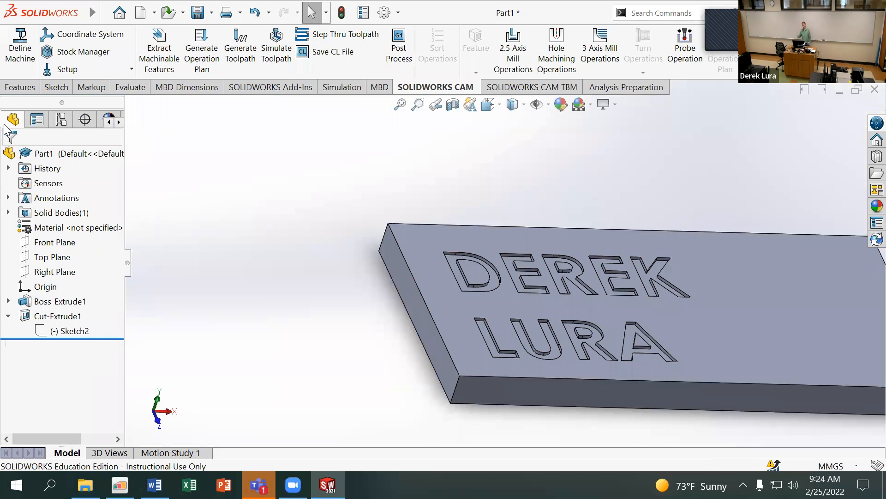
click(60, 330)
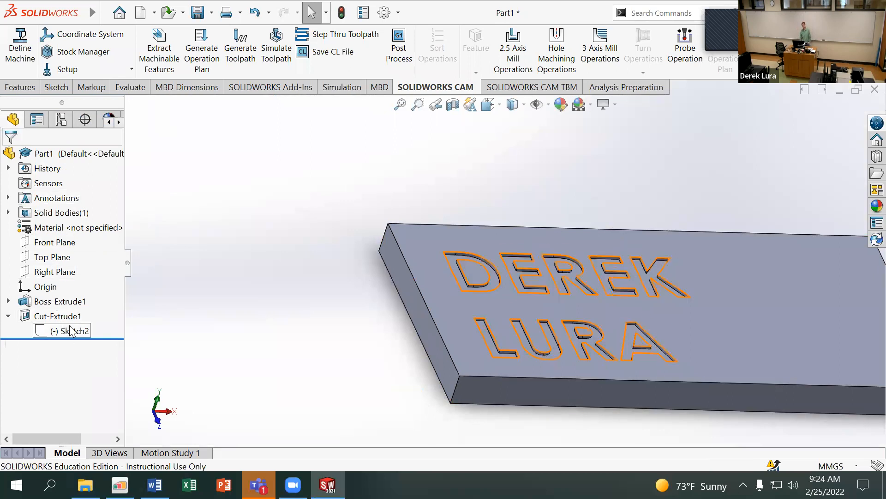
click(81, 290)
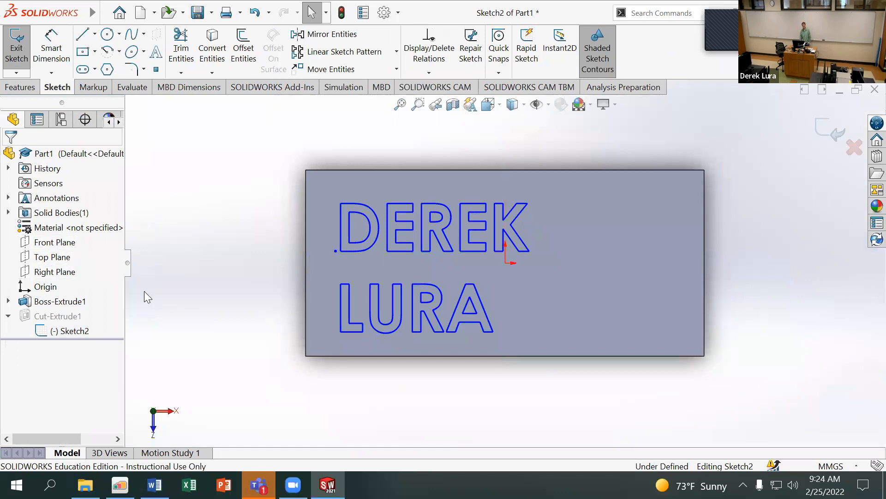
click(73, 329)
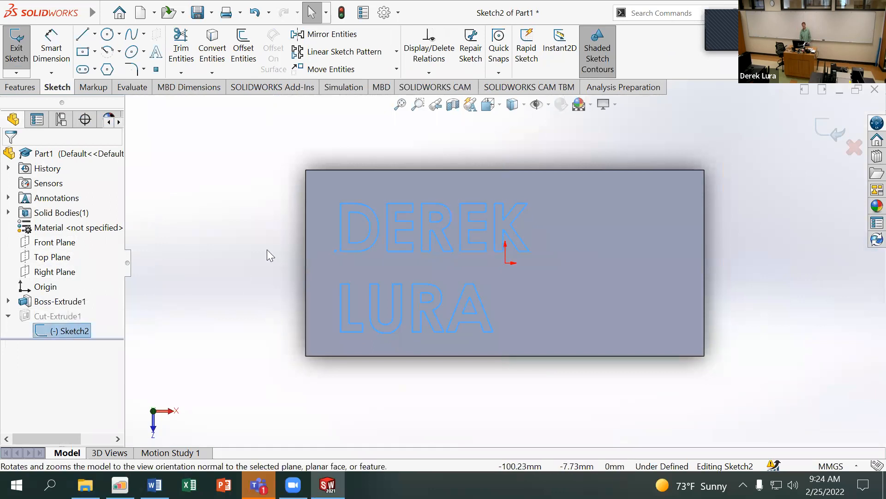
right_click(344, 240)
key(Escape)
click(344, 240)
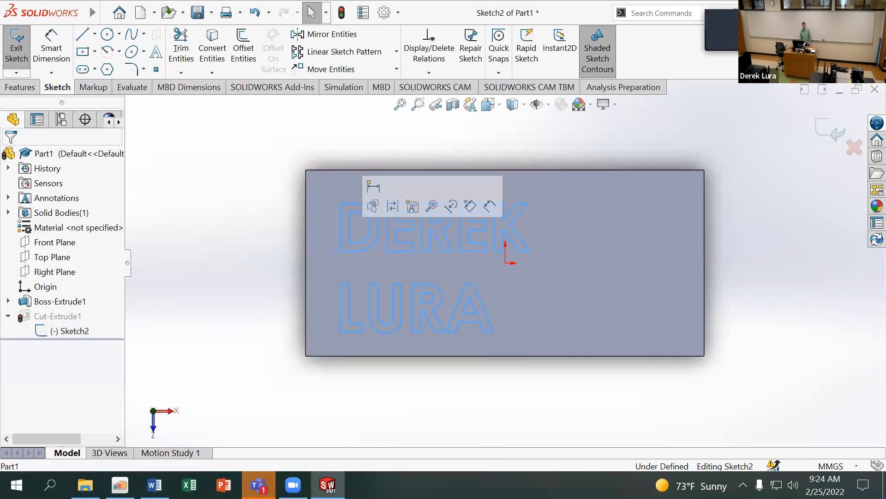
double_click(351, 232)
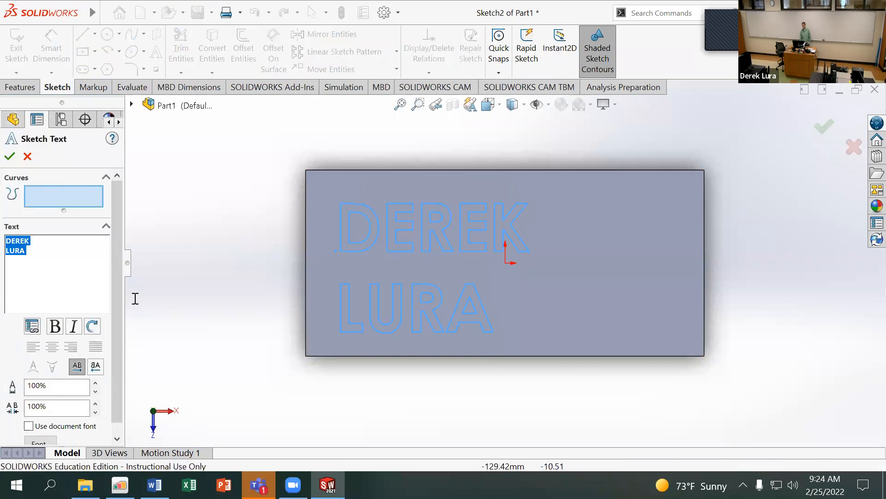
Change the lettering font height from 18 mm to 20 mm and exit the sketch
scroll(79, 348, down, 1)
click(37, 433)
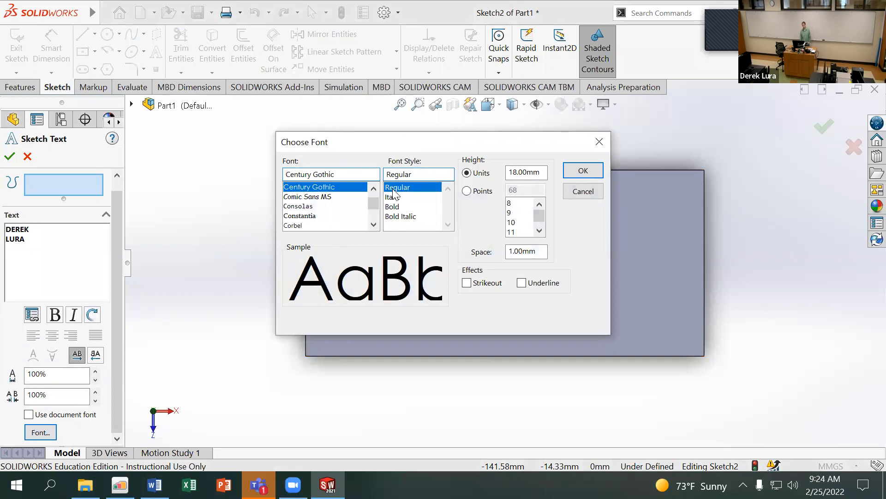
drag(546, 171, 518, 172)
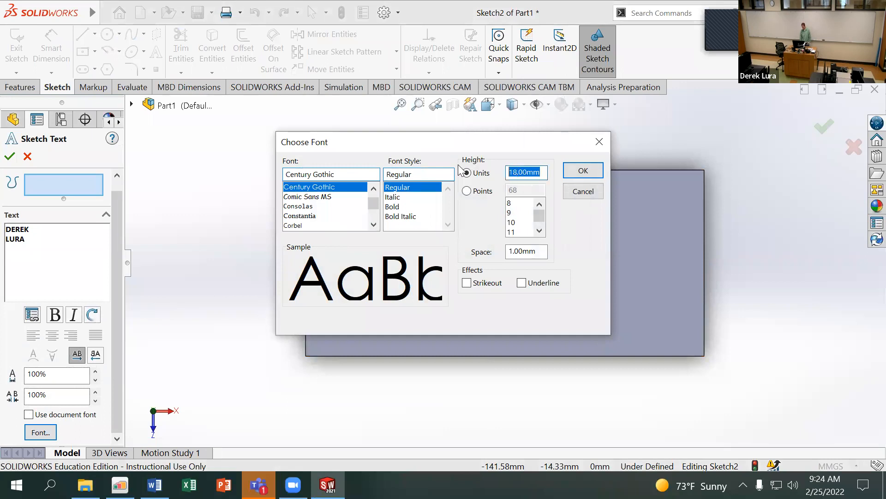
text(20)
key(Return)
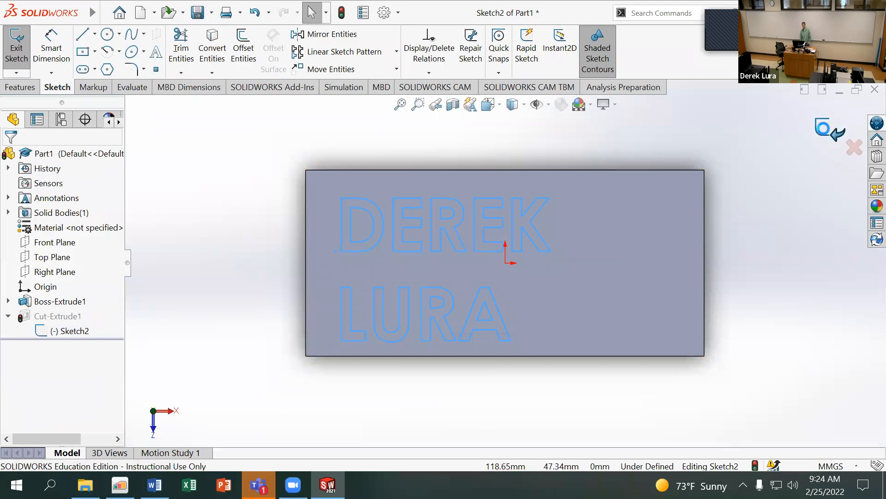
click(824, 131)
Reopen the lettering sketch and change the engraved text wording to DR. D
click(60, 332)
click(72, 298)
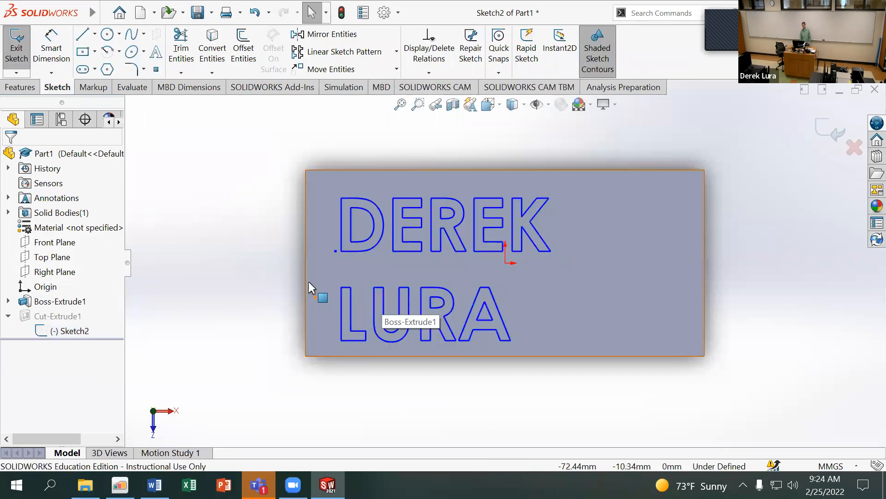
double_click(370, 251)
click(57, 271)
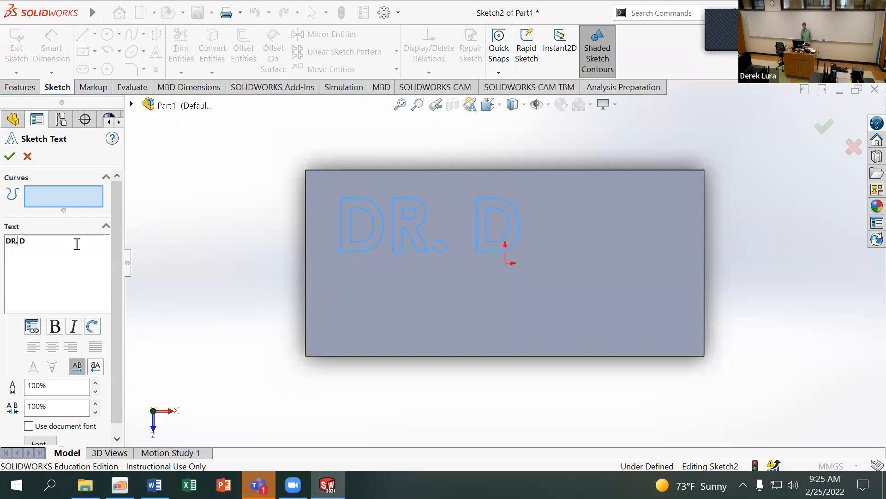
Set the text height to 25 mm, accept the sketch text, and rebuild the cut
scroll(110, 368, down, 1)
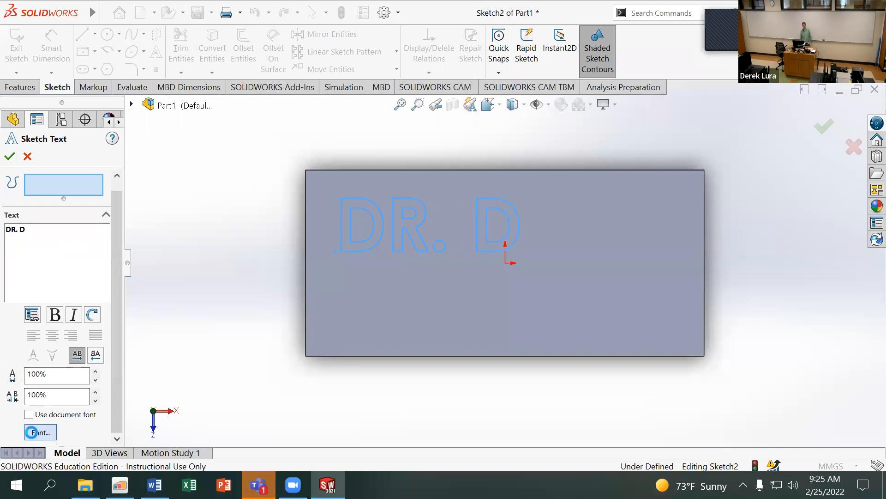
click(31, 433)
drag(543, 171, 452, 163)
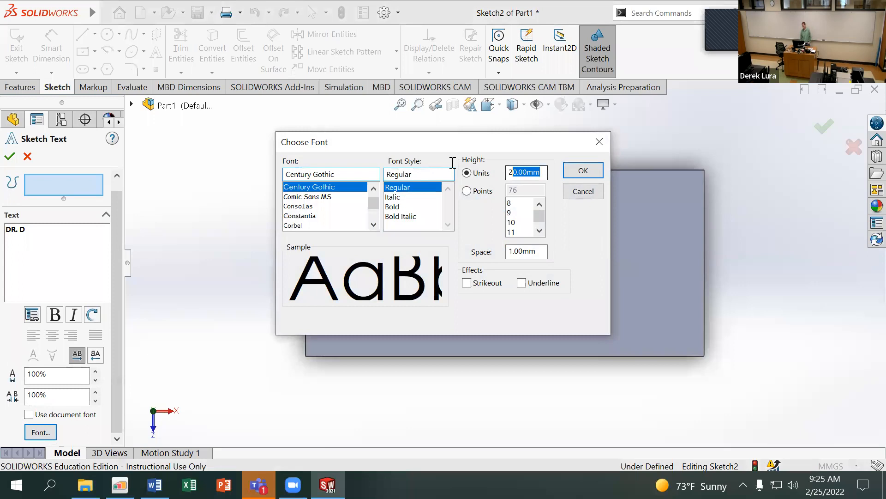
text(25)
key(Return)
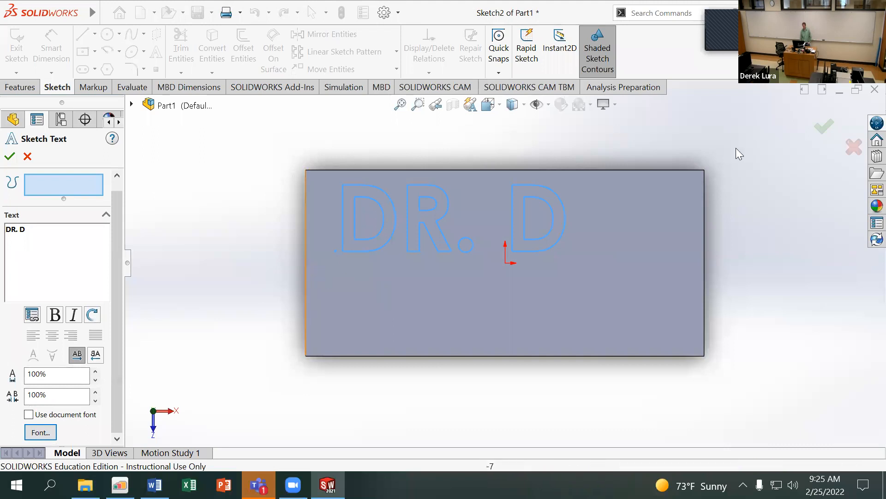
click(822, 129)
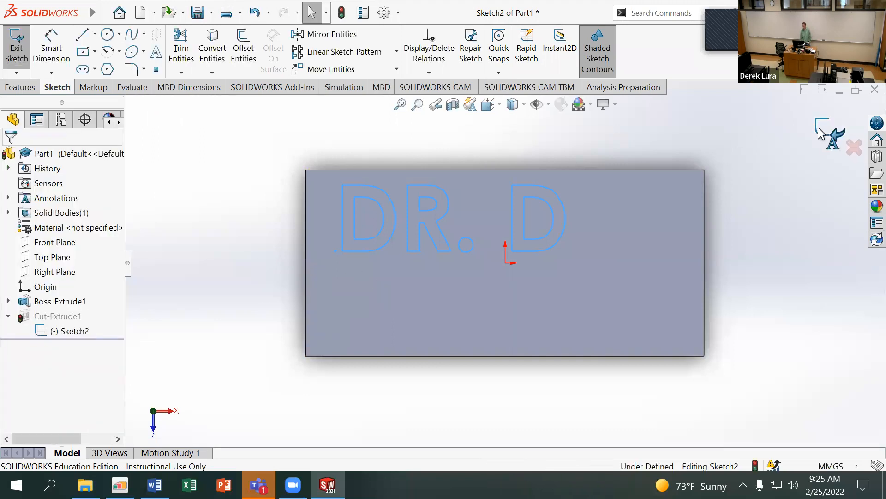
click(822, 132)
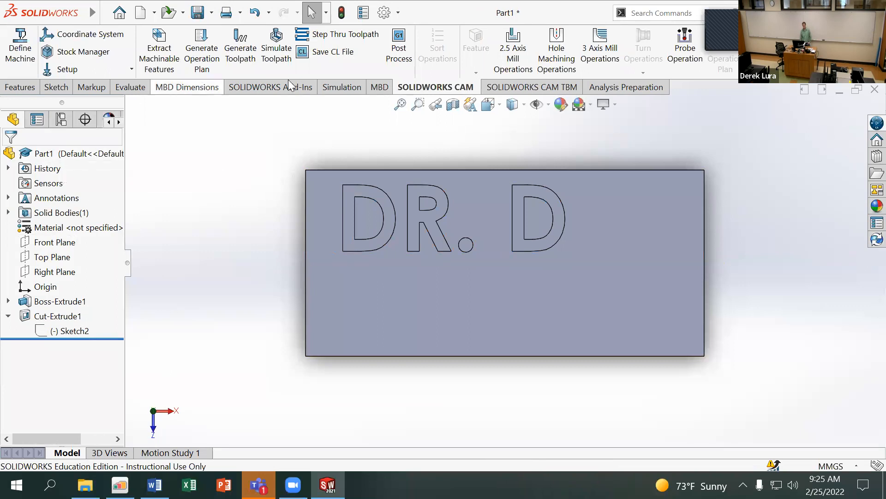
In the CAM Feature Tree, skip Associate Features and delete Irregular Pocket1–10 into the Recycle Bin
click(119, 121)
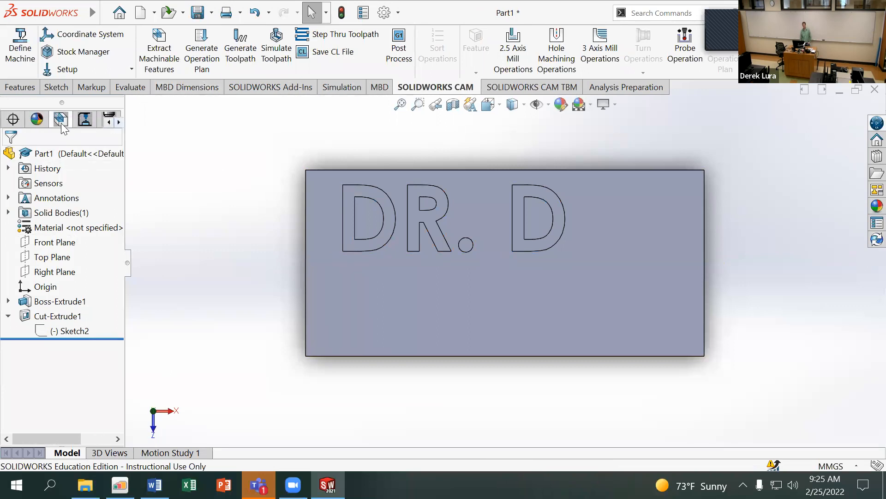
click(62, 121)
click(383, 293)
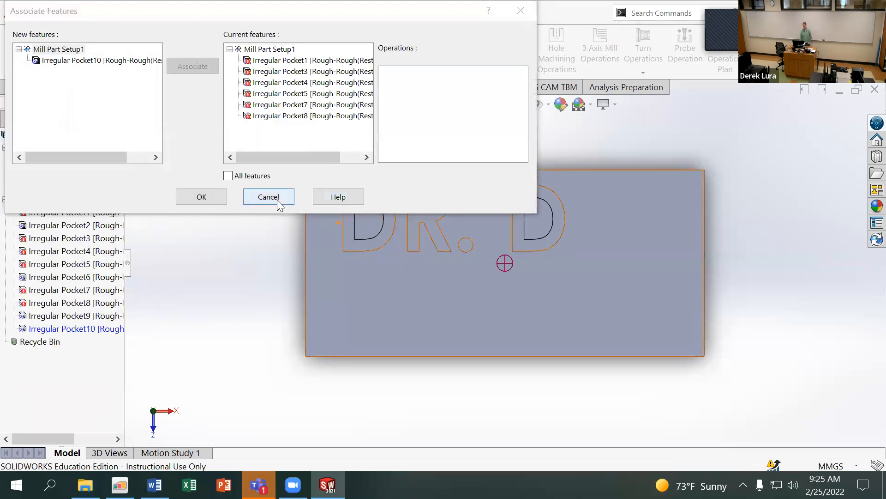
click(276, 197)
click(45, 214)
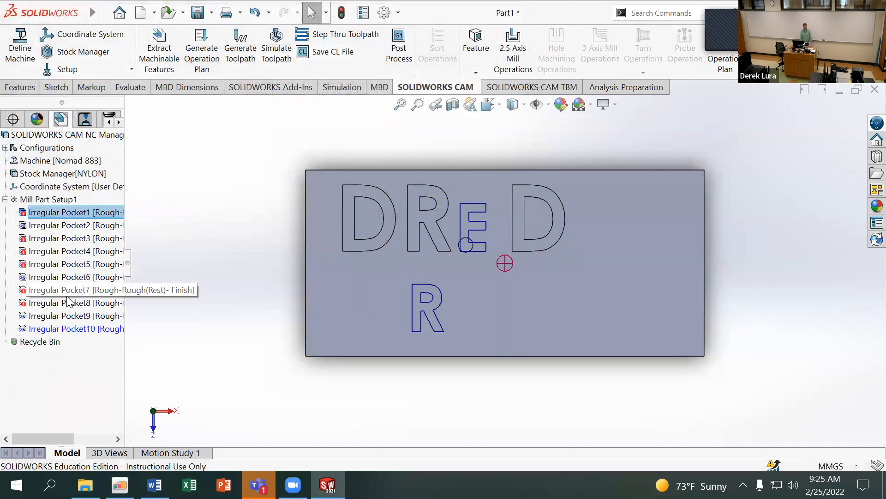
shift+click(71, 329)
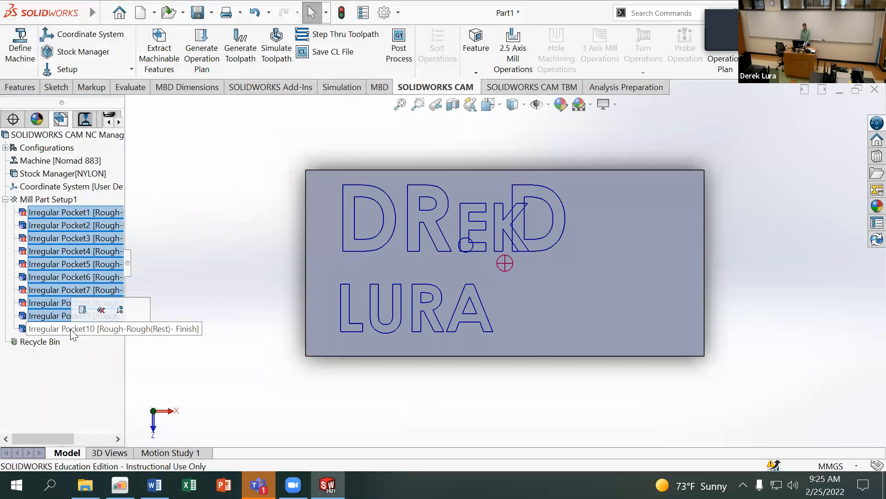
key(Delete)
click(469, 270)
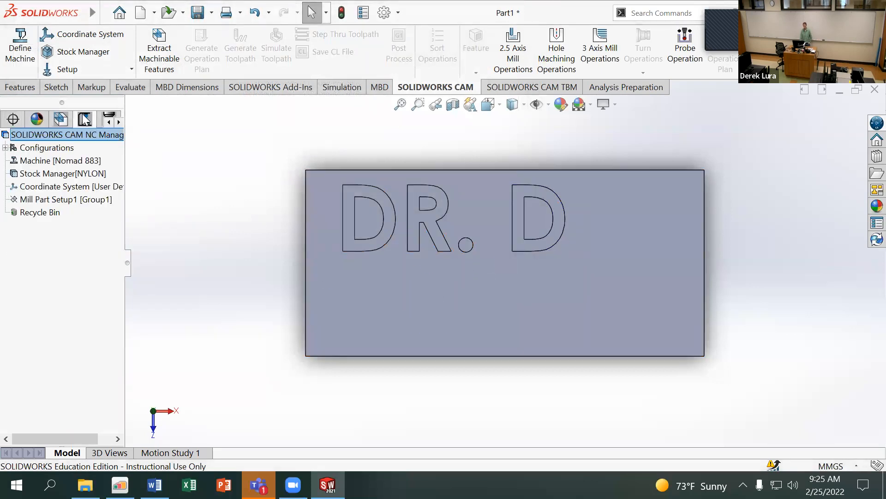
Re-extract machinable features for Mill Part Setup1 from the updated part
click(157, 51)
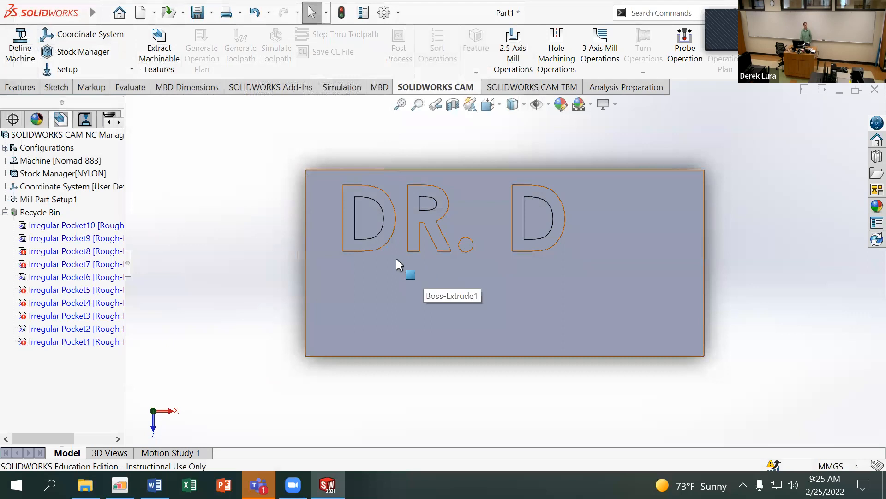
click(72, 201)
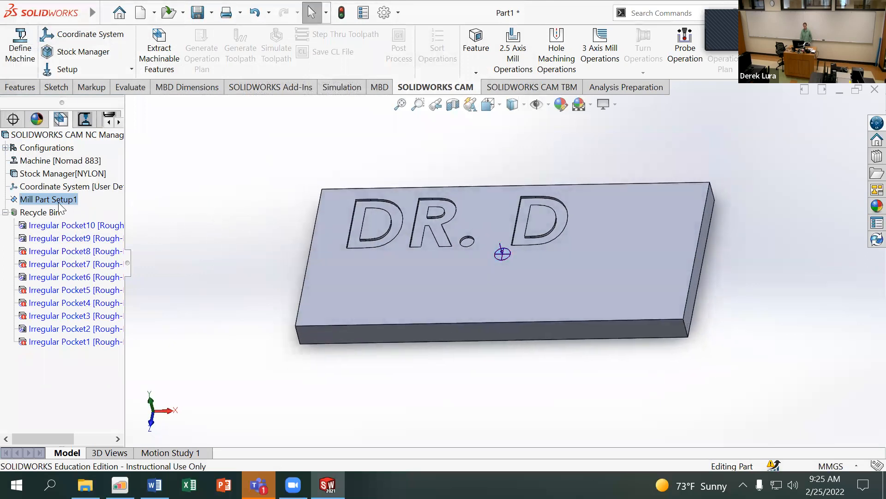
click(159, 61)
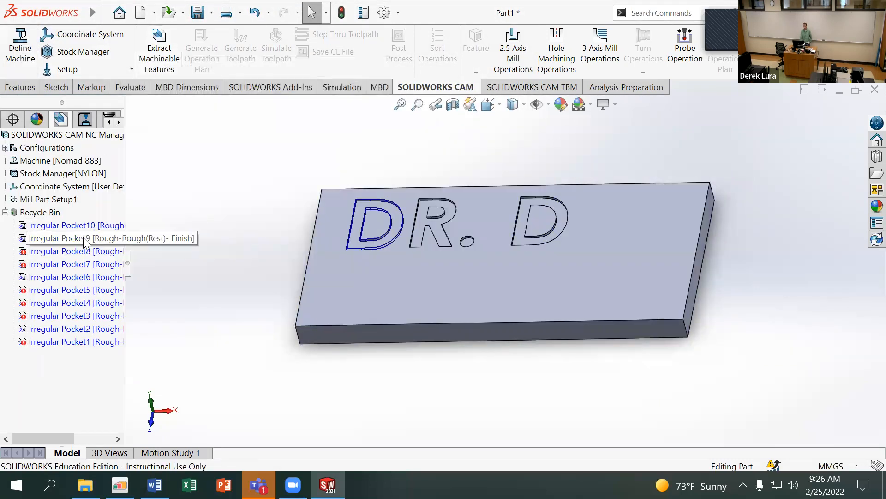
Restore Irregular Pockets 10, 9, 6 and 2 from the Recycle Bin and generate the operation plan
click(32, 226)
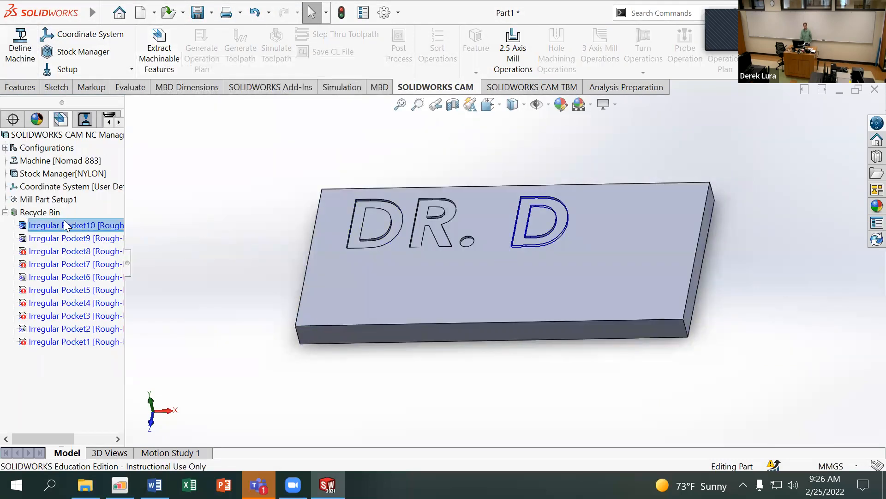
right_click(31, 227)
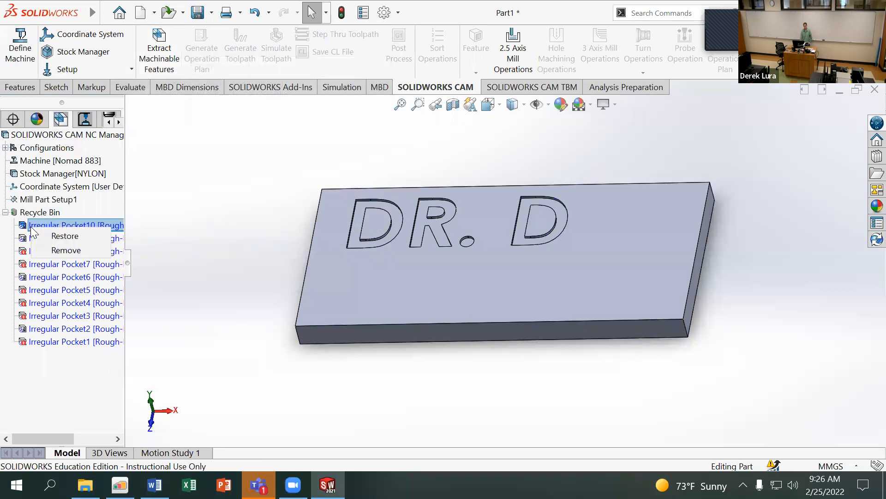
click(69, 236)
right_click(54, 239)
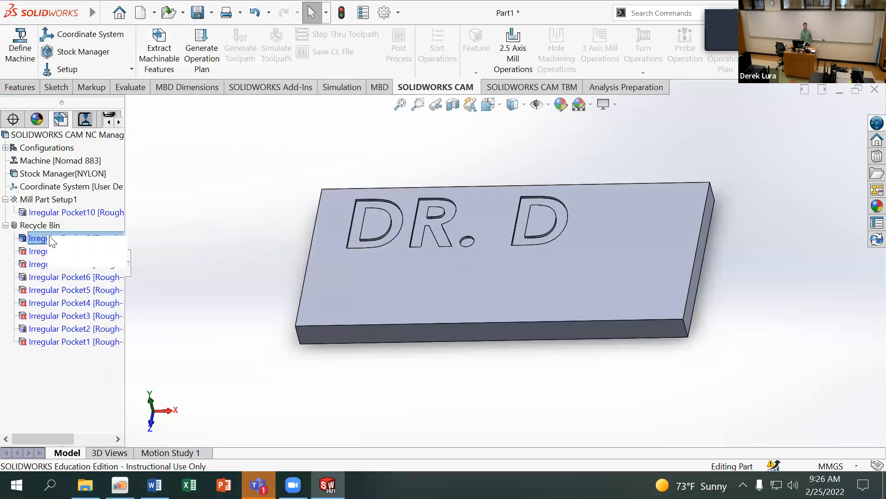
click(69, 244)
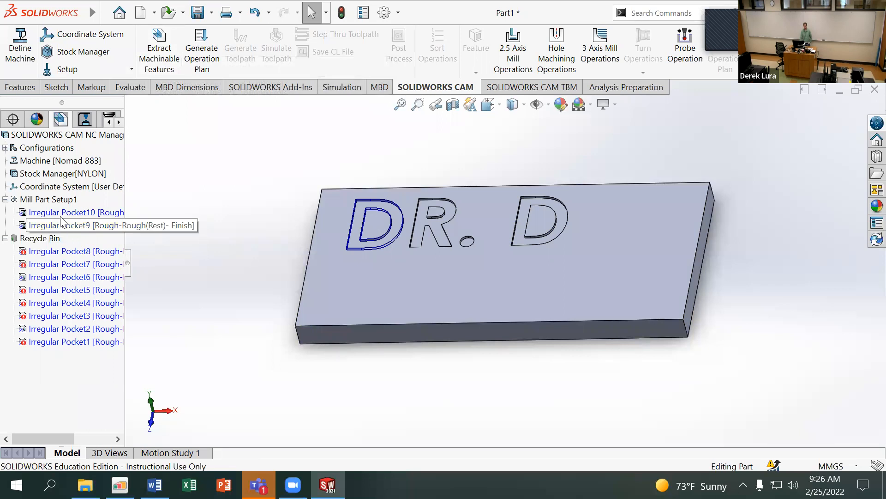
right_click(52, 279)
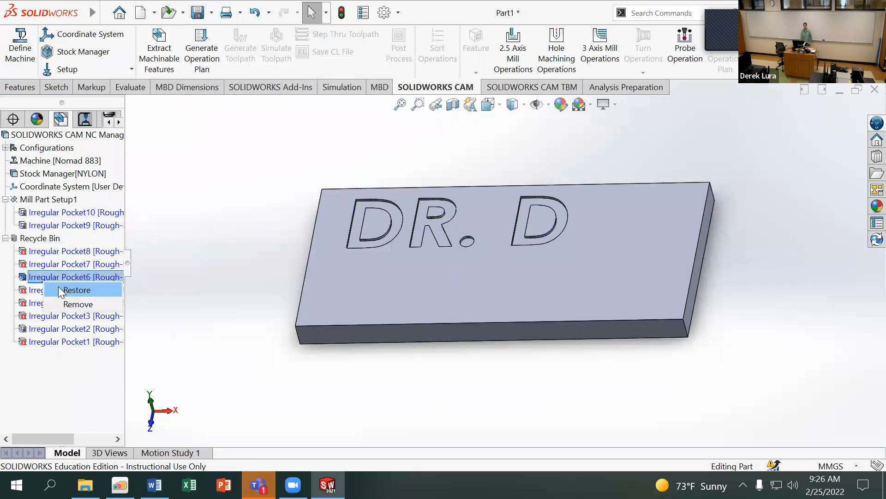
click(60, 291)
right_click(48, 330)
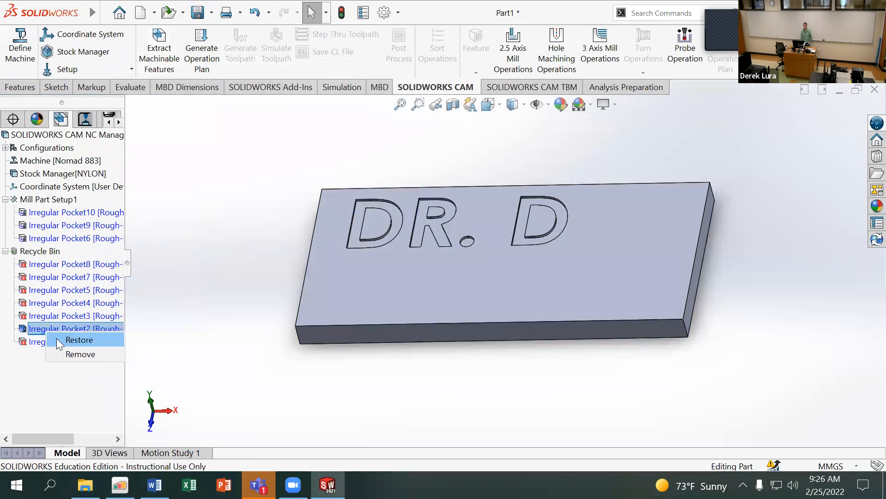
click(66, 343)
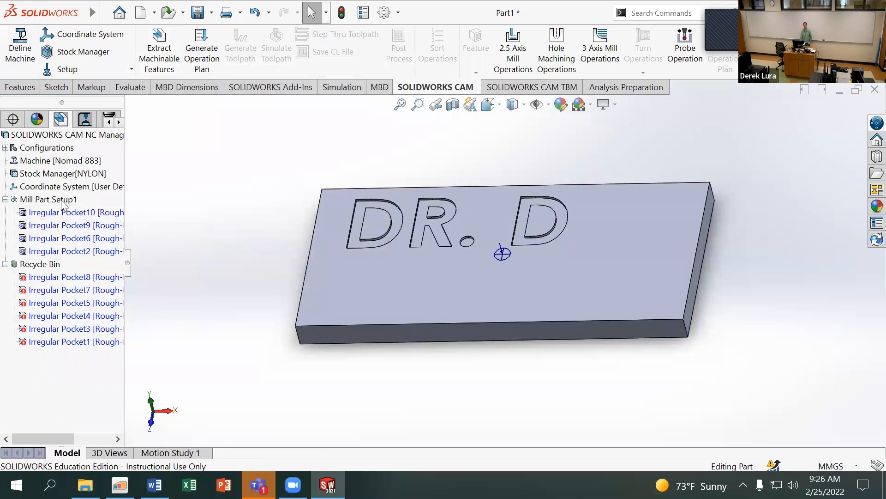
click(88, 134)
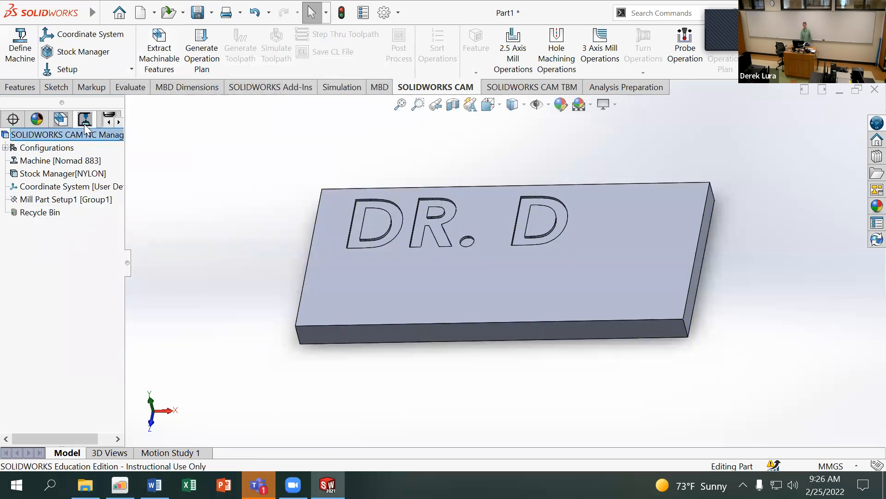
click(202, 46)
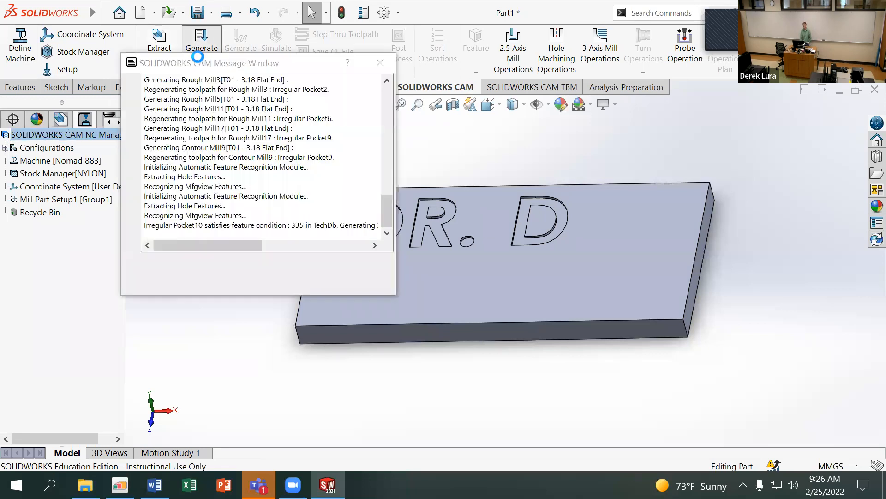
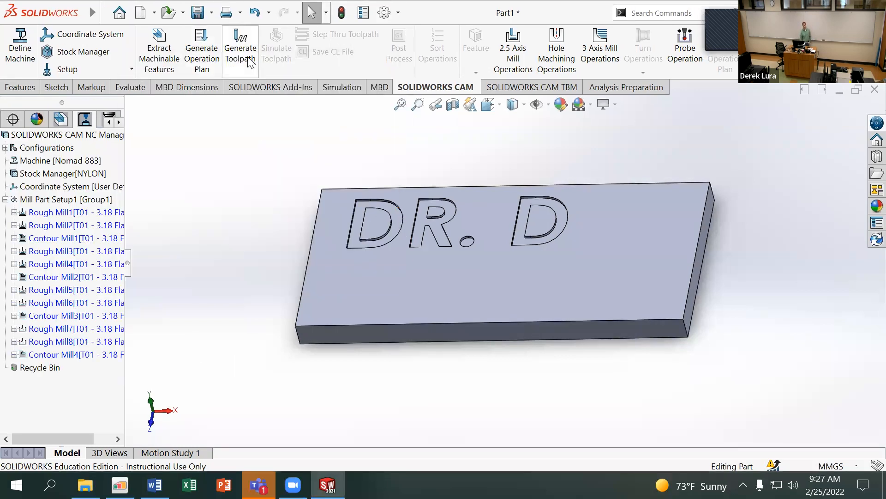
Generate toolpaths for all operations and launch the toolpath simulation, dismissing the low-resources warning
click(241, 44)
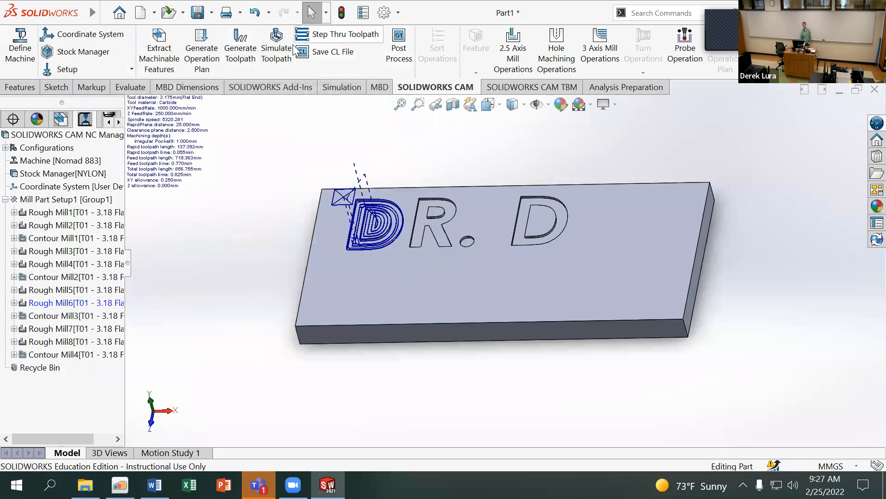
click(275, 38)
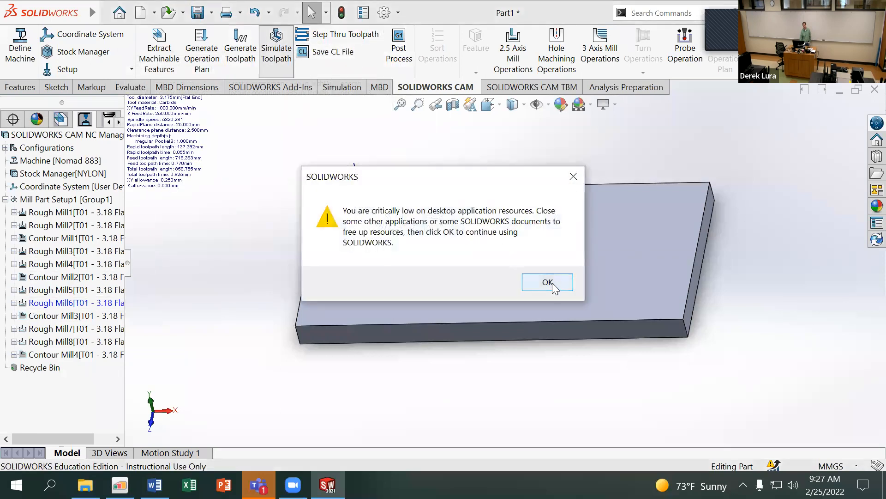
click(549, 283)
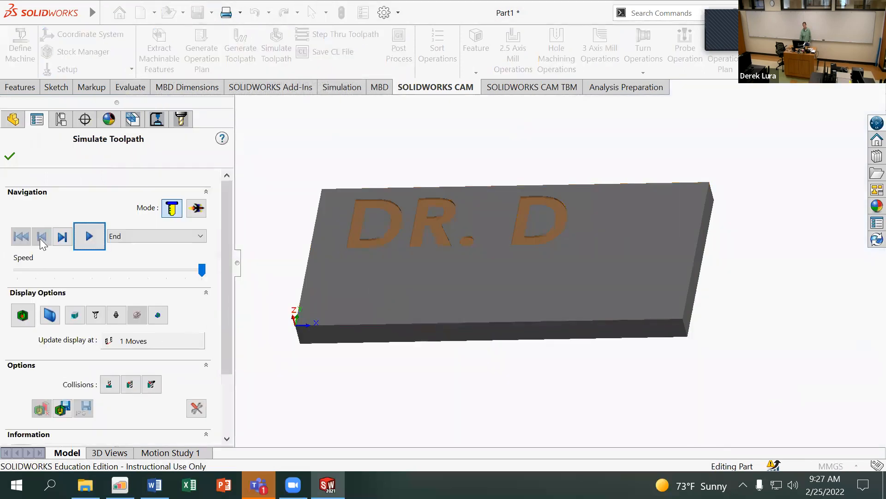
Replay the DR. D cutting simulation from the start, show deviation colours, then close the simulation
click(86, 238)
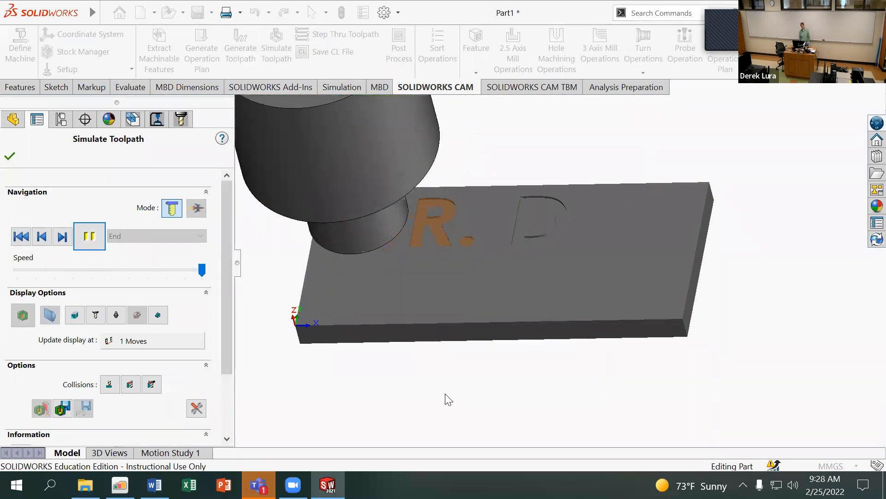
middle_drag(439, 396, 430, 353)
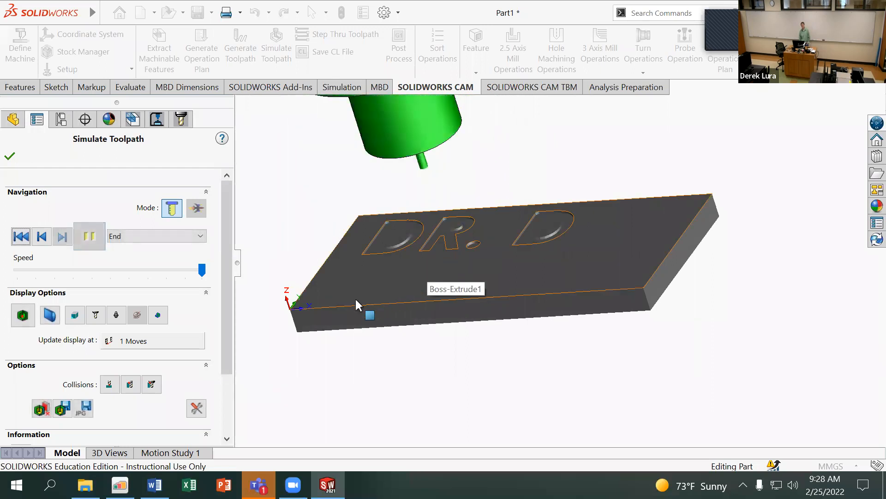
drag(222, 242, 219, 320)
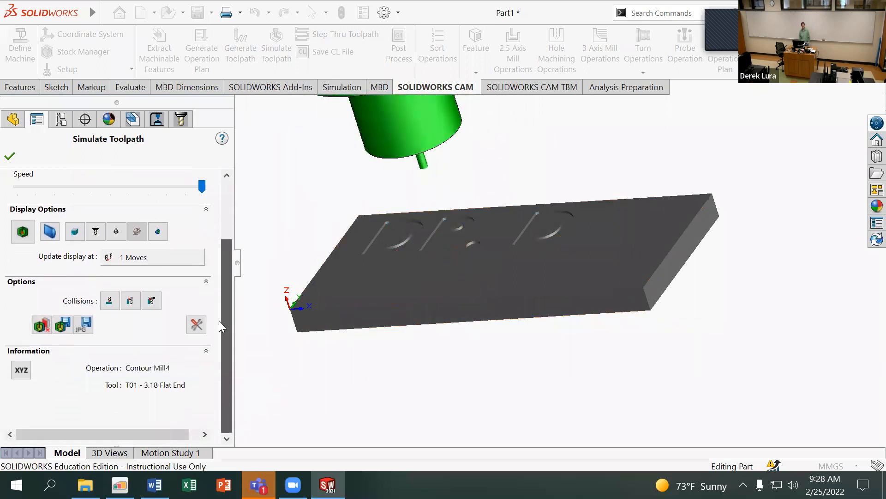
click(23, 233)
click(10, 156)
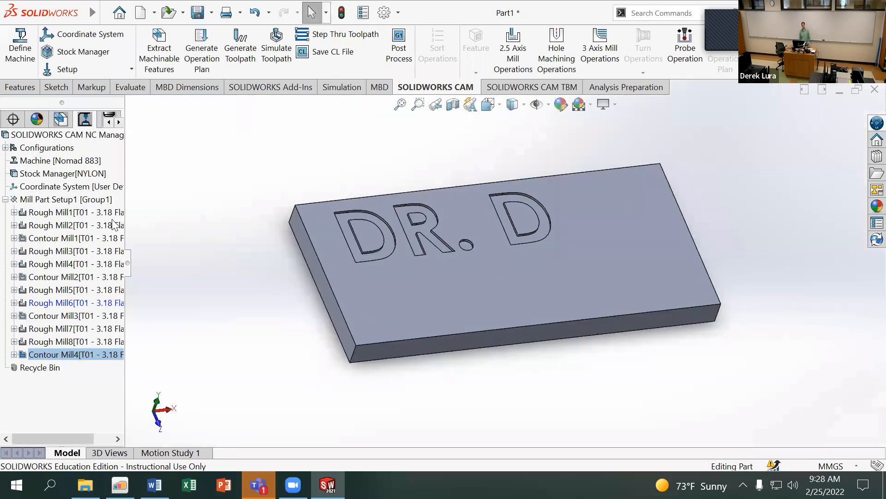
Suppress the Rough Mill2, Rough Mill4 and Rough Mill8 operations and launch Post Process
click(74, 225)
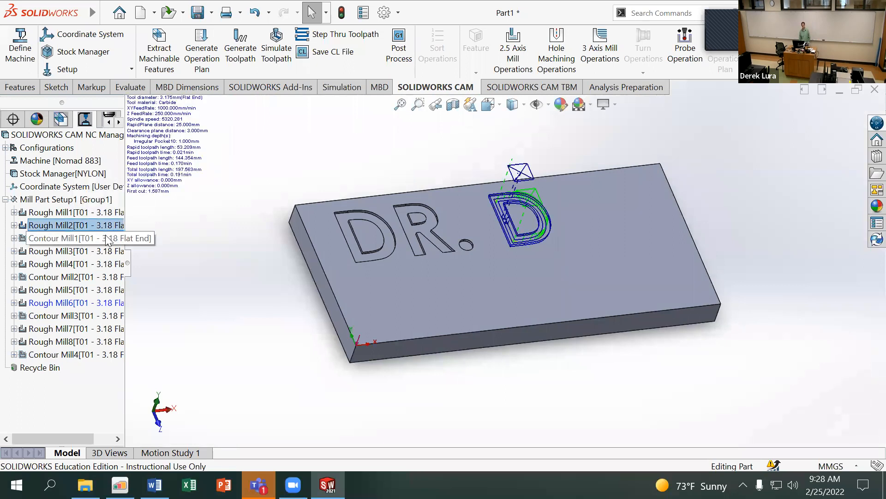
middle_drag(378, 143, 359, 133)
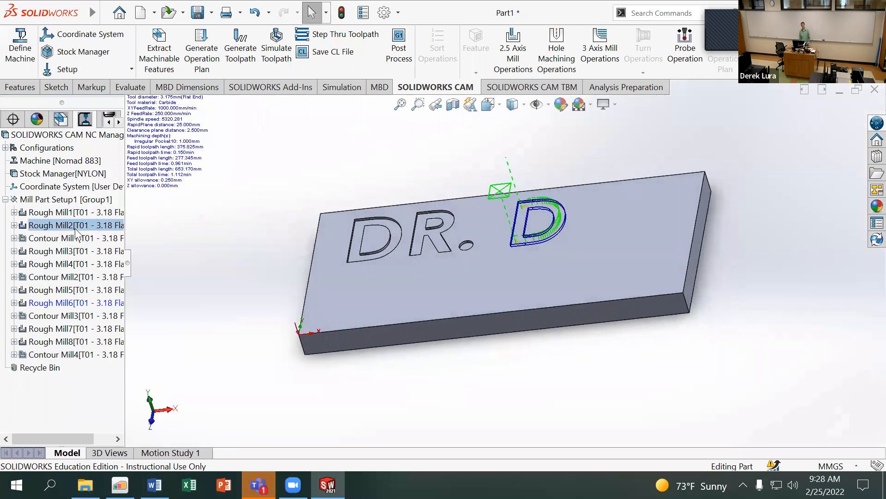
right_click(48, 226)
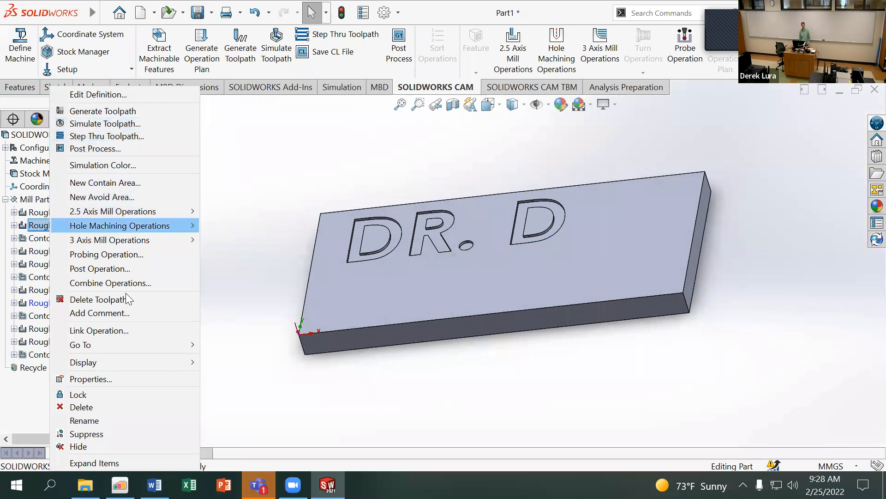
click(92, 433)
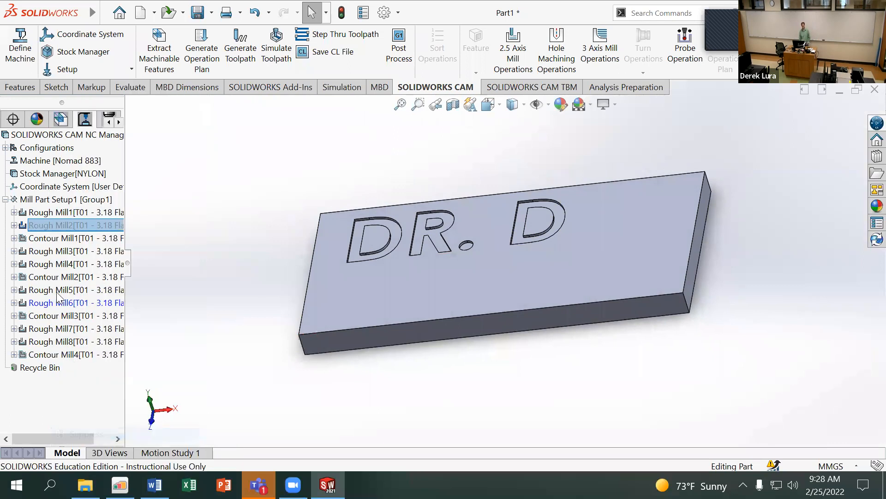
click(68, 264)
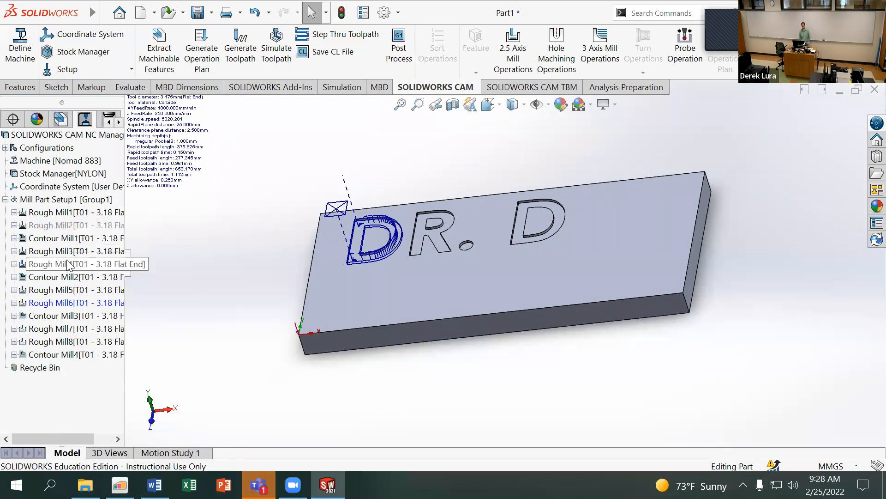
right_click(68, 264)
click(102, 422)
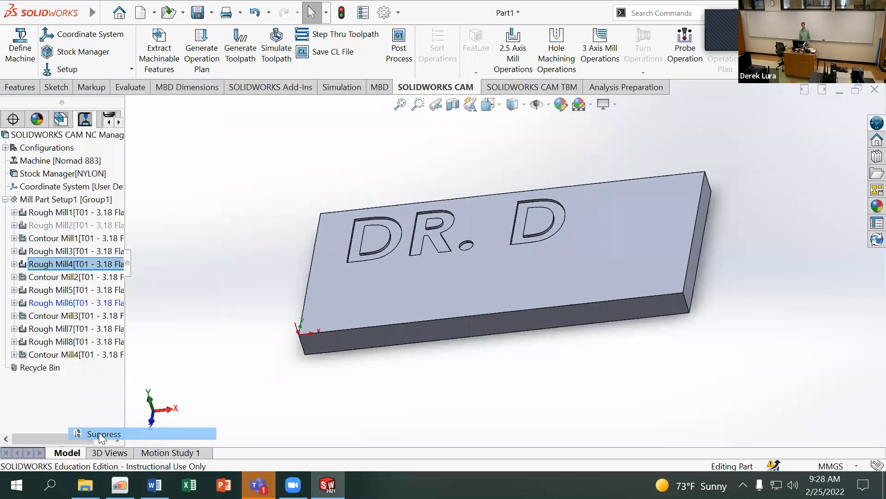
right_click(71, 342)
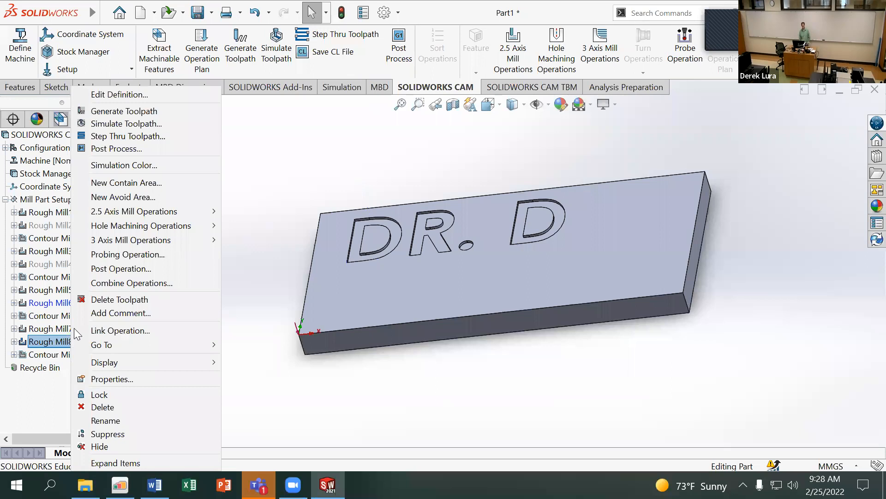
click(120, 431)
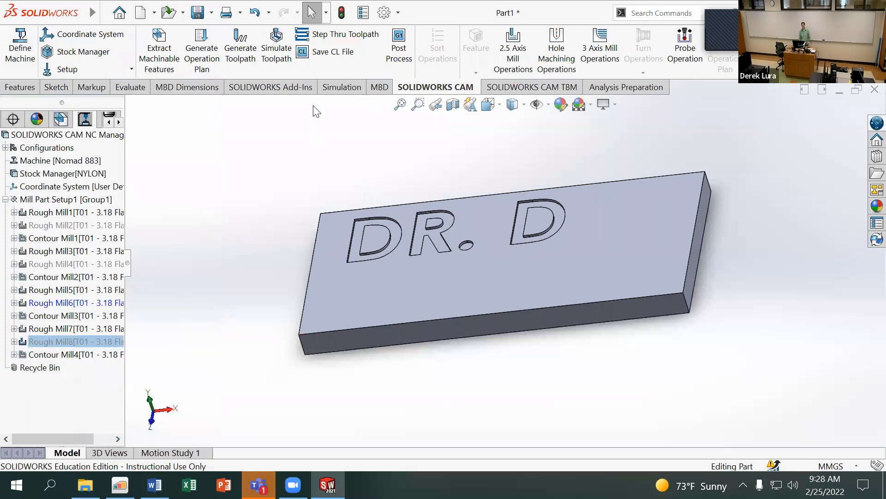
click(405, 63)
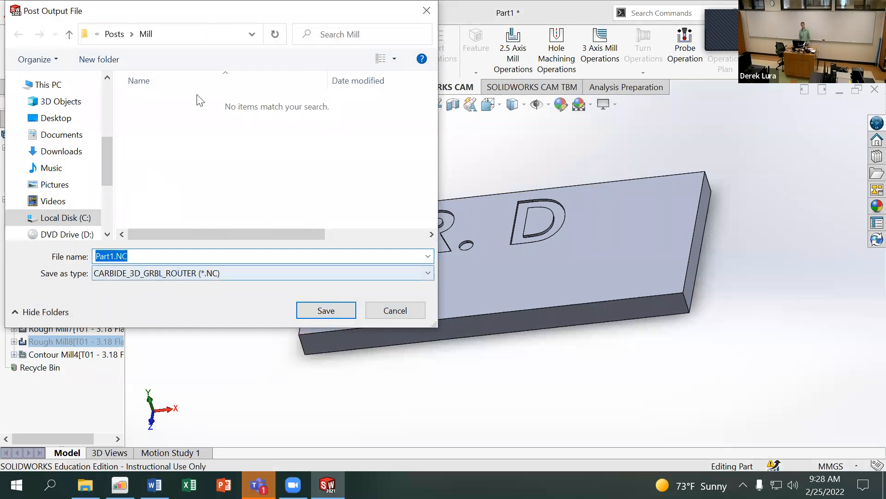
Point the Post Output File dialog at the public Desktop, then cancel the save
click(251, 33)
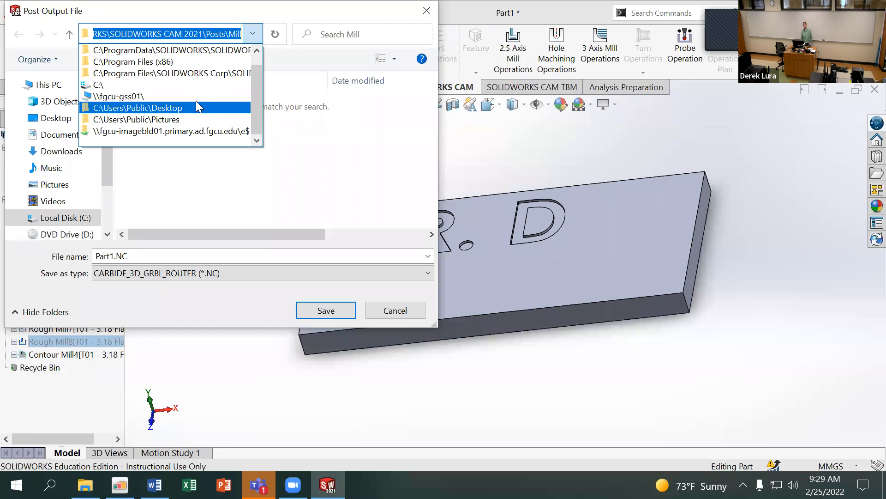
click(196, 102)
click(376, 310)
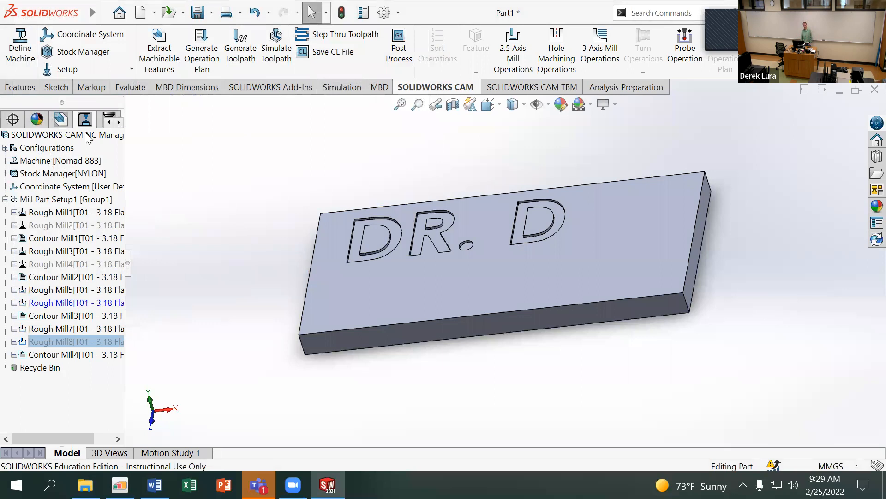
Switch the side panel to the tool crib, rerun Post Process, and view the CARBIDE_3D_GRBL_CONTROL.zip contents
click(119, 122)
click(87, 121)
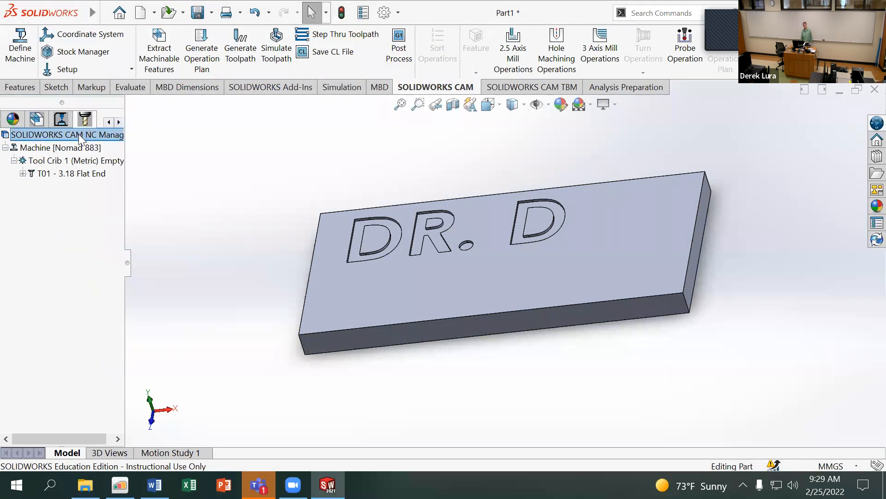
click(402, 56)
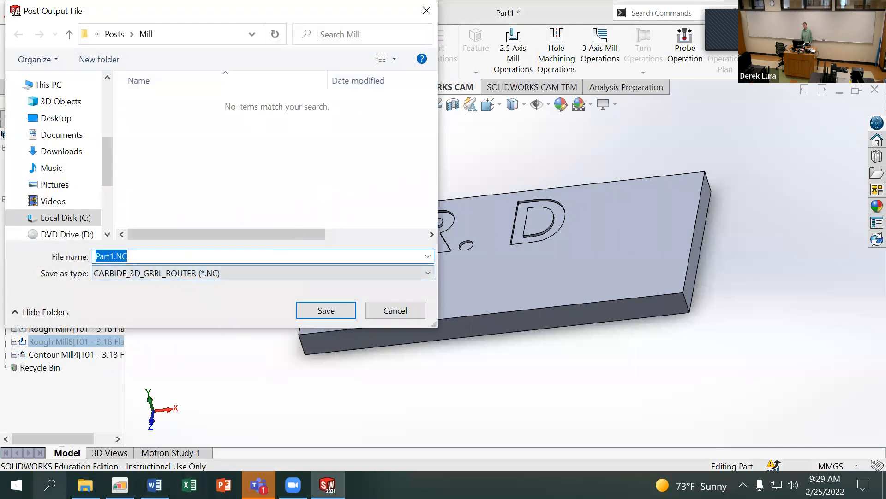
click(84, 485)
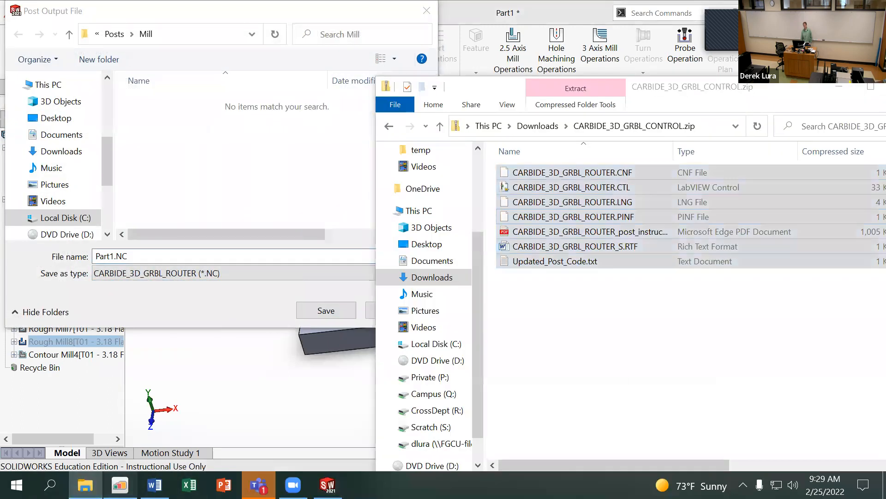
In a maximized Chrome, open the L07 lecture in a new tab and its Week 07 Progress Submission assignment
click(120, 484)
click(363, 52)
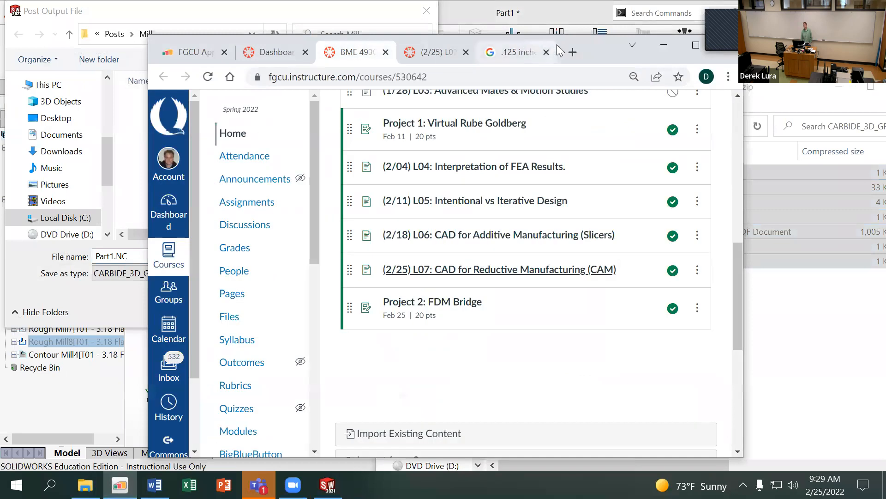
double_click(600, 41)
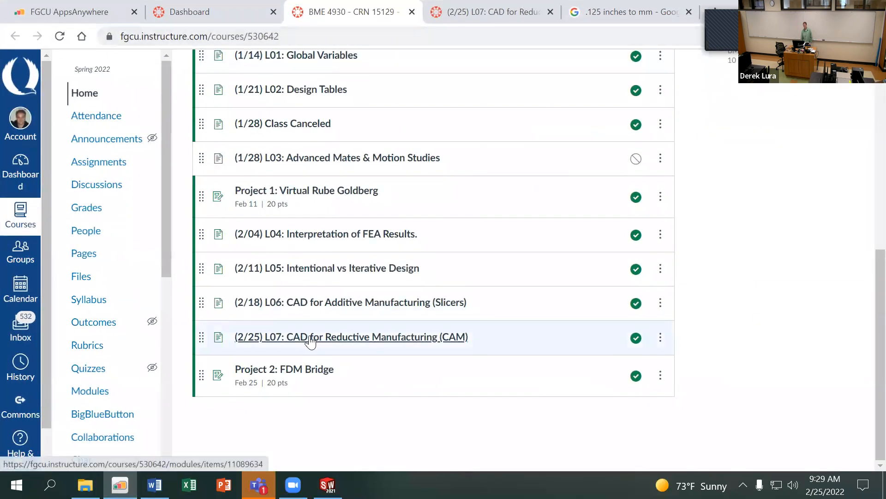
right_click(335, 340)
click(346, 206)
click(396, 6)
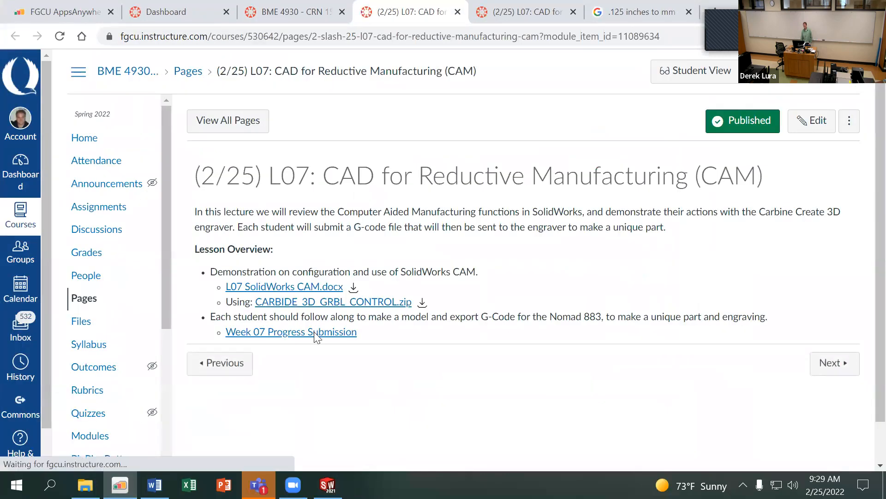
click(311, 338)
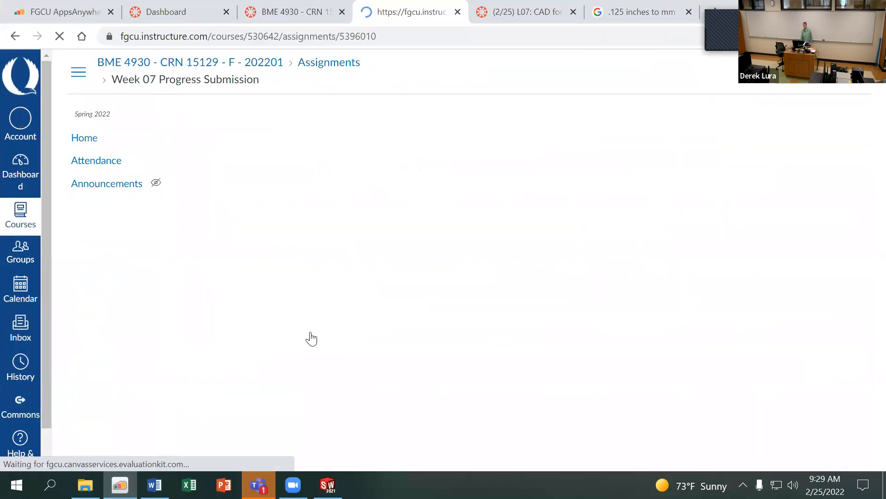
Highlight the part file, G-code, engraving summary and physical materials requirements, then return to the L07 page
drag(217, 196, 546, 196)
drag(224, 211, 281, 212)
drag(482, 238, 487, 220)
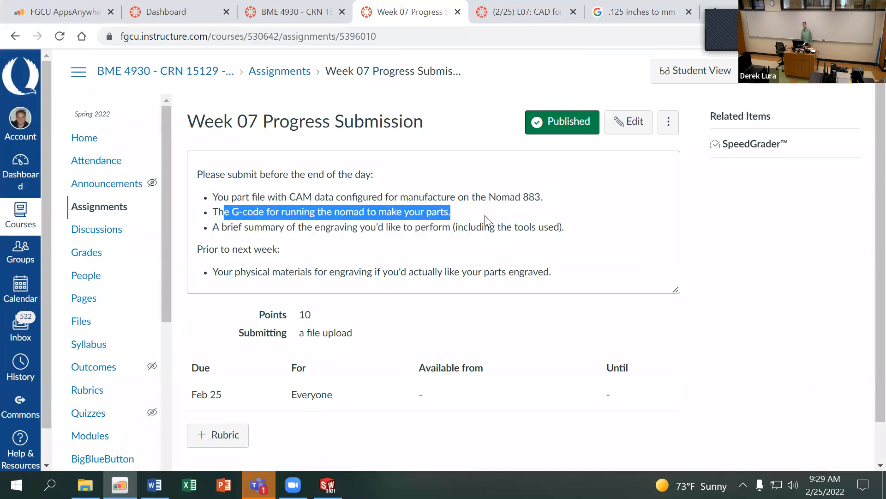
drag(228, 227, 530, 227)
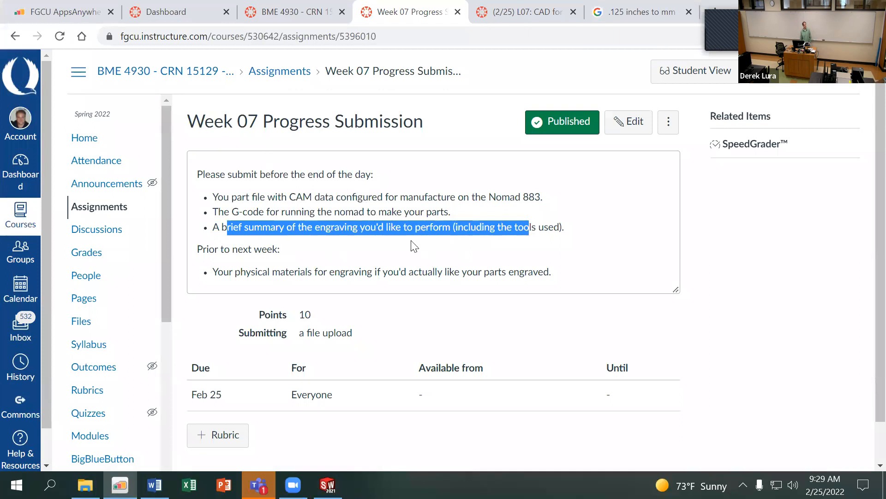
drag(567, 231, 207, 227)
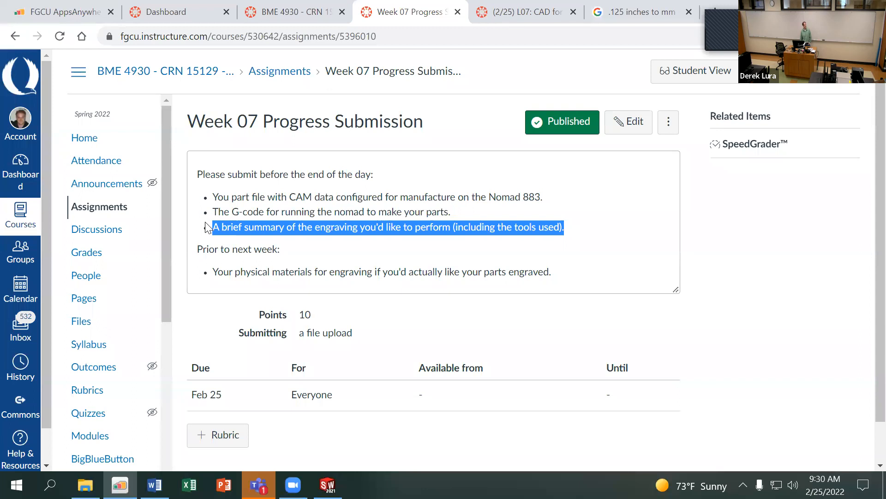
drag(564, 273, 208, 279)
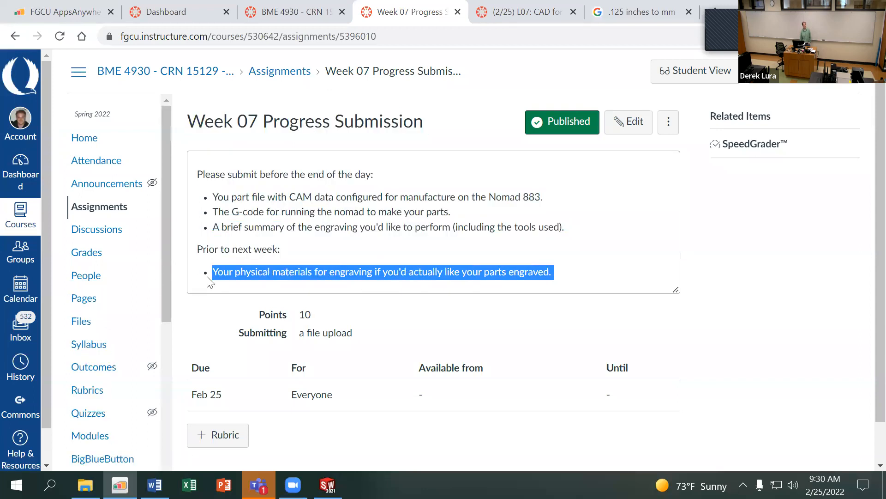
drag(197, 248, 638, 281)
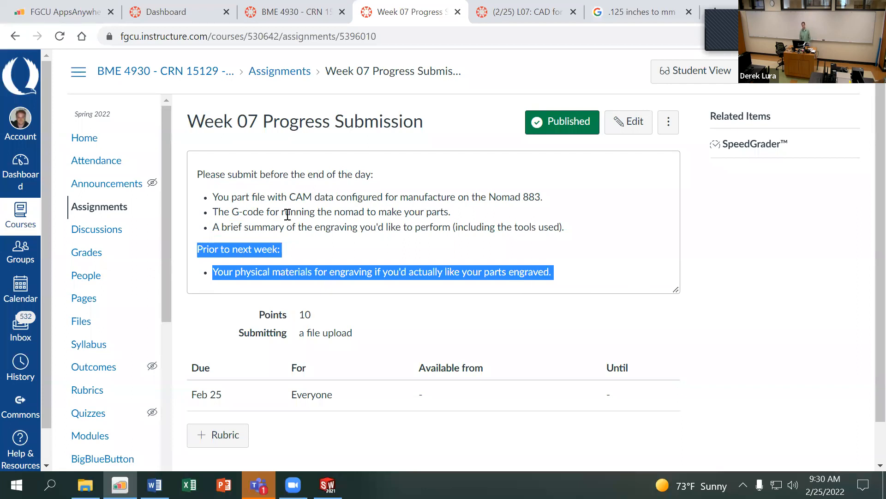
drag(217, 197, 621, 186)
drag(224, 212, 545, 212)
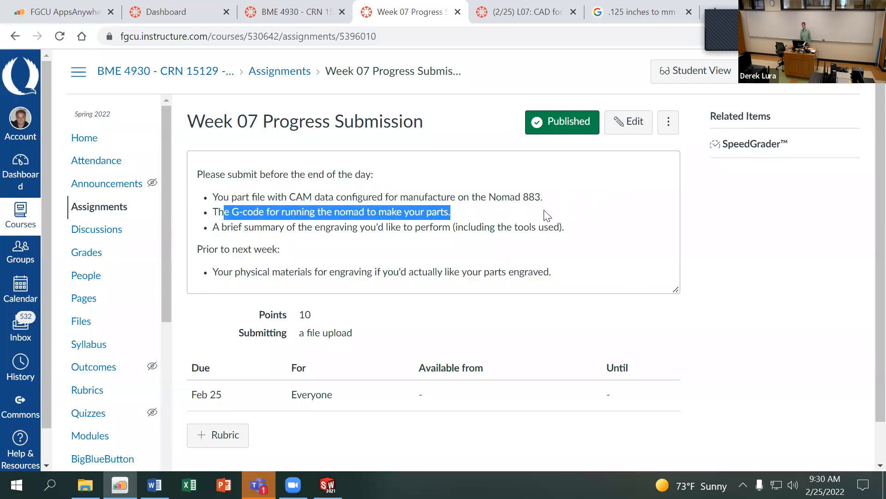
click(502, 14)
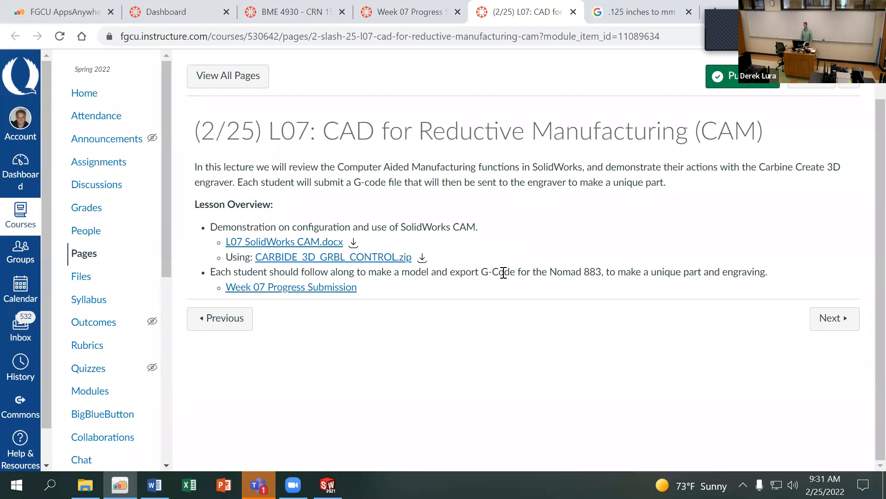
Save the posted G-code to the Desktop as DrD.NC, replacing the default Part1 name
click(415, 15)
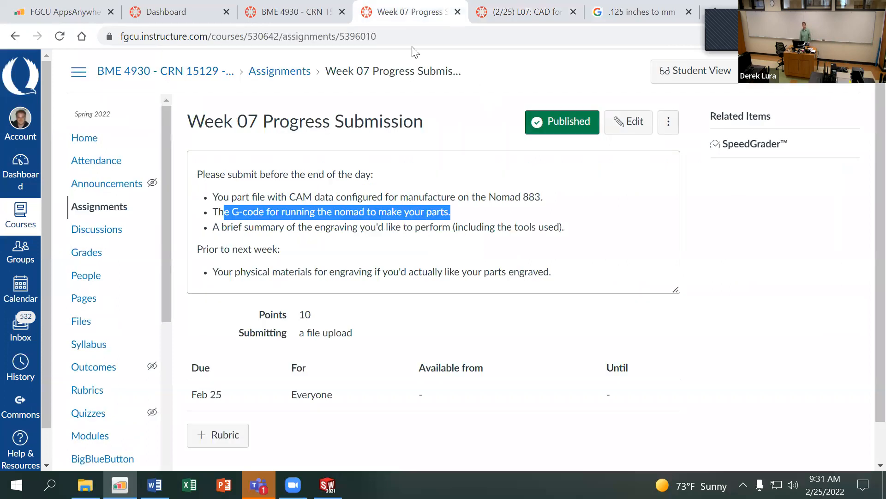
click(327, 485)
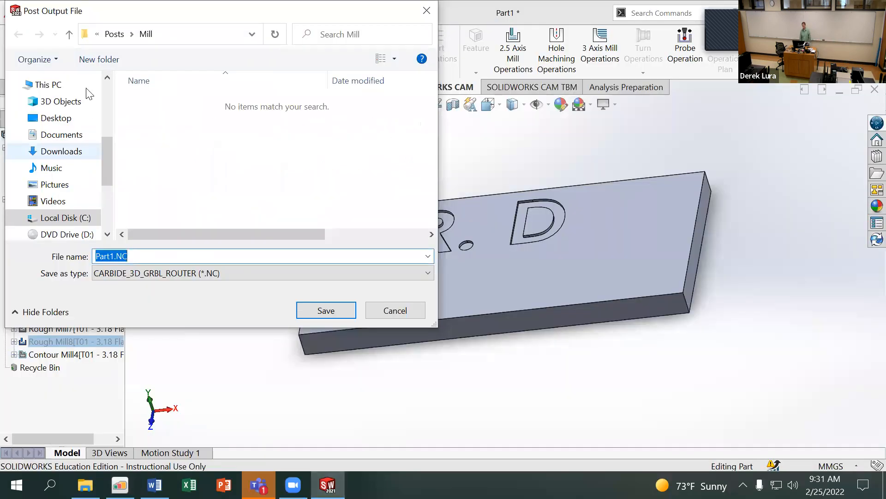
drag(105, 163, 107, 101)
click(64, 107)
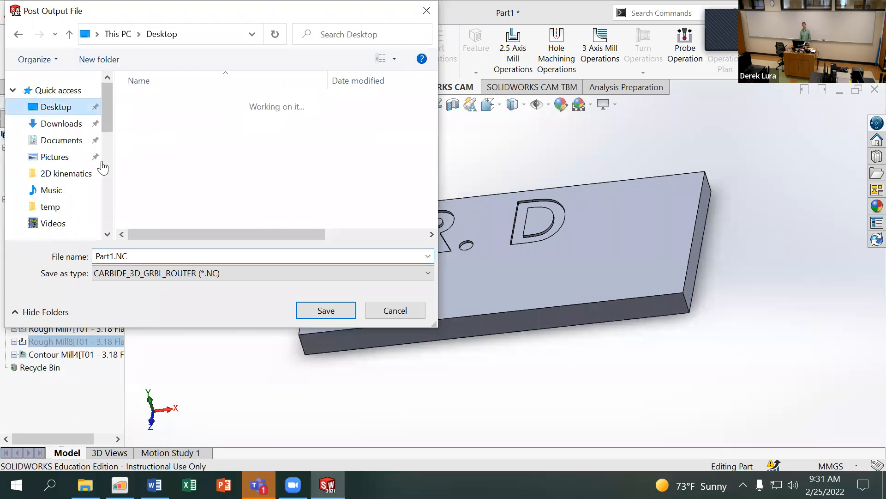
click(102, 254)
drag(114, 257, 79, 253)
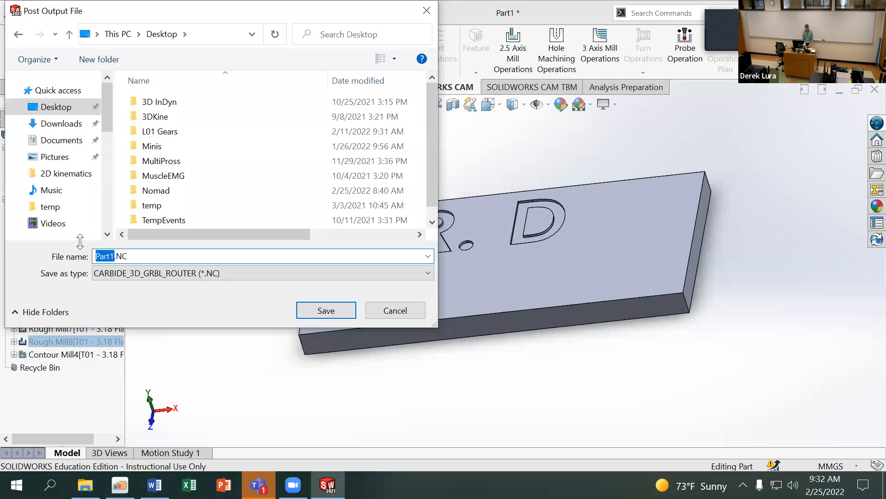
text(DrD)
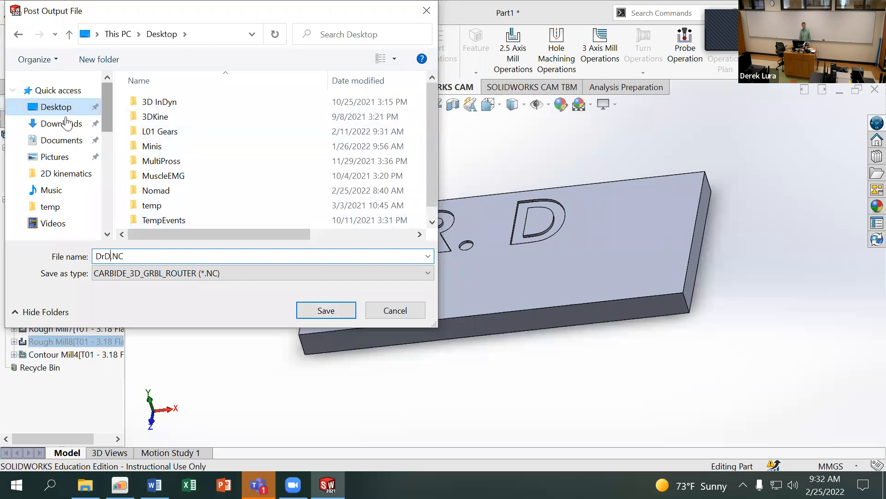
click(313, 306)
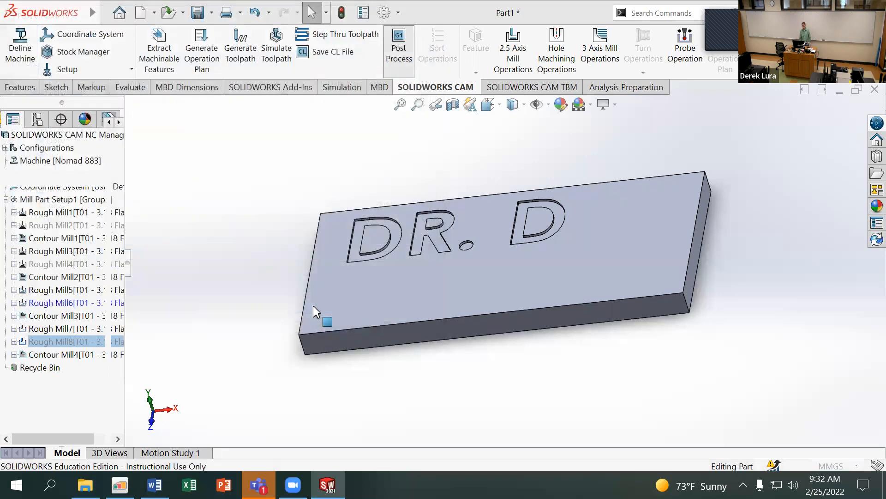